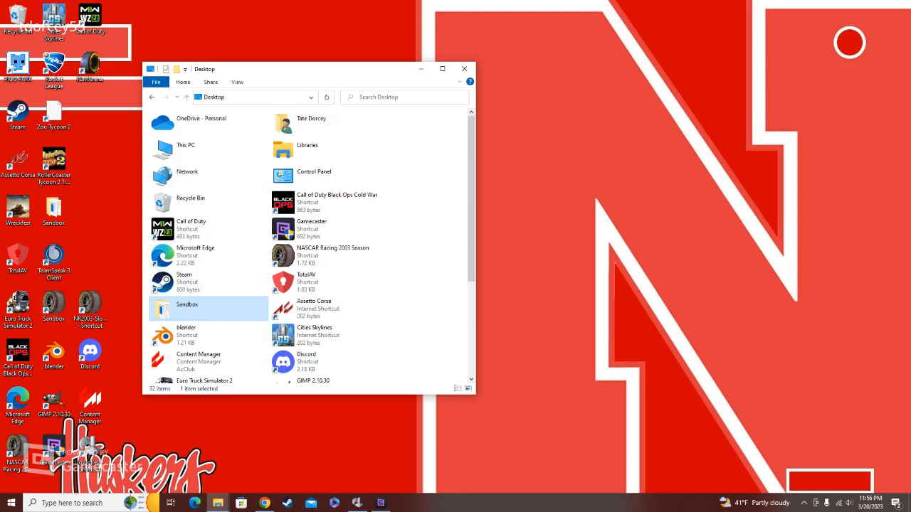
Step: Open the trackmat folder inside Sandbox's My_Tracks folder to examine its shared texture files
{"action": "double_click", "coordinate": [199, 308]}
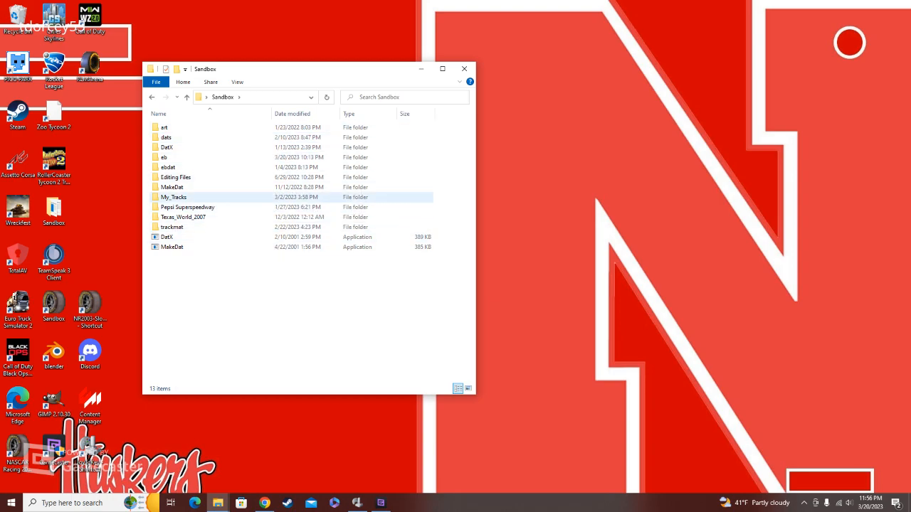
{"action": "left_click", "coordinate": [173, 197]}
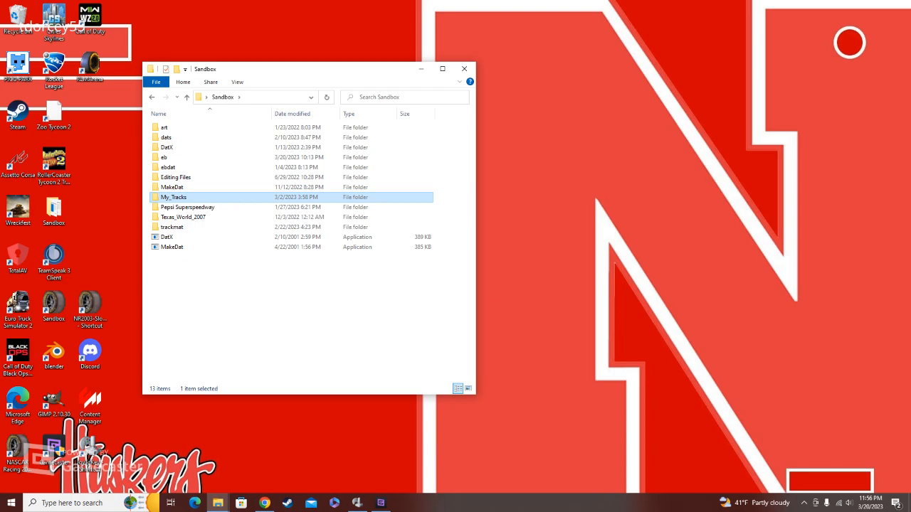
{"action": "double_click", "coordinate": [174, 197]}
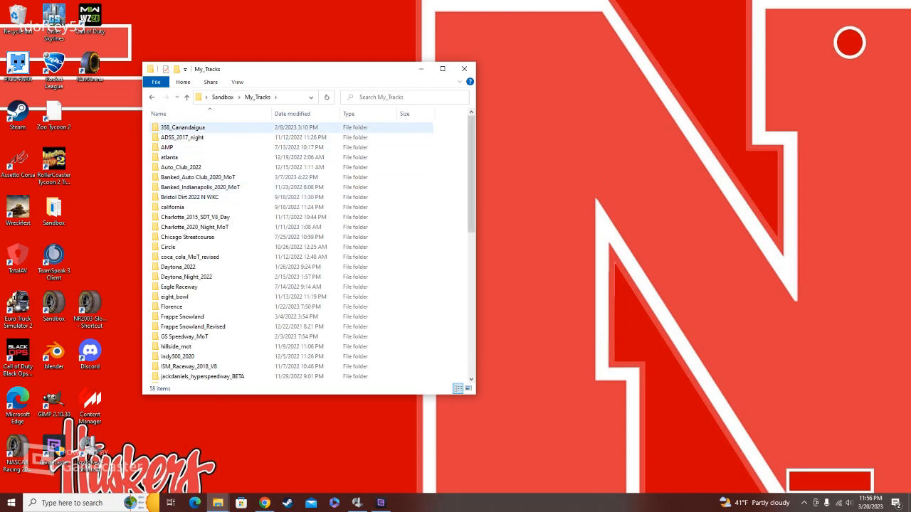
{"action": "scroll", "coordinate": [377, 160], "scroll_direction": "down", "scroll_amount": 2}
{"action": "scroll", "coordinate": [377, 162], "scroll_direction": "down", "scroll_amount": 7}
{"action": "scroll", "coordinate": [377, 164], "scroll_direction": "down", "scroll_amount": 2}
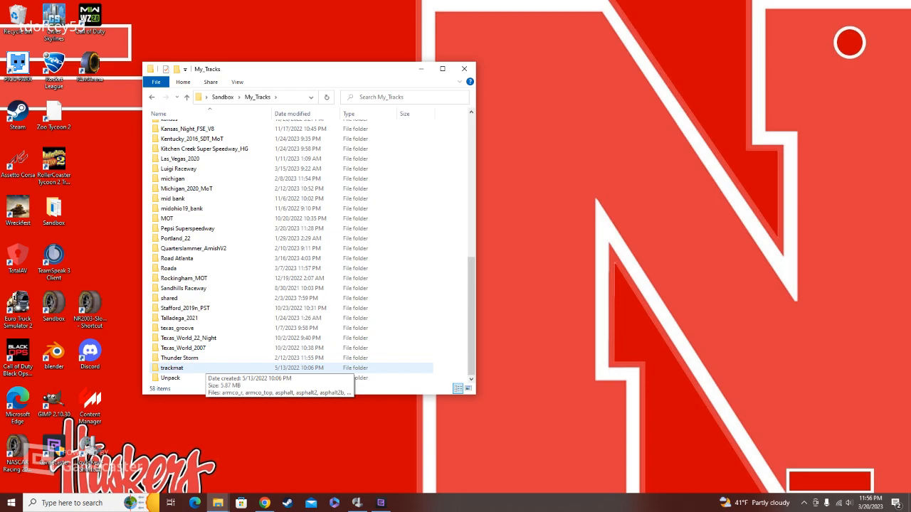
{"action": "double_click", "coordinate": [203, 368]}
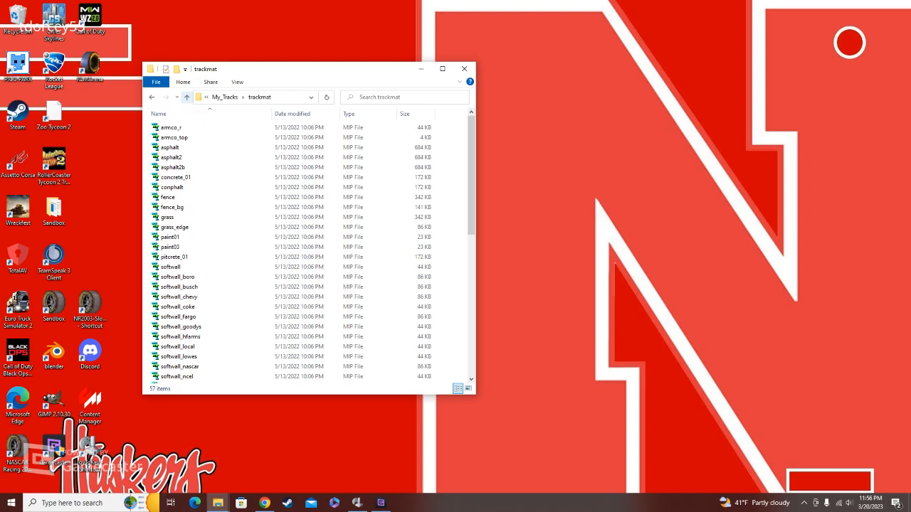
Step: Sort the Pepsi Superspeedway track folder by name and look through its trackmat folder
{"action": "left_click", "coordinate": [186, 97]}
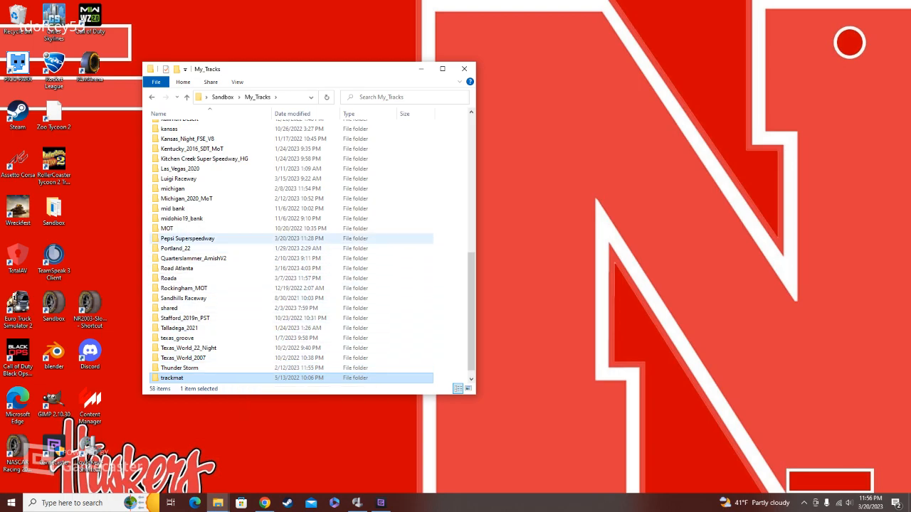
{"action": "double_click", "coordinate": [187, 238]}
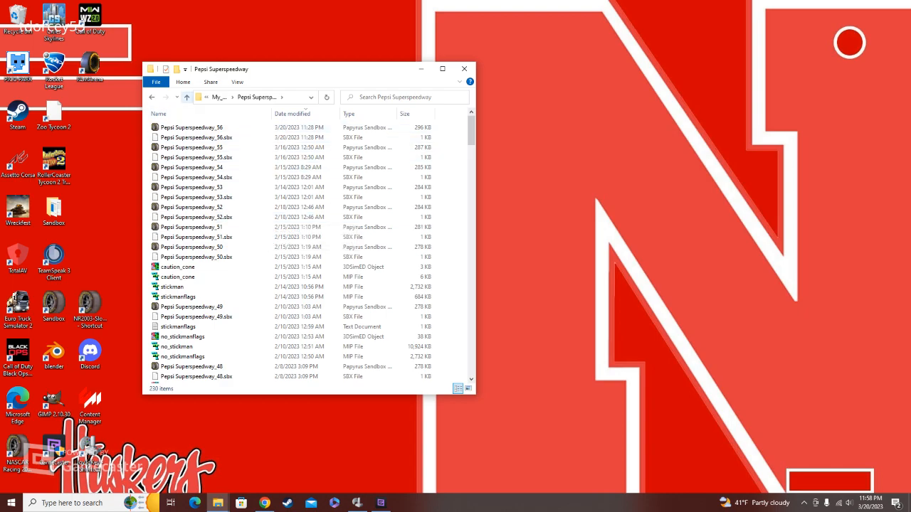
{"action": "left_click", "coordinate": [186, 97]}
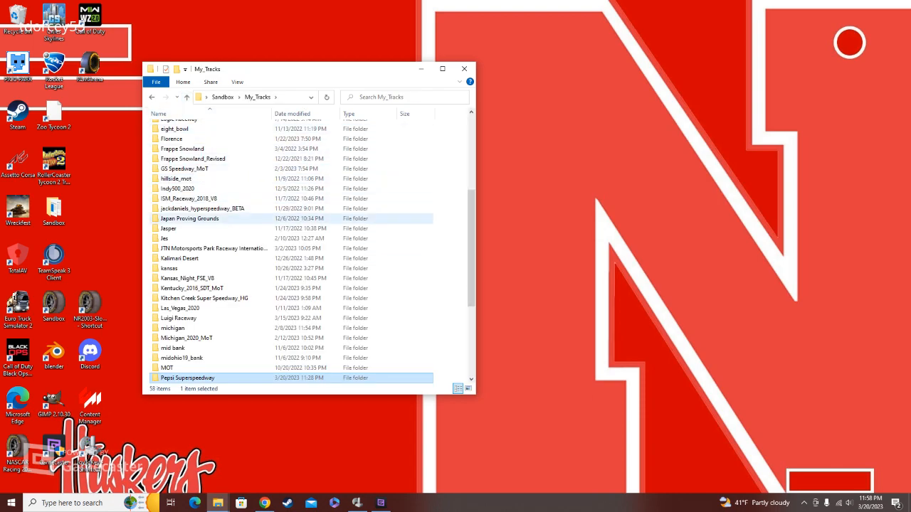
{"action": "double_click", "coordinate": [187, 378]}
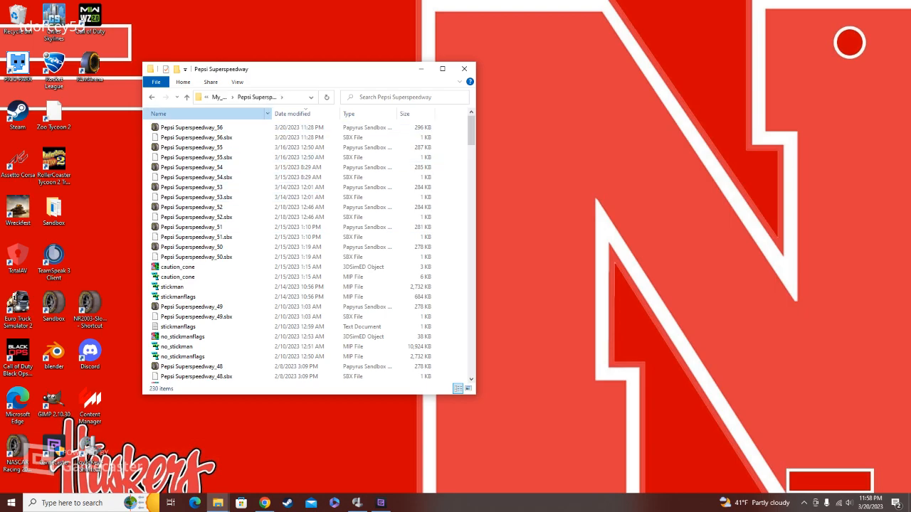
{"action": "left_click", "coordinate": [206, 114]}
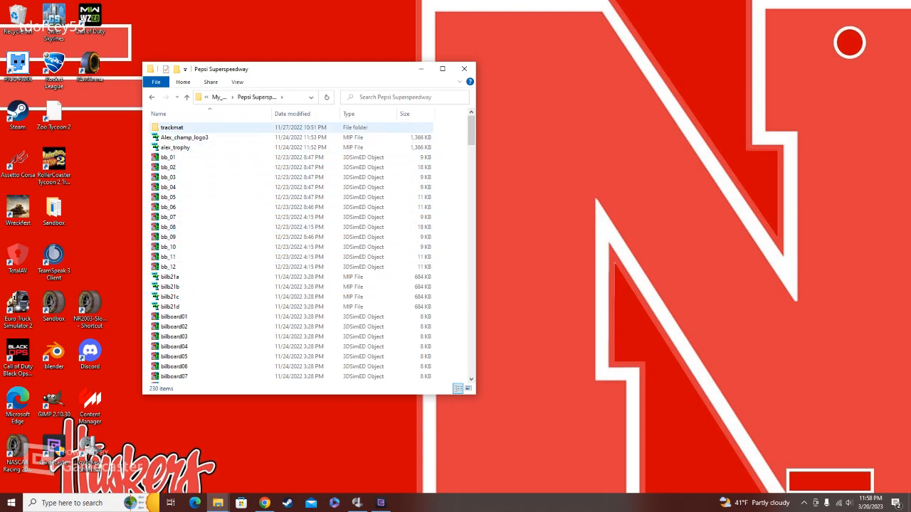
{"action": "double_click", "coordinate": [172, 127]}
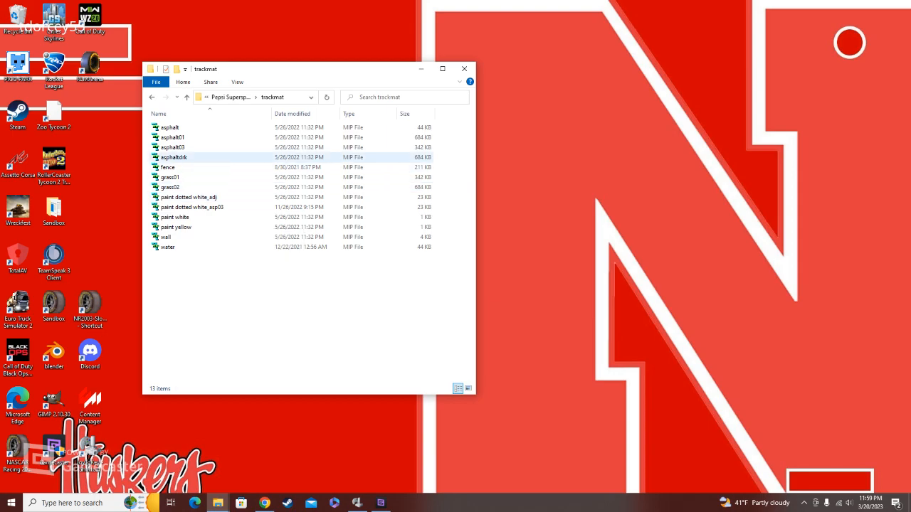
Step: Look through the texture files in the JTN Motorsports Park Raceway track's trackmat folder
{"action": "left_click", "coordinate": [186, 97]}
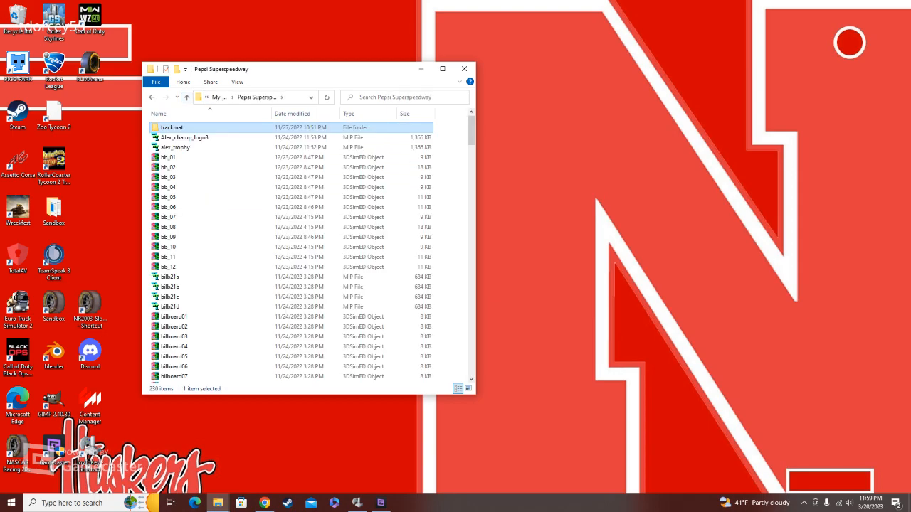
{"action": "left_click", "coordinate": [186, 96]}
{"action": "scroll", "coordinate": [220, 313], "scroll_direction": "down", "scroll_amount": 5}
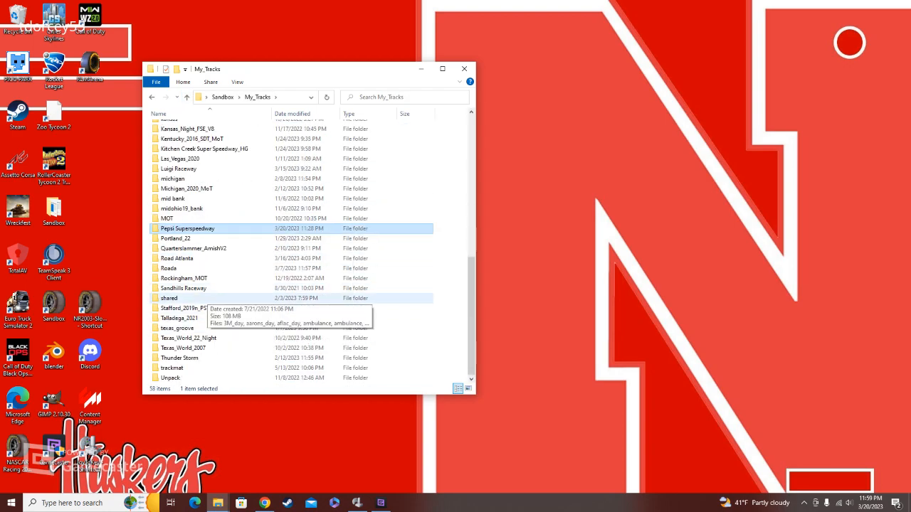
{"action": "scroll", "coordinate": [206, 300], "scroll_direction": "up", "scroll_amount": 3}
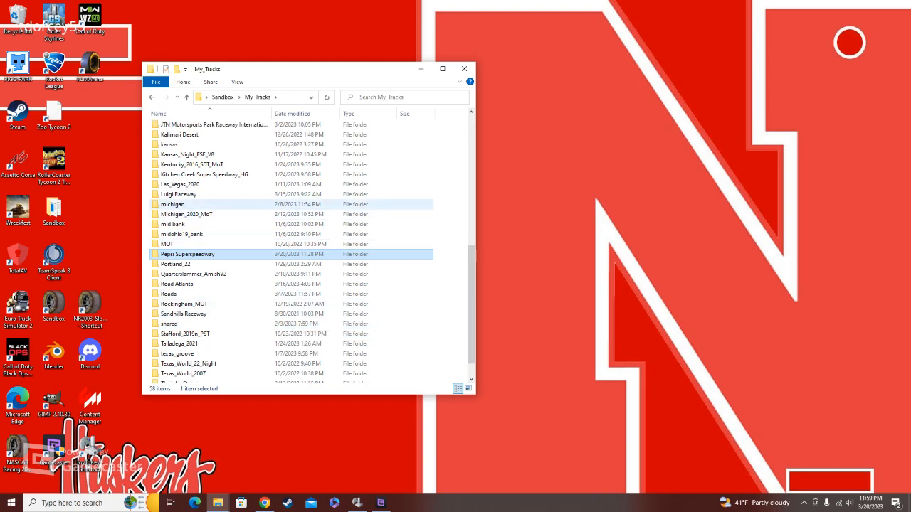
{"action": "left_click", "coordinate": [171, 114]}
{"action": "double_click", "coordinate": [173, 127]}
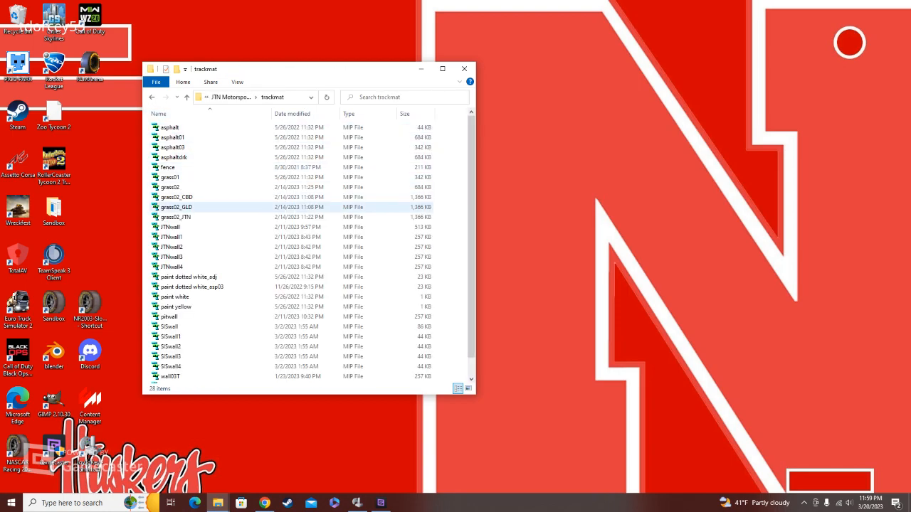
{"action": "scroll", "coordinate": [178, 220], "scroll_direction": "down", "scroll_amount": 1}
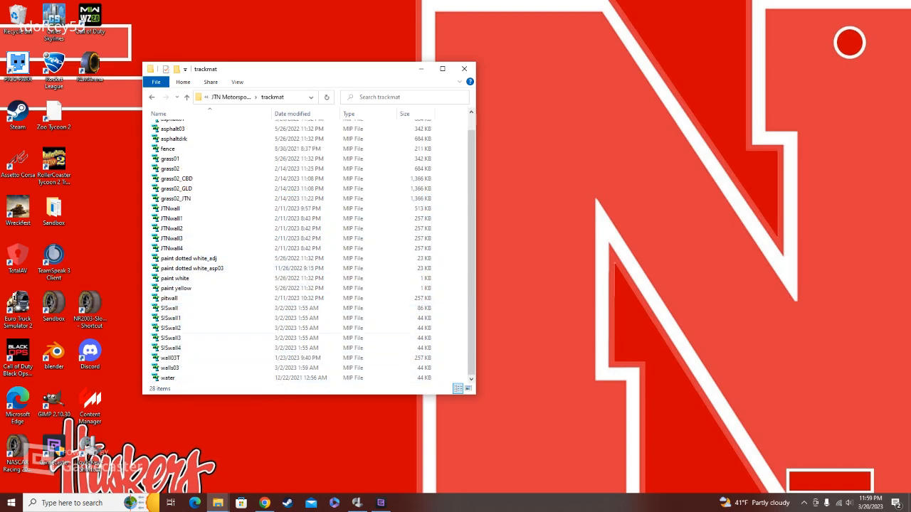
Step: Go back to the main Sandbox folder and open track_tools inside Editing Files to examine the available tools
{"action": "left_click", "coordinate": [187, 97]}
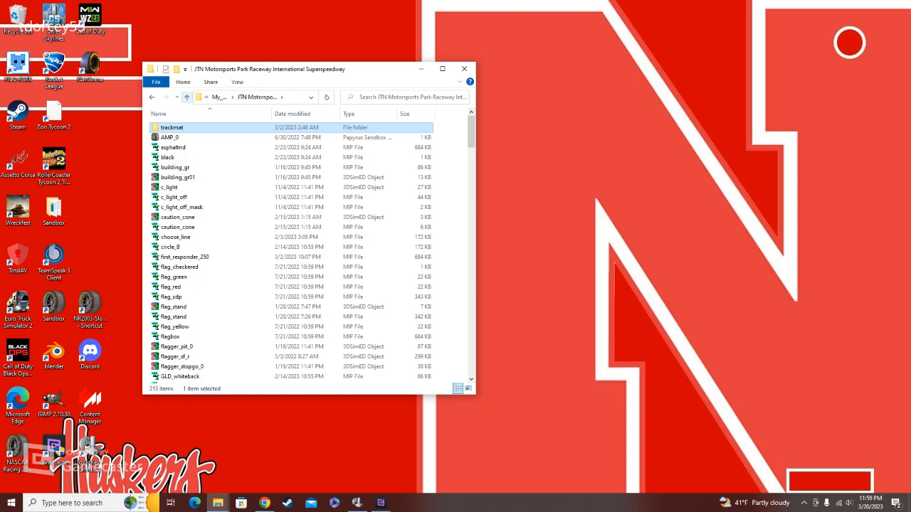
{"action": "left_click", "coordinate": [187, 97]}
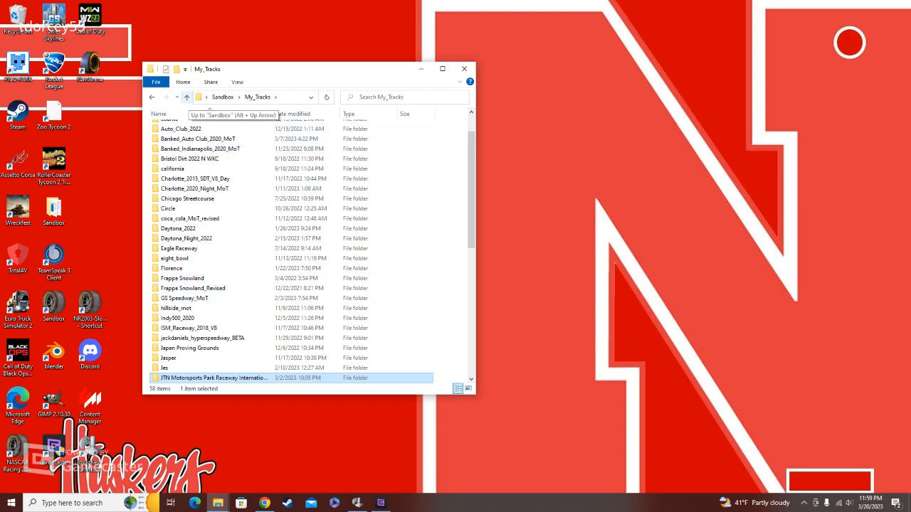
{"action": "left_click", "coordinate": [187, 96]}
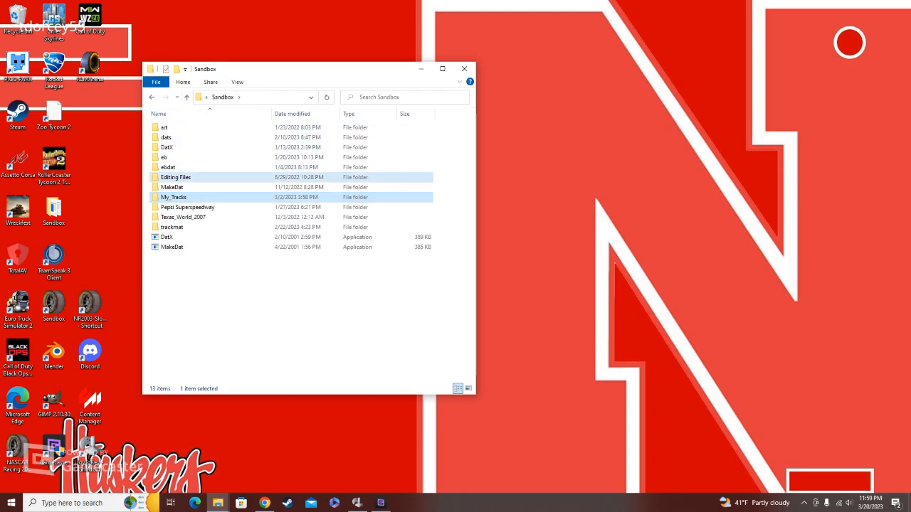
{"action": "left_click", "coordinate": [176, 177]}
{"action": "double_click", "coordinate": [175, 177]}
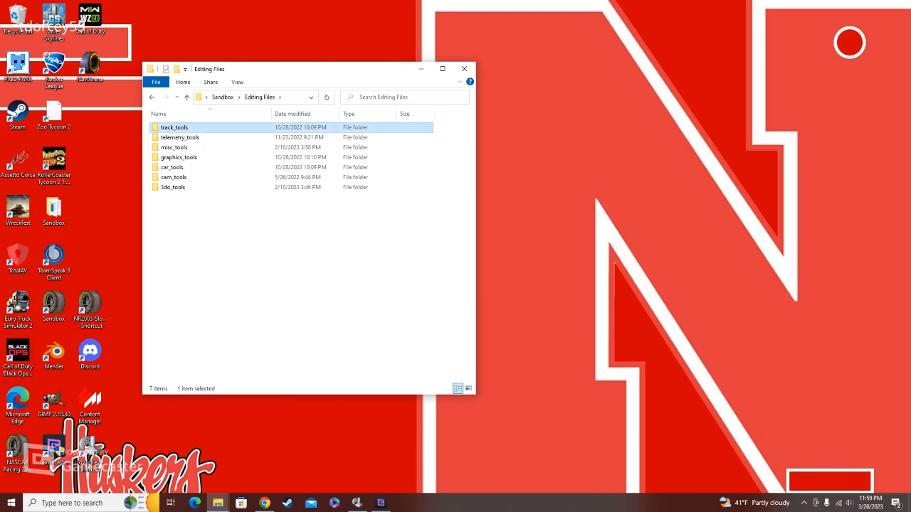
{"action": "double_click", "coordinate": [192, 127]}
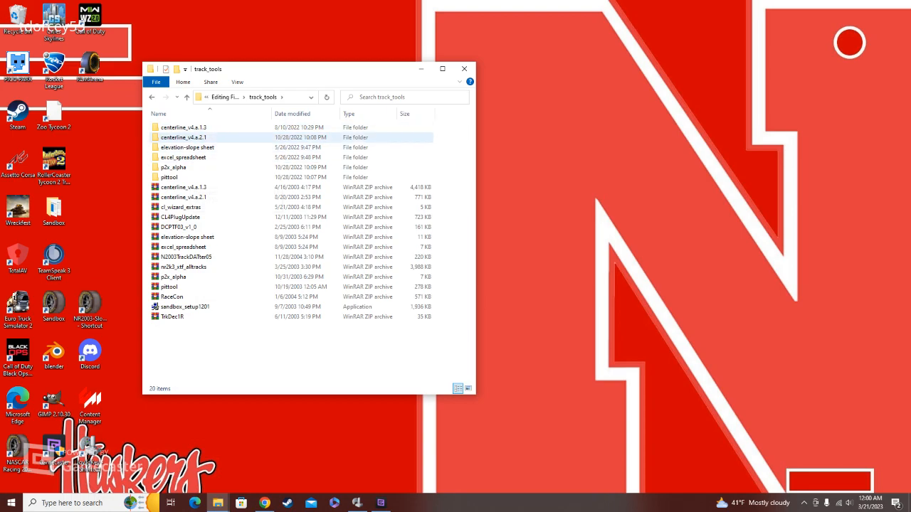
Step: Return to the main Sandbox folder, launch the Sandbox track editor and create a straight section in the empty track
{"action": "left_click", "coordinate": [186, 97]}
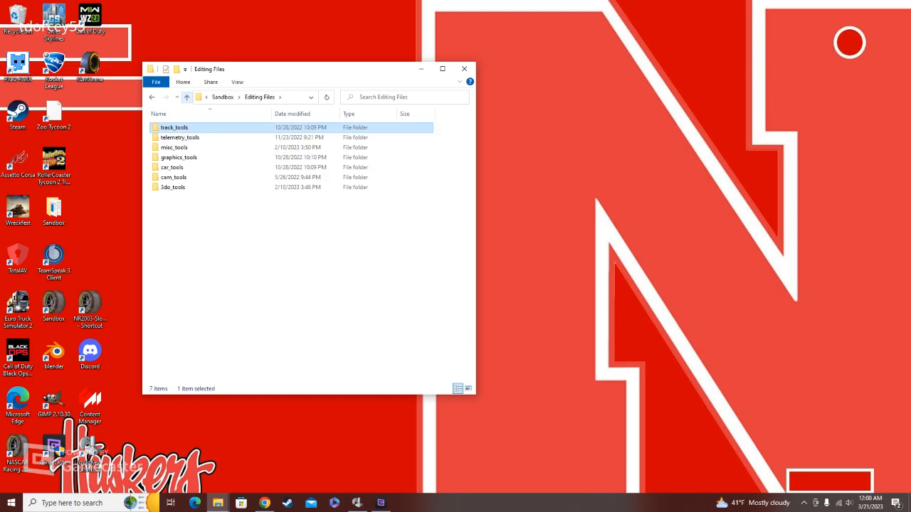
{"action": "left_click", "coordinate": [187, 96]}
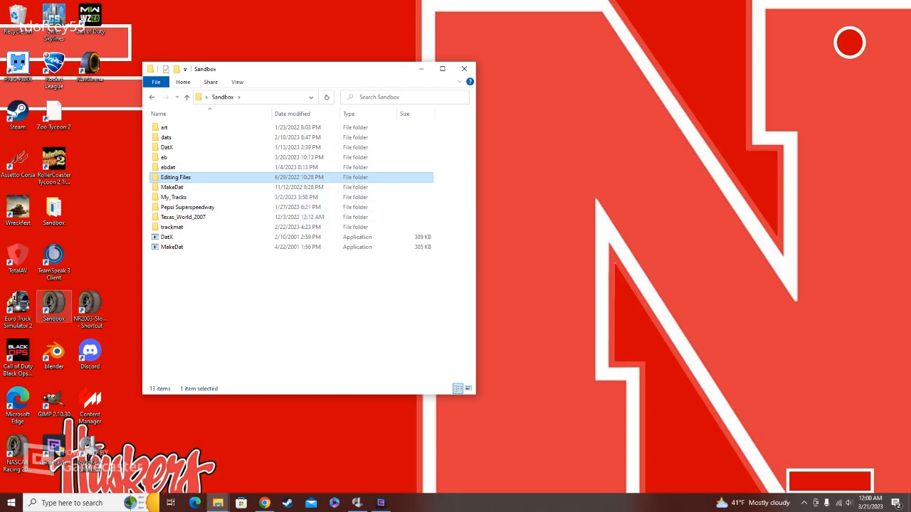
{"action": "left_click", "coordinate": [53, 306]}
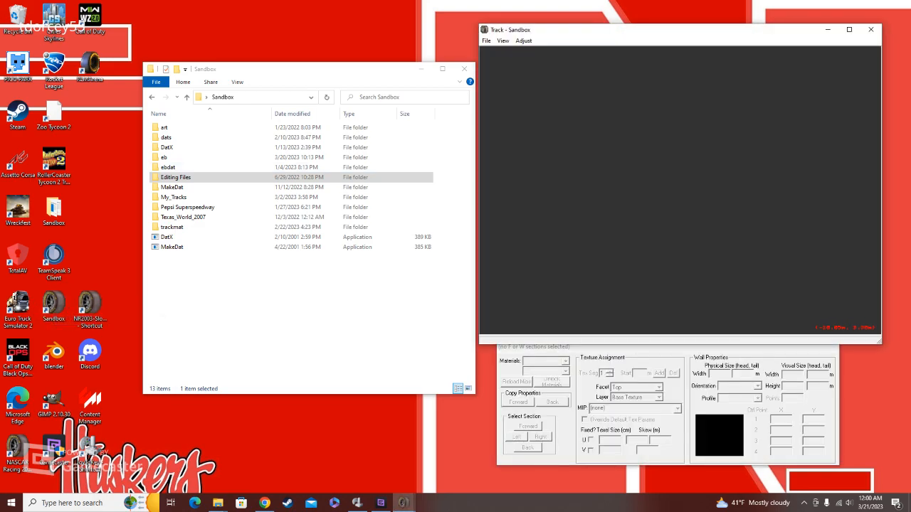
{"action": "right_click", "coordinate": [648, 169]}
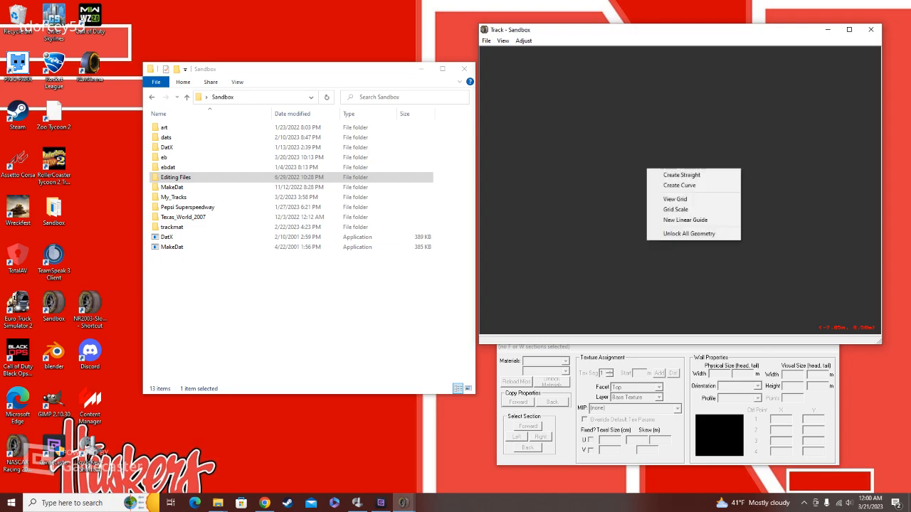
{"action": "left_click", "coordinate": [669, 175]}
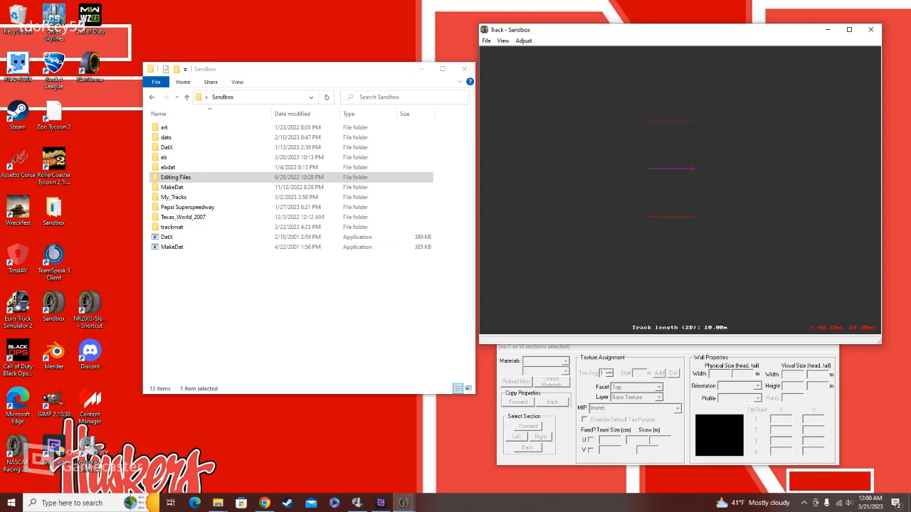
Step: Save the new track as Test in the My_Tracks folder and close the Sandbox editor
{"action": "left_click", "coordinate": [486, 41]}
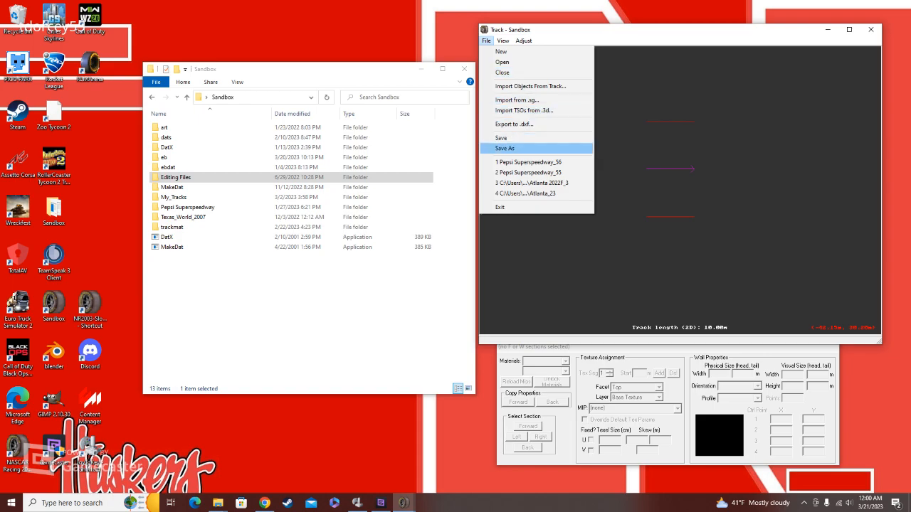
{"action": "left_click", "coordinate": [505, 148]}
{"action": "left_click", "coordinate": [728, 141]}
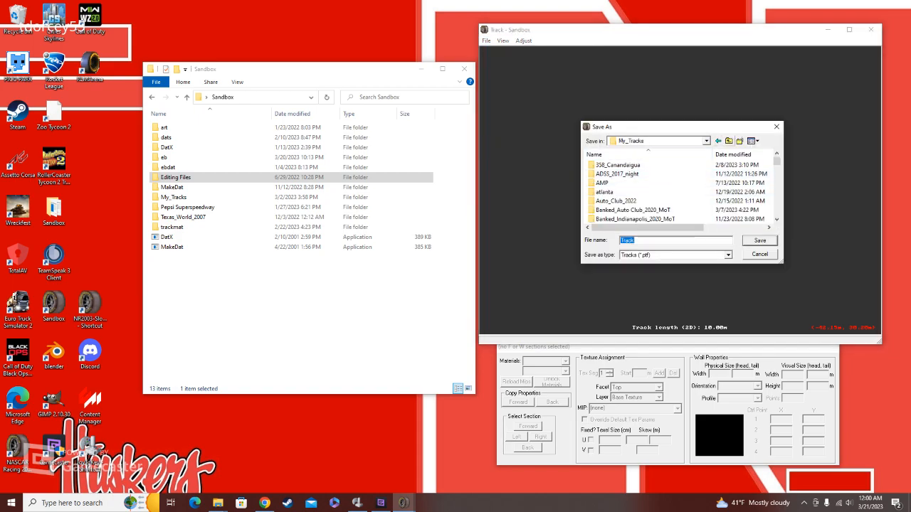
{"action": "left_click", "coordinate": [729, 141]}
{"action": "scroll", "coordinate": [613, 201], "scroll_direction": "down", "scroll_amount": 2}
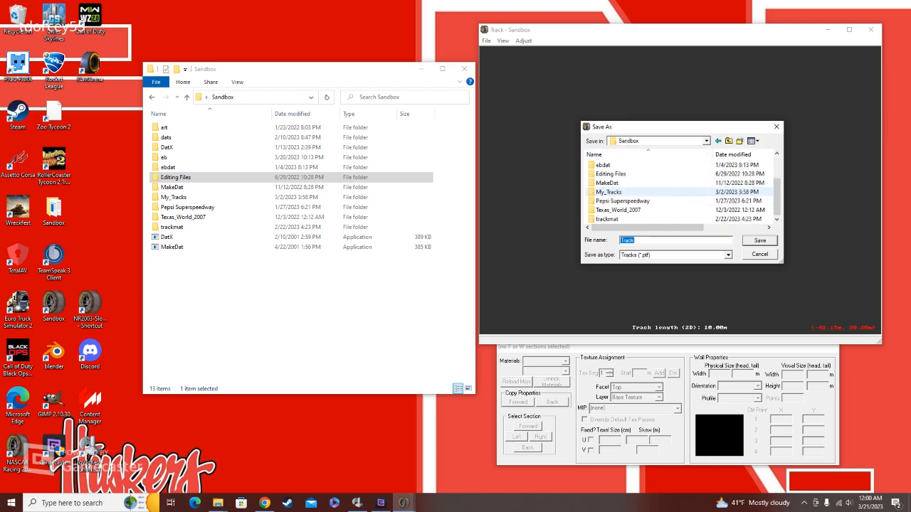
{"action": "double_click", "coordinate": [613, 192]}
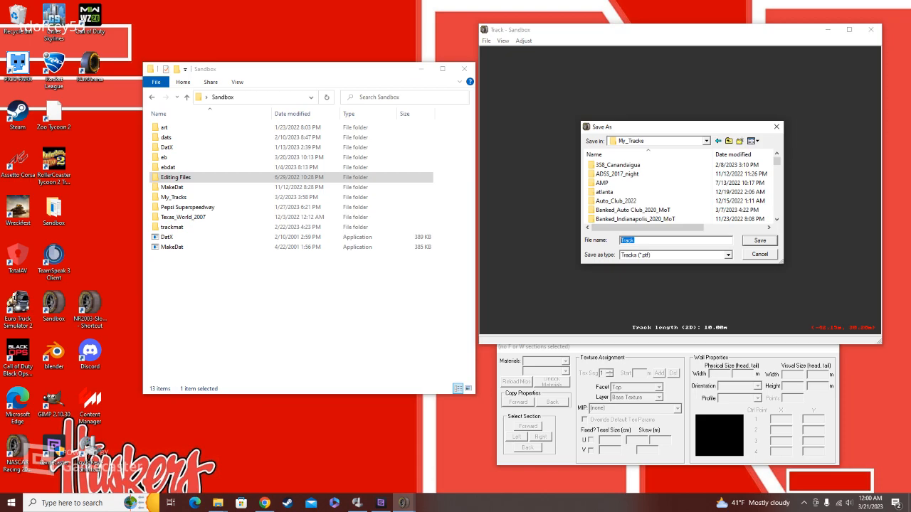
{"action": "type", "text": "T"}
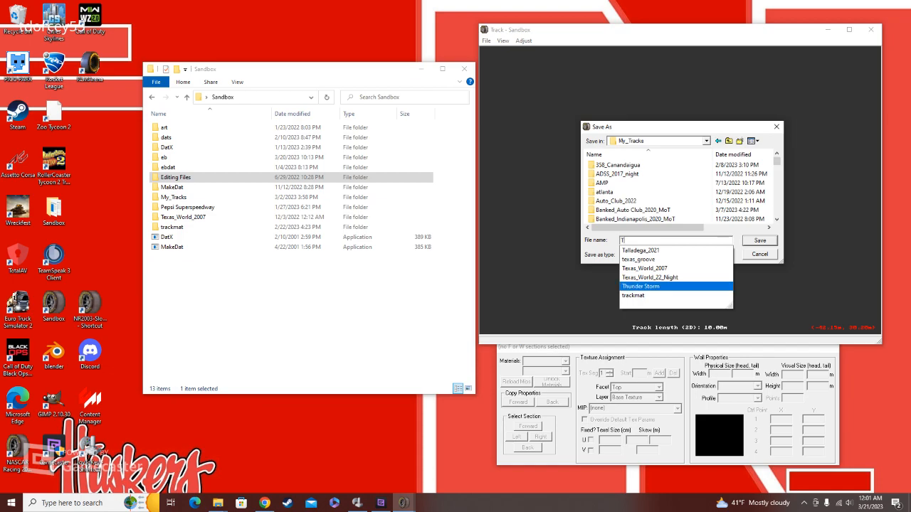
{"action": "type", "text": "est"}
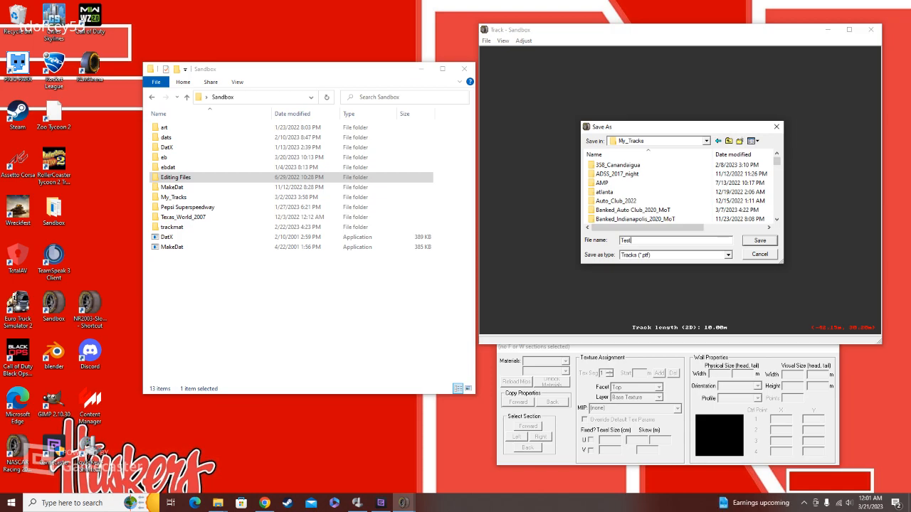
{"action": "key", "text": "Return"}
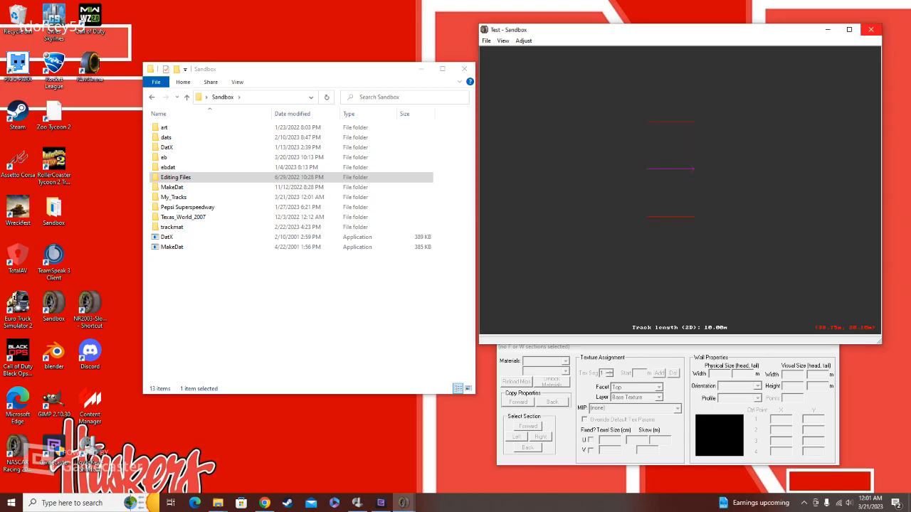
{"action": "left_click", "coordinate": [870, 29]}
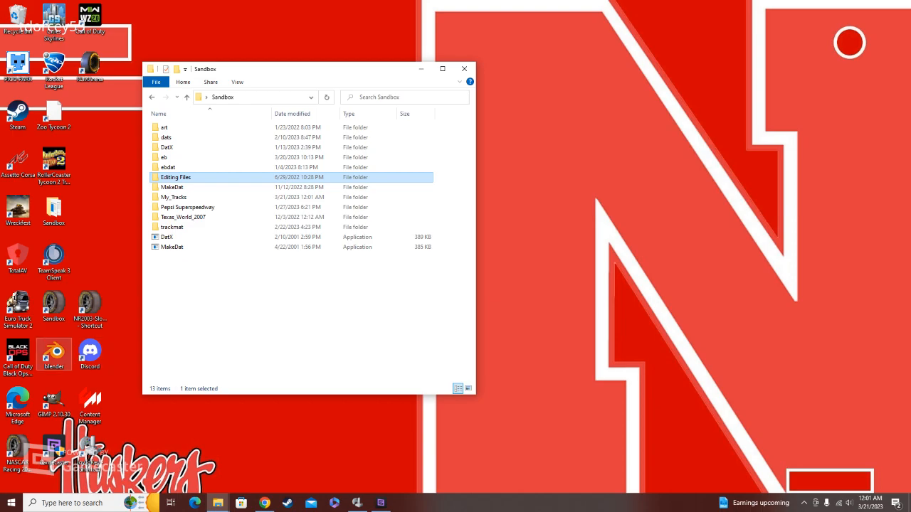
Step: Create a folder named Test in My_Tracks and move the Test track file into it
{"action": "left_click", "coordinate": [174, 197]}
{"action": "double_click", "coordinate": [174, 197]}
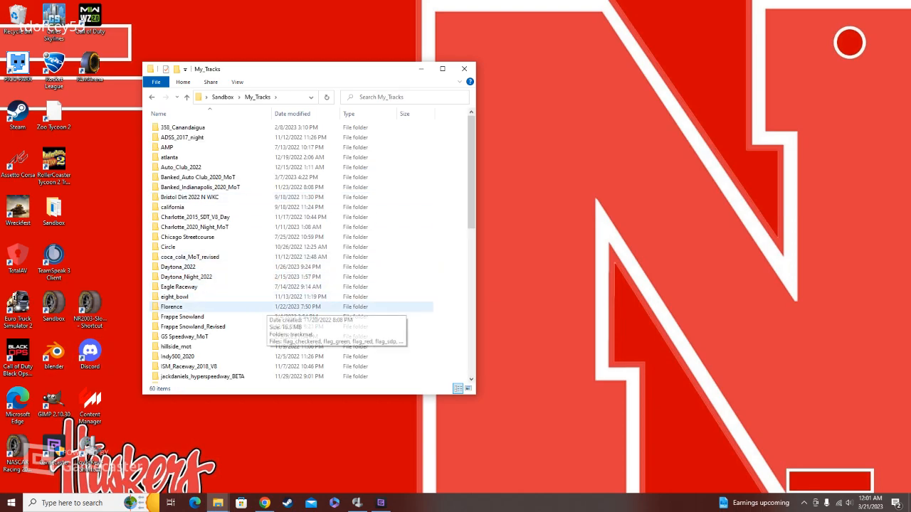
{"action": "scroll", "coordinate": [278, 313], "scroll_direction": "down", "scroll_amount": 11}
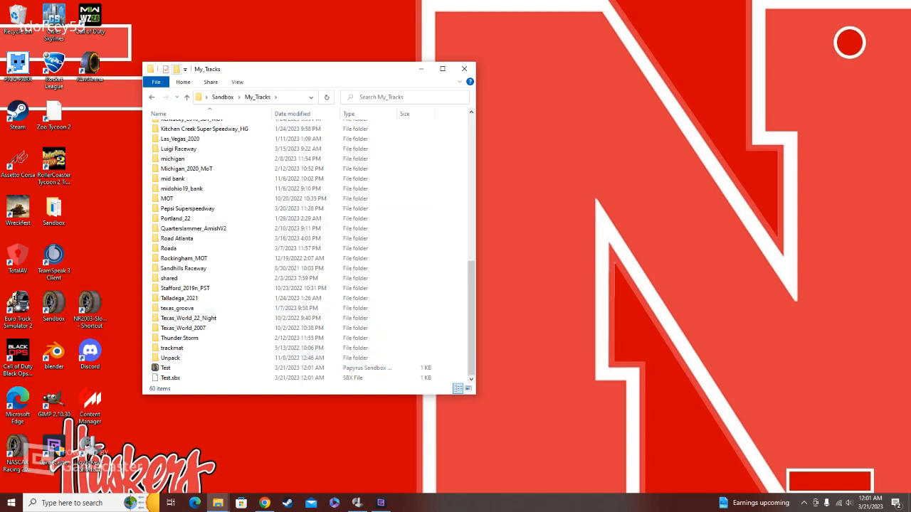
{"action": "key", "text": "ctrl+shift+n"}
{"action": "type", "text": "Test"}
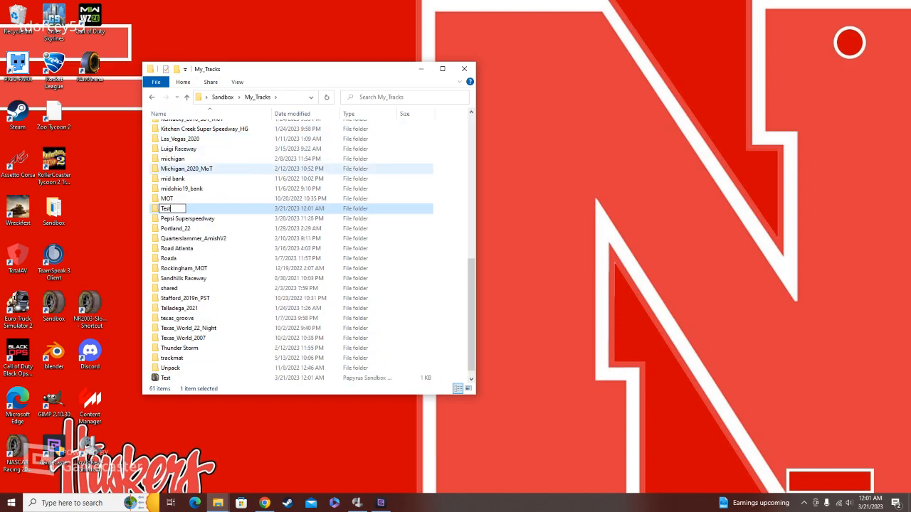
{"action": "key", "text": "Return"}
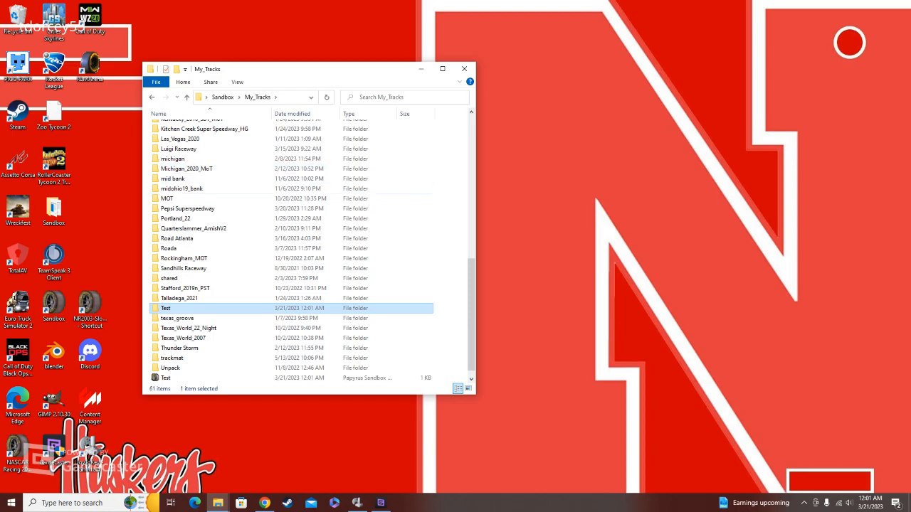
{"action": "left_click", "coordinate": [166, 378]}
{"action": "left_click_drag", "start_coordinate": [166, 378], "coordinate": [175, 308]}
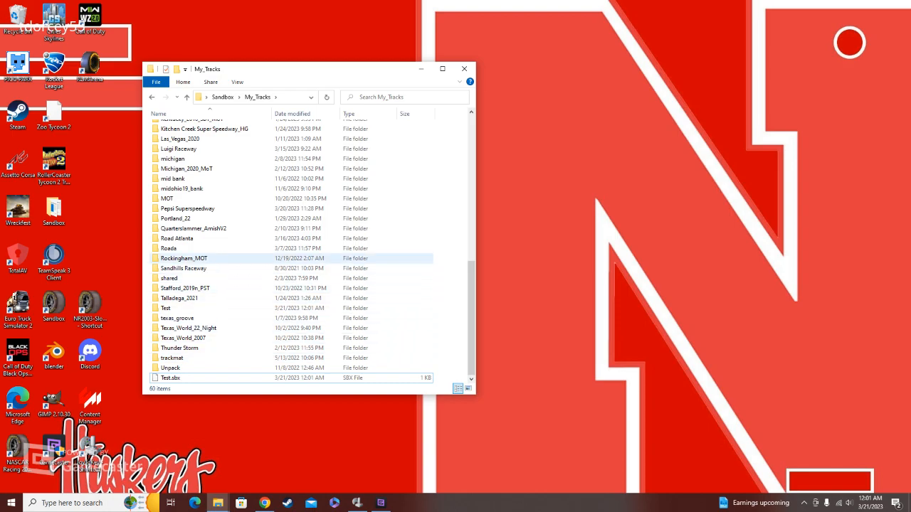
Step: Copy the trackmat folder from the Pepsi Superspeedway track into the new Test folder
{"action": "double_click", "coordinate": [186, 208]}
{"action": "right_click", "coordinate": [182, 128]}
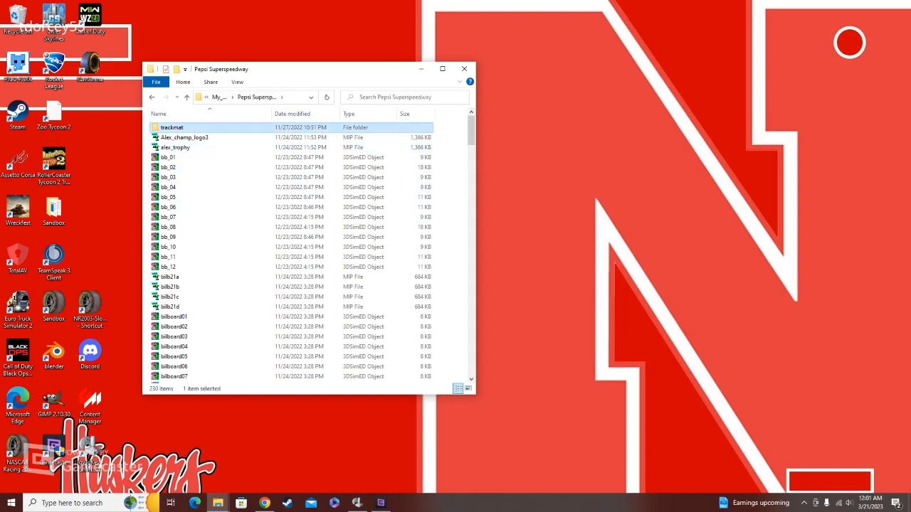
{"action": "left_click", "coordinate": [194, 313]}
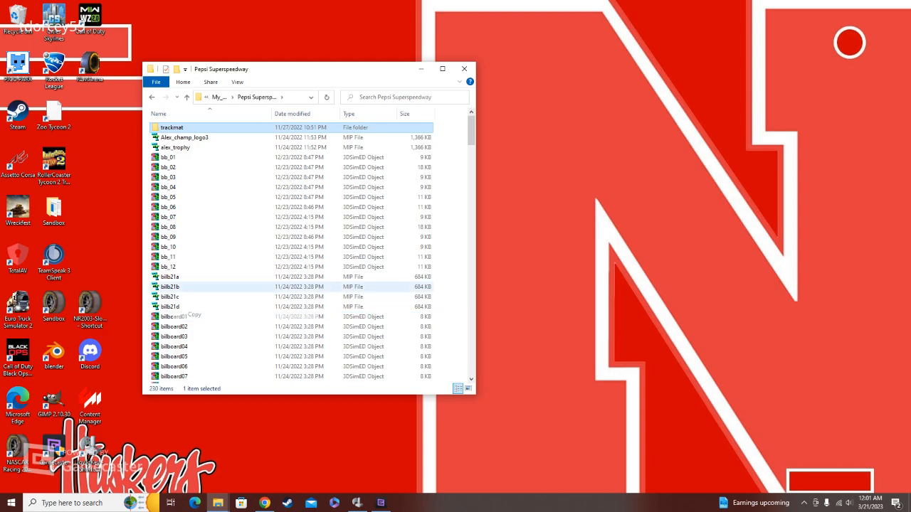
{"action": "left_click", "coordinate": [187, 97]}
{"action": "scroll", "coordinate": [214, 328], "scroll_direction": "down", "scroll_amount": 3}
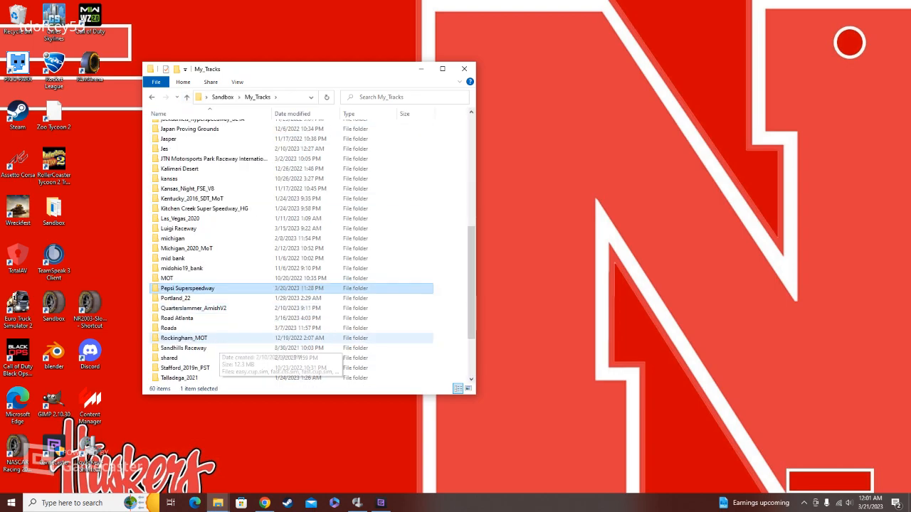
{"action": "scroll", "coordinate": [213, 328], "scroll_direction": "down", "scroll_amount": 3}
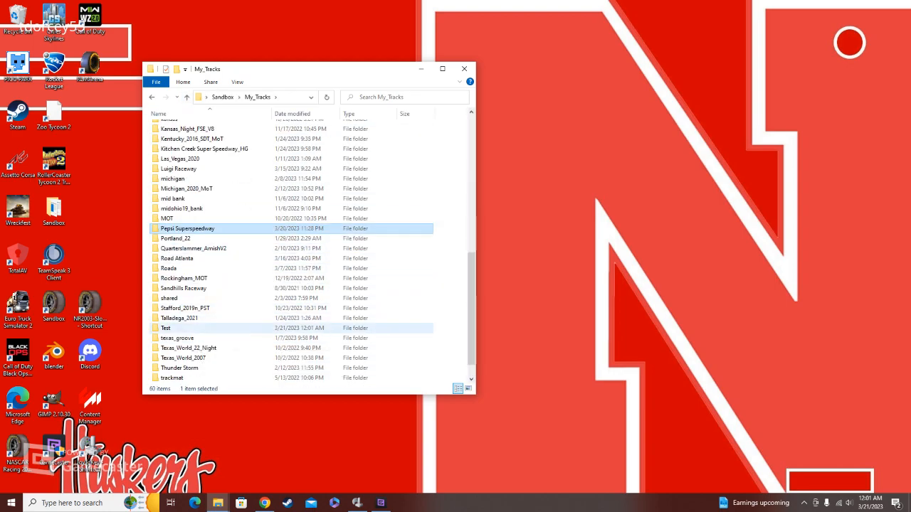
{"action": "double_click", "coordinate": [171, 328]}
{"action": "right_click", "coordinate": [219, 197]}
{"action": "left_click", "coordinate": [242, 276]}
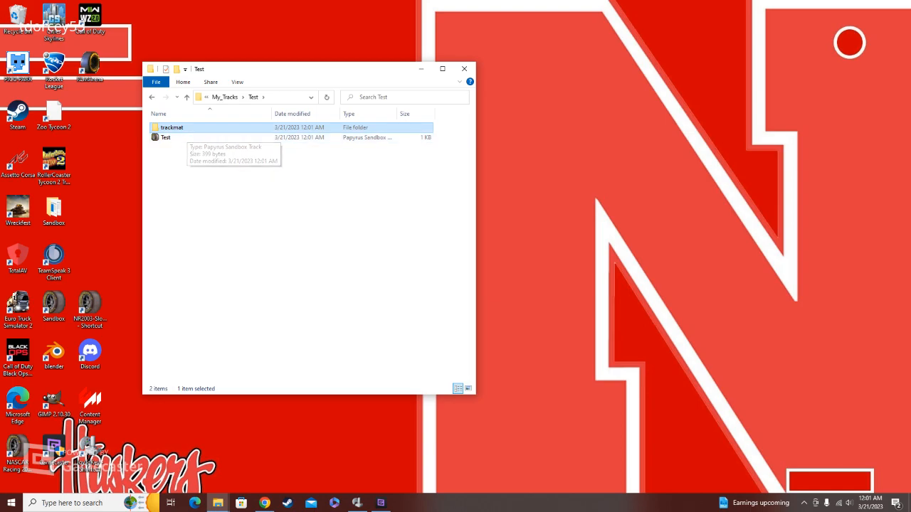
{"action": "left_click", "coordinate": [186, 193]}
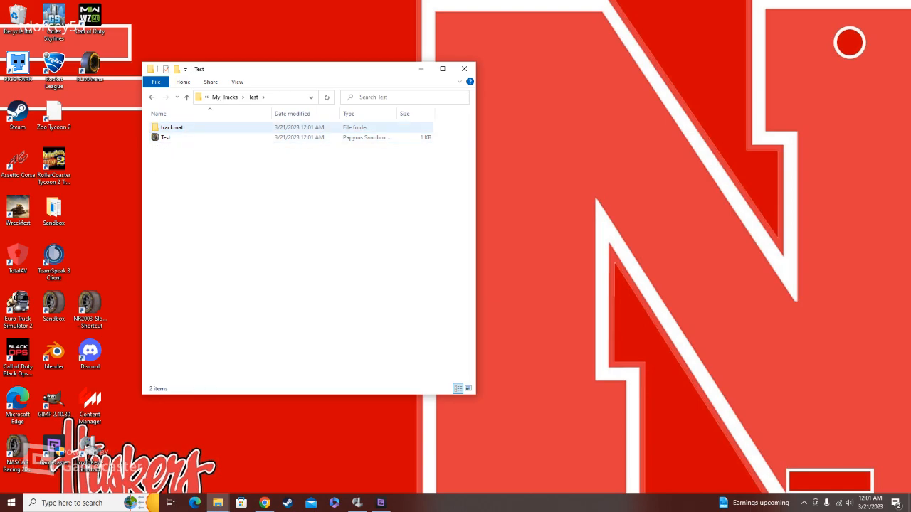
Step: Check the texture files in the copied trackmat folder, return to the Test folder and open the Test track in Sandbox
{"action": "double_click", "coordinate": [172, 127]}
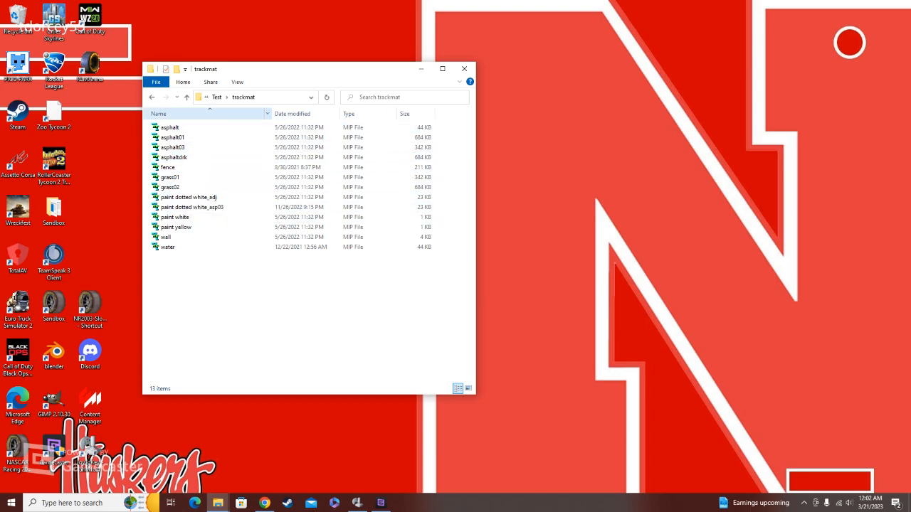
{"action": "left_click", "coordinate": [187, 97]}
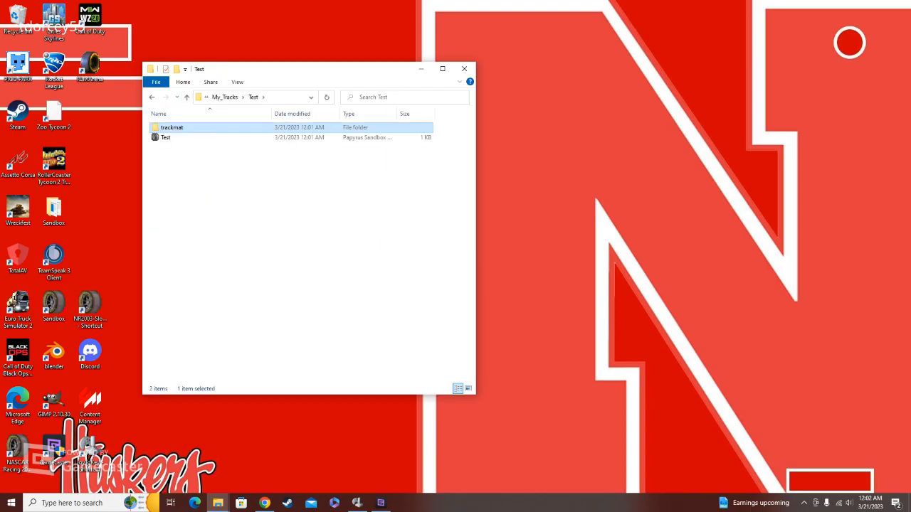
{"action": "left_click", "coordinate": [166, 137]}
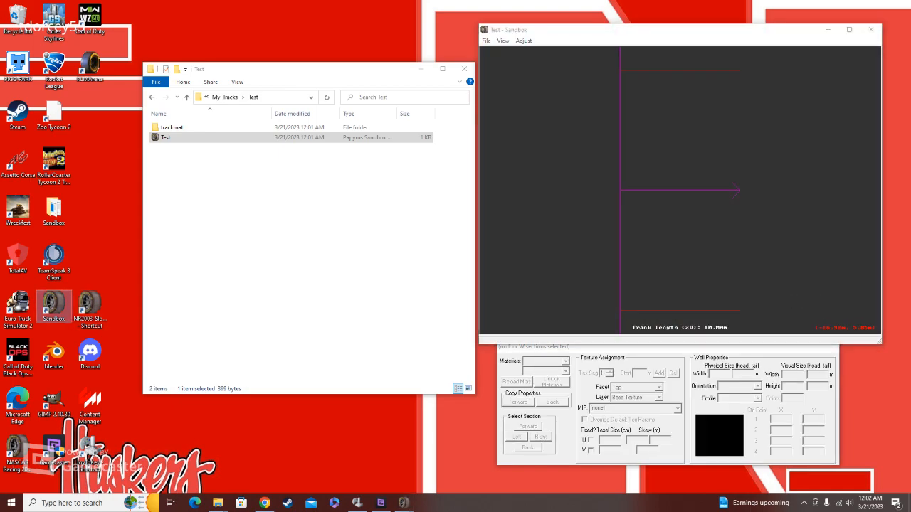
Step: Review the compatibility mode settings in the Sandbox desktop shortcut's properties and close them
{"action": "right_click", "coordinate": [43, 320]}
{"action": "left_click", "coordinate": [71, 300]}
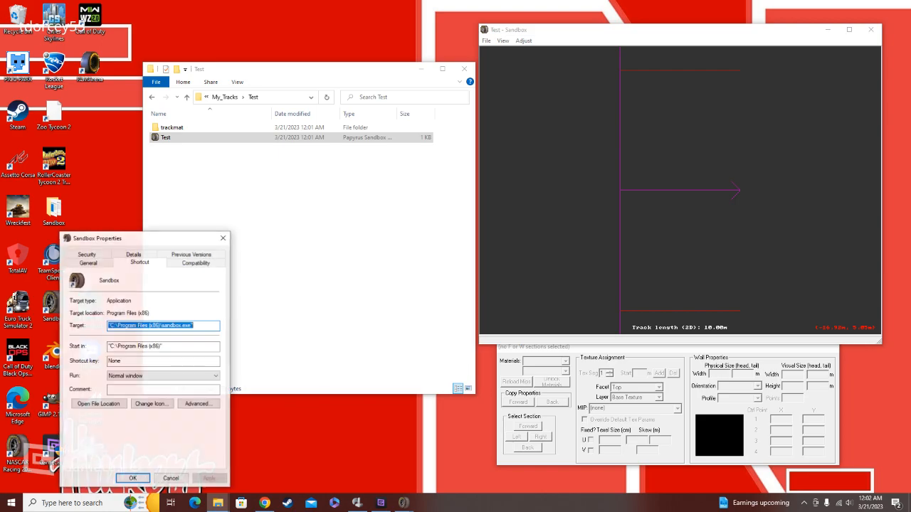
{"action": "left_click", "coordinate": [195, 262]}
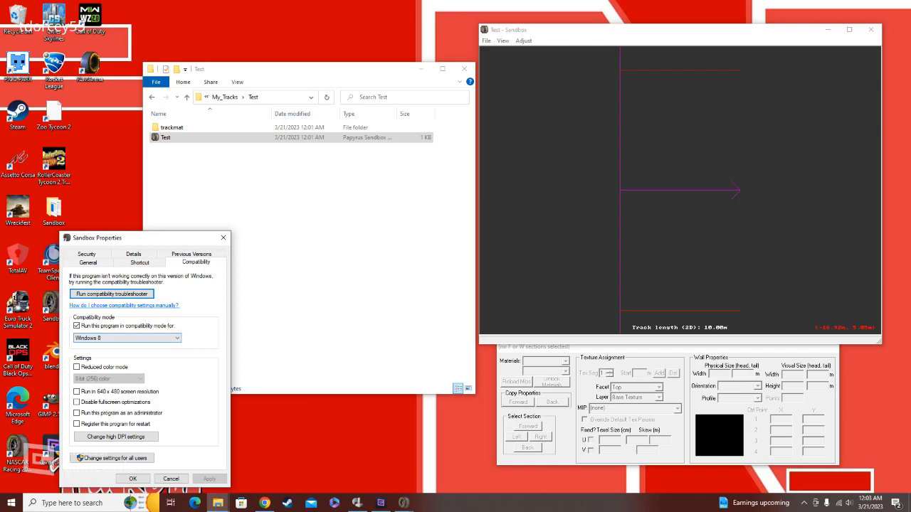
{"action": "left_click", "coordinate": [223, 238]}
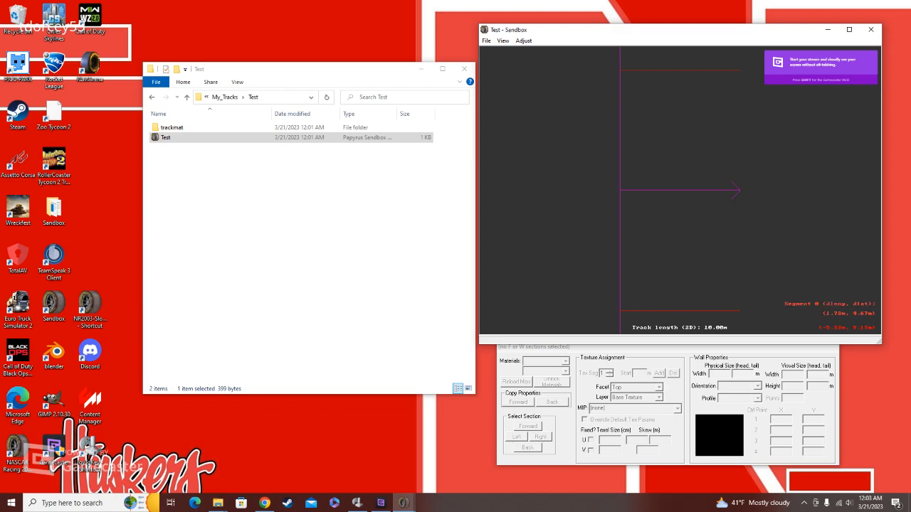
Step: Unlock all track geometry and stretch the straight segment's tail to about 30.5 m long at about 45 degrees
{"action": "left_click_drag", "start_coordinate": [673, 34], "coordinate": [515, 65]}
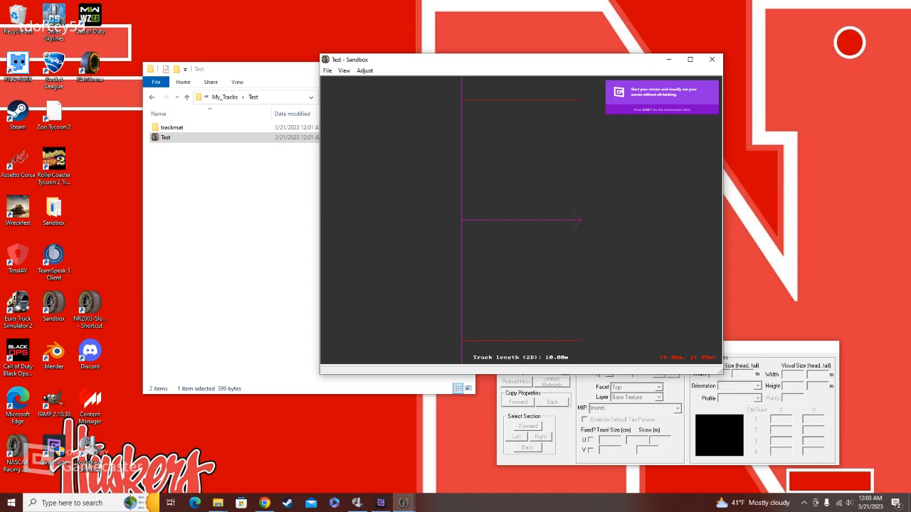
{"action": "left_click_drag", "start_coordinate": [544, 59], "coordinate": [663, 45]}
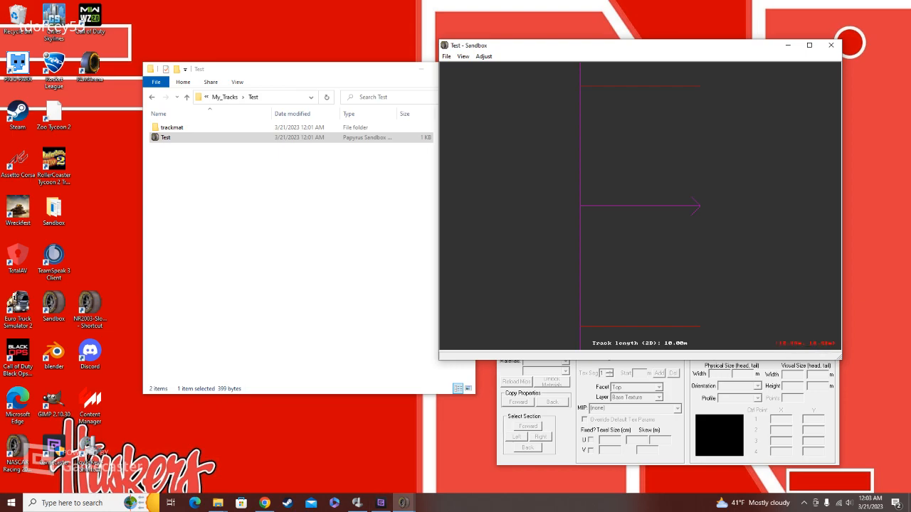
{"action": "left_click", "coordinate": [656, 209]}
{"action": "scroll", "coordinate": [656, 209], "scroll_direction": "down", "scroll_amount": 8}
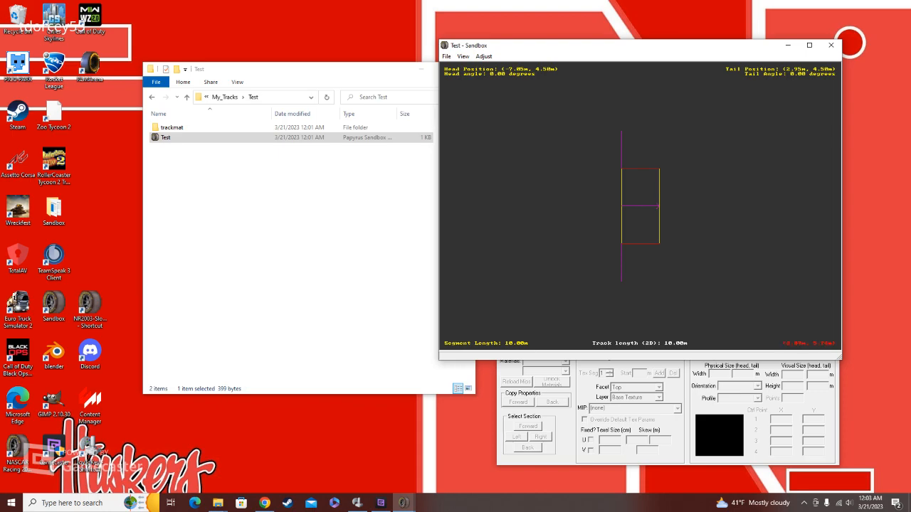
{"action": "right_click", "coordinate": [683, 224]}
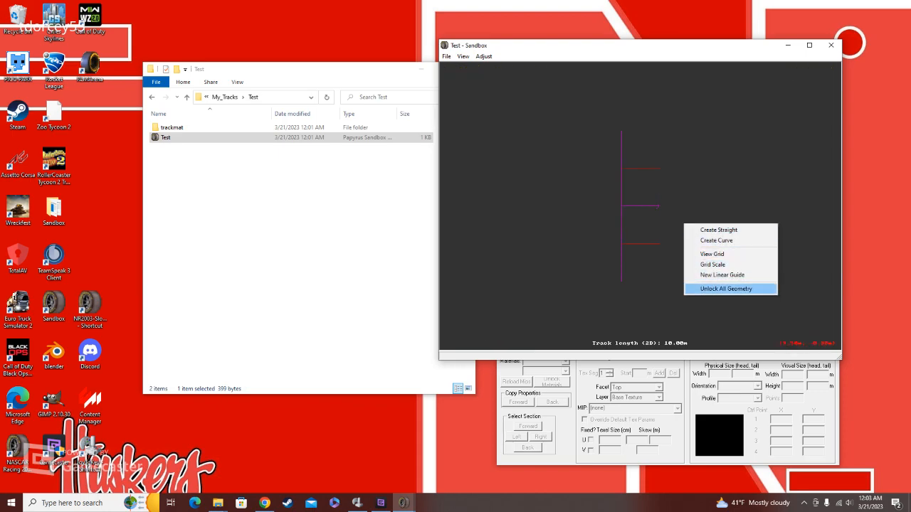
{"action": "left_click", "coordinate": [725, 288]}
{"action": "left_click_drag", "start_coordinate": [659, 206], "coordinate": [702, 125]}
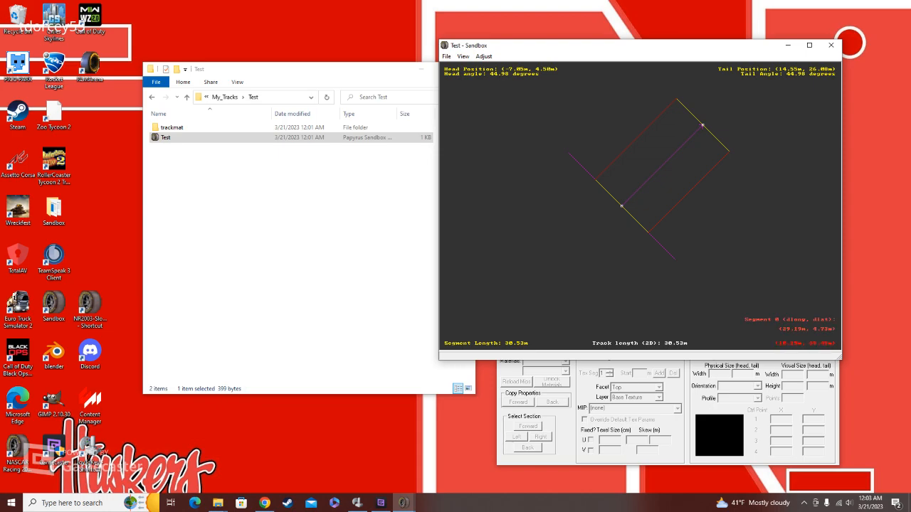
Step: Examine the stretched straight segment from different pan positions and zoom levels
{"action": "right_click", "coordinate": [676, 117]}
{"action": "right_click", "coordinate": [601, 213]}
{"action": "right_click", "coordinate": [543, 260]}
{"action": "right_click", "coordinate": [705, 135]}
{"action": "right_click", "coordinate": [765, 189]}
{"action": "right_click", "coordinate": [730, 265]}
{"action": "right_click", "coordinate": [588, 248]}
{"action": "right_click", "coordinate": [546, 158]}
{"action": "scroll", "coordinate": [665, 199], "scroll_direction": "down", "scroll_amount": 4}
{"action": "scroll", "coordinate": [668, 182], "scroll_direction": "up", "scroll_amount": 4}
{"action": "scroll", "coordinate": [668, 182], "scroll_direction": "up", "scroll_amount": 5}
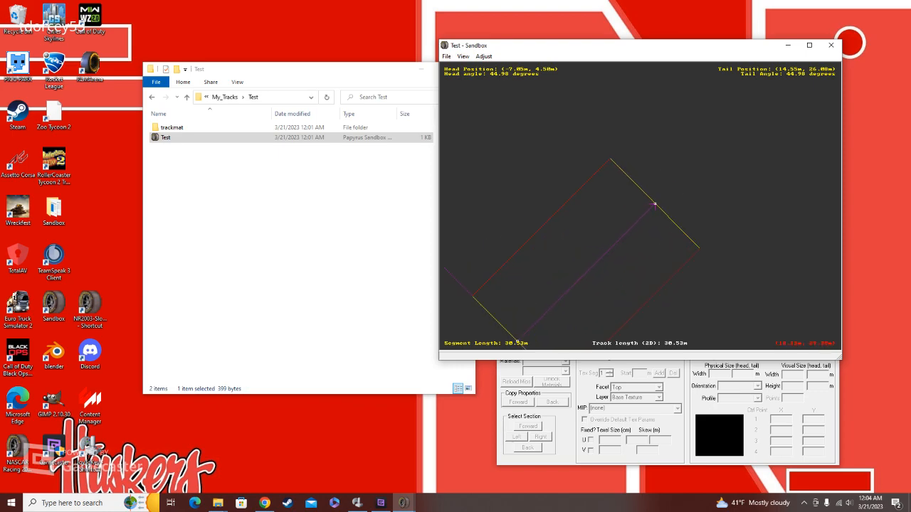
Step: Fine-tune the straight segment's tail point to about (14.60 m, 26.16 m), at an angle of about 45 degrees
{"action": "right_click", "coordinate": [629, 183]}
{"action": "scroll", "coordinate": [629, 183], "scroll_direction": "up", "scroll_amount": 6}
{"action": "right_click", "coordinate": [624, 273]}
{"action": "scroll", "coordinate": [624, 273], "scroll_direction": "up", "scroll_amount": 1}
{"action": "scroll", "coordinate": [640, 206], "scroll_direction": "up", "scroll_amount": 1}
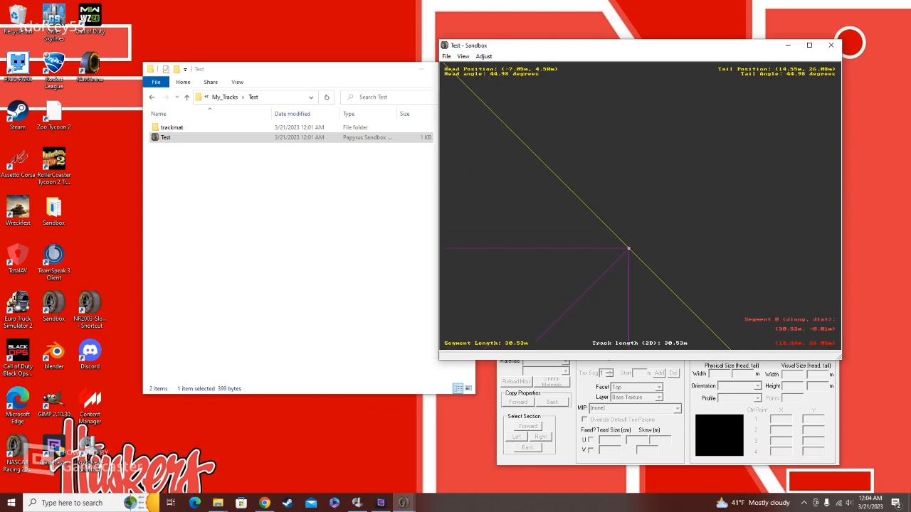
{"action": "left_click_drag", "start_coordinate": [628, 249], "coordinate": [627, 245]}
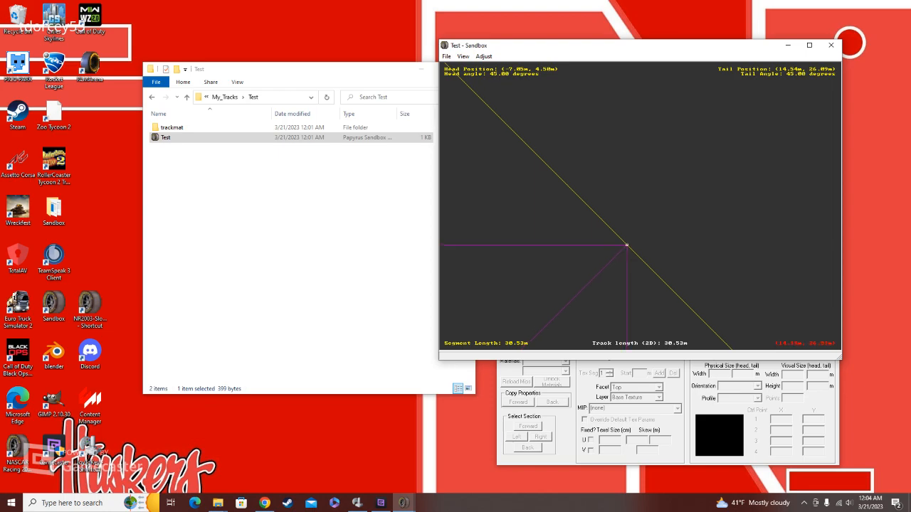
{"action": "left_click_drag", "start_coordinate": [626, 244], "coordinate": [647, 221]}
{"action": "scroll", "coordinate": [647, 220], "scroll_direction": "down", "scroll_amount": 3}
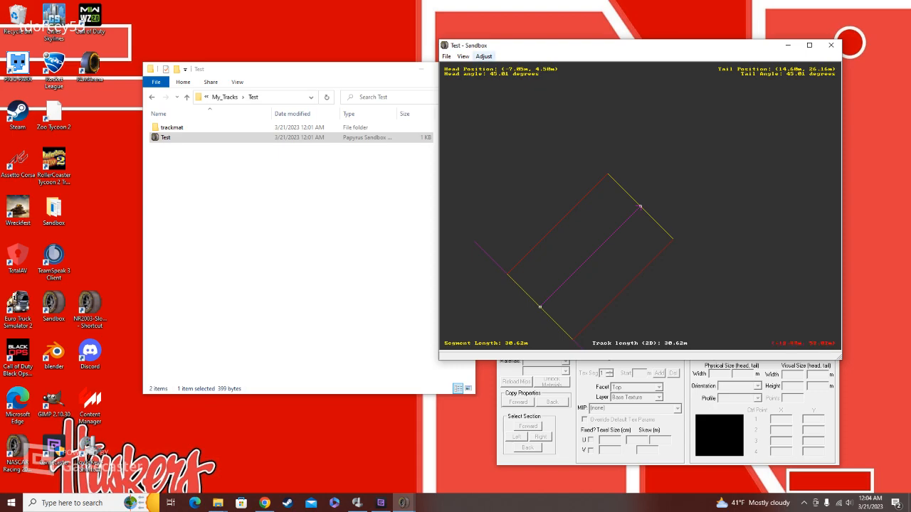
Step: Change the track editor's displayed units to feet
{"action": "left_click", "coordinate": [484, 56]}
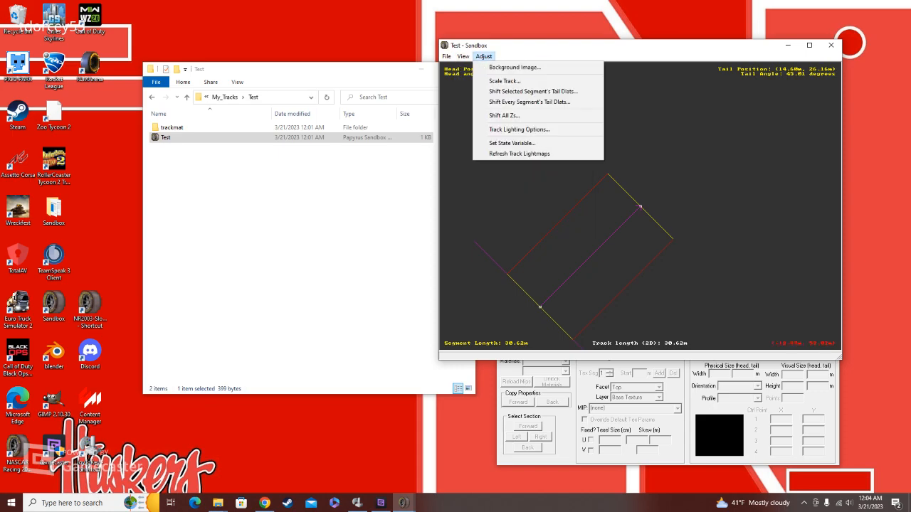
{"action": "mouse_move", "coordinate": [498, 89]}
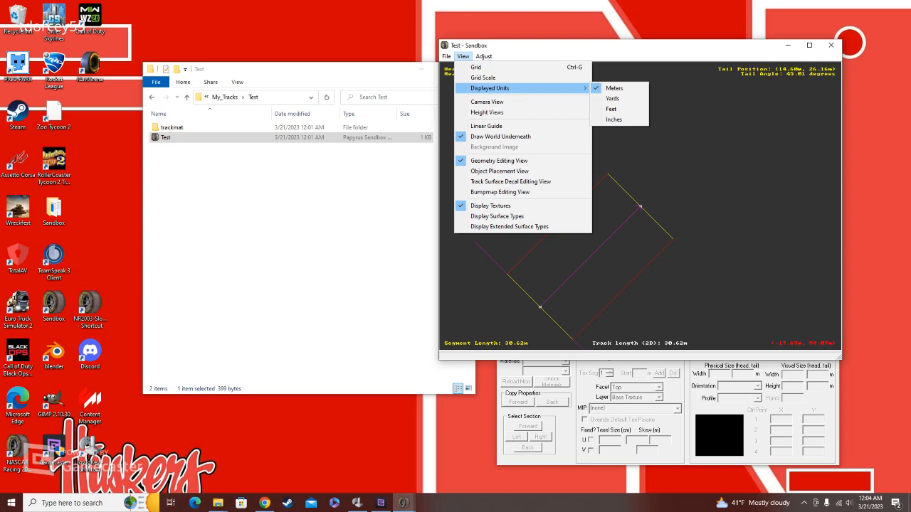
{"action": "left_click", "coordinate": [611, 109]}
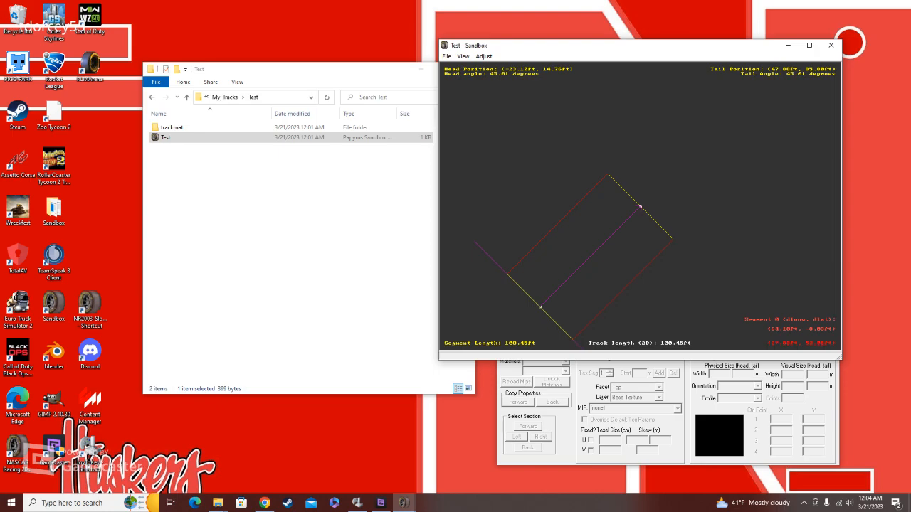
Step: Extend the straight segment by its tail point to about 337 ft long at about 40 degrees
{"action": "left_click_drag", "start_coordinate": [639, 206], "coordinate": [711, 115]}
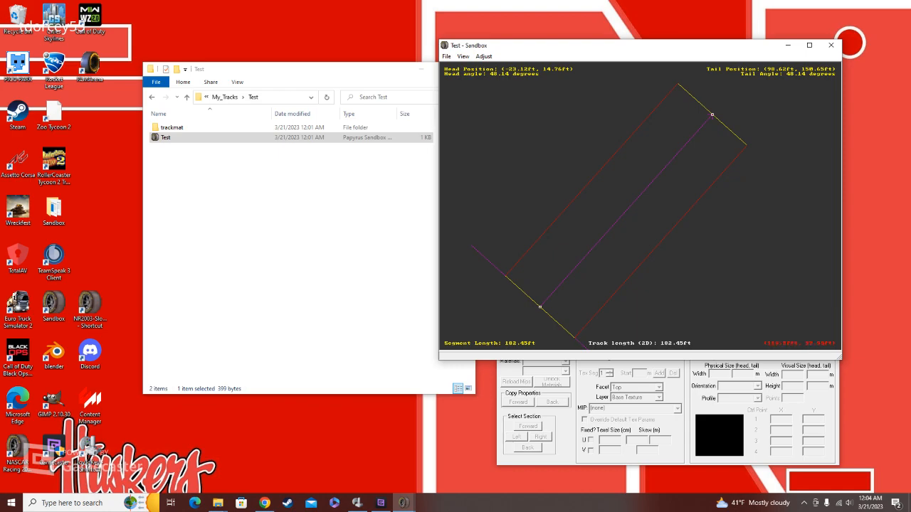
{"action": "scroll", "coordinate": [706, 135], "scroll_direction": "down", "scroll_amount": 1}
{"action": "scroll", "coordinate": [704, 124], "scroll_direction": "down", "scroll_amount": 1}
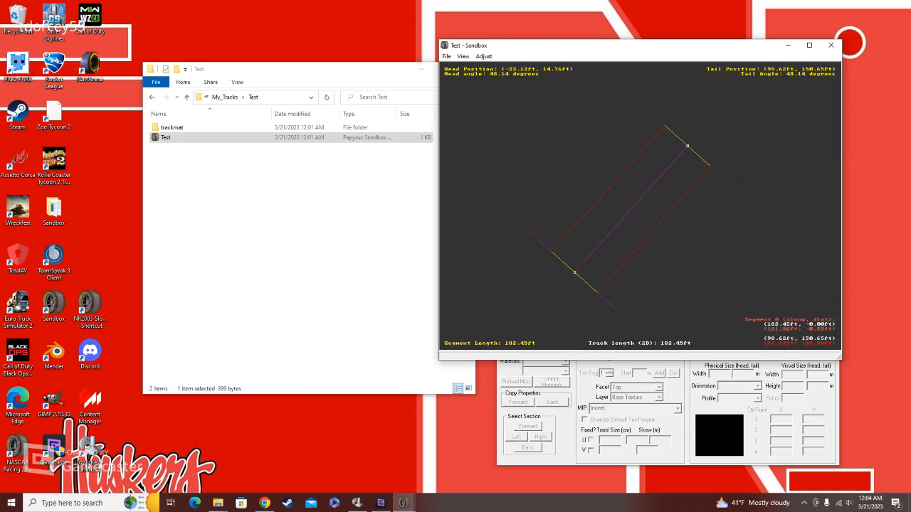
{"action": "right_click_drag", "start_coordinate": [691, 137], "coordinate": [653, 173]}
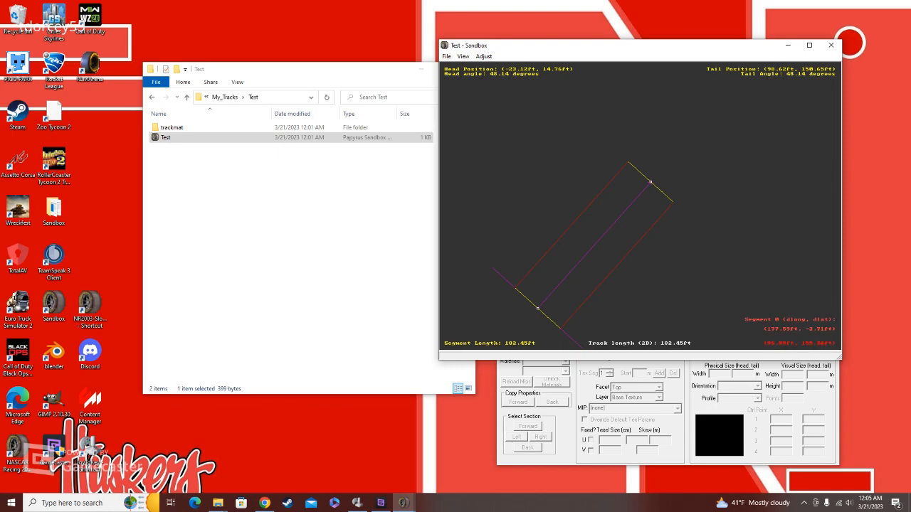
{"action": "left_click_drag", "start_coordinate": [650, 182], "coordinate": [699, 136]}
{"action": "scroll", "coordinate": [723, 159], "scroll_direction": "down", "scroll_amount": 1}
{"action": "scroll", "coordinate": [639, 205], "scroll_direction": "down", "scroll_amount": 3}
{"action": "scroll", "coordinate": [631, 212], "scroll_direction": "up", "scroll_amount": 2}
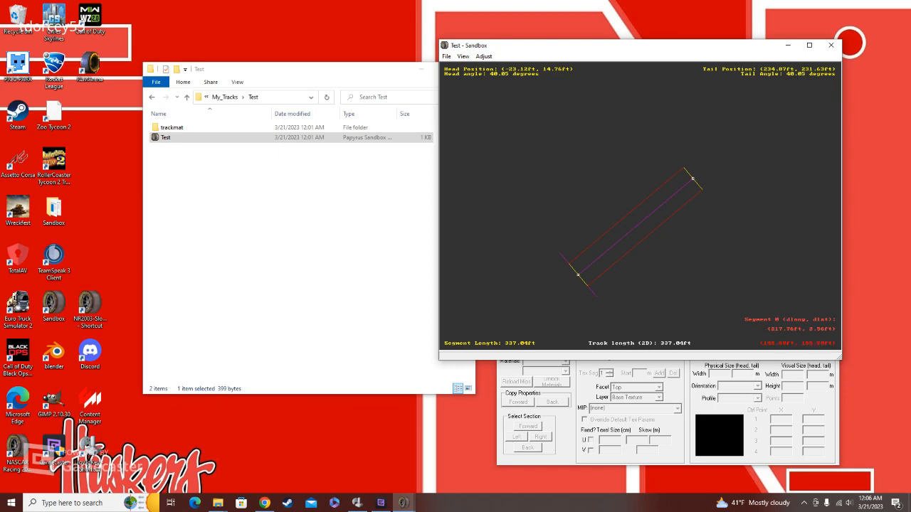
{"action": "right_click", "coordinate": [651, 211]}
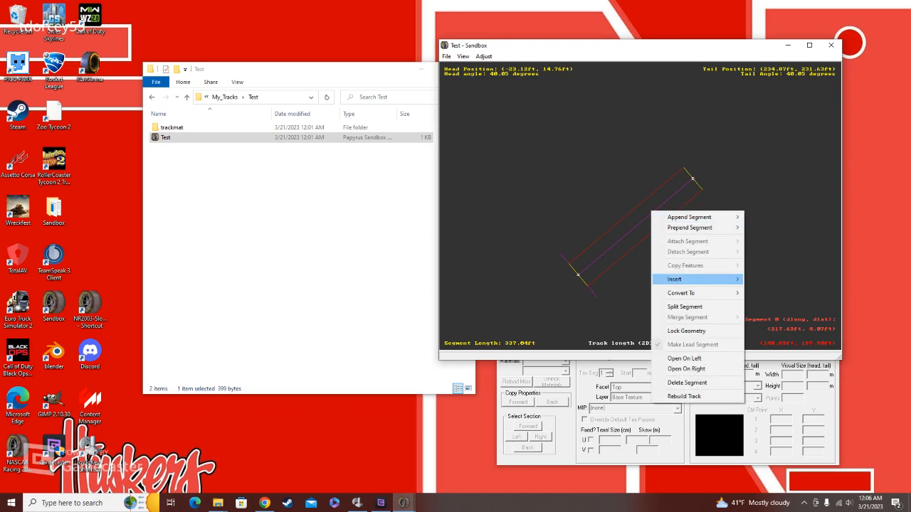
{"action": "left_click", "coordinate": [684, 307]}
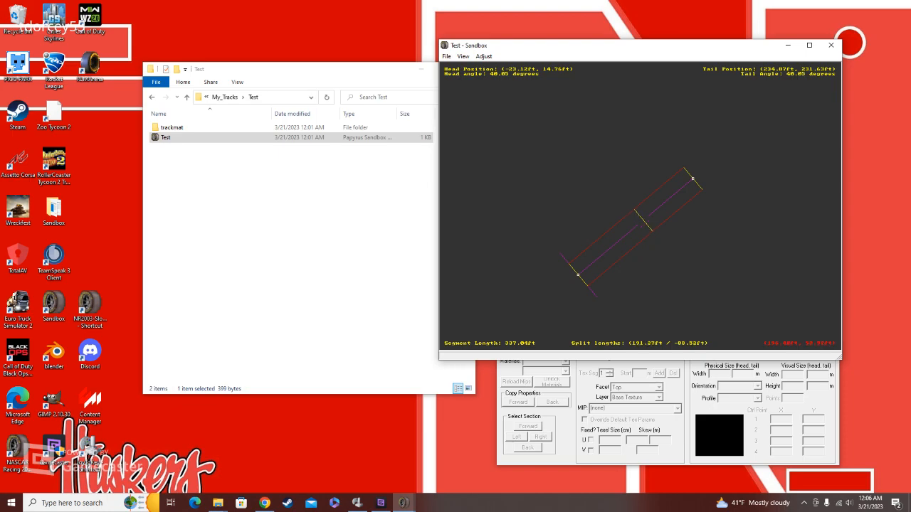
{"action": "left_click", "coordinate": [660, 255]}
{"action": "left_click", "coordinate": [628, 232]}
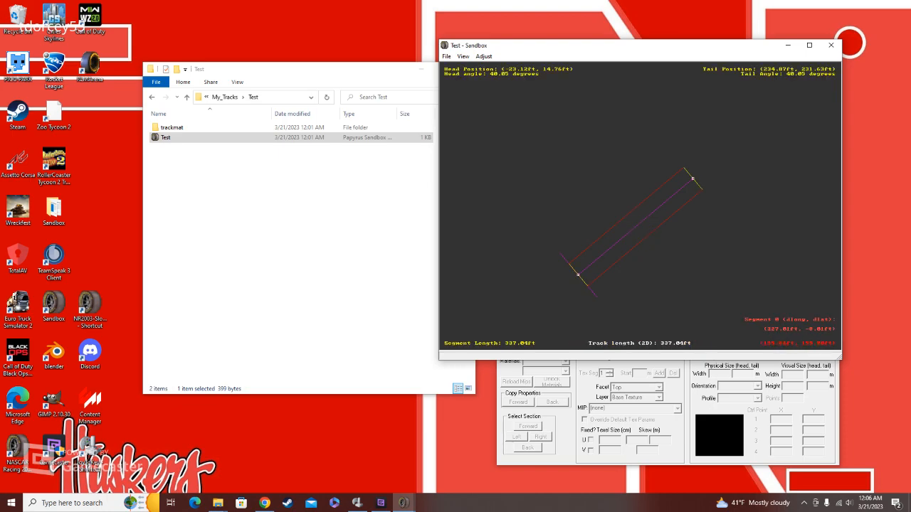
Step: Append a straight segment to the tail of the starting straight
{"action": "right_click", "coordinate": [653, 211]}
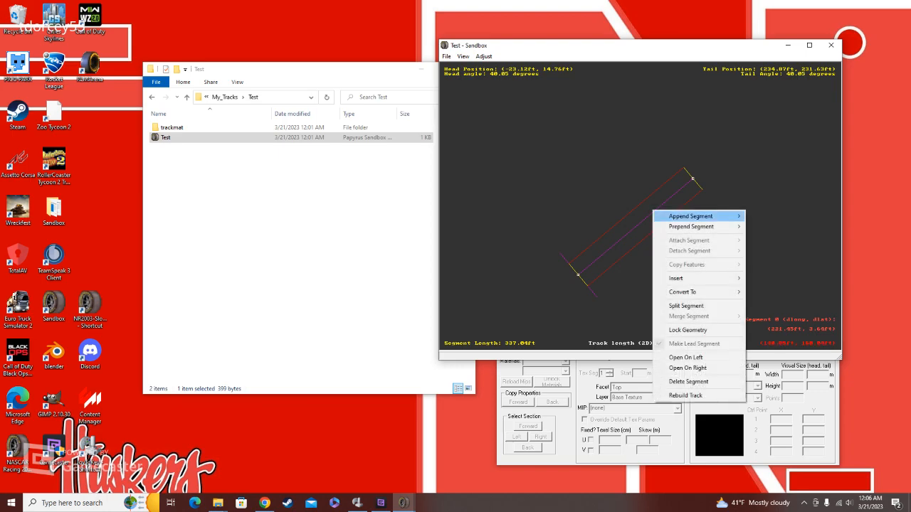
{"action": "mouse_move", "coordinate": [689, 216]}
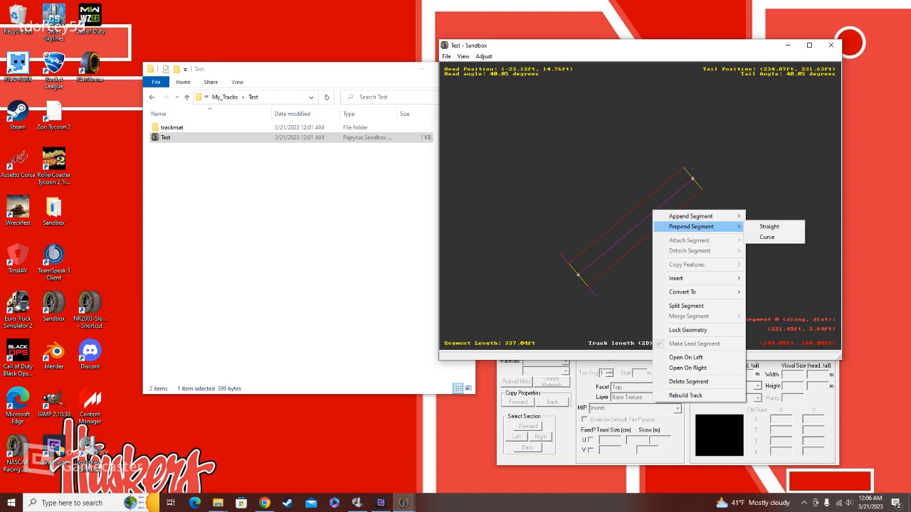
{"action": "key", "text": "Right"}
{"action": "key", "text": "Down"}
{"action": "key", "text": "Up"}
{"action": "key", "text": "Return"}
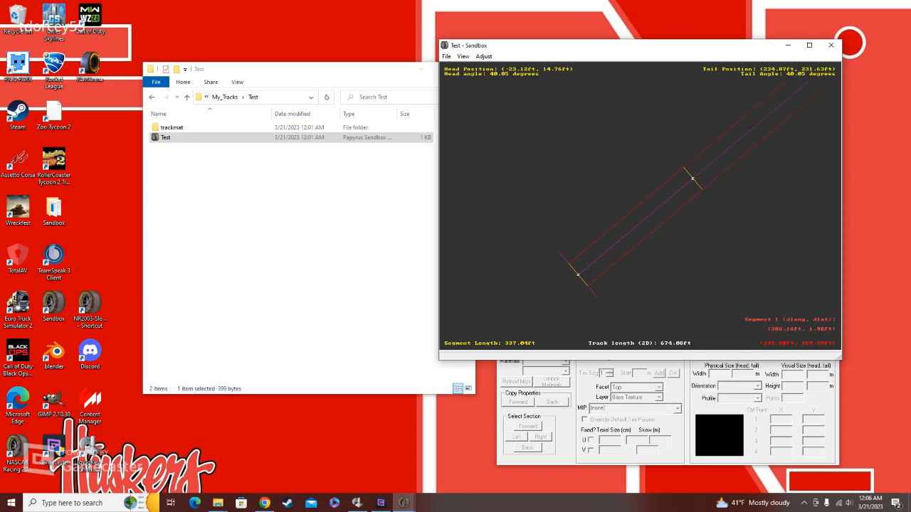
Step: Append a curve to the second straight and shape it by its tail point to about 223 ft radius and 357 ft long
{"action": "double_click", "coordinate": [707, 167]}
{"action": "double_click", "coordinate": [669, 179]}
{"action": "right_click", "coordinate": [653, 195]}
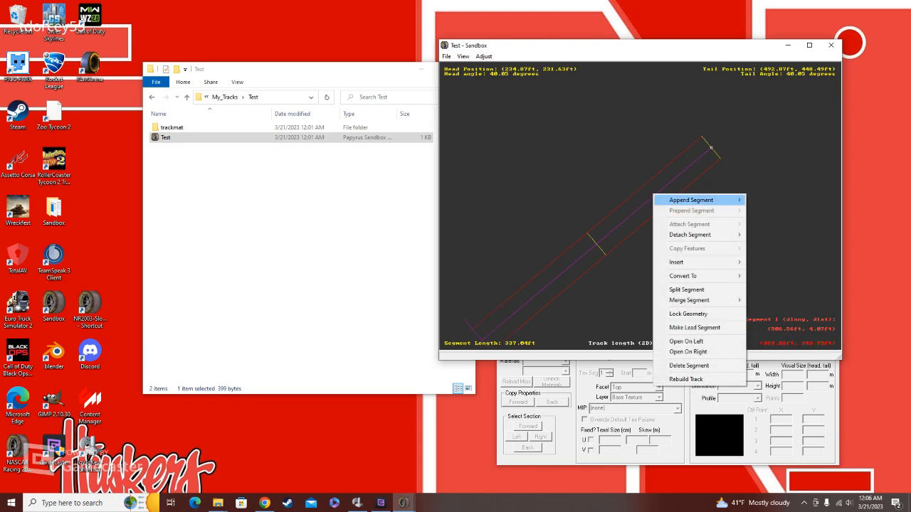
{"action": "mouse_move", "coordinate": [691, 200]}
{"action": "left_click", "coordinate": [767, 211]}
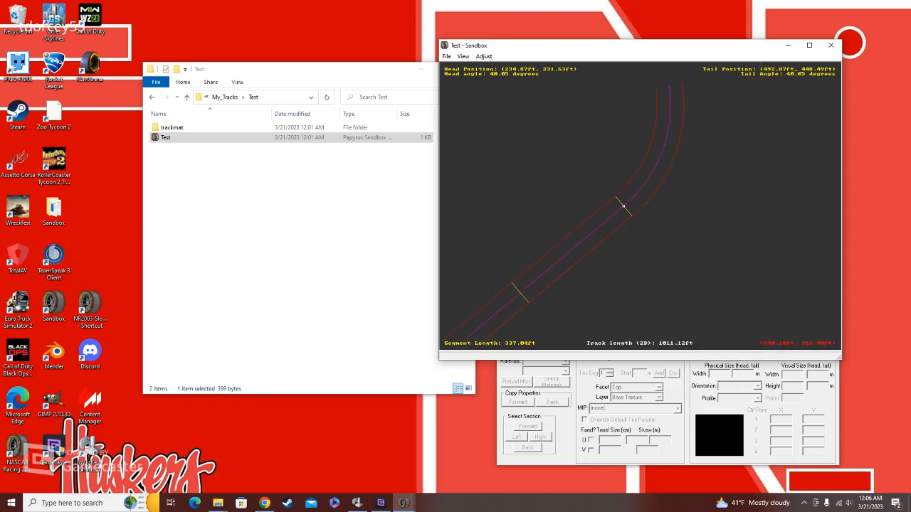
{"action": "double_click", "coordinate": [675, 156]}
{"action": "left_click", "coordinate": [634, 135]}
{"action": "left_click_drag", "start_coordinate": [634, 135], "coordinate": [598, 128]}
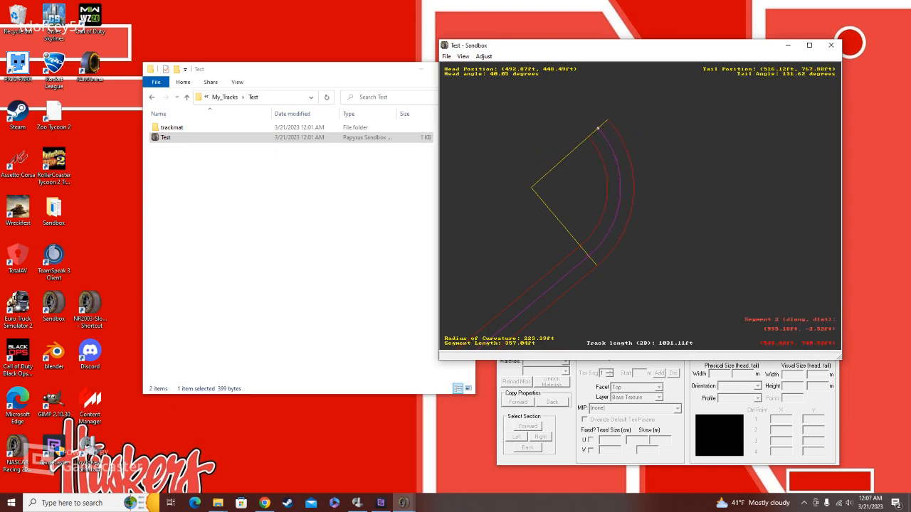
Step: Try reshaping a newly appended second curve by its tail point to about 238 ft radius, and delete that curve
{"action": "right_click", "coordinate": [598, 128]}
{"action": "mouse_move", "coordinate": [630, 142]}
{"action": "left_click", "coordinate": [726, 155]}
{"action": "left_click", "coordinate": [500, 104]}
{"action": "right_click", "coordinate": [523, 122]}
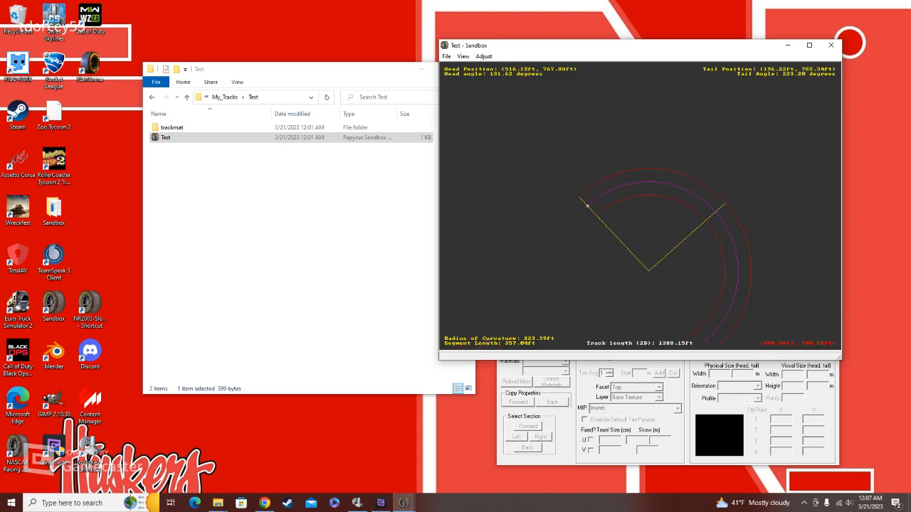
{"action": "left_click_drag", "start_coordinate": [587, 206], "coordinate": [576, 167]}
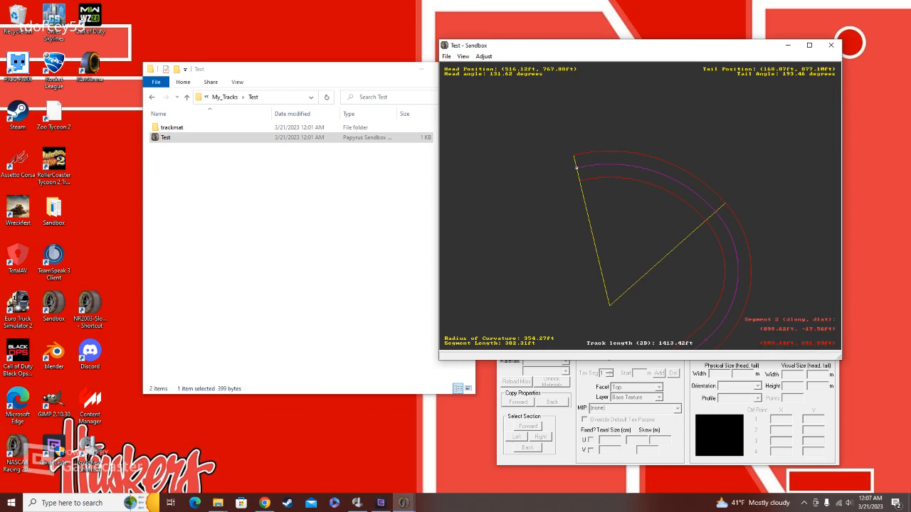
{"action": "left_click_drag", "start_coordinate": [576, 167], "coordinate": [589, 197]}
{"action": "right_click", "coordinate": [640, 184]}
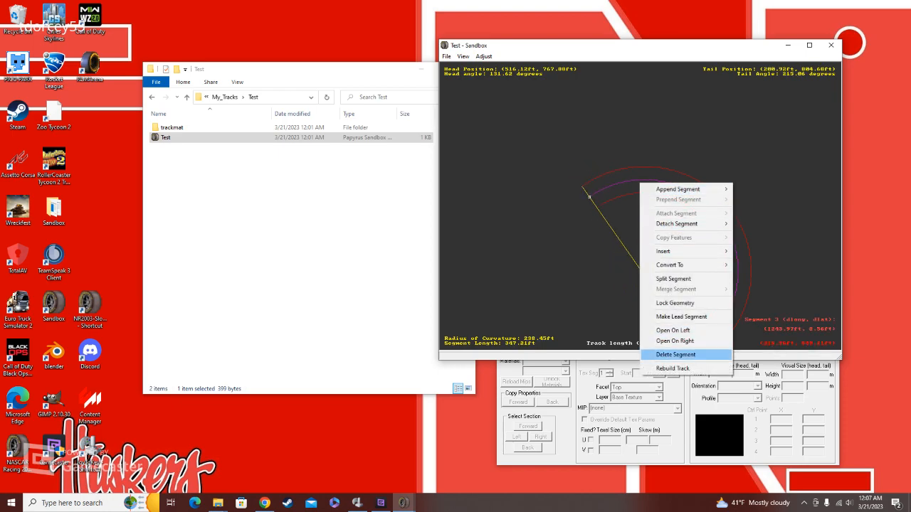
{"action": "left_click", "coordinate": [676, 355]}
Step: Append another curve to the tail of the first curve to continue the turn
{"action": "left_click", "coordinate": [732, 242]}
{"action": "right_click", "coordinate": [731, 241]}
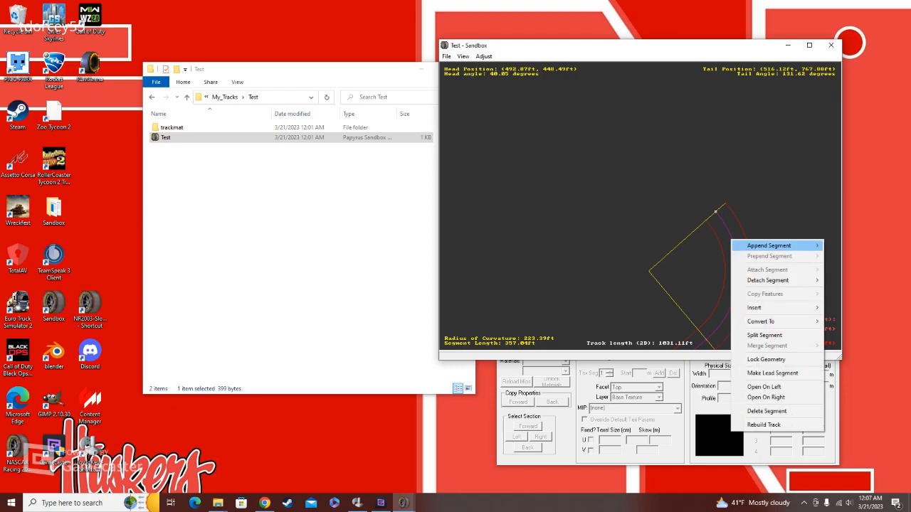
{"action": "mouse_move", "coordinate": [768, 245]}
{"action": "left_click", "coordinate": [847, 256]}
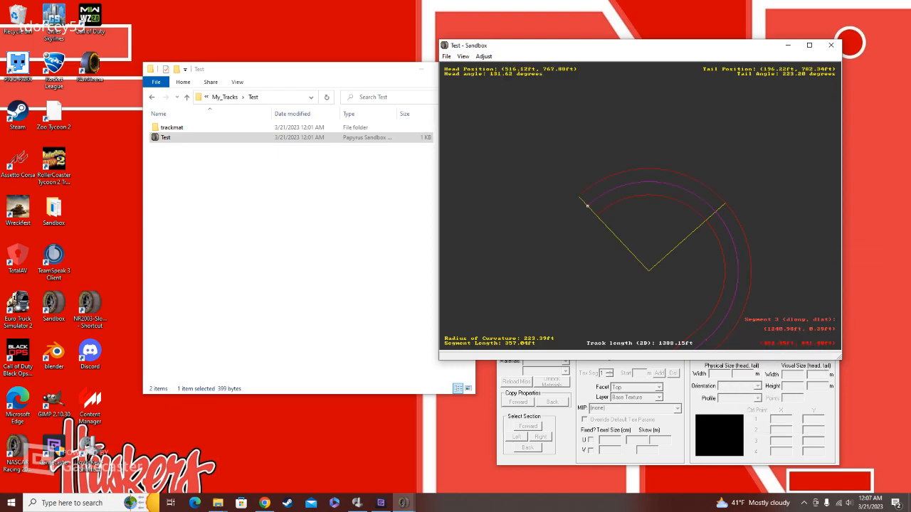
Step: Append two straight segments in a row after the second curve to form the back straight
{"action": "right_click", "coordinate": [640, 182]}
{"action": "mouse_move", "coordinate": [733, 188]}
{"action": "left_click", "coordinate": [777, 187]}
{"action": "right_click", "coordinate": [573, 222]}
{"action": "mouse_move", "coordinate": [619, 229]}
{"action": "left_click", "coordinate": [690, 229]}
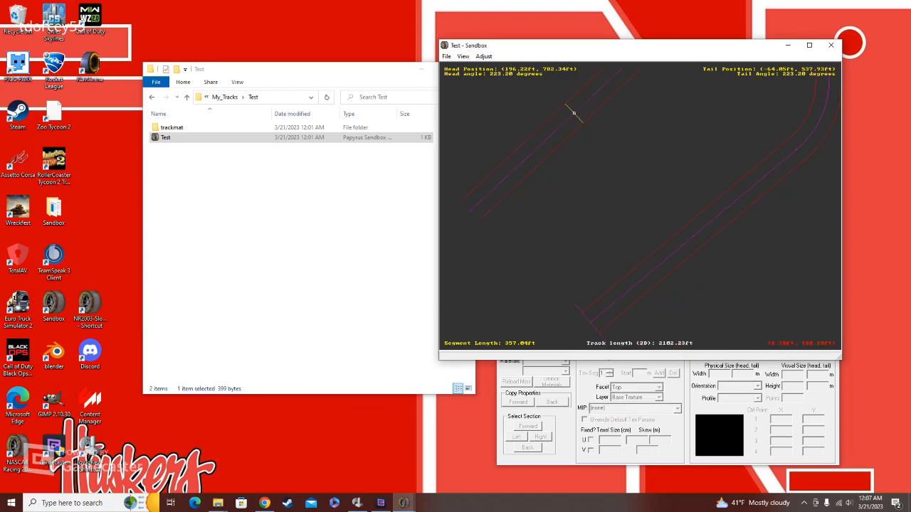
Step: Append two curves in a row to the end of the back straight
{"action": "right_click", "coordinate": [607, 177]}
{"action": "mouse_move", "coordinate": [653, 182]}
{"action": "left_click", "coordinate": [730, 193]}
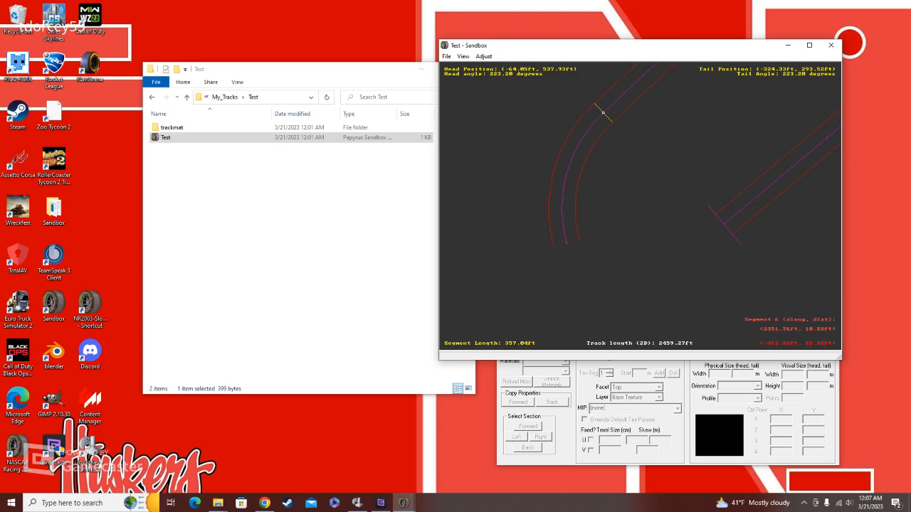
{"action": "right_click", "coordinate": [566, 202]}
{"action": "mouse_move", "coordinate": [627, 206]}
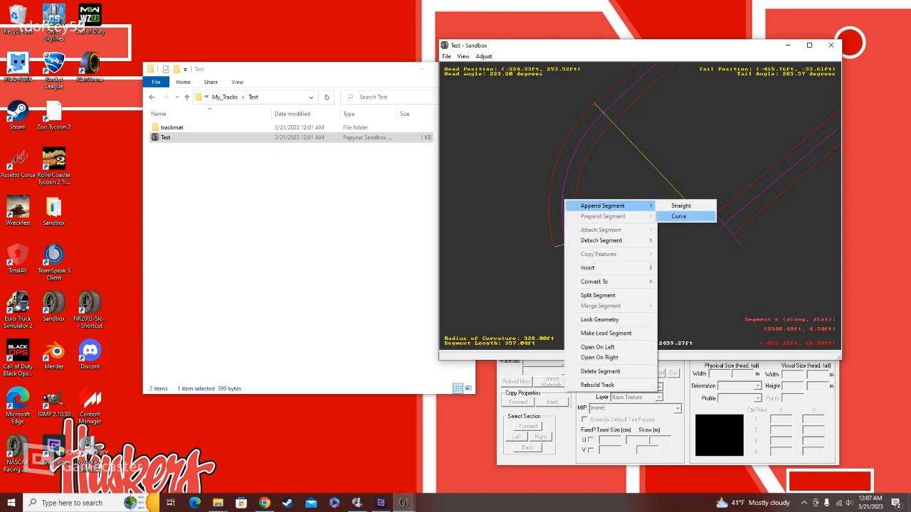
{"action": "left_click", "coordinate": [678, 216]}
Step: Reshape the last curve by its tail point so that it bends toward the head of the starting straight
{"action": "left_click_drag", "start_coordinate": [664, 135], "coordinate": [634, 187]}
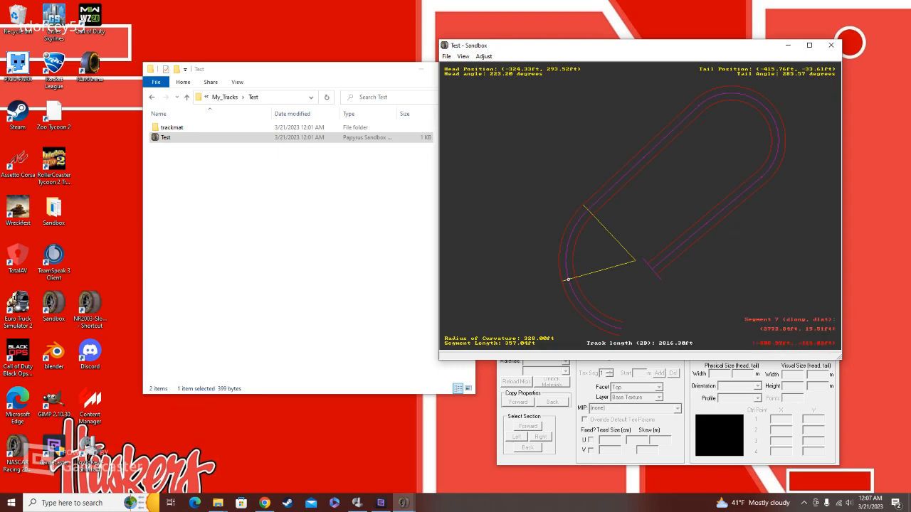
{"action": "left_click", "coordinate": [608, 329]}
{"action": "scroll", "coordinate": [608, 329], "scroll_direction": "up", "scroll_amount": 1}
{"action": "scroll", "coordinate": [656, 208], "scroll_direction": "up", "scroll_amount": 6}
{"action": "left_click", "coordinate": [666, 207]}
{"action": "left_click_drag", "start_coordinate": [666, 208], "coordinate": [648, 137]}
{"action": "key", "text": "Up"}
{"action": "key", "text": "Right"}
Step: Prepend a straight segment about 205 ft long to the head of the starting straight
{"action": "right_click", "coordinate": [690, 245]}
{"action": "right_click", "coordinate": [631, 205]}
{"action": "right_click", "coordinate": [630, 195]}
{"action": "right_click", "coordinate": [668, 188]}
{"action": "right_click", "coordinate": [651, 199]}
{"action": "scroll", "coordinate": [644, 209], "scroll_direction": "up", "scroll_amount": 1}
{"action": "left_click", "coordinate": [633, 205]}
{"action": "right_click", "coordinate": [633, 205]}
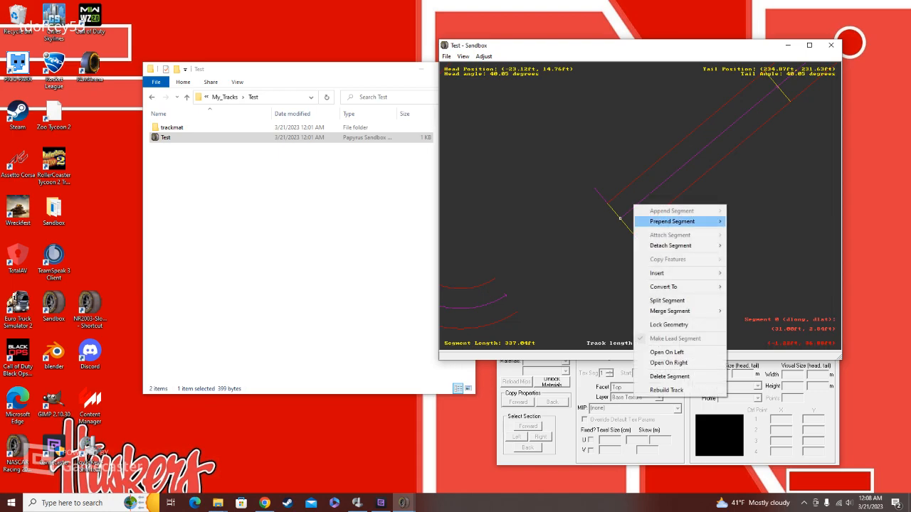
{"action": "mouse_move", "coordinate": [672, 221]}
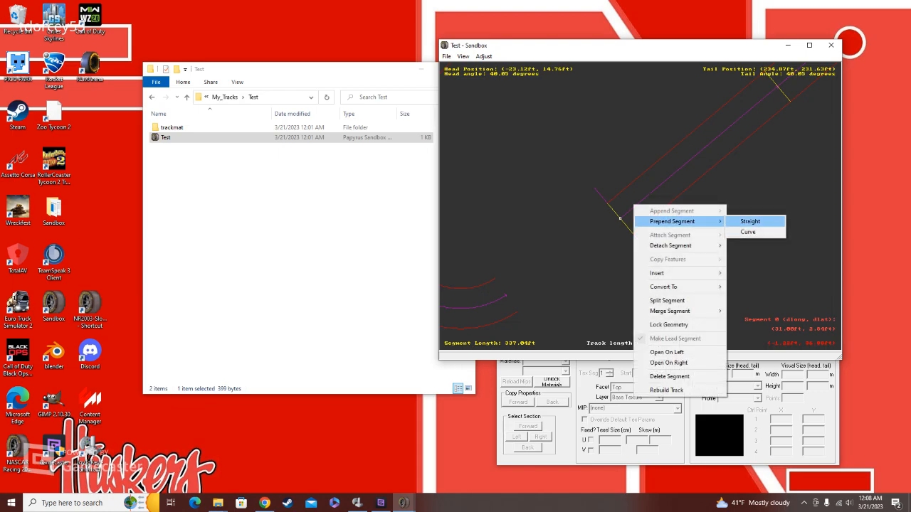
{"action": "left_click", "coordinate": [750, 221]}
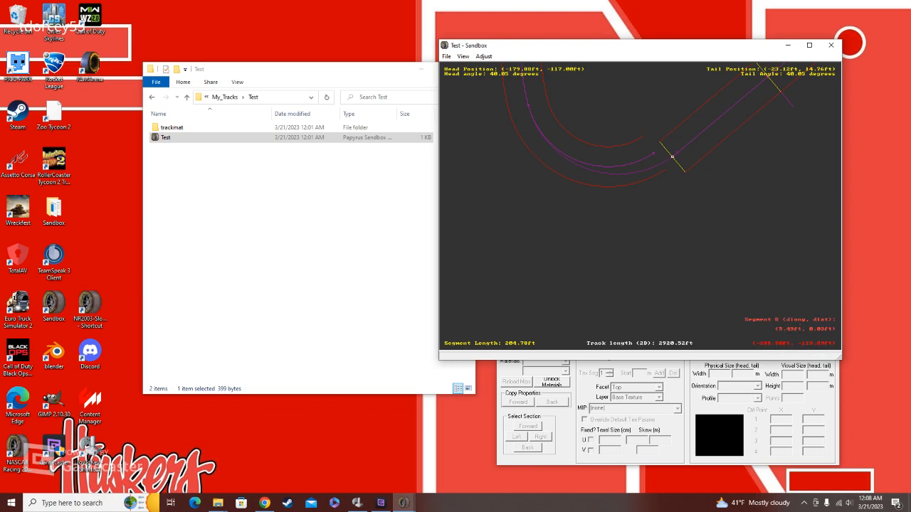
Step: Move the last curve's tail point onto the prepended straight's head, at about 152 ft radius and a 40-degree tail angle
{"action": "right_click_drag", "start_coordinate": [636, 163], "coordinate": [606, 201]}
{"action": "scroll", "coordinate": [605, 198], "scroll_direction": "up", "scroll_amount": 8}
{"action": "left_click", "coordinate": [601, 186]}
{"action": "left_click_drag", "start_coordinate": [608, 175], "coordinate": [656, 175]}
{"action": "right_click", "coordinate": [664, 170]}
{"action": "scroll", "coordinate": [653, 207], "scroll_direction": "up", "scroll_amount": 1}
{"action": "scroll", "coordinate": [653, 208], "scroll_direction": "up", "scroll_amount": 8}
{"action": "left_click", "coordinate": [601, 248]}
{"action": "left_click_drag", "start_coordinate": [591, 237], "coordinate": [634, 208]}
Step: Attach the last curve at its tail to the prepended straight to close the track loop
{"action": "right_click", "coordinate": [634, 224]}
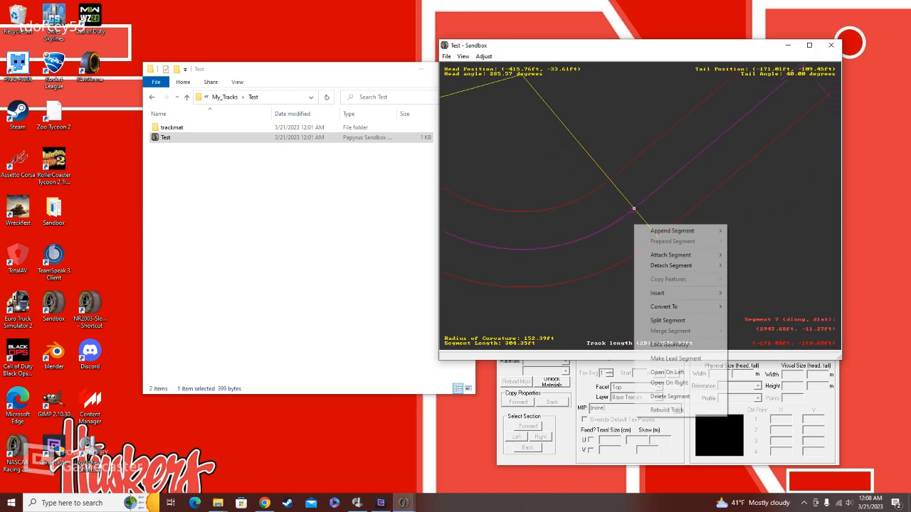
{"action": "mouse_move", "coordinate": [676, 255]}
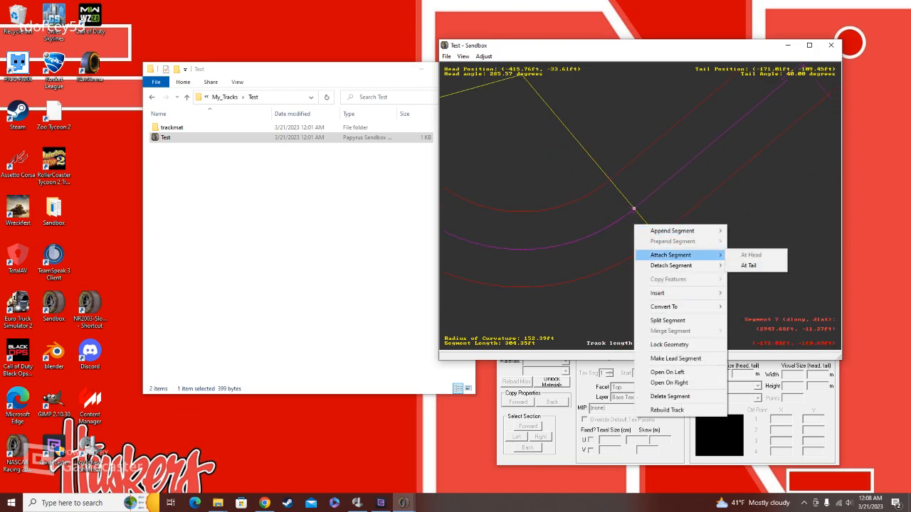
{"action": "left_click", "coordinate": [749, 265]}
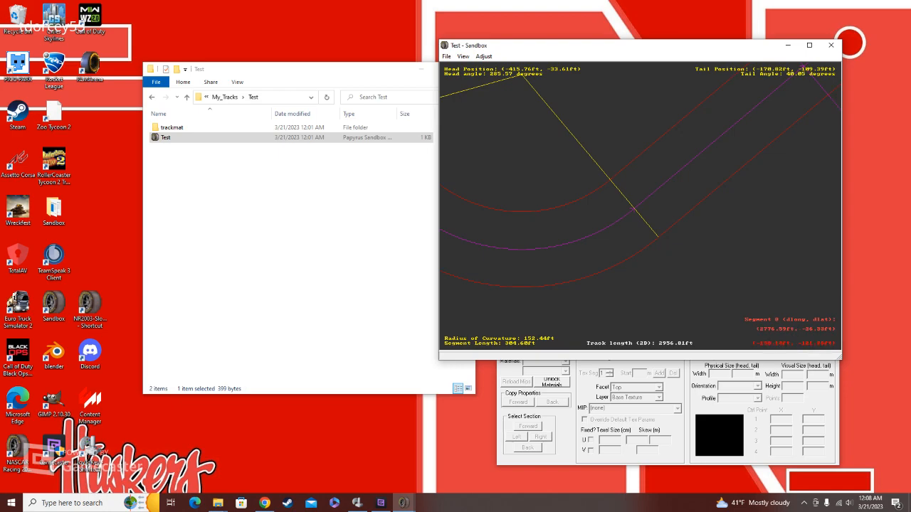
Step: Pull the starting straight's inner X section edge toward the infield at both ends, to about 274 ft at its tail
{"action": "scroll", "coordinate": [628, 207], "scroll_direction": "down", "scroll_amount": 11}
{"action": "middle_click_drag", "start_coordinate": [676, 191], "coordinate": [660, 209]}
{"action": "middle_click_drag", "start_coordinate": [680, 174], "coordinate": [658, 211]}
{"action": "left_click", "coordinate": [666, 188]}
{"action": "left_click_drag", "start_coordinate": [706, 166], "coordinate": [671, 186]}
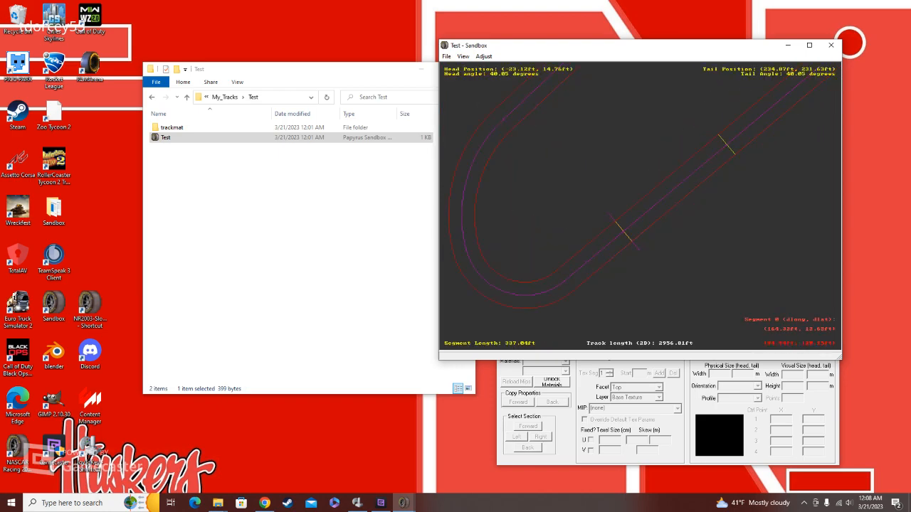
{"action": "scroll", "coordinate": [625, 233], "scroll_direction": "up", "scroll_amount": 5}
{"action": "left_click", "coordinate": [592, 234]}
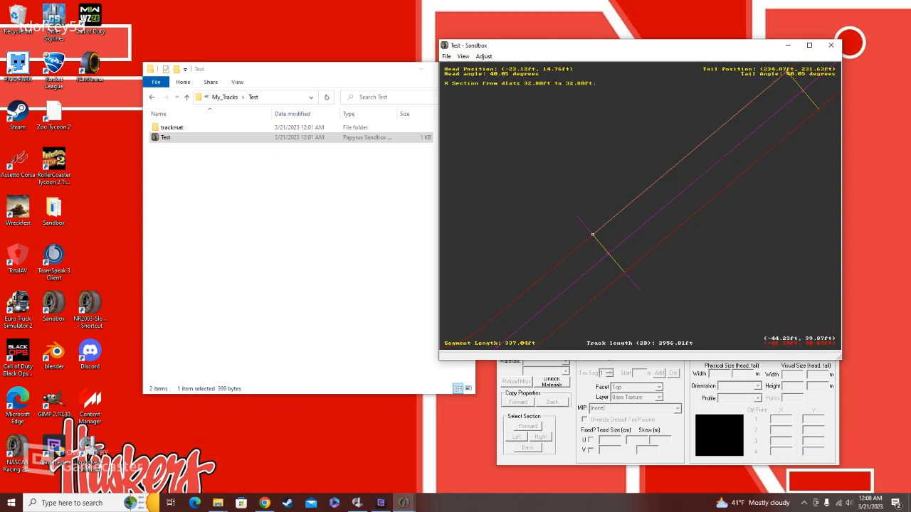
{"action": "left_click_drag", "start_coordinate": [592, 234], "coordinate": [496, 119]}
{"action": "scroll", "coordinate": [649, 176], "scroll_direction": "down", "scroll_amount": 9}
{"action": "left_click_drag", "start_coordinate": [698, 153], "coordinate": [652, 100]}
{"action": "right_click", "coordinate": [630, 100]}
Step: Pull the inner X section edge at the tail of the first back-straight segment toward the infield
{"action": "left_click", "coordinate": [643, 169]}
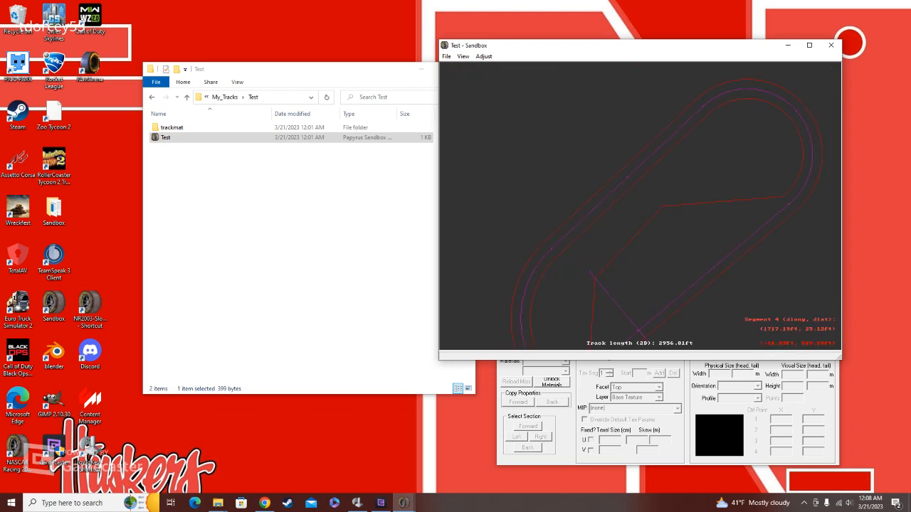
{"action": "left_click", "coordinate": [637, 177]}
{"action": "left_click_drag", "start_coordinate": [633, 185], "coordinate": [668, 222]}
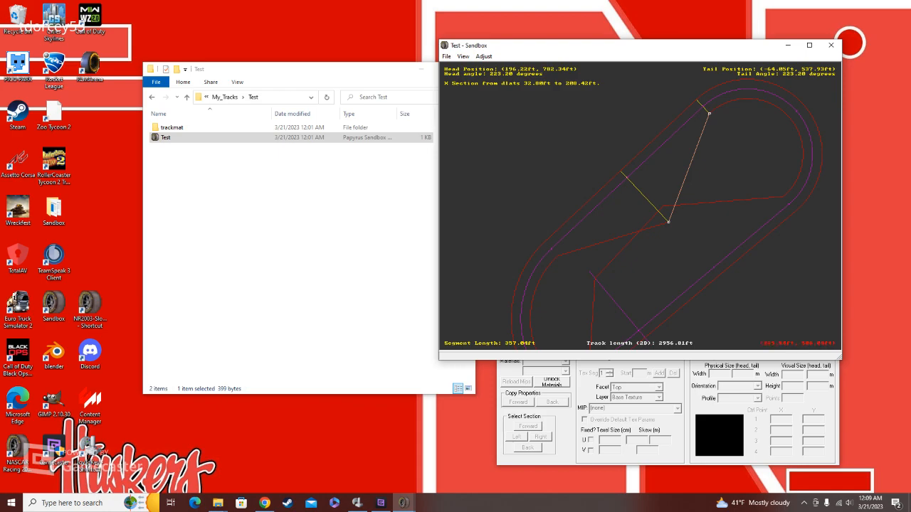
{"action": "mouse_move", "coordinate": [668, 222]}
{"action": "left_mouse_down"}
{"action": "mouse_move", "coordinate": [646, 197]}
{"action": "mouse_move", "coordinate": [662, 205]}
{"action": "left_mouse_up"}
Step: Pull the inner X section edge where the second straight meets the first curve inward to about 212 ft
{"action": "left_click", "coordinate": [663, 207]}
{"action": "left_click", "coordinate": [710, 204]}
{"action": "left_click", "coordinate": [782, 198]}
{"action": "left_click", "coordinate": [789, 206]}
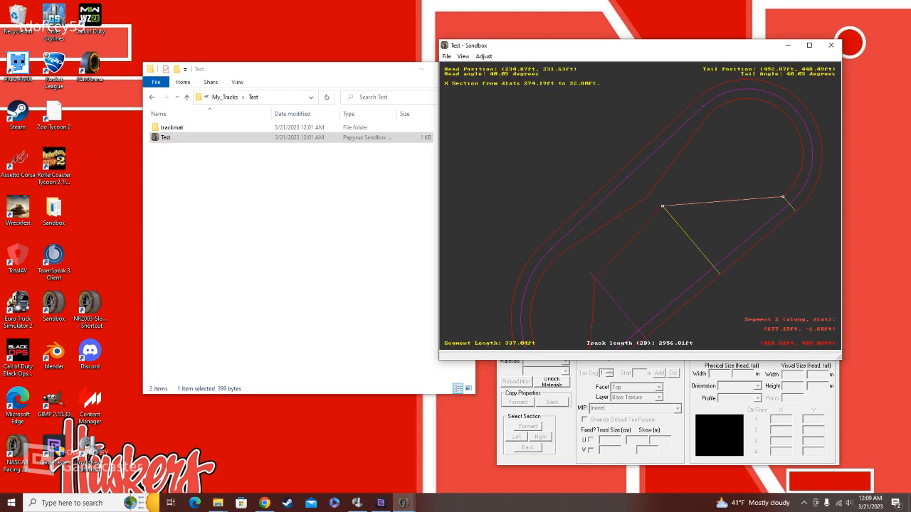
{"action": "left_click_drag", "start_coordinate": [782, 197], "coordinate": [749, 157]}
{"action": "left_click", "coordinate": [769, 158]}
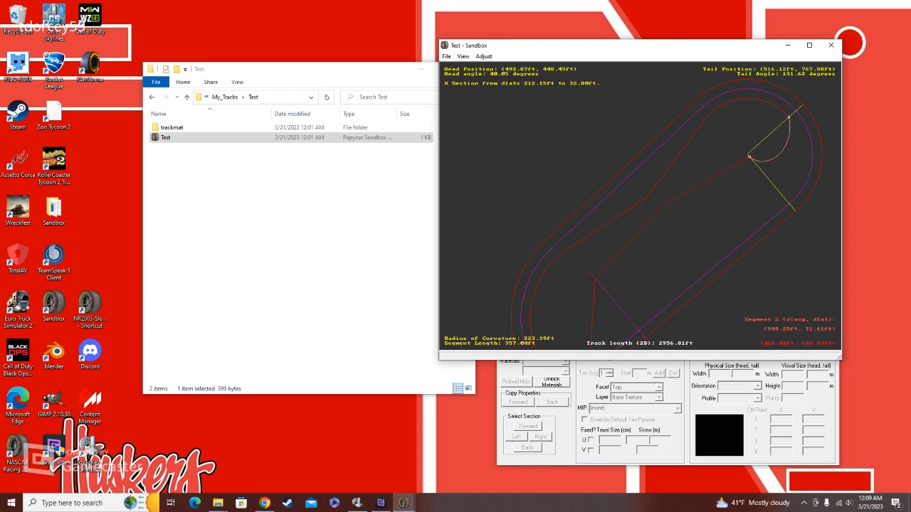
Step: Pull the first curve's inner X section edge toward its centre point, to about 213 ft at the head and 212 ft at the tail
{"action": "right_click", "coordinate": [768, 158]}
{"action": "key", "text": "plus"}
{"action": "key", "text": "plus"}
{"action": "key", "text": "plus"}
{"action": "key", "text": "plus"}
{"action": "key", "text": "plus"}
{"action": "key", "text": "plus"}
{"action": "key", "text": "plus"}
{"action": "key", "text": "plus"}
{"action": "key", "text": "plus"}
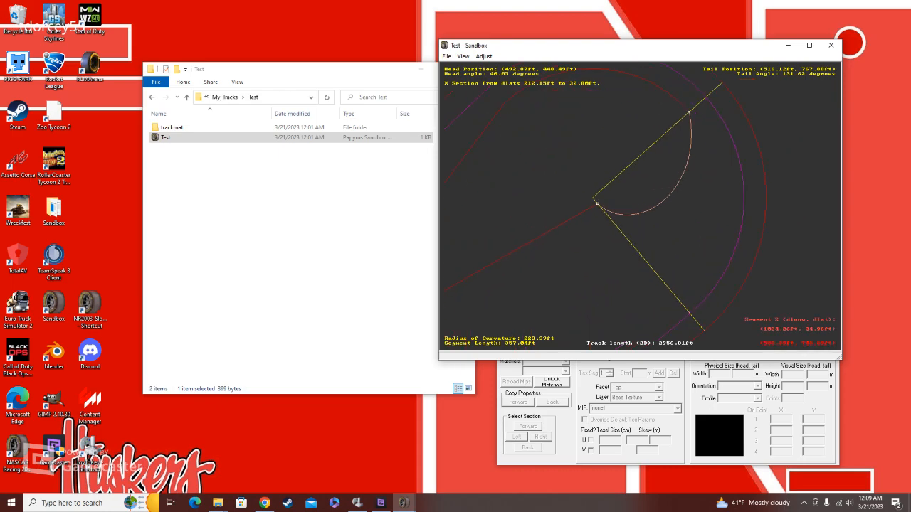
{"action": "left_click_drag", "start_coordinate": [689, 112], "coordinate": [634, 192]}
{"action": "right_click", "coordinate": [601, 196]}
{"action": "key", "text": "plus"}
{"action": "key", "text": "plus"}
{"action": "key", "text": "plus"}
{"action": "key", "text": "plus"}
{"action": "key", "text": "plus"}
{"action": "key", "text": "plus"}
{"action": "key", "text": "plus"}
{"action": "key", "text": "plus"}
{"action": "key", "text": "plus"}
{"action": "key", "text": "plus"}
{"action": "key", "text": "plus"}
{"action": "key", "text": "plus"}
{"action": "key", "text": "plus"}
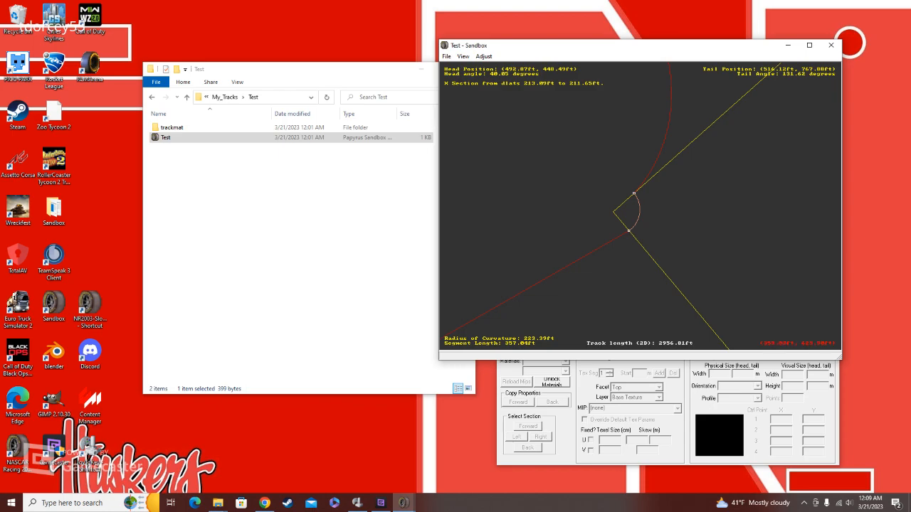
Step: Insert an F section on the starting straight, from about 19 ft at its head to 27 ft at its tail
{"action": "left_click", "coordinate": [663, 198]}
{"action": "key", "text": "minus"}
{"action": "key", "text": "minus"}
{"action": "key", "text": "minus"}
{"action": "key", "text": "minus"}
{"action": "key", "text": "minus"}
{"action": "key", "text": "minus"}
{"action": "key", "text": "minus"}
{"action": "key", "text": "minus"}
{"action": "key", "text": "minus"}
{"action": "key", "text": "minus"}
{"action": "key", "text": "minus"}
{"action": "key", "text": "minus"}
{"action": "key", "text": "minus"}
{"action": "key", "text": "minus"}
{"action": "key", "text": "minus"}
{"action": "key", "text": "minus"}
{"action": "key", "text": "minus"}
{"action": "key", "text": "minus"}
{"action": "key", "text": "minus"}
{"action": "key", "text": "minus"}
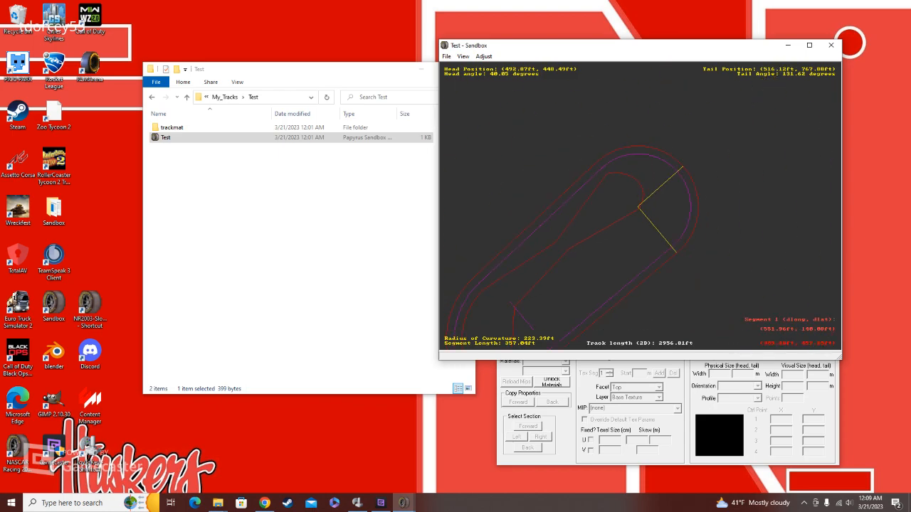
{"action": "right_click_drag", "start_coordinate": [623, 242], "coordinate": [637, 211]}
{"action": "right_click_drag", "start_coordinate": [606, 283], "coordinate": [630, 226]}
{"action": "key", "text": "plus"}
{"action": "key", "text": "plus"}
{"action": "key", "text": "plus"}
{"action": "key", "text": "plus"}
{"action": "key", "text": "plus"}
{"action": "key", "text": "plus"}
{"action": "key", "text": "plus"}
{"action": "key", "text": "plus"}
{"action": "key", "text": "plus"}
{"action": "key", "text": "plus"}
{"action": "key", "text": "plus"}
{"action": "key", "text": "plus"}
{"action": "key", "text": "plus"}
{"action": "left_click", "coordinate": [594, 237]}
{"action": "key", "text": "plus"}
{"action": "key", "text": "plus"}
{"action": "key", "text": "plus"}
{"action": "key", "text": "plus"}
{"action": "key", "text": "plus"}
{"action": "key", "text": "plus"}
{"action": "key", "text": "plus"}
{"action": "key", "text": "plus"}
{"action": "key", "text": "plus"}
{"action": "key", "text": "plus"}
{"action": "key", "text": "plus"}
{"action": "key", "text": "plus"}
{"action": "key", "text": "plus"}
{"action": "right_click_drag", "start_coordinate": [606, 279], "coordinate": [639, 205]}
{"action": "right_click", "coordinate": [615, 201]}
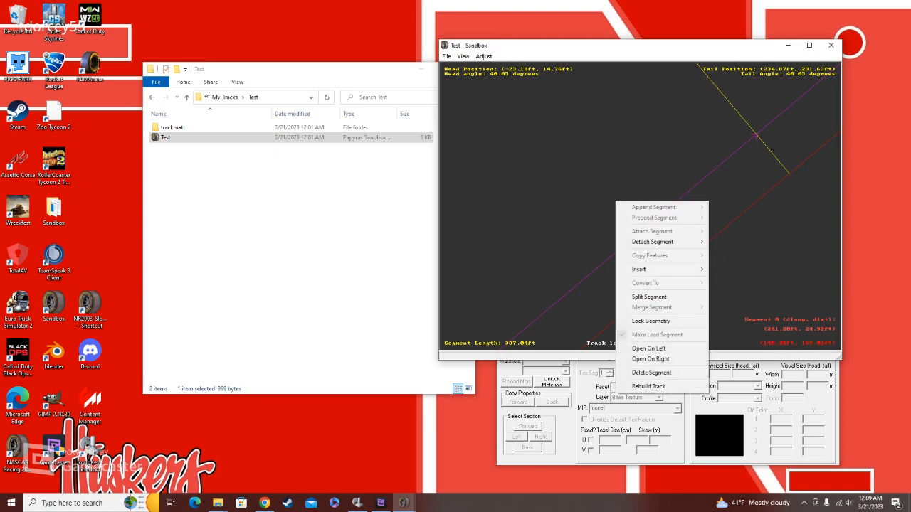
{"action": "mouse_move", "coordinate": [655, 269]}
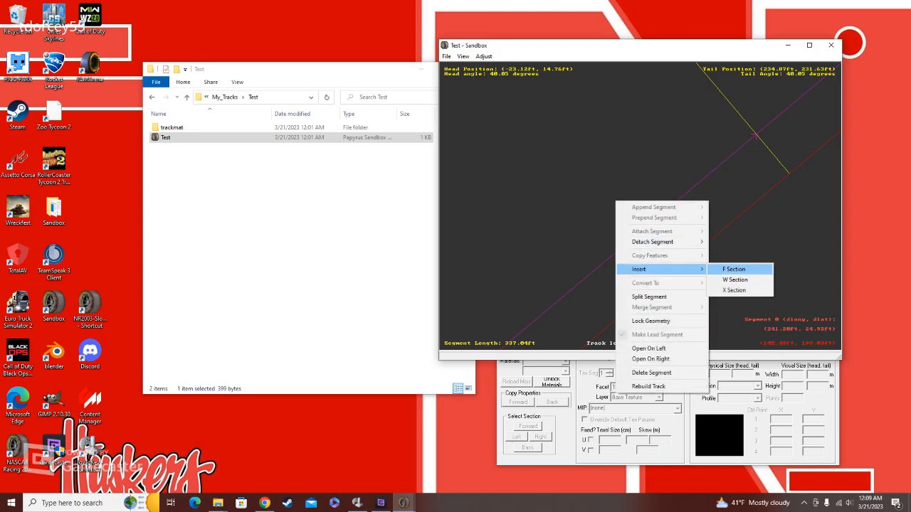
{"action": "left_click", "coordinate": [734, 269]}
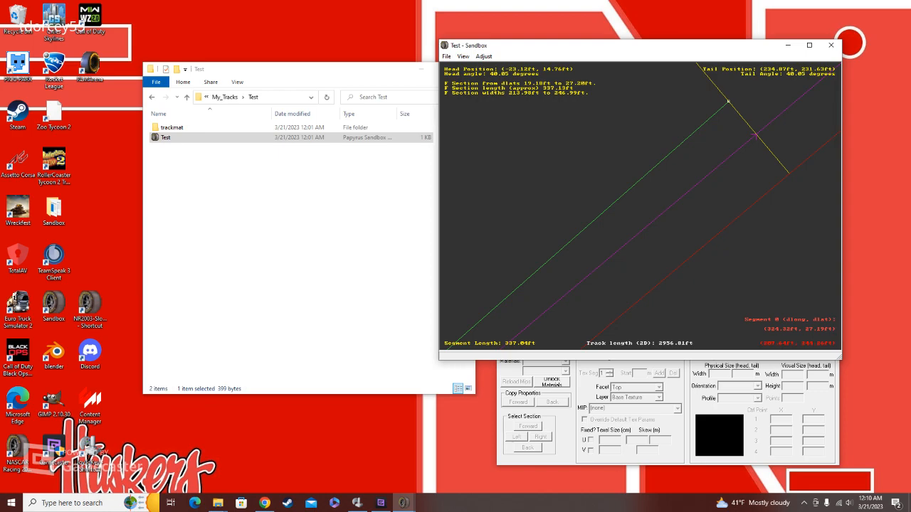
{"action": "right_click", "coordinate": [712, 113]}
{"action": "left_click", "coordinate": [710, 115]}
Step: Move the section properties window clear of the track editing view and return to the track
{"action": "left_click", "coordinate": [597, 413]}
{"action": "left_click_drag", "start_coordinate": [540, 347], "coordinate": [98, 163]}
{"action": "left_click", "coordinate": [565, 244]}
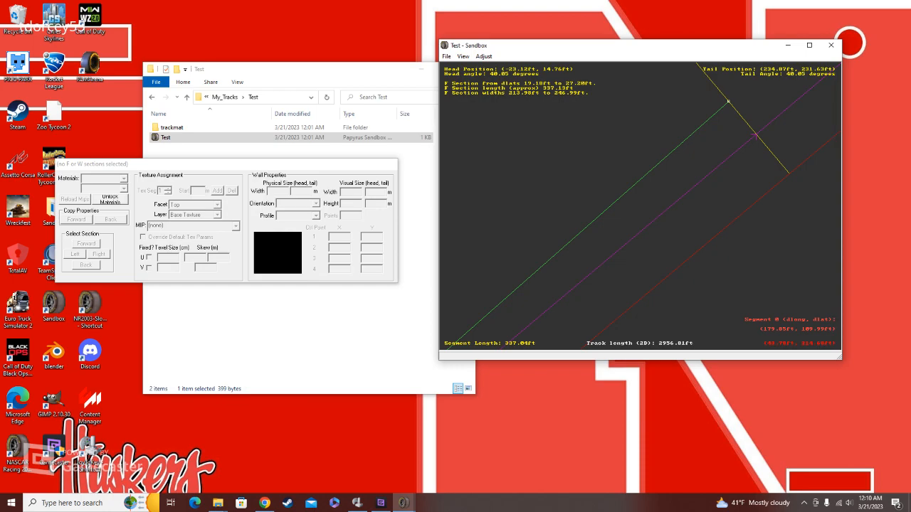
Step: Insert an F section on the second straight, from about 27 ft at its head to 13 ft at its tail
{"action": "right_click", "coordinate": [746, 93]}
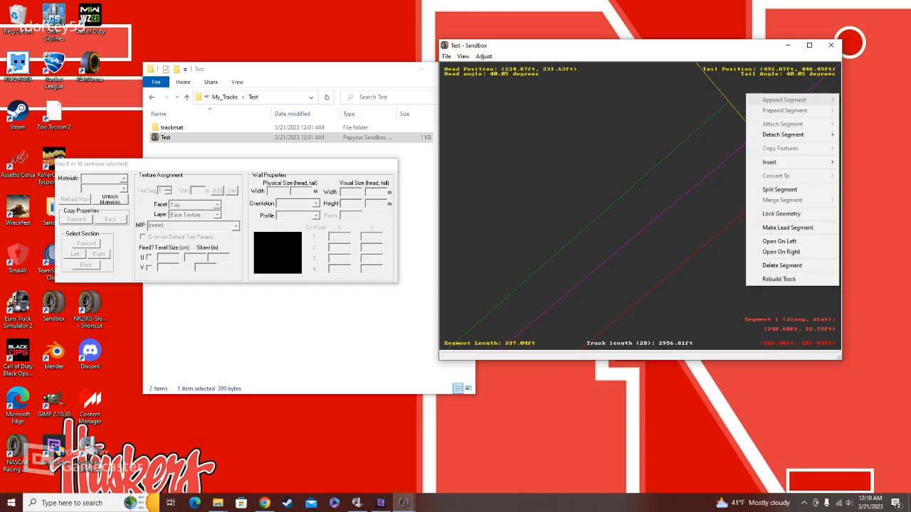
{"action": "mouse_move", "coordinate": [791, 162]}
{"action": "left_click", "coordinate": [864, 162]}
{"action": "left_click_drag", "start_coordinate": [732, 105], "coordinate": [728, 101]}
{"action": "left_click", "coordinate": [715, 110]}
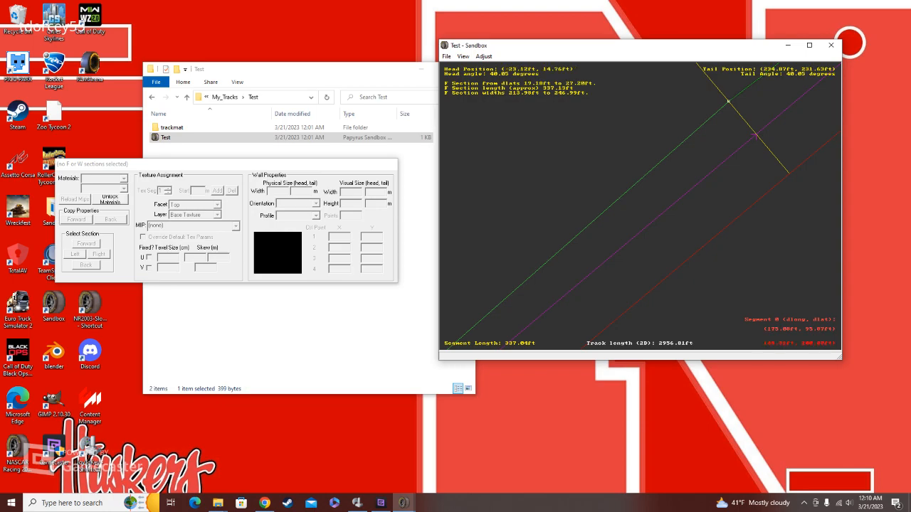
Step: Unlock the materials for editing in the section properties
{"action": "left_click", "coordinate": [110, 199]}
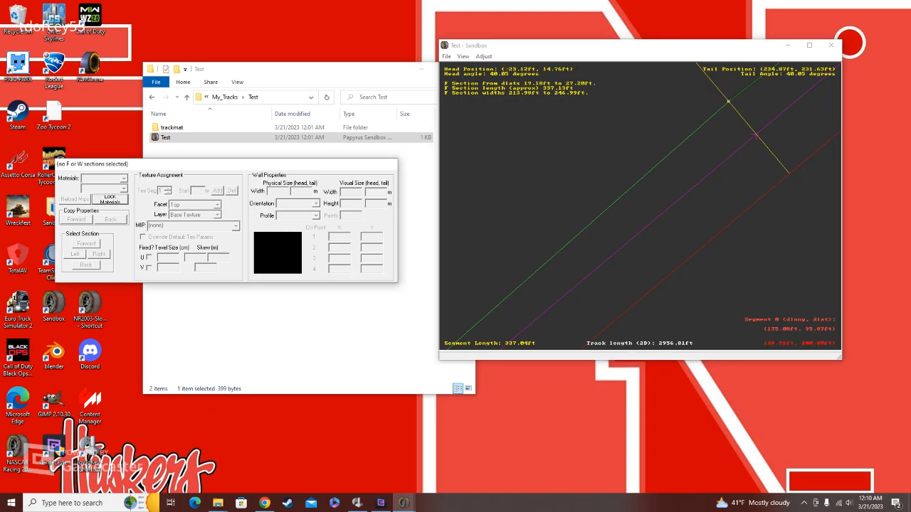
{"action": "left_click", "coordinate": [631, 206]}
{"action": "right_click_drag", "start_coordinate": [631, 206], "coordinate": [630, 218]}
{"action": "scroll", "coordinate": [628, 217], "scroll_direction": "down", "scroll_amount": 8}
{"action": "scroll", "coordinate": [629, 203], "scroll_direction": "down", "scroll_amount": 1}
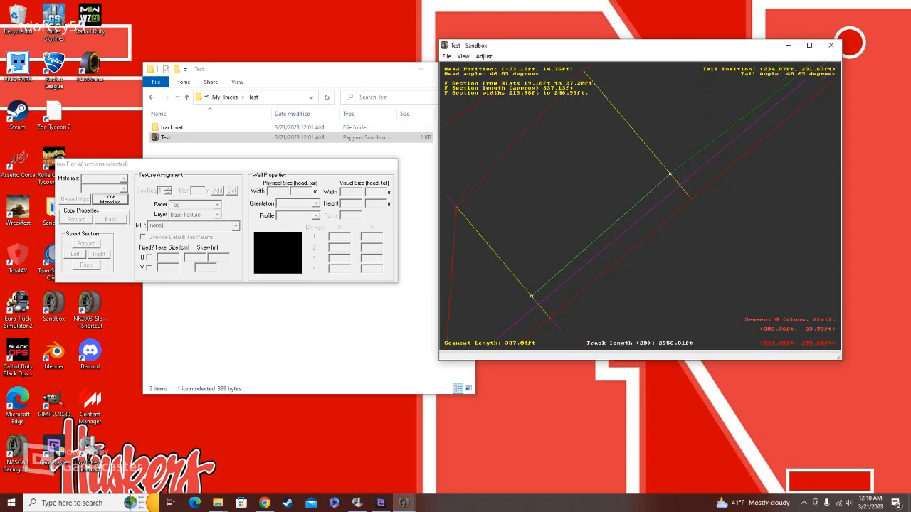
Step: Insert another F section on the second straight outside the existing one, from about -4 ft at the head to -11 ft at the tail
{"action": "left_click", "coordinate": [743, 122]}
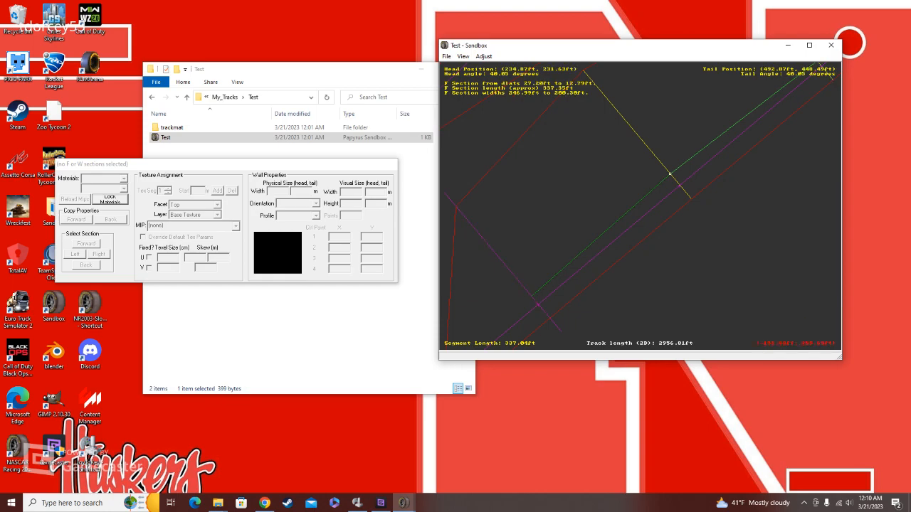
{"action": "key", "text": "Right"}
{"action": "scroll", "coordinate": [661, 200], "scroll_direction": "up", "scroll_amount": 1}
{"action": "key", "text": "Up"}
{"action": "scroll", "coordinate": [661, 200], "scroll_direction": "up", "scroll_amount": 1}
{"action": "right_click", "coordinate": [662, 204]}
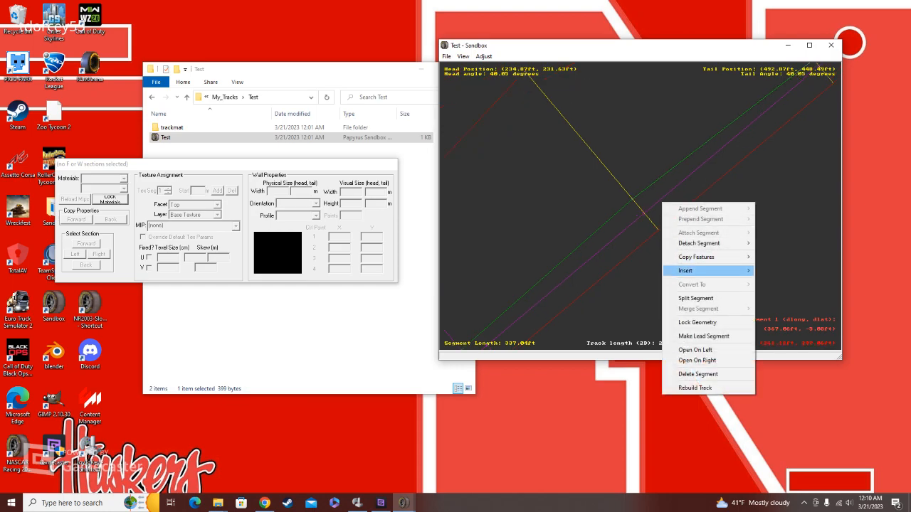
{"action": "mouse_move", "coordinate": [711, 271]}
{"action": "left_click", "coordinate": [783, 268]}
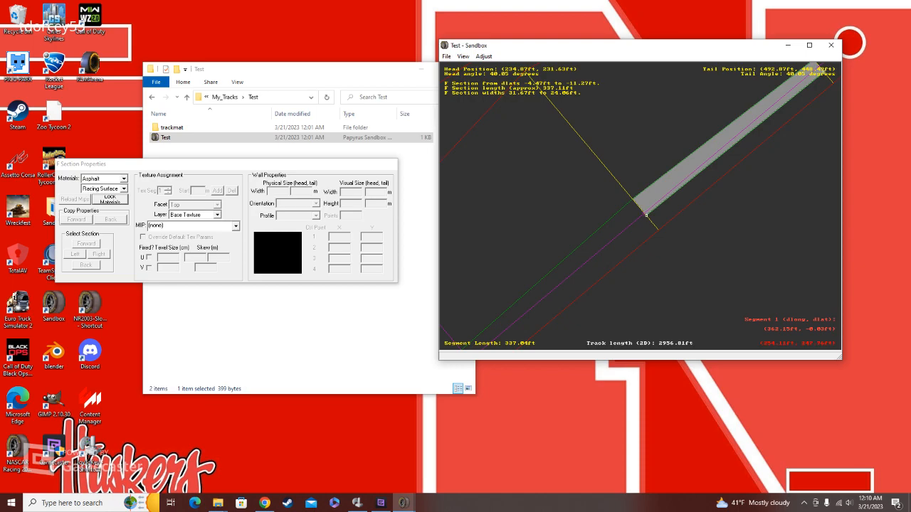
Step: Pull the second straight's inner F section edge out to the infield boundary, to about 273 ft at the head and 213 ft at the tail
{"action": "left_click_drag", "start_coordinate": [633, 200], "coordinate": [540, 91]}
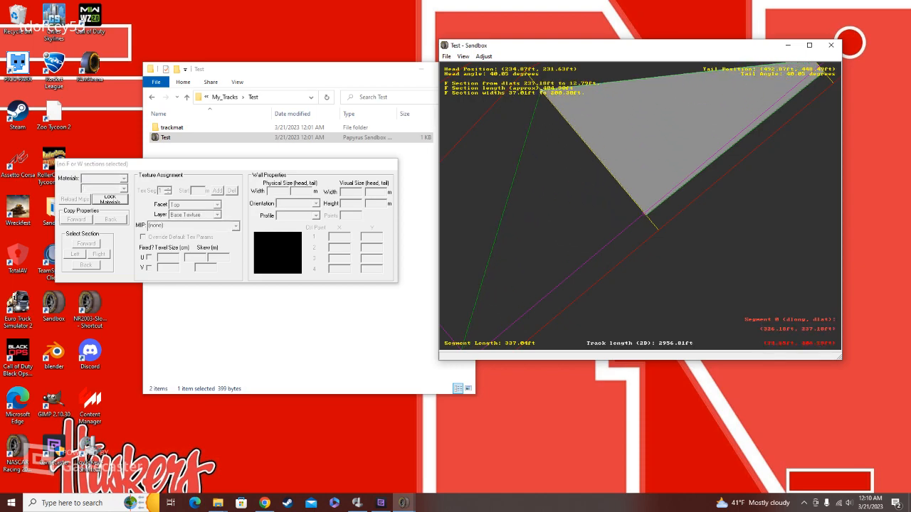
{"action": "key", "text": "space"}
{"action": "left_click_drag", "start_coordinate": [644, 200], "coordinate": [628, 182]}
{"action": "key", "text": "space"}
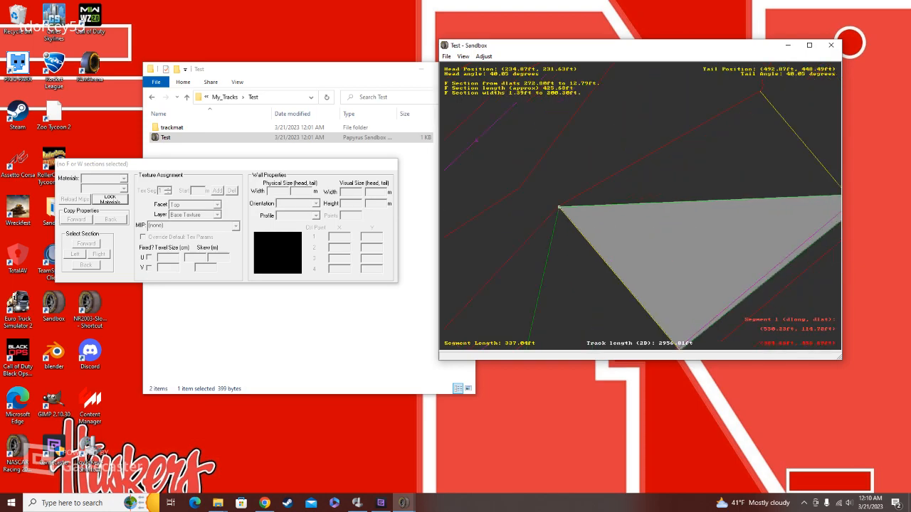
{"action": "key", "text": "space"}
{"action": "left_click_drag", "start_coordinate": [742, 197], "coordinate": [655, 93]}
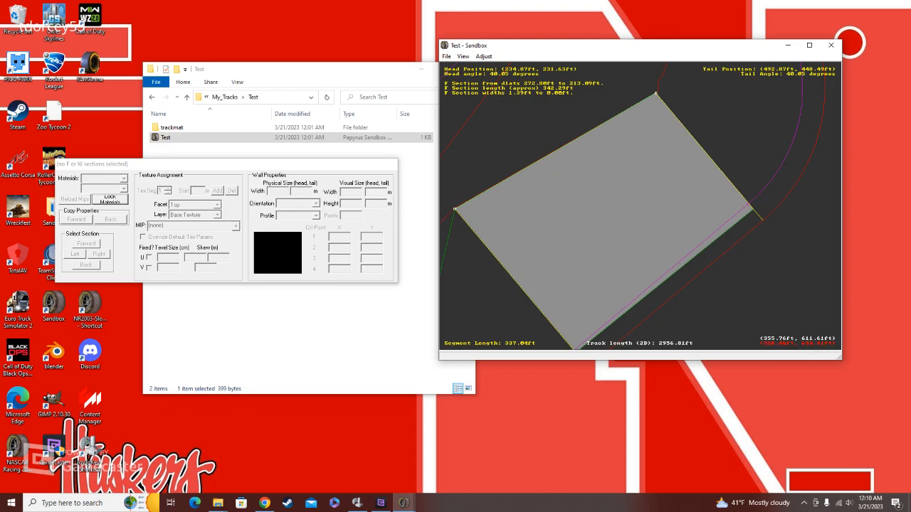
{"action": "left_click_drag", "start_coordinate": [655, 93], "coordinate": [656, 94]}
Step: Set the second straight's outer F section to the Asphalt material with the Racing Surface type
{"action": "right_click", "coordinate": [627, 261]}
{"action": "left_click", "coordinate": [619, 274]}
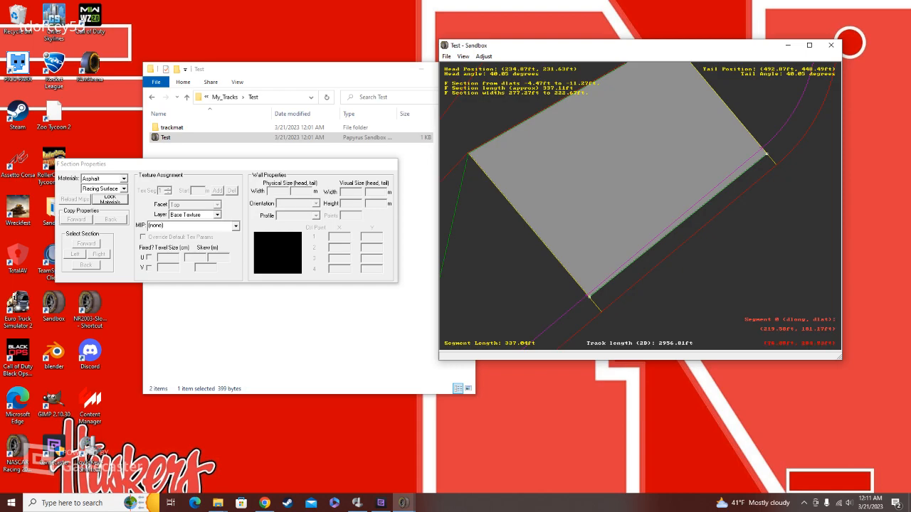
{"action": "left_click", "coordinate": [124, 179]}
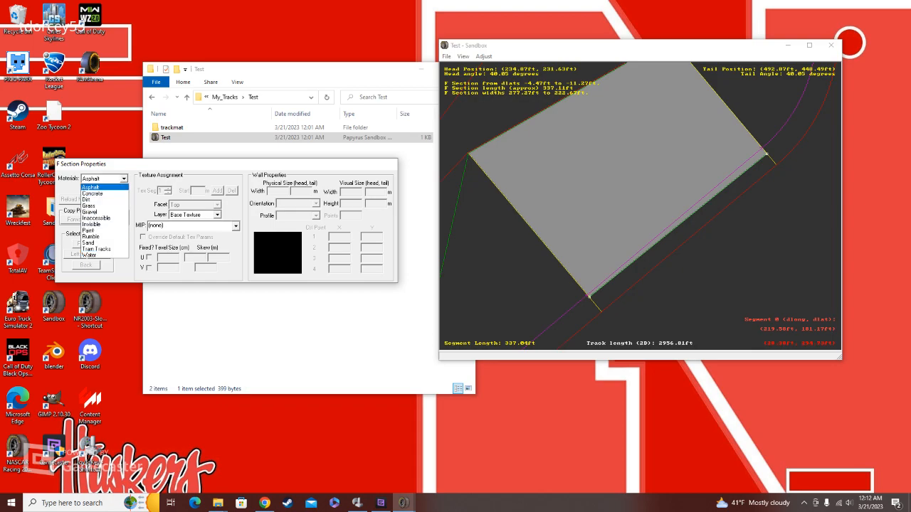
{"action": "left_click", "coordinate": [91, 187]}
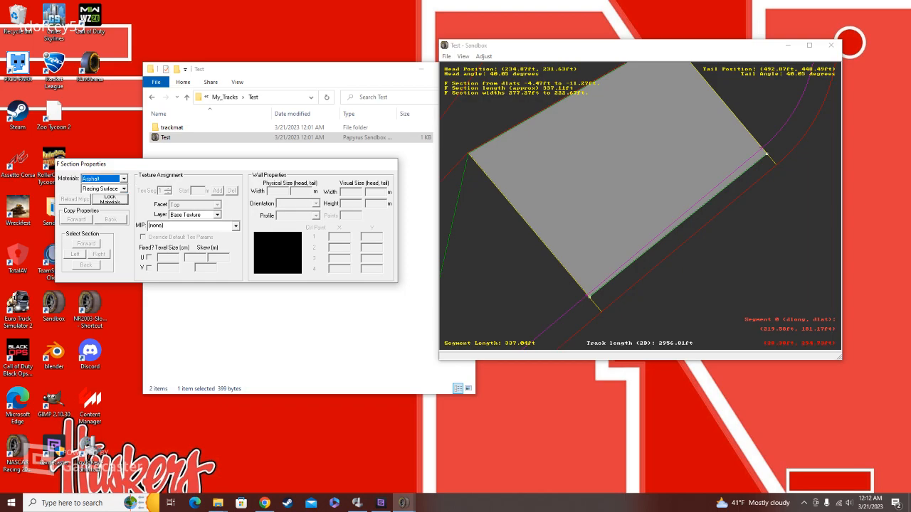
{"action": "left_click", "coordinate": [103, 189]}
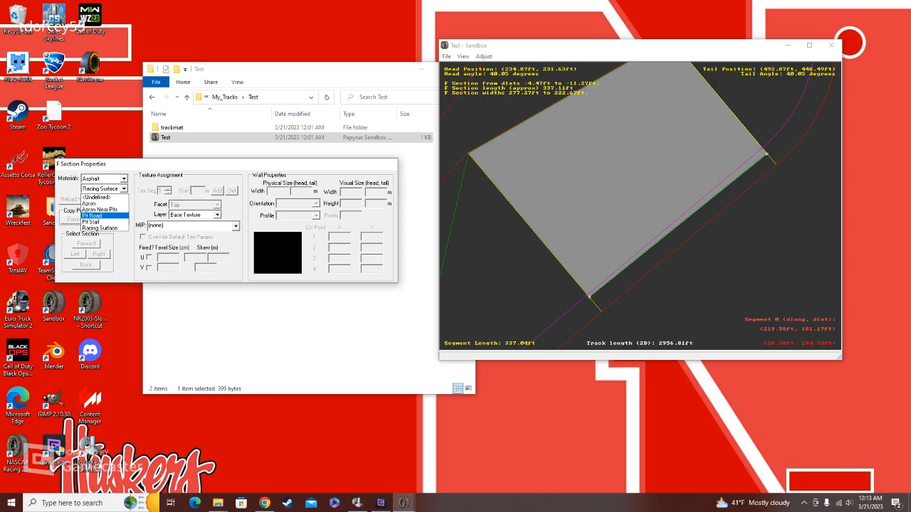
{"action": "left_click", "coordinate": [101, 228]}
Step: Apply the asphalt01.mip base texture to the asphalt F section and inspect the surface up close
{"action": "left_click", "coordinate": [236, 225]}
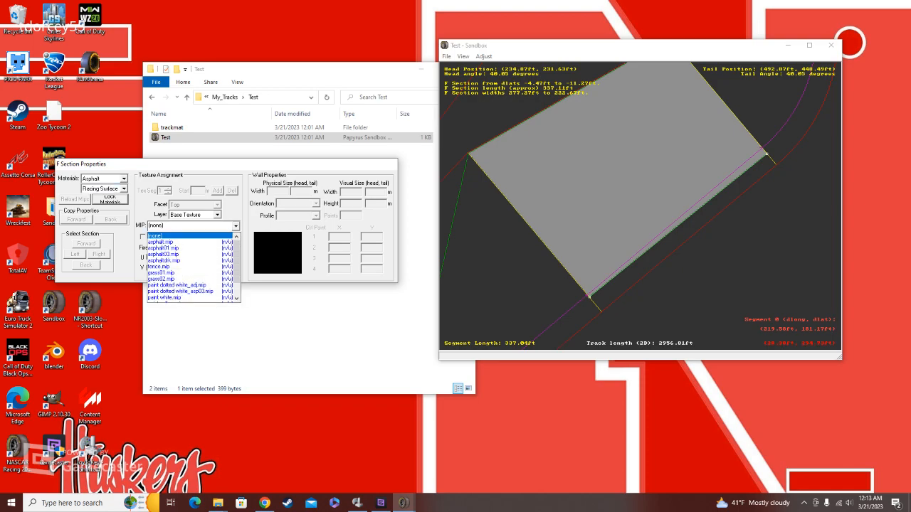
{"action": "left_click", "coordinate": [183, 247]}
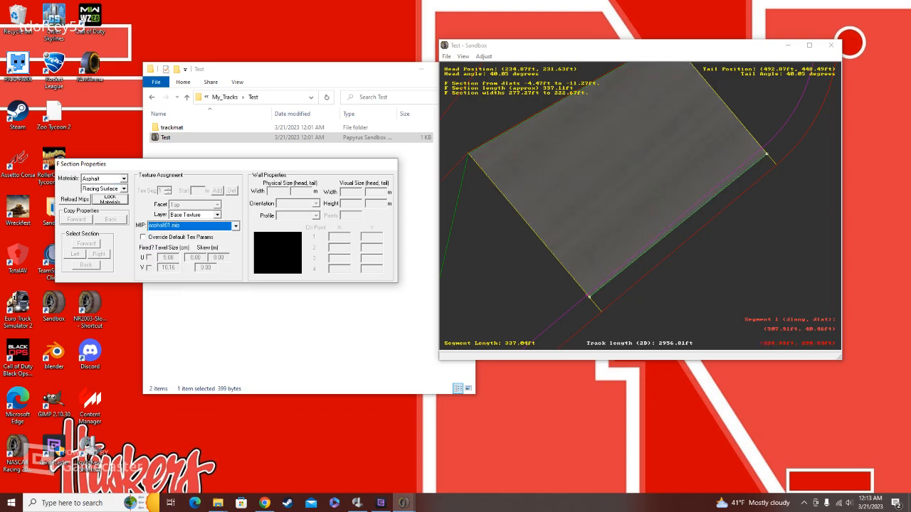
{"action": "left_click", "coordinate": [616, 165]}
{"action": "scroll", "coordinate": [644, 192], "scroll_direction": "up", "scroll_amount": 5}
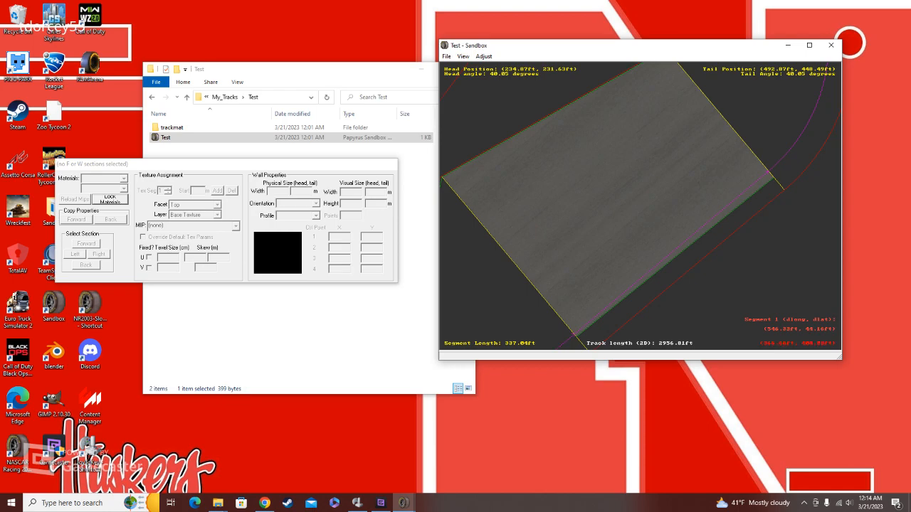
{"action": "right_click_drag", "start_coordinate": [644, 192], "coordinate": [619, 177]}
{"action": "right_click_drag", "start_coordinate": [602, 310], "coordinate": [631, 239]}
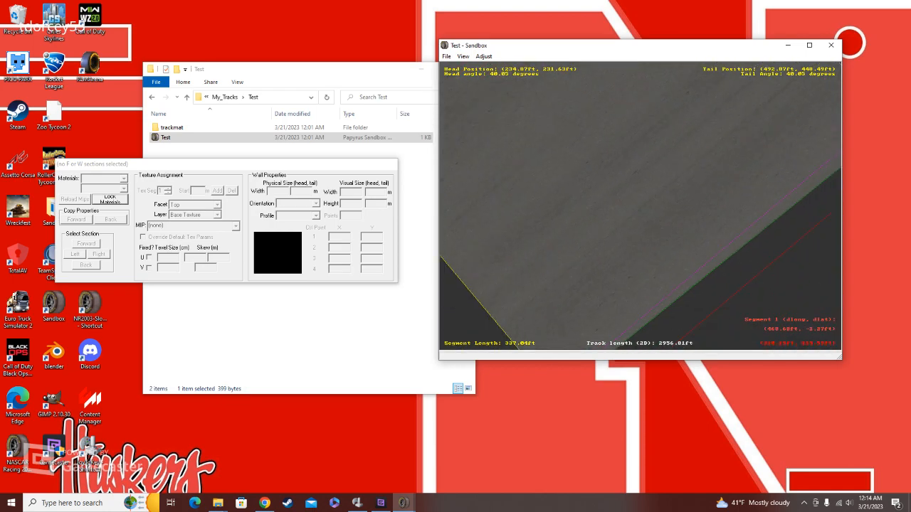
{"action": "left_click", "coordinate": [761, 215]}
{"action": "right_click_drag", "start_coordinate": [763, 215], "coordinate": [667, 314]}
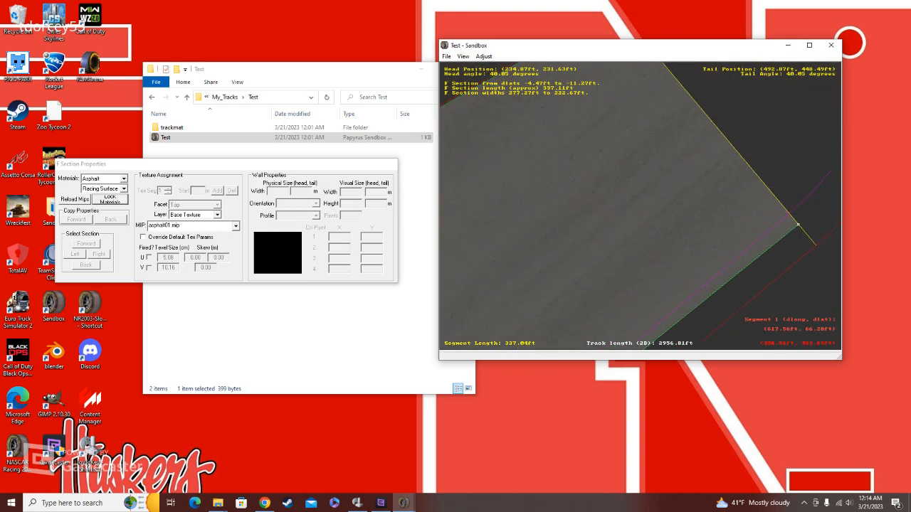
Step: Open the camera view and move around the textured section to examine its surface in 3D
{"action": "left_click", "coordinate": [463, 56]}
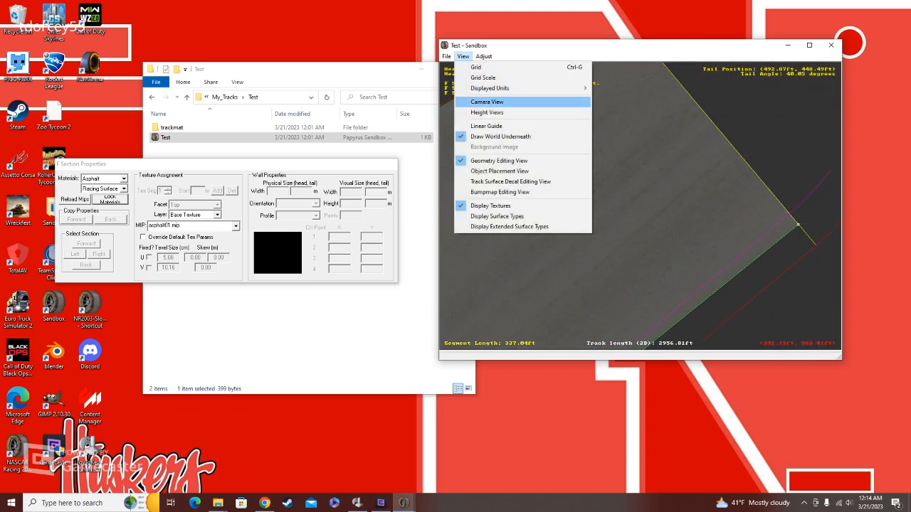
{"action": "left_click", "coordinate": [491, 102]}
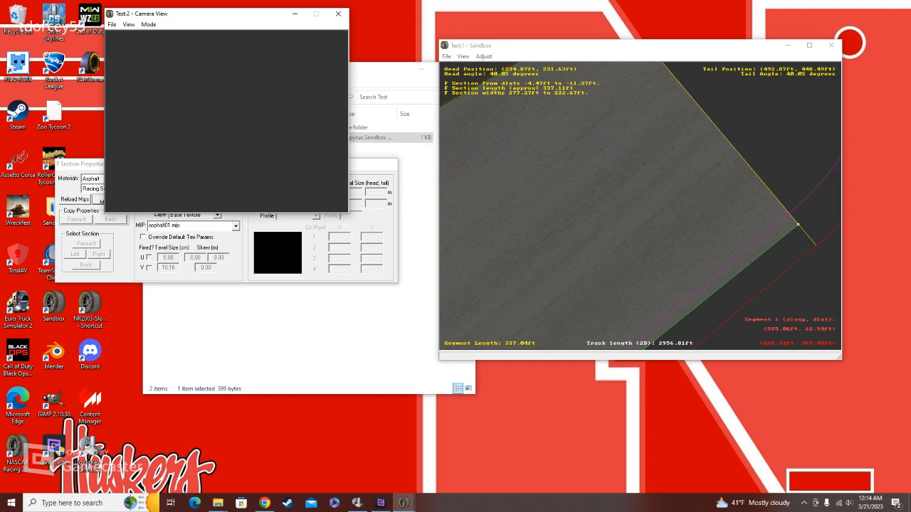
{"action": "key", "text": "Left"}
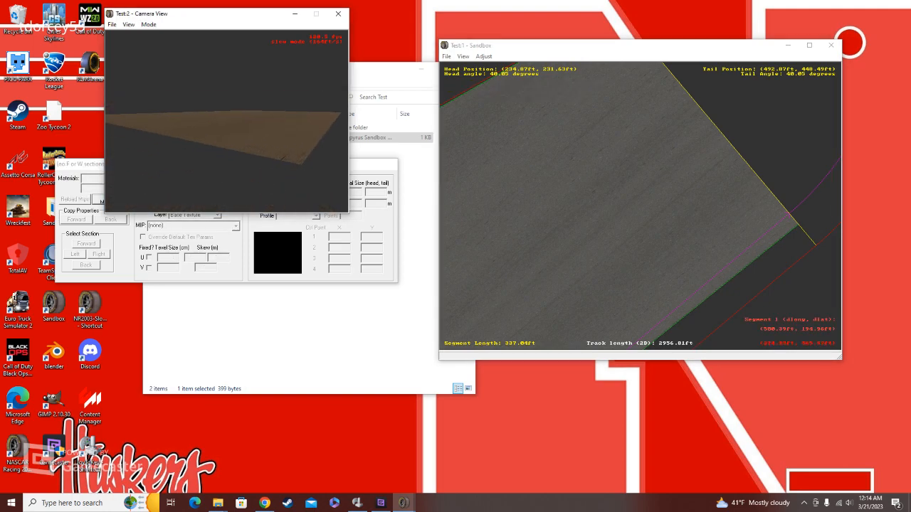
{"action": "key", "text": "Up"}
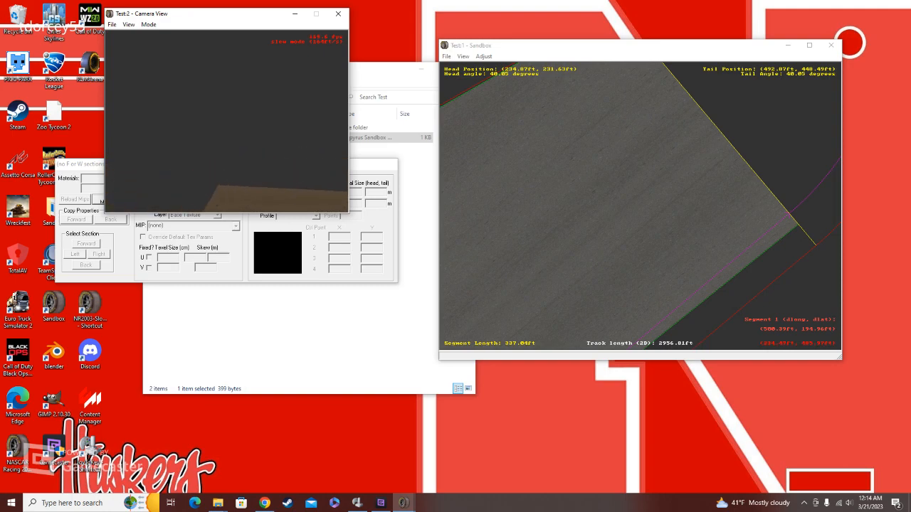
{"action": "key", "text": "Right"}
{"action": "key", "text": "Up"}
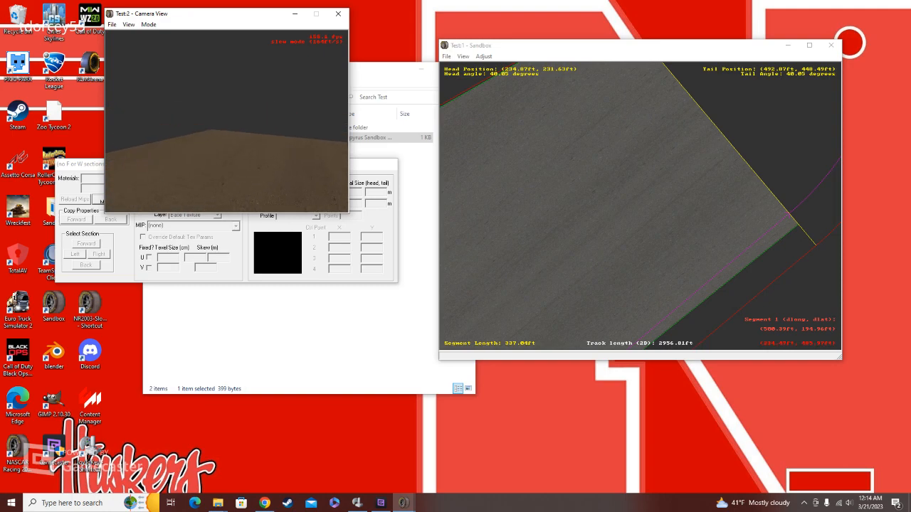
{"action": "key", "text": "Right"}
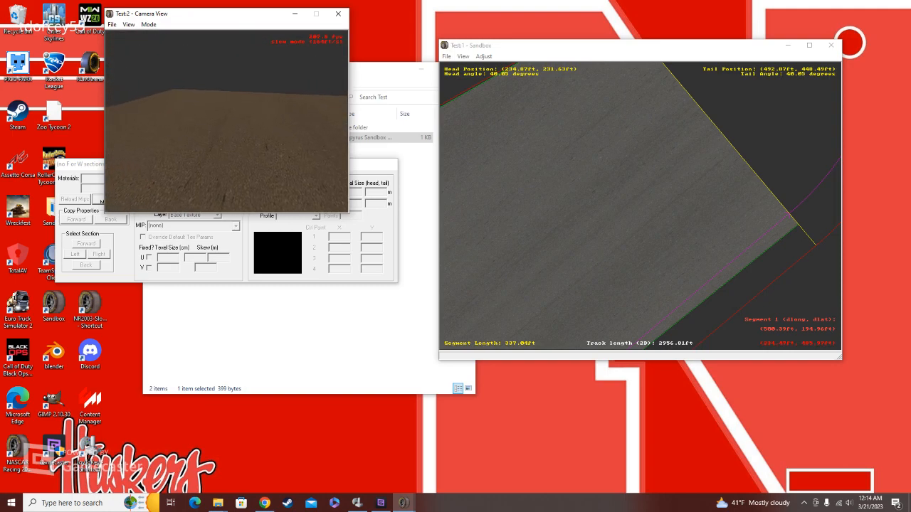
{"action": "key", "text": "Up"}
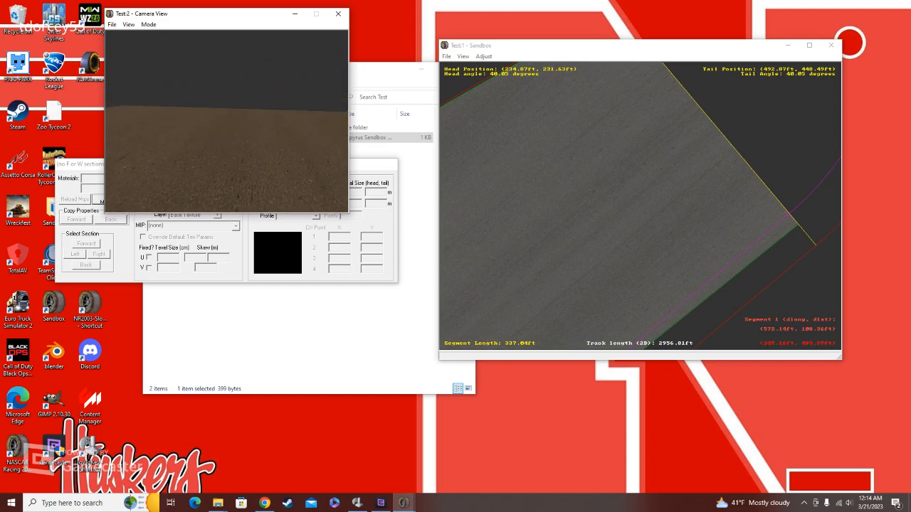
Step: Override the default texture parameters of the second straight's asphalt F section and set its U and V texel sizes to 20 cm
{"action": "left_click", "coordinate": [374, 164]}
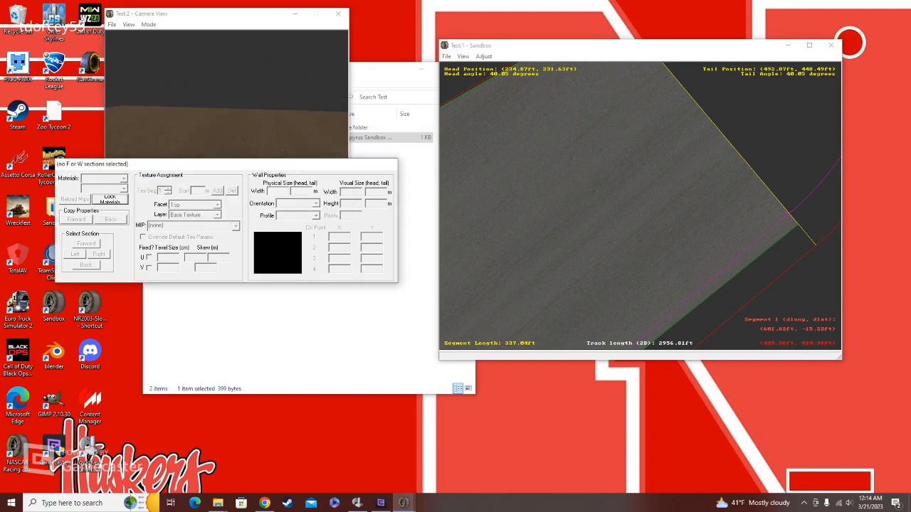
{"action": "left_click", "coordinate": [797, 225]}
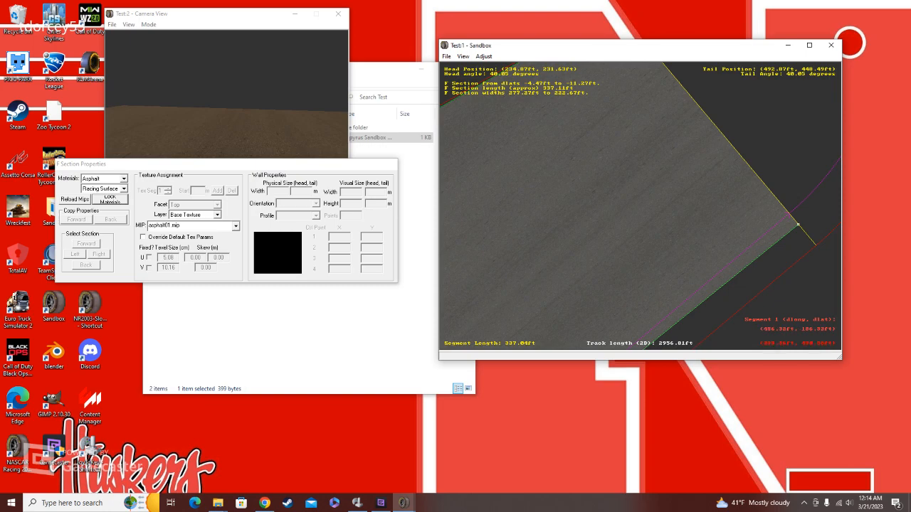
{"action": "left_click", "coordinate": [143, 237]}
{"action": "double_click", "coordinate": [168, 257]}
{"action": "type", "text": "2"}
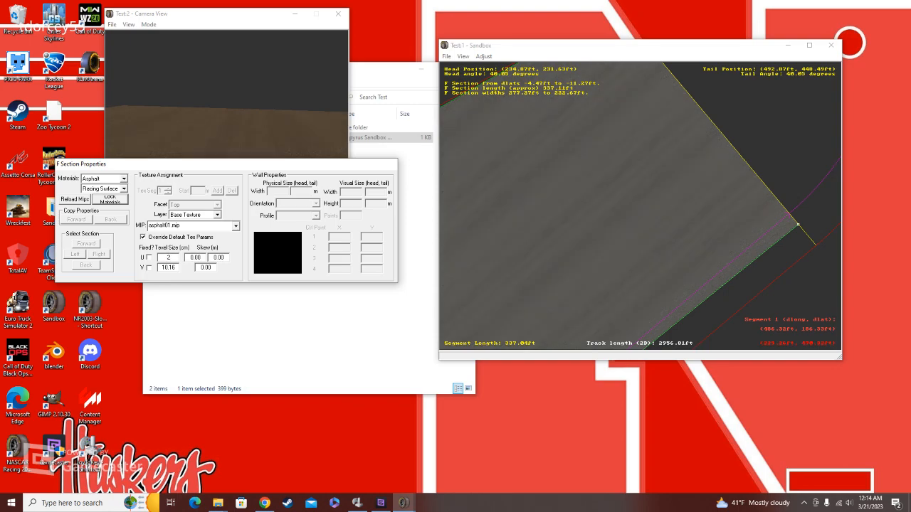
{"action": "double_click", "coordinate": [168, 268]}
{"action": "type", "text": "2"}
{"action": "type", "text": "00"}
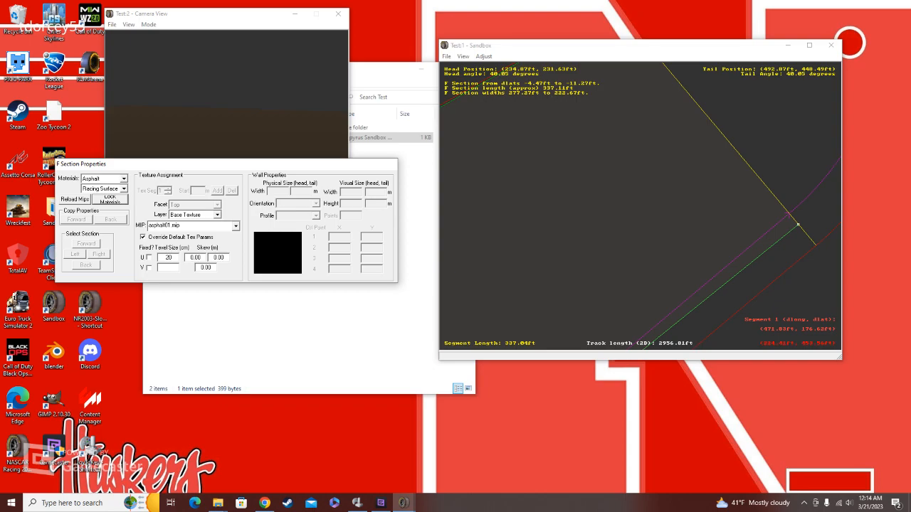
{"action": "type", "text": "20"}
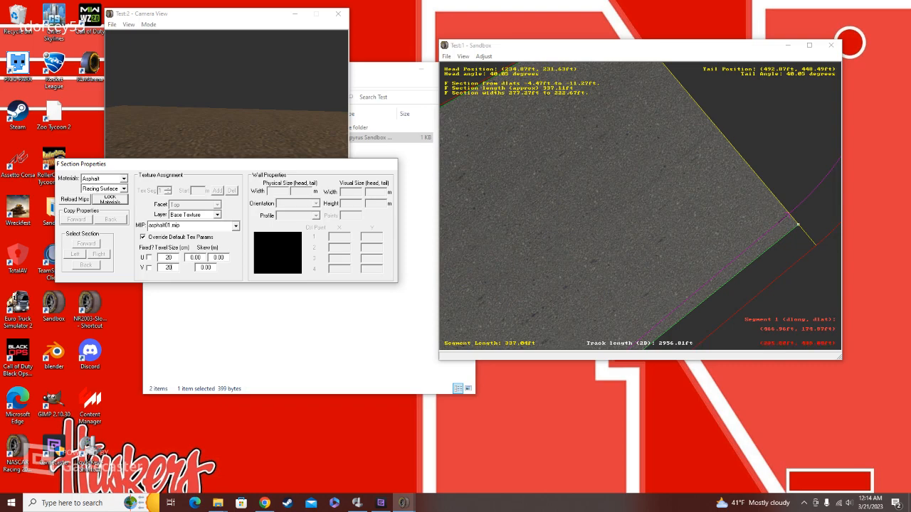
Step: Set the asphalt texel sizes to 0.8 cm in U and 0.85 cm in V, and try fixing both axes
{"action": "type", "text": "2"}
{"action": "key", "text": "Tab"}
{"action": "type", "text": "2.5"}
{"action": "double_click", "coordinate": [168, 258]}
{"action": "type", "text": "0.8"}
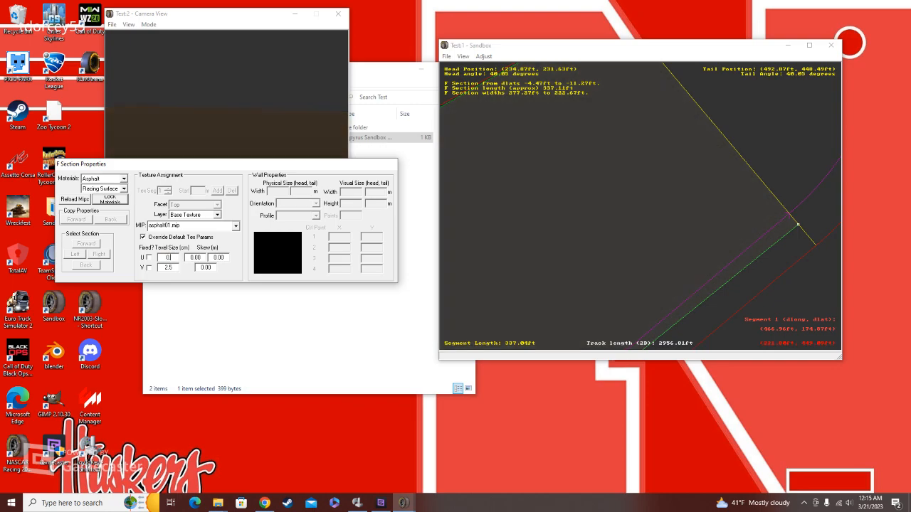
{"action": "key", "text": "Tab"}
{"action": "type", "text": "0.85"}
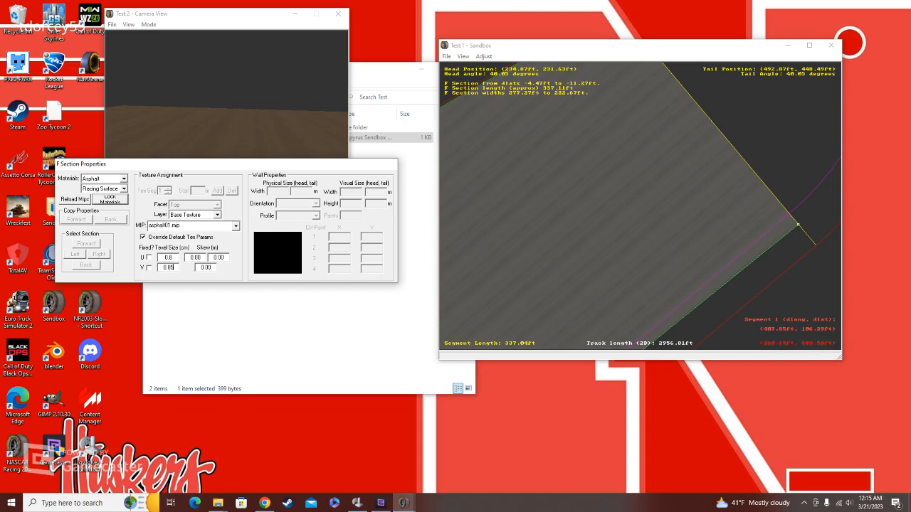
{"action": "left_click", "coordinate": [149, 258]}
{"action": "left_click", "coordinate": [149, 267]}
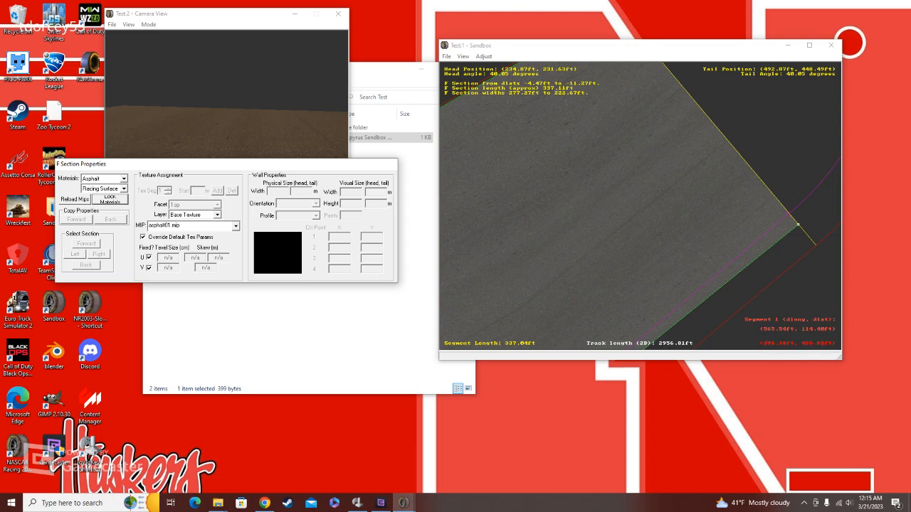
Step: Pull the head of the first straight's inner F section edge out towards the infield boundary, to about 200 ft
{"action": "left_click", "coordinate": [762, 171]}
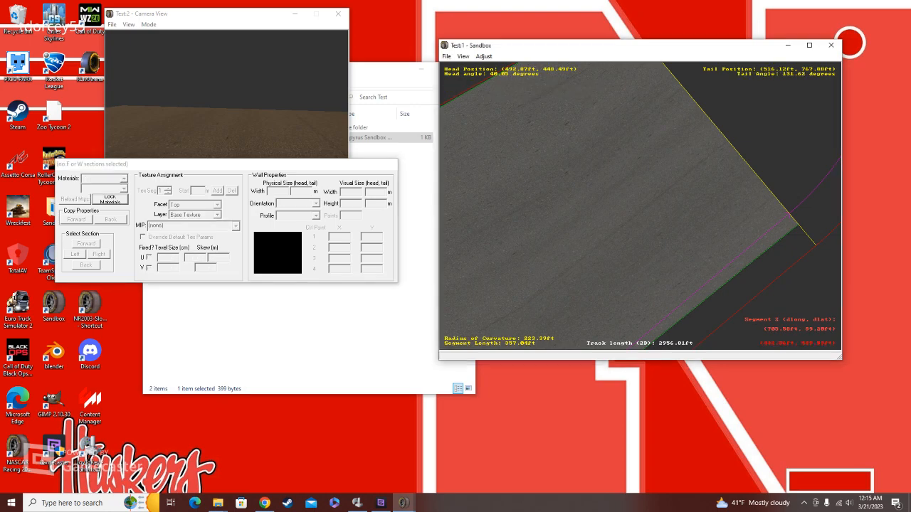
{"action": "scroll", "coordinate": [762, 170], "scroll_direction": "down", "scroll_amount": 2}
{"action": "scroll", "coordinate": [526, 316], "scroll_direction": "down", "scroll_amount": 2}
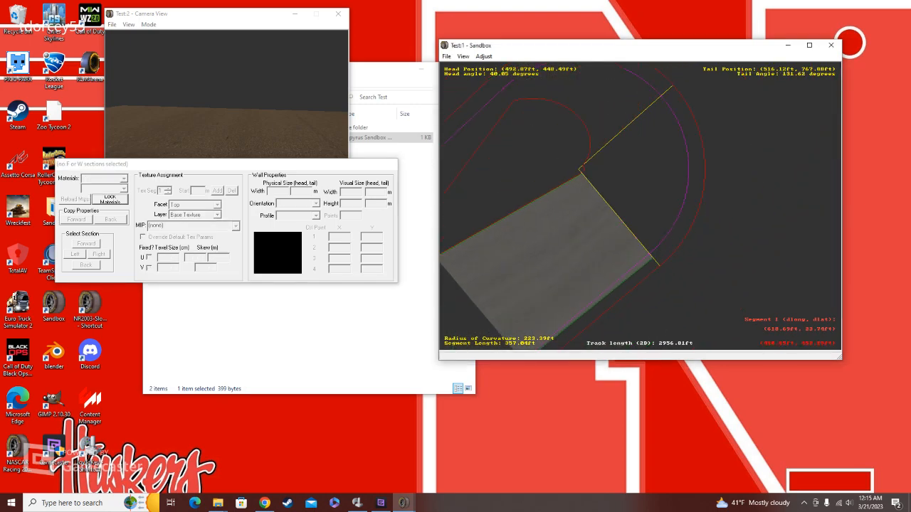
{"action": "right_click", "coordinate": [646, 225]}
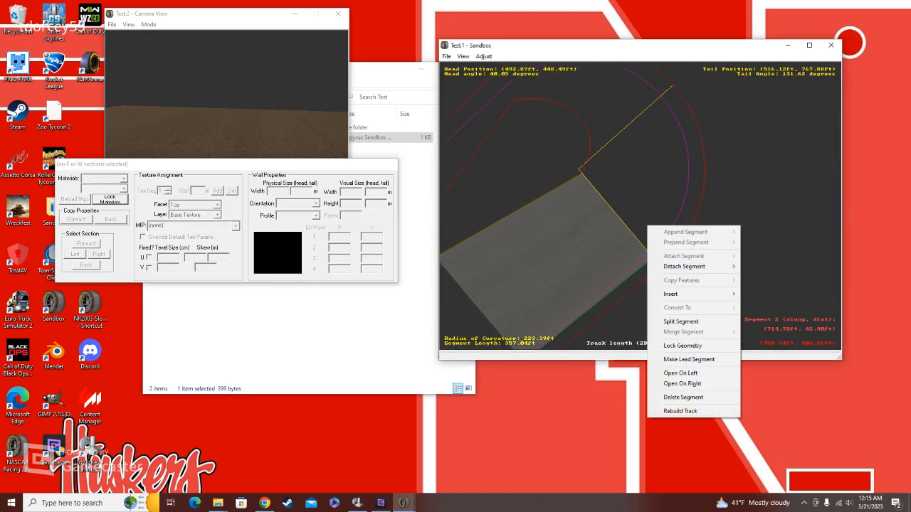
{"action": "left_click", "coordinate": [593, 288]}
{"action": "key", "text": "Down"}
{"action": "key", "text": "Left"}
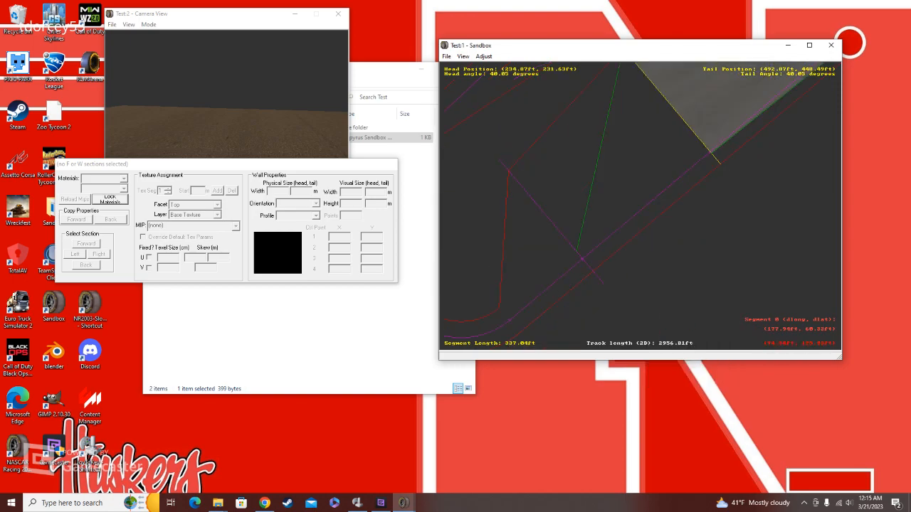
{"action": "left_click", "coordinate": [577, 251]}
{"action": "left_click_drag", "start_coordinate": [577, 251], "coordinate": [519, 183]}
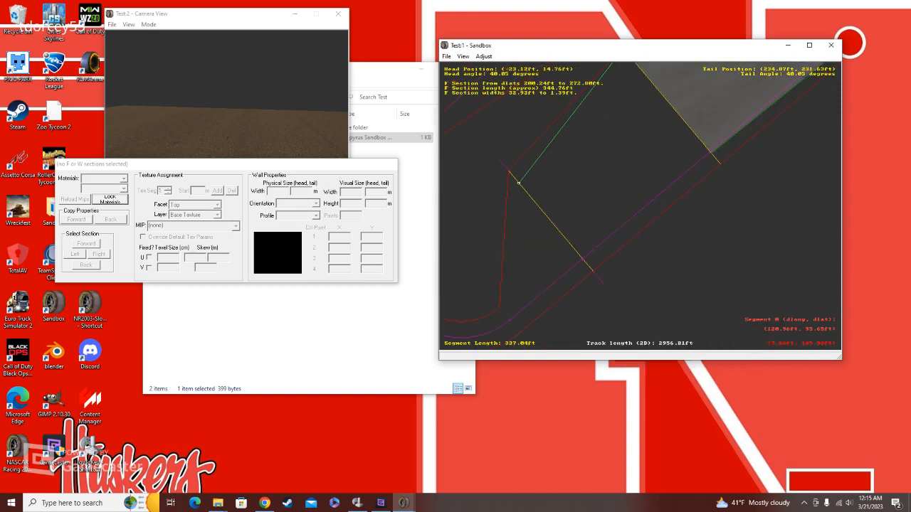
Step: Insert an F section on the first straight and pull its ends to the centreline at the head and the neighbouring asphalt's outer corner
{"action": "right_click", "coordinate": [599, 185]}
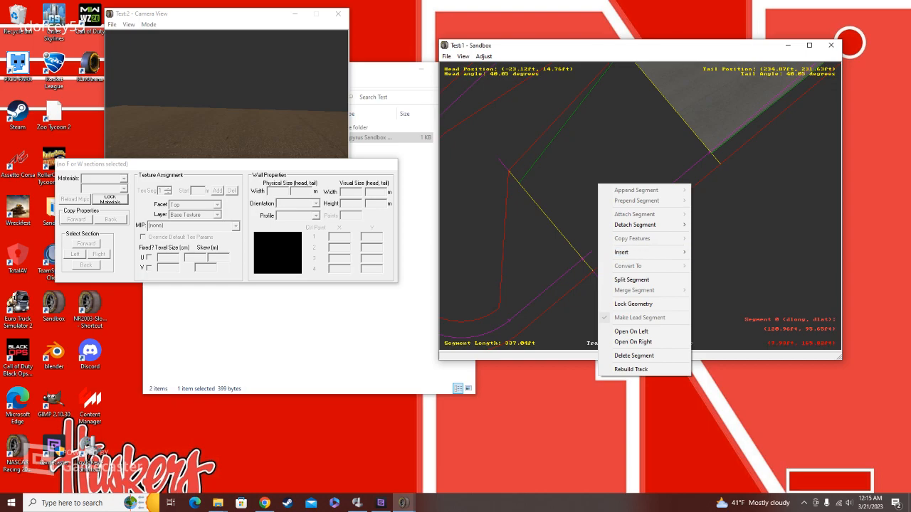
{"action": "mouse_move", "coordinate": [640, 252]}
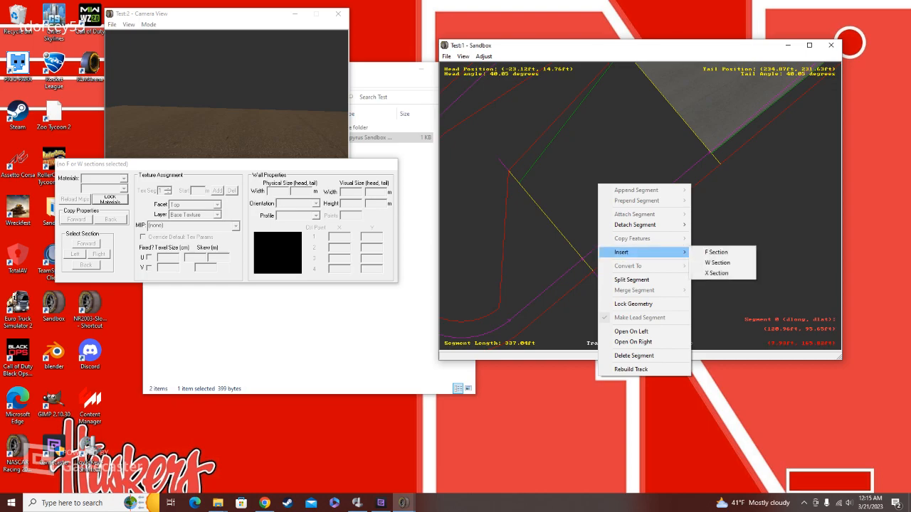
{"action": "left_click", "coordinate": [715, 252]}
{"action": "left_click_drag", "start_coordinate": [671, 107], "coordinate": [711, 153]}
{"action": "left_click_drag", "start_coordinate": [557, 227], "coordinate": [584, 261]}
Step: Set the skew of the second straight's asphalt texture to 5 and -15 m in U and -20 m in V
{"action": "middle_click", "coordinate": [683, 166]}
{"action": "scroll", "coordinate": [683, 166], "scroll_direction": "up", "scroll_amount": 1}
{"action": "left_click", "coordinate": [688, 163]}
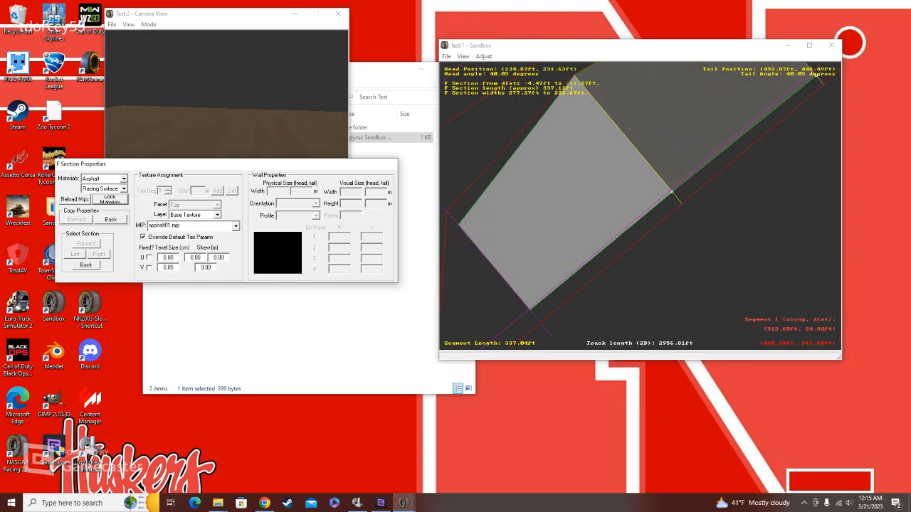
{"action": "left_click", "coordinate": [738, 104]}
{"action": "scroll", "coordinate": [675, 166], "scroll_direction": "up", "scroll_amount": 2}
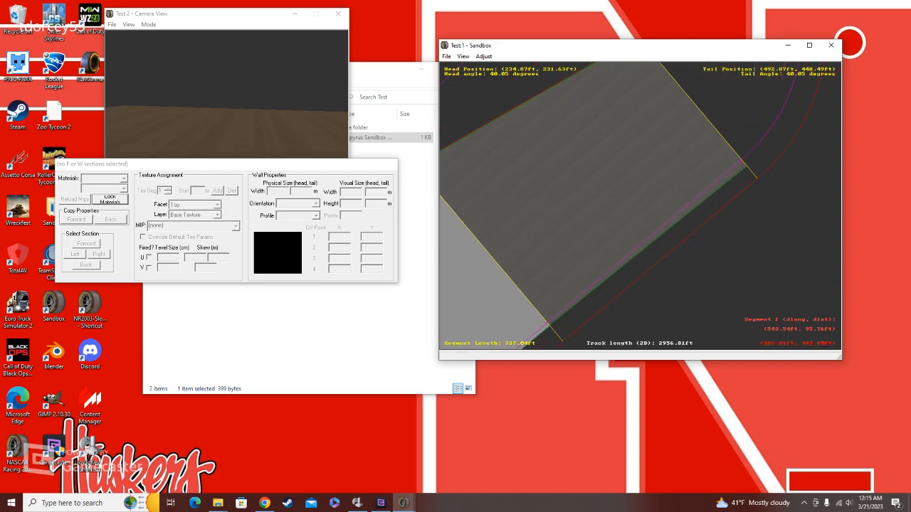
{"action": "left_click", "coordinate": [637, 245]}
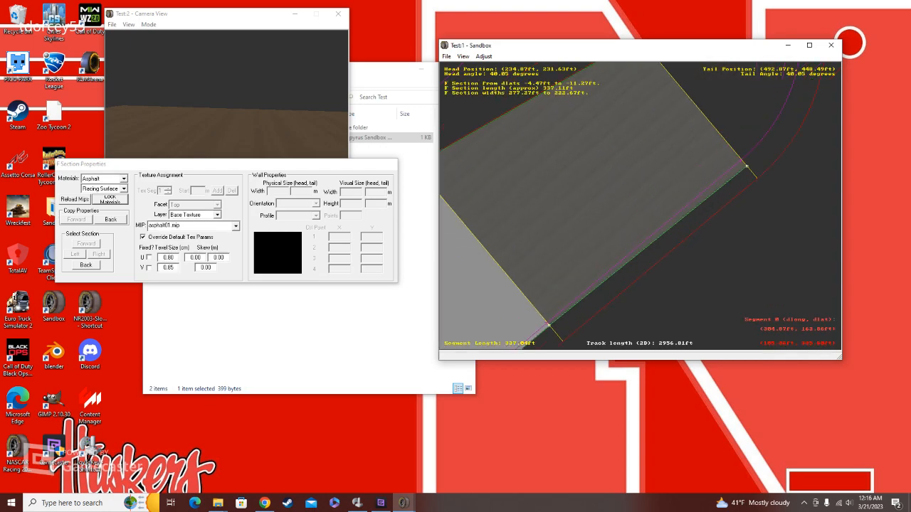
{"action": "double_click", "coordinate": [195, 257]}
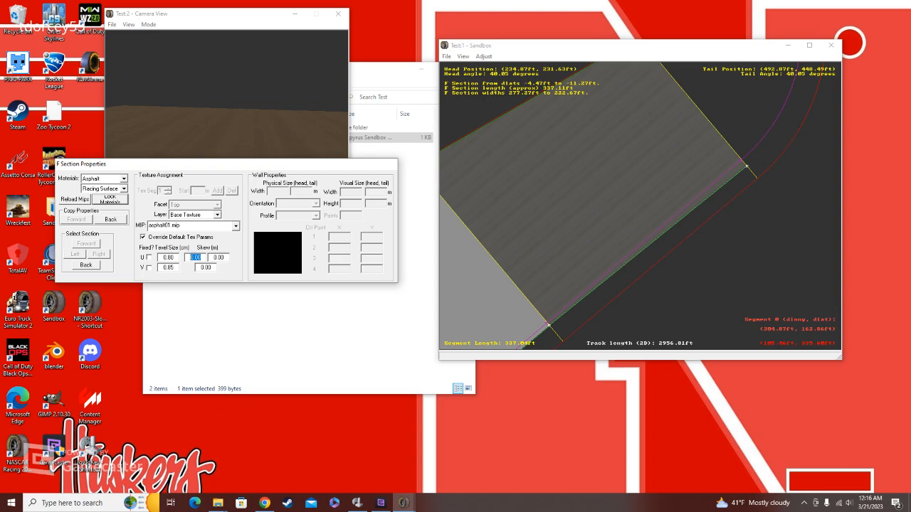
{"action": "type", "text": "5"}
{"action": "key", "text": "Tab"}
{"action": "type", "text": "-15"}
{"action": "double_click", "coordinate": [206, 267]}
{"action": "type", "text": "-20"}
Step: Insert an F section across the second straight's asphalt, from about 103 ft to 87 ft, with the asphalt01.mip base texture
{"action": "left_click", "coordinate": [634, 170]}
{"action": "right_click", "coordinate": [578, 193]}
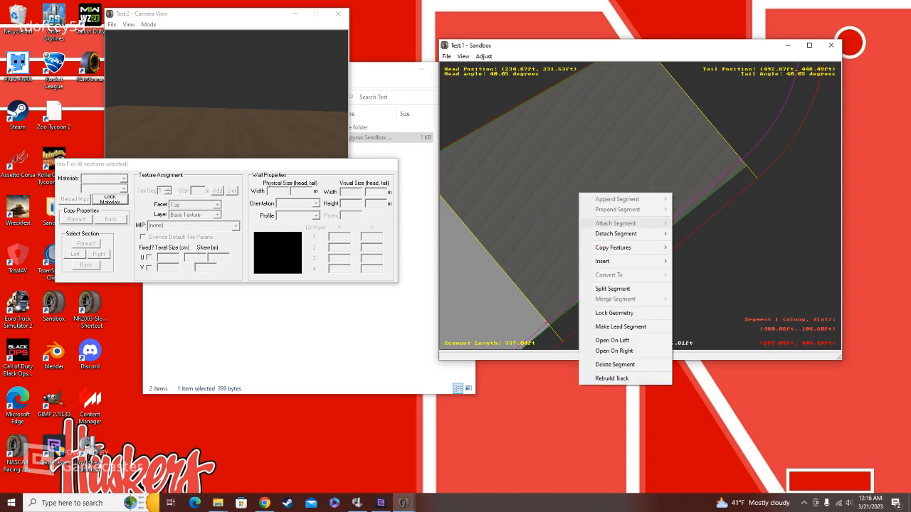
{"action": "mouse_move", "coordinate": [619, 261]}
{"action": "left_click", "coordinate": [696, 261]}
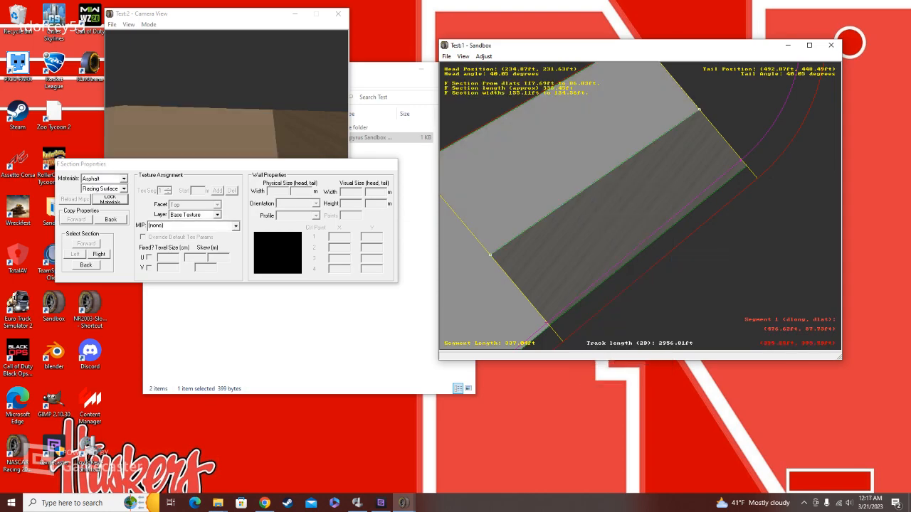
{"action": "left_click_drag", "start_coordinate": [489, 254], "coordinate": [497, 264]}
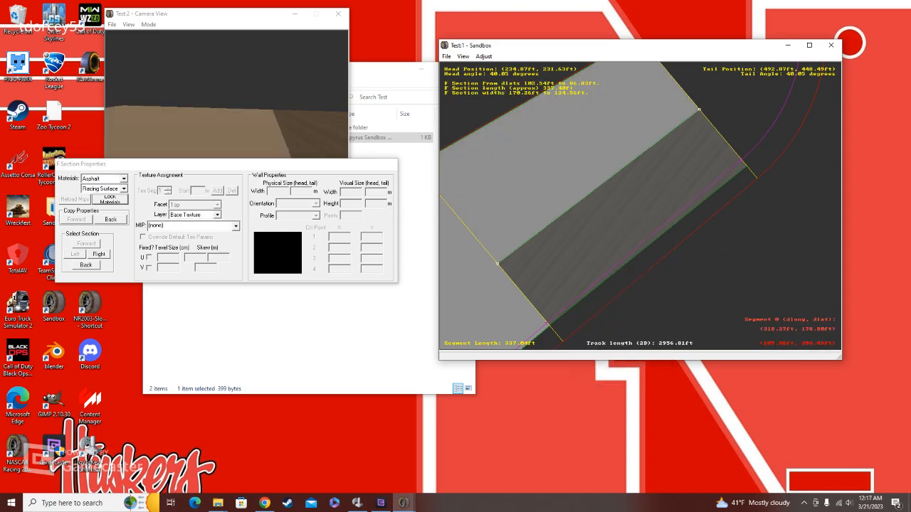
{"action": "left_click", "coordinate": [235, 226]}
{"action": "left_click", "coordinate": [185, 234]}
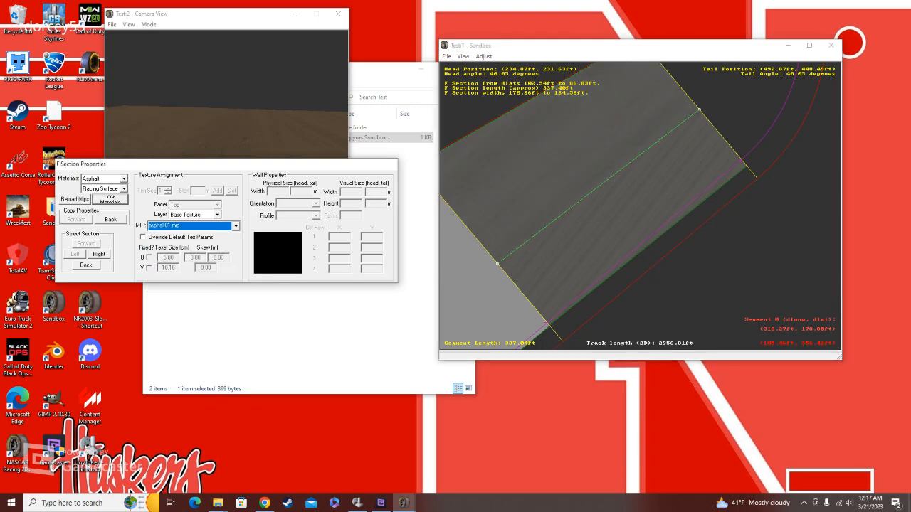
Step: Insert an F section across the first straight, from about 72 ft to 106 ft, with the asphalt01.mip base texture
{"action": "left_click", "coordinate": [487, 279]}
{"action": "right_click", "coordinate": [487, 278]}
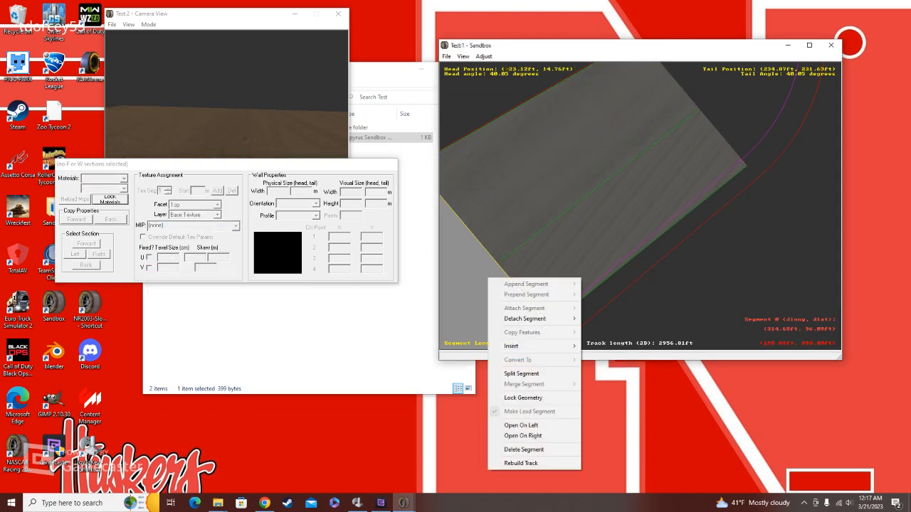
{"action": "mouse_move", "coordinate": [526, 346]}
{"action": "left_click", "coordinate": [606, 345]}
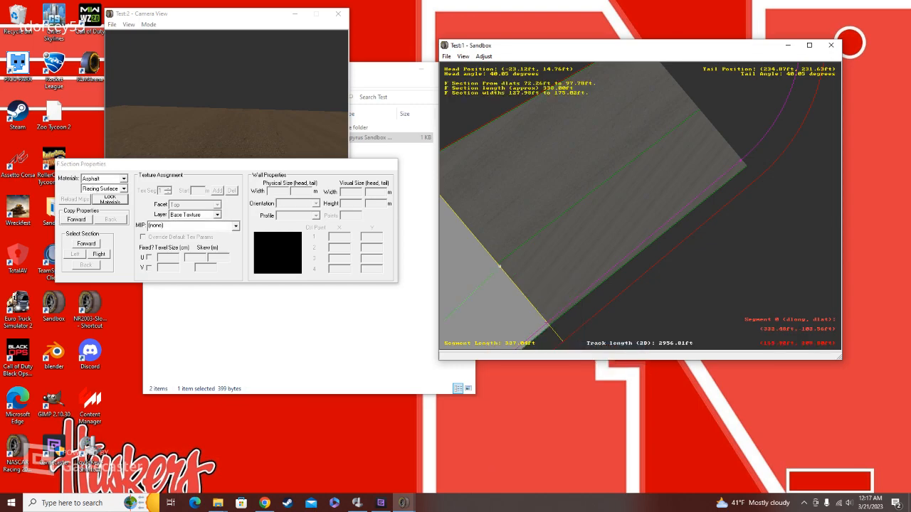
{"action": "left_click_drag", "start_coordinate": [499, 267], "coordinate": [495, 261]}
{"action": "key", "text": "c"}
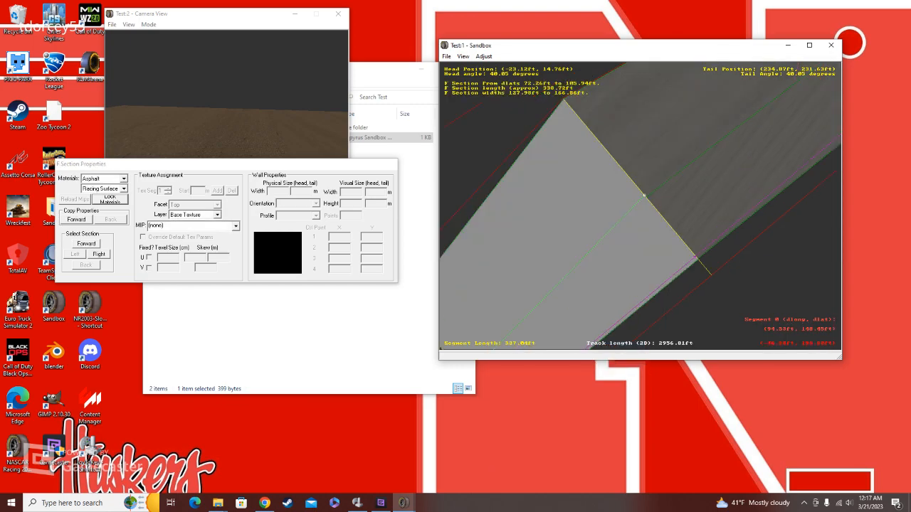
{"action": "key", "text": "c"}
{"action": "left_click", "coordinate": [236, 226]}
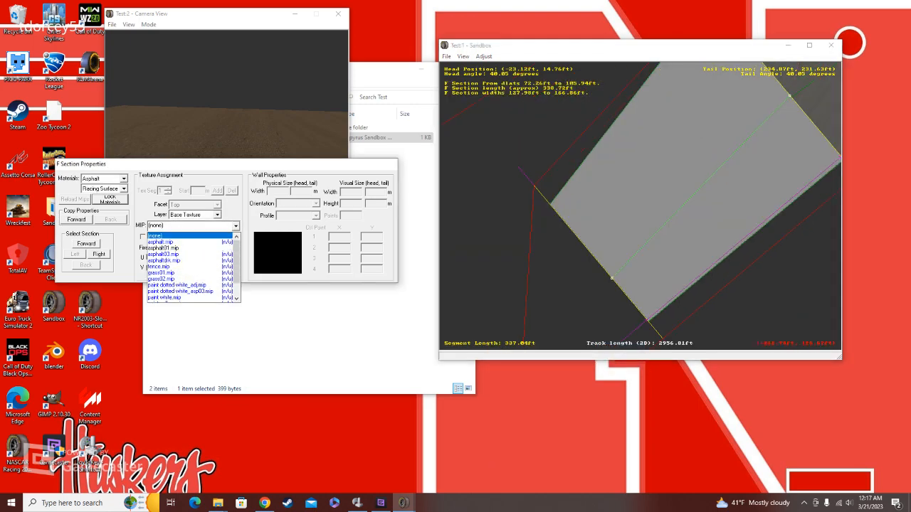
{"action": "left_click", "coordinate": [206, 248]}
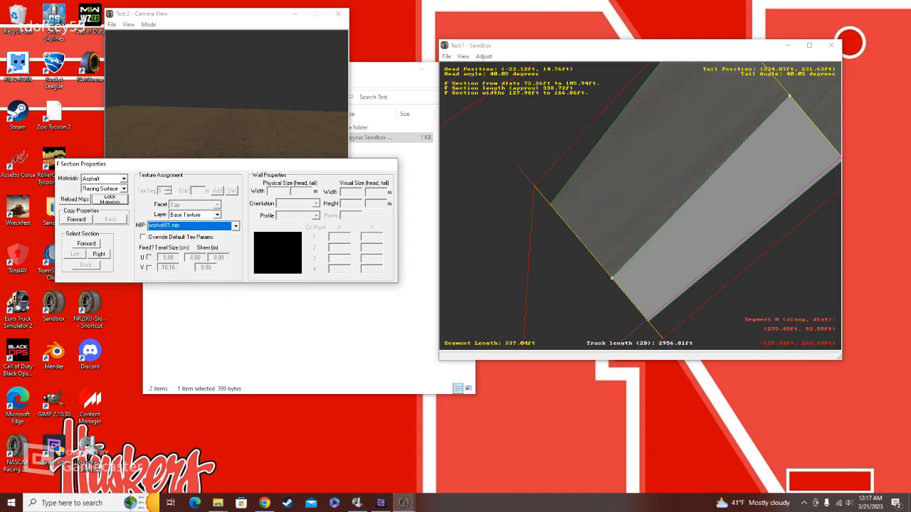
Step: Align the tail of the first straight's new F section with the second straight's matching edge, at about 103 ft
{"action": "left_click", "coordinate": [742, 146]}
{"action": "key", "text": "c"}
{"action": "left_click", "coordinate": [688, 154]}
{"action": "left_click_drag", "start_coordinate": [687, 153], "coordinate": [691, 155]}
{"action": "key", "text": "c"}
{"action": "key", "text": "z"}
{"action": "key", "text": "z"}
{"action": "key", "text": "z"}
{"action": "key", "text": "z"}
{"action": "key", "text": "z"}
{"action": "key", "text": "z"}
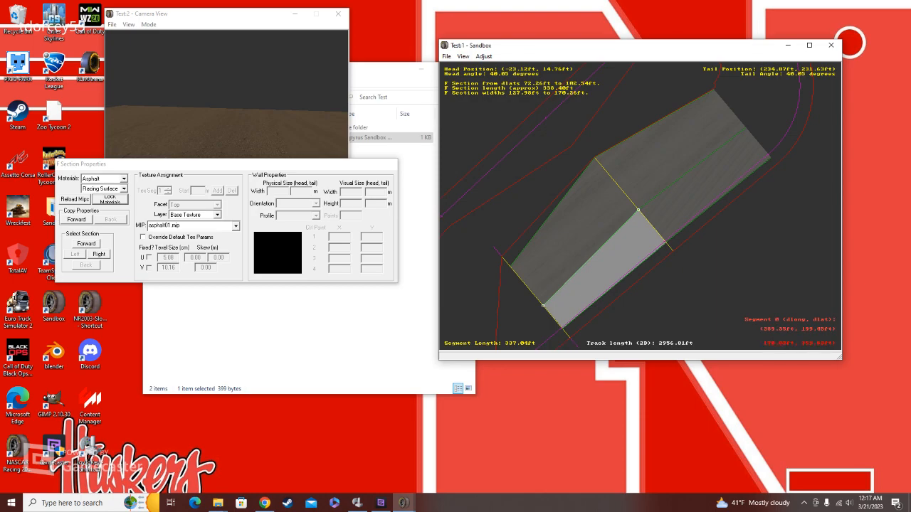
Step: Pull the head of the first straight's innermost F section edge onto the infield boundary corner, to about 233 ft
{"action": "left_click", "coordinate": [520, 254]}
{"action": "left_click_drag", "start_coordinate": [510, 267], "coordinate": [502, 256]}
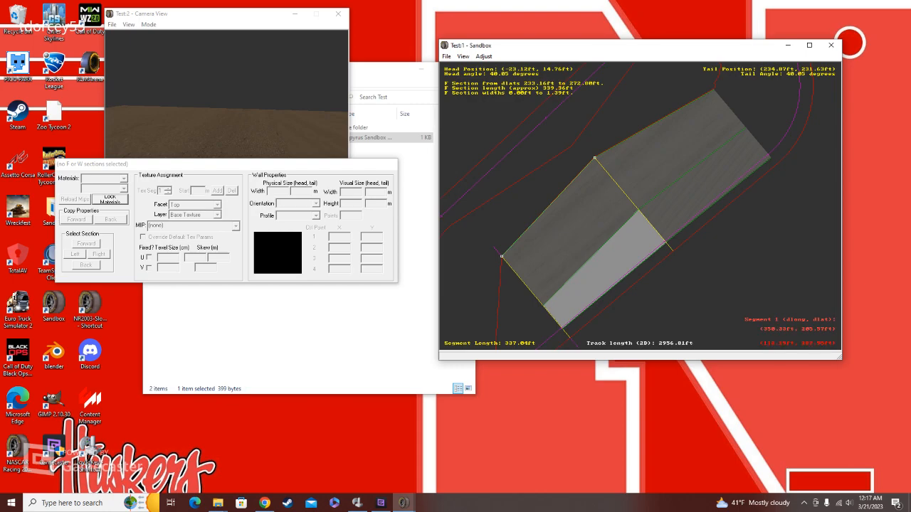
{"action": "right_click", "coordinate": [565, 247]}
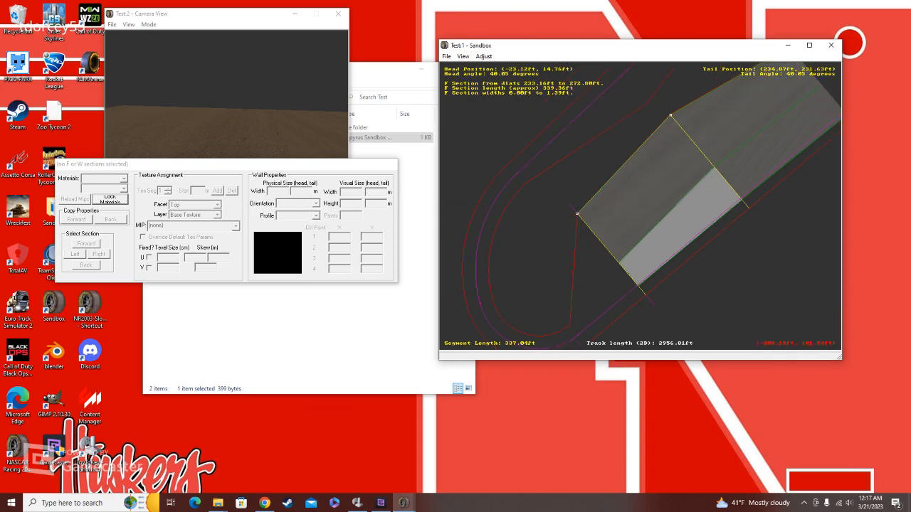
Step: Override the default texture parameters of the first straight's textured F section and set its U and V texel sizes to 2 cm
{"action": "scroll", "coordinate": [566, 246], "scroll_direction": "up", "scroll_amount": 4}
{"action": "left_click", "coordinate": [611, 290]}
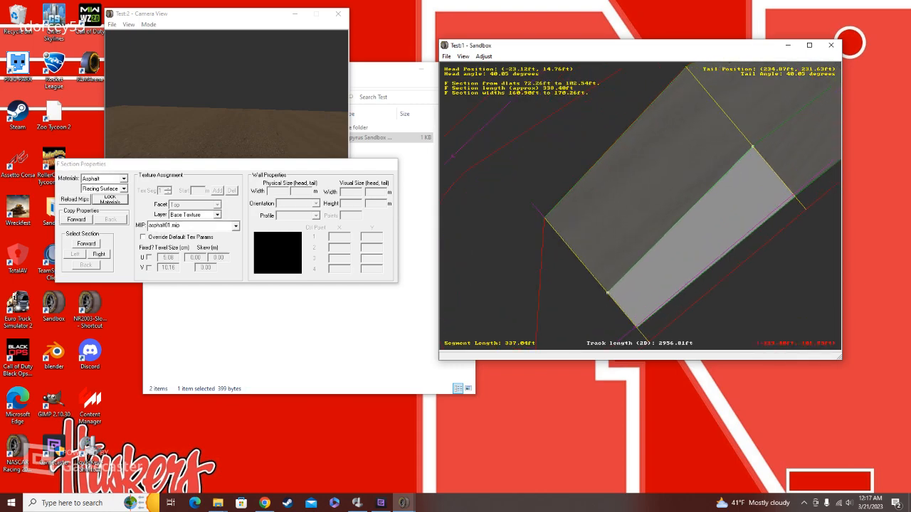
{"action": "left_click", "coordinate": [143, 237]}
{"action": "key", "text": "Tab"}
{"action": "type", "text": "2"}
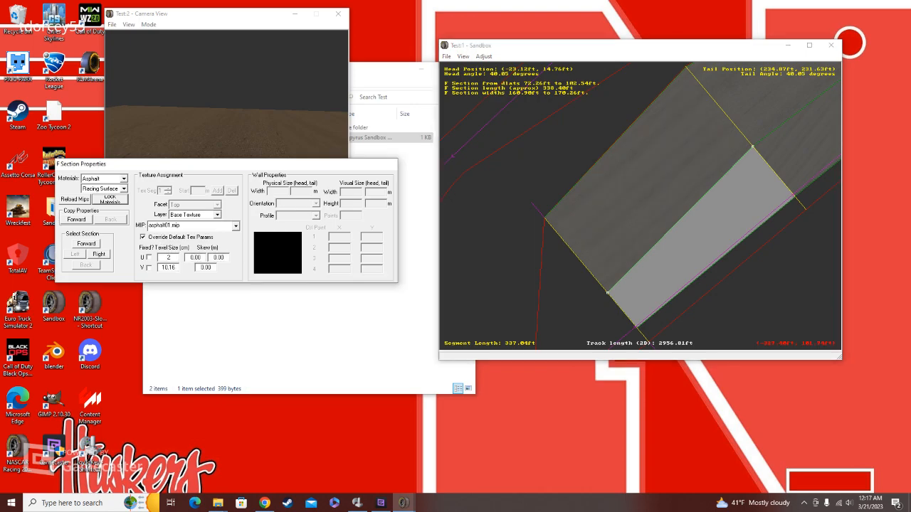
{"action": "key", "text": "Tab"}
{"action": "type", "text": "2"}
{"action": "left_click_drag", "start_coordinate": [831, 128], "coordinate": [684, 173]}
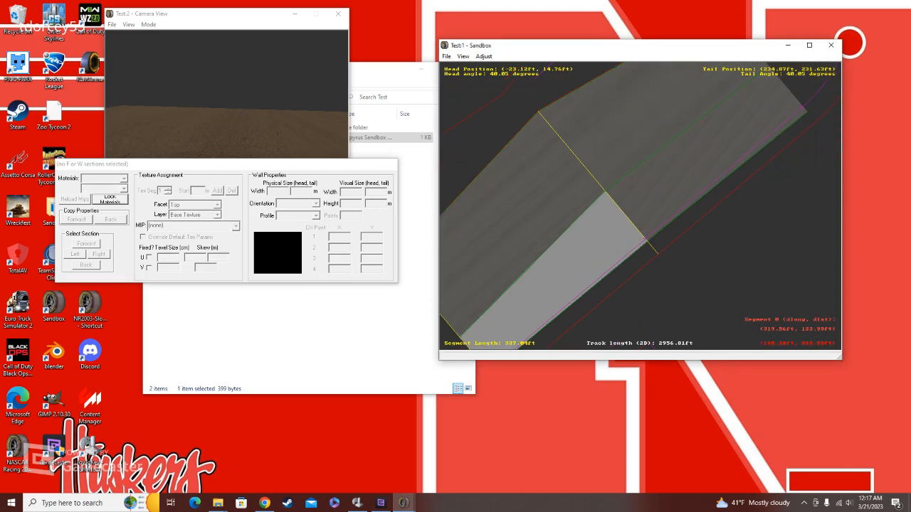
{"action": "left_click", "coordinate": [586, 215]}
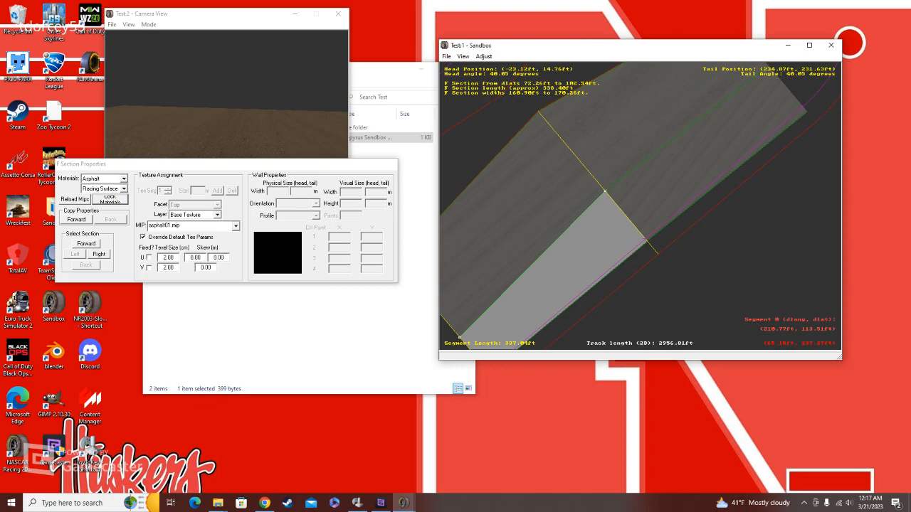
Step: Set the surface type of the first straight's infield-side asphalt F section to Apron Near Pits
{"action": "right_click", "coordinate": [531, 230]}
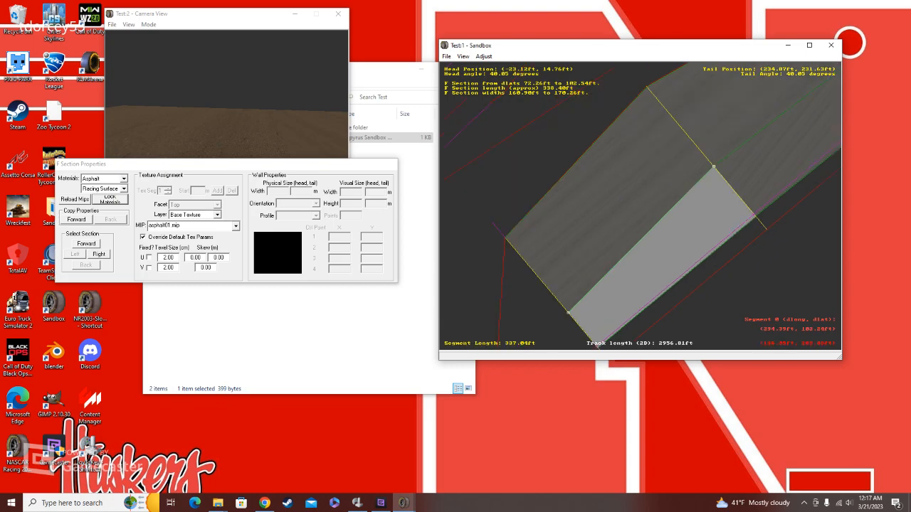
{"action": "right_click", "coordinate": [713, 165]}
{"action": "left_click", "coordinate": [672, 170]}
{"action": "left_click", "coordinate": [804, 81]}
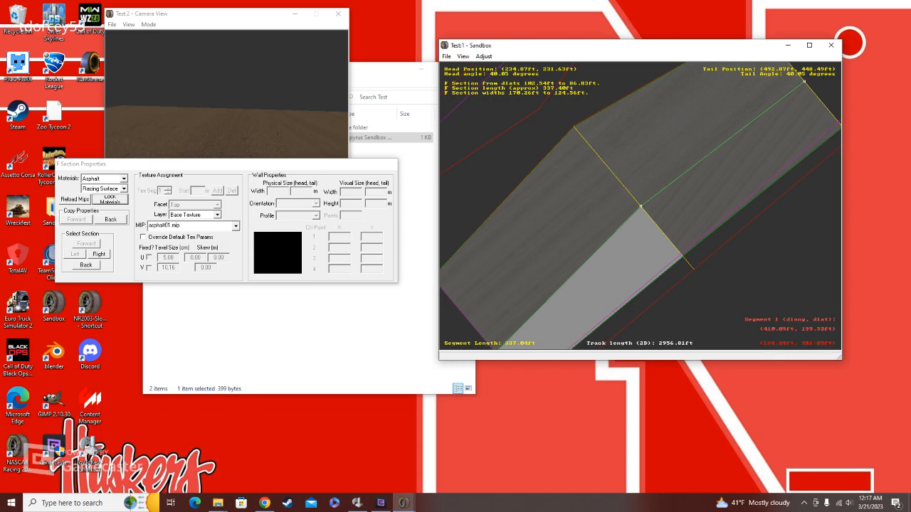
{"action": "left_click", "coordinate": [640, 206]}
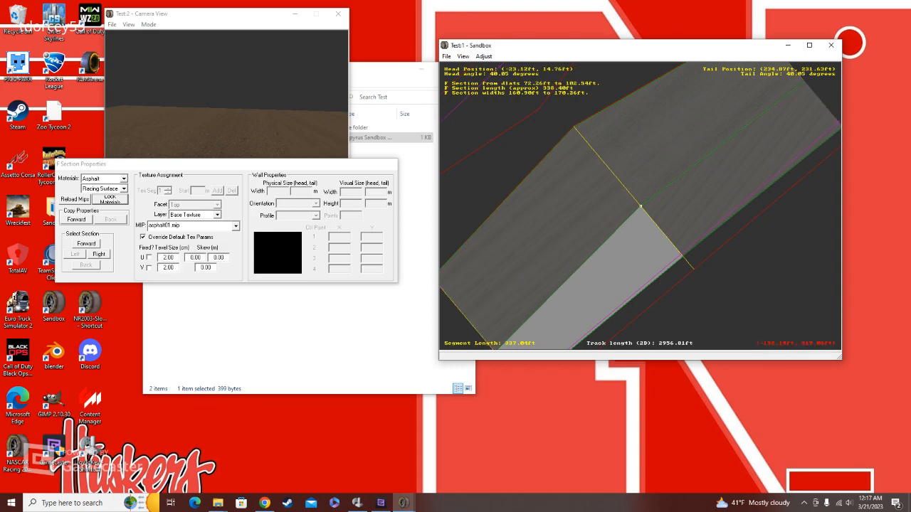
{"action": "left_click", "coordinate": [114, 188]}
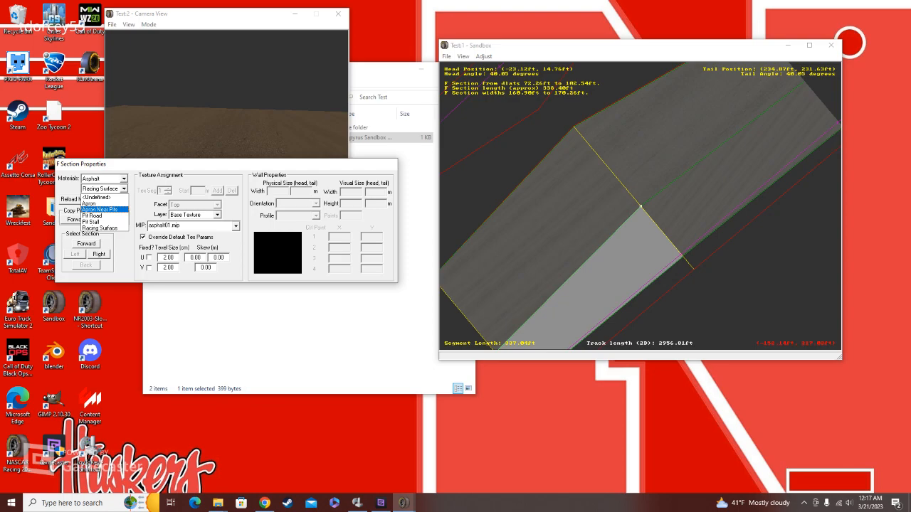
{"action": "left_click", "coordinate": [100, 210]}
{"action": "left_click", "coordinate": [494, 146]}
Step: Set the surface type of the second straight's infield-side asphalt F section to Pit Road
{"action": "left_click", "coordinate": [464, 57]}
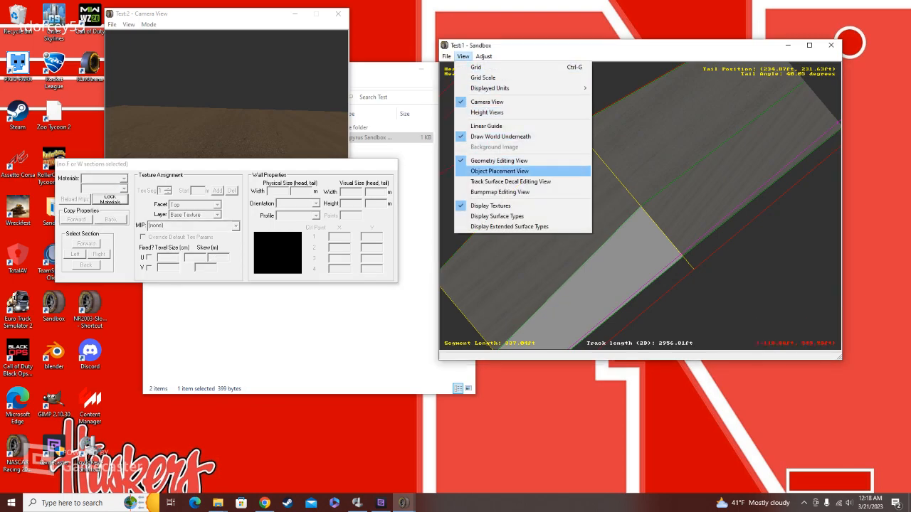
{"action": "left_click", "coordinate": [598, 169]}
{"action": "left_click", "coordinate": [598, 170]}
{"action": "left_click", "coordinate": [124, 189]}
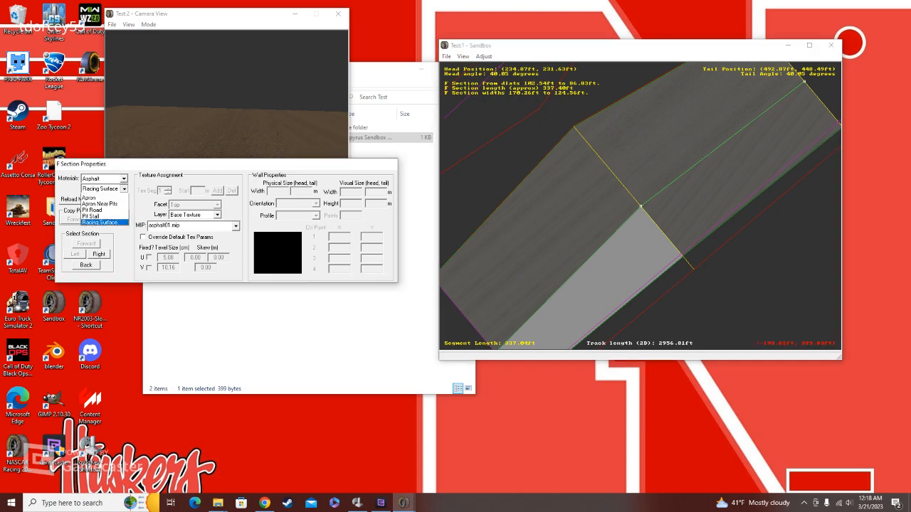
{"action": "left_click", "coordinate": [100, 210]}
Step: Display surface types and extended surface types, and check the infield-side F sections of both straights
{"action": "left_click", "coordinate": [462, 55]}
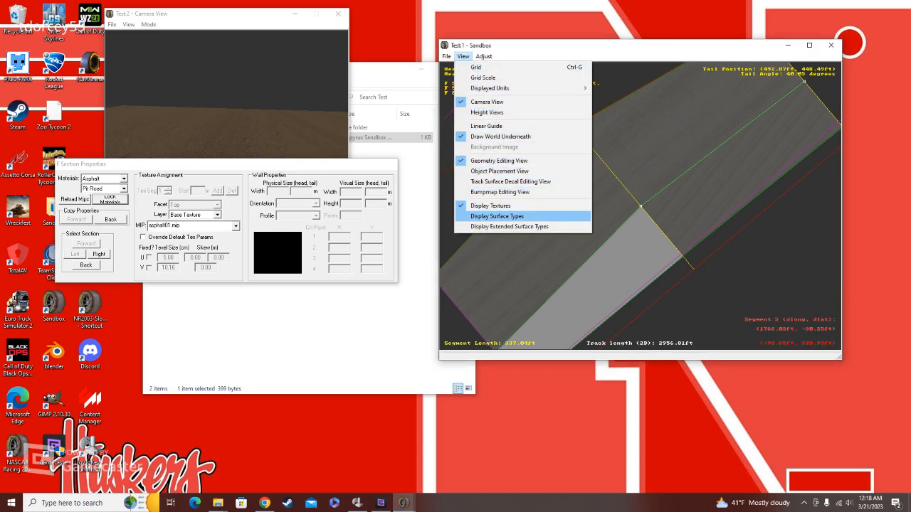
{"action": "key", "text": "Return"}
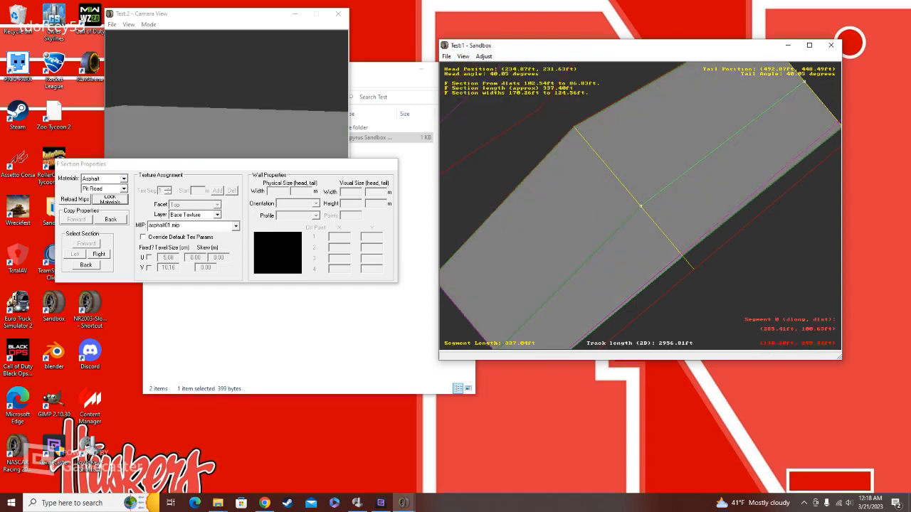
{"action": "left_click", "coordinate": [462, 56]}
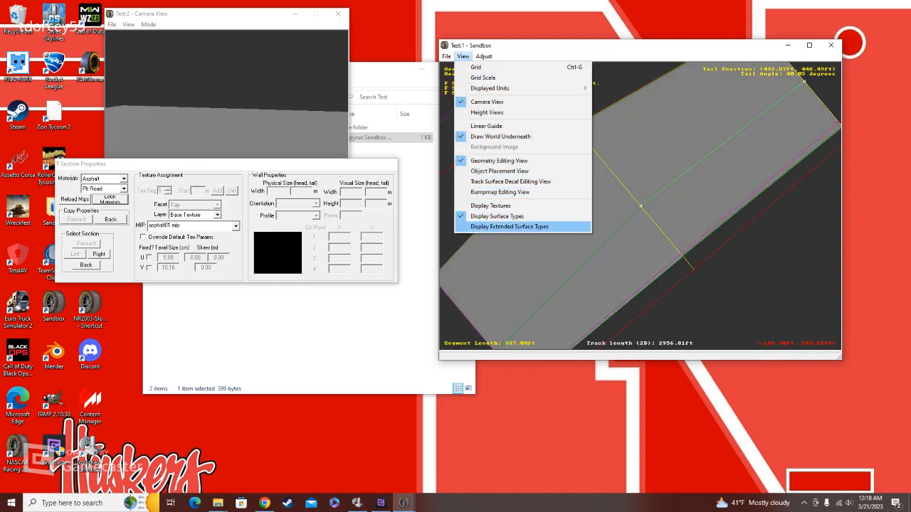
{"action": "key", "text": "Return"}
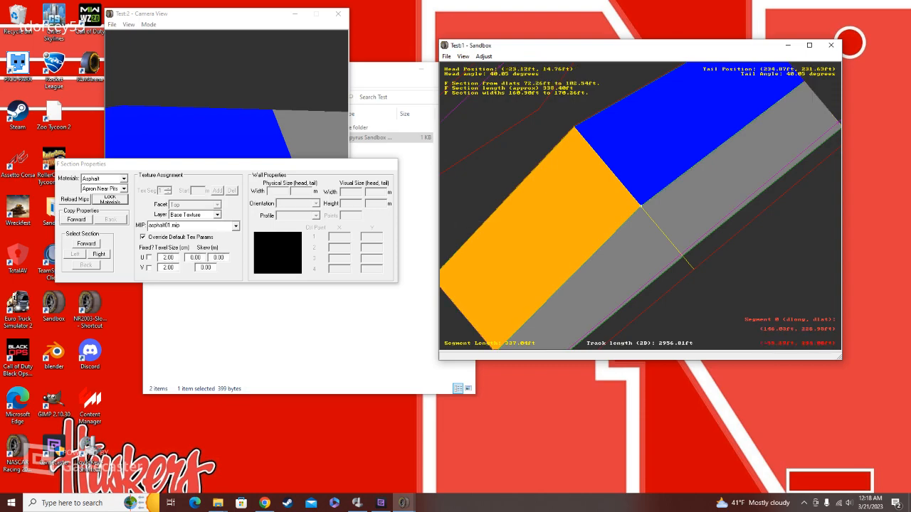
{"action": "left_click", "coordinate": [665, 184]}
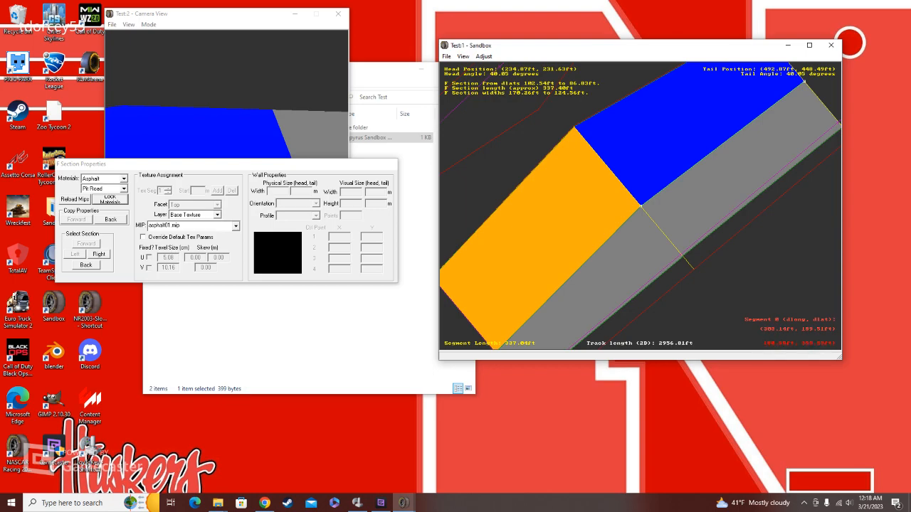
{"action": "left_click", "coordinate": [558, 207]}
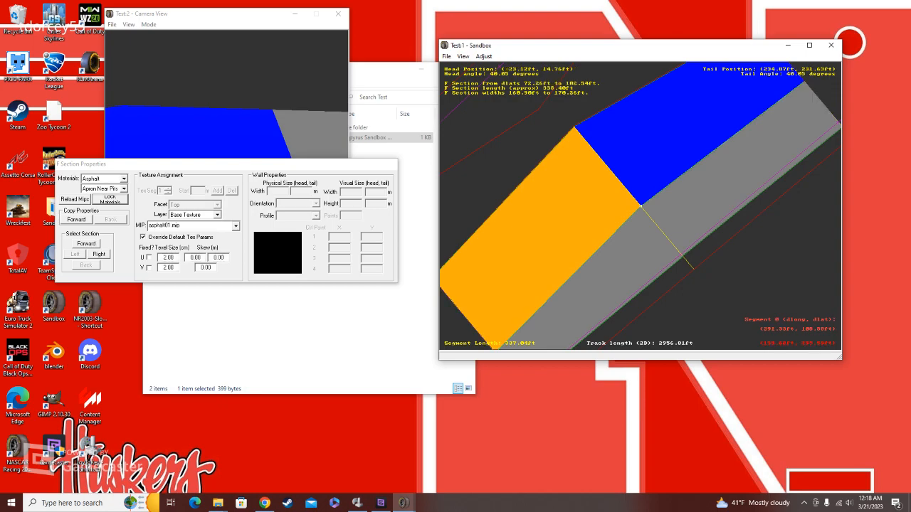
Step: Try the Apron type on the first straight's infield-side F section, and restore it to Apron Near Pits
{"action": "left_click", "coordinate": [123, 189]}
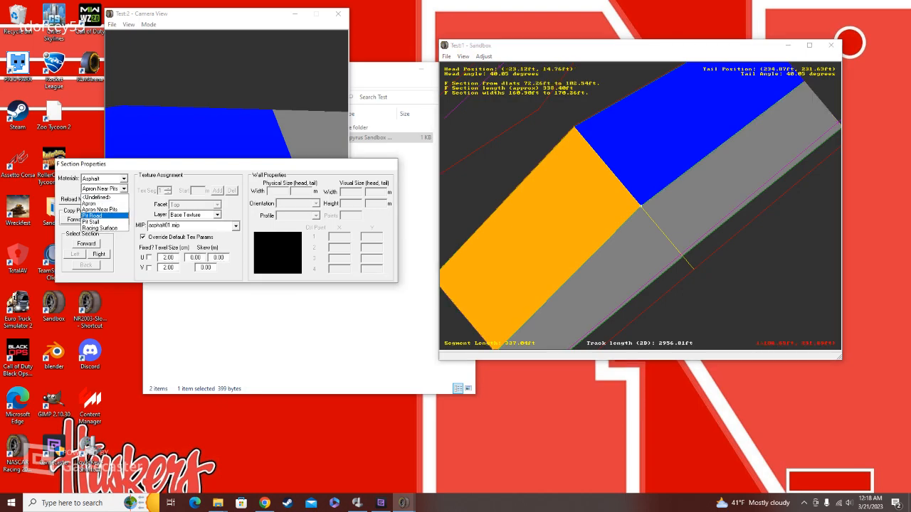
{"action": "left_click", "coordinate": [104, 203]}
{"action": "left_click", "coordinate": [86, 244]}
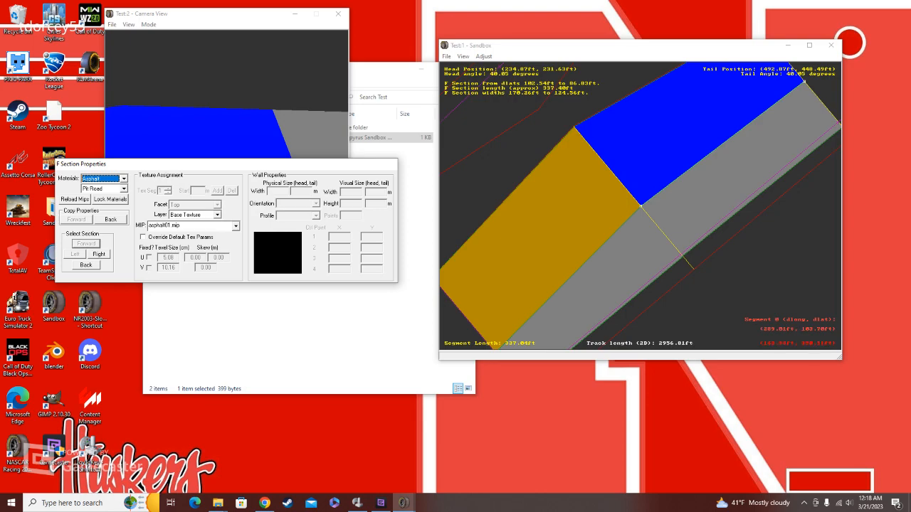
{"action": "left_click", "coordinate": [601, 194]}
{"action": "left_click", "coordinate": [123, 189]}
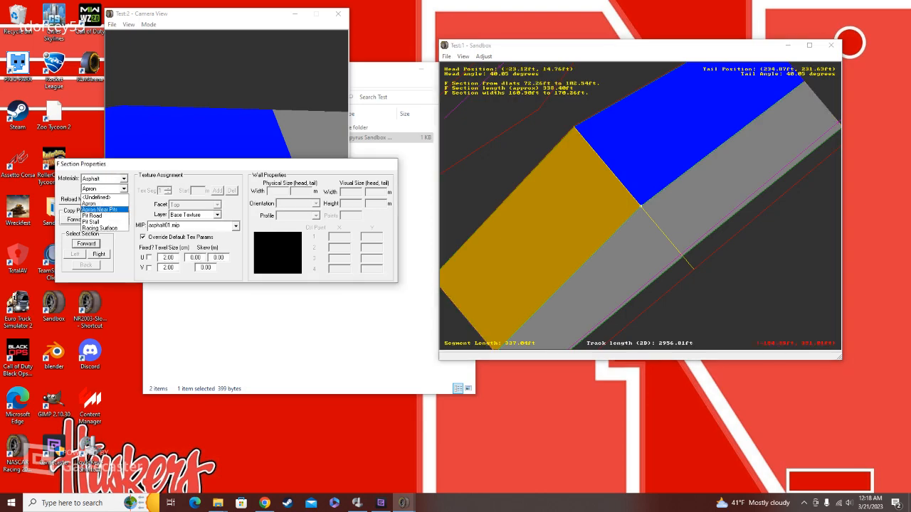
{"action": "left_click", "coordinate": [104, 211]}
Step: Change the second straight's infield-side F section to the Pit Stall surface type
{"action": "left_click", "coordinate": [86, 243]}
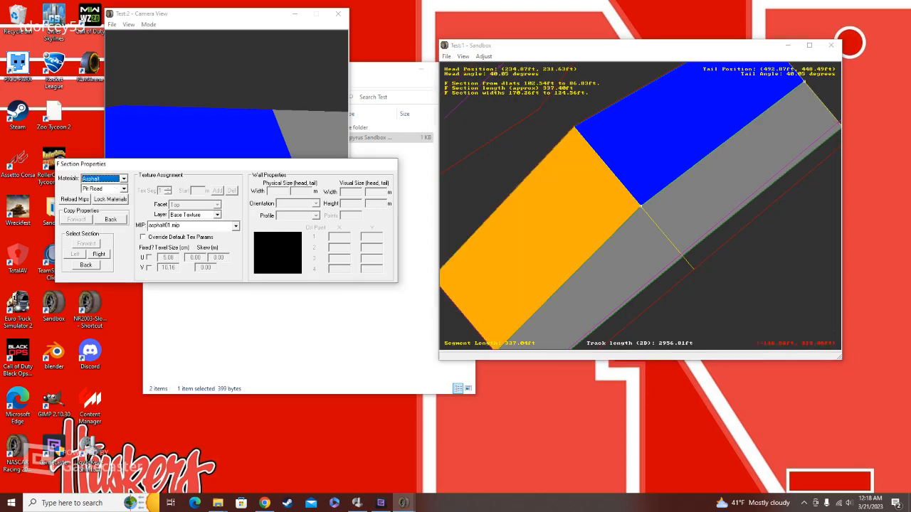
{"action": "left_click", "coordinate": [124, 189]}
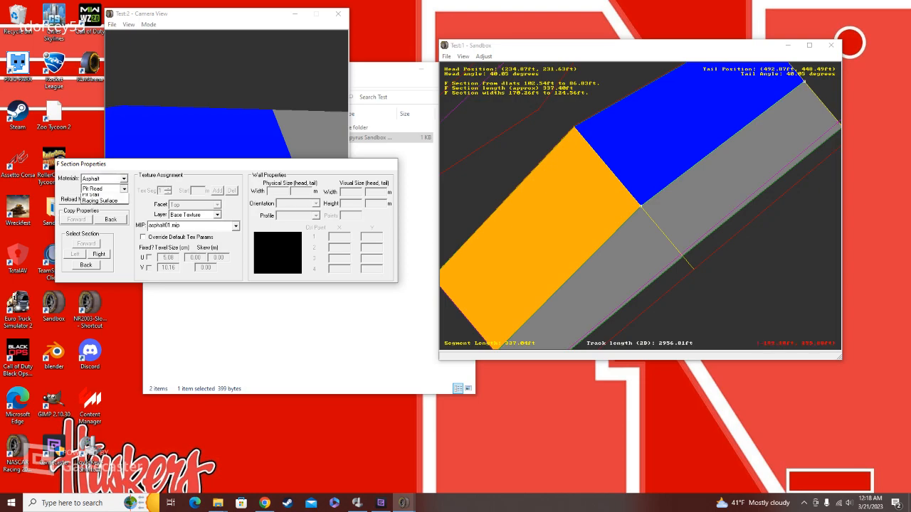
{"action": "left_click", "coordinate": [105, 222]}
{"action": "left_click", "coordinate": [86, 265]}
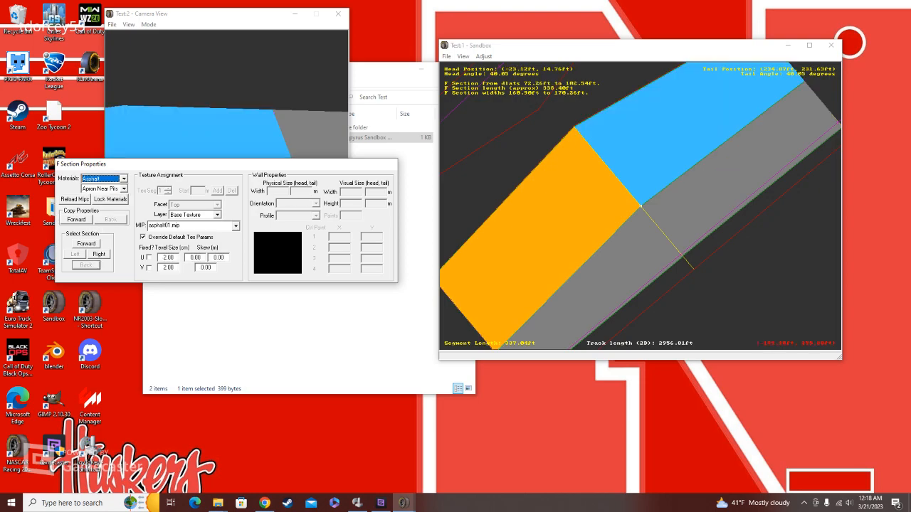
Step: Switch to the basic surface type display and set the second straight's outer F section material to Concrete
{"action": "left_click", "coordinate": [709, 233]}
{"action": "left_click", "coordinate": [681, 255]}
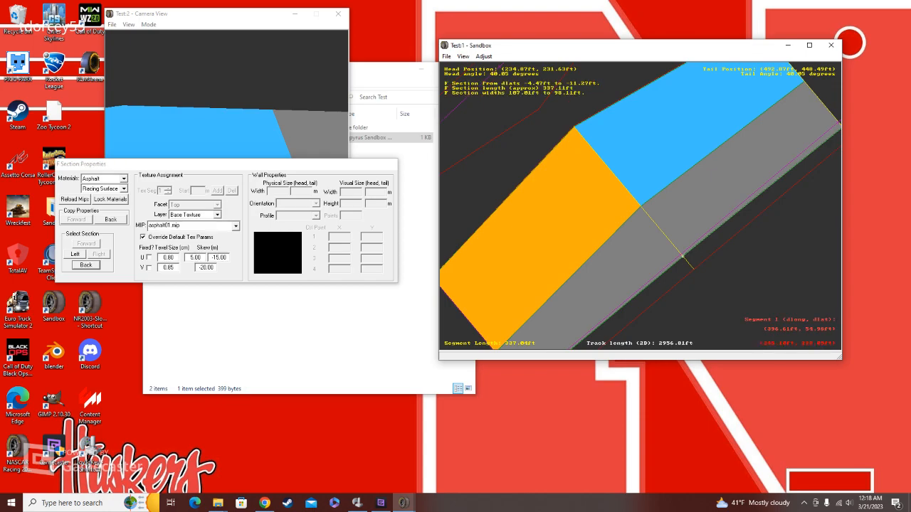
{"action": "left_click", "coordinate": [463, 56]}
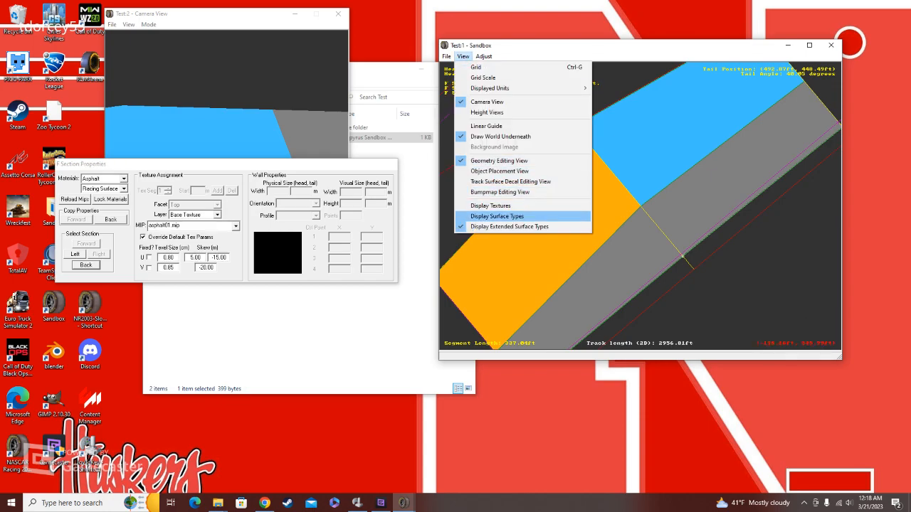
{"action": "left_click", "coordinate": [496, 215]}
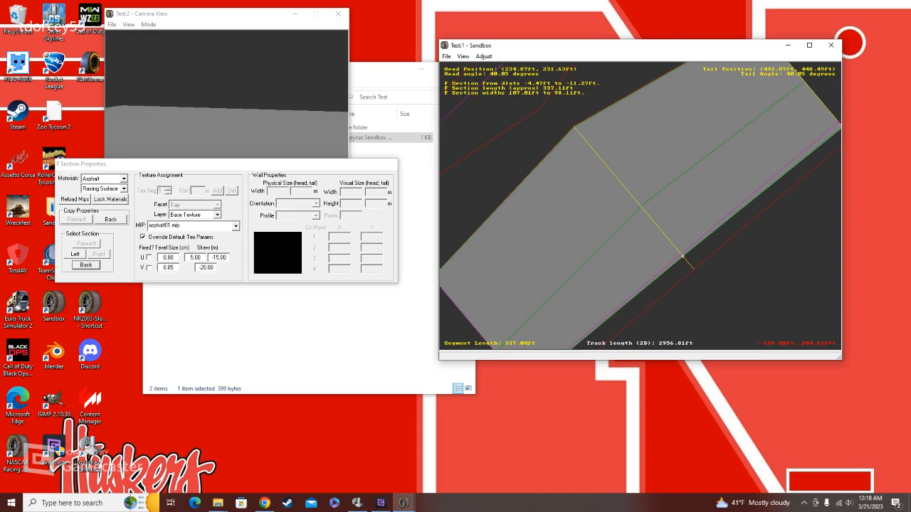
{"action": "left_click", "coordinate": [123, 178]}
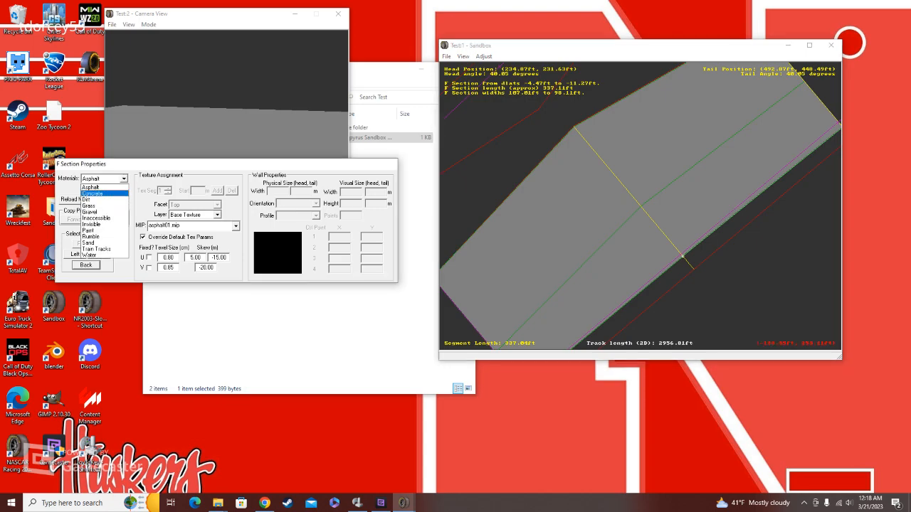
{"action": "left_click", "coordinate": [92, 193]}
Step: Set the material of the first straight's outer F section to Paint
{"action": "left_click", "coordinate": [85, 264]}
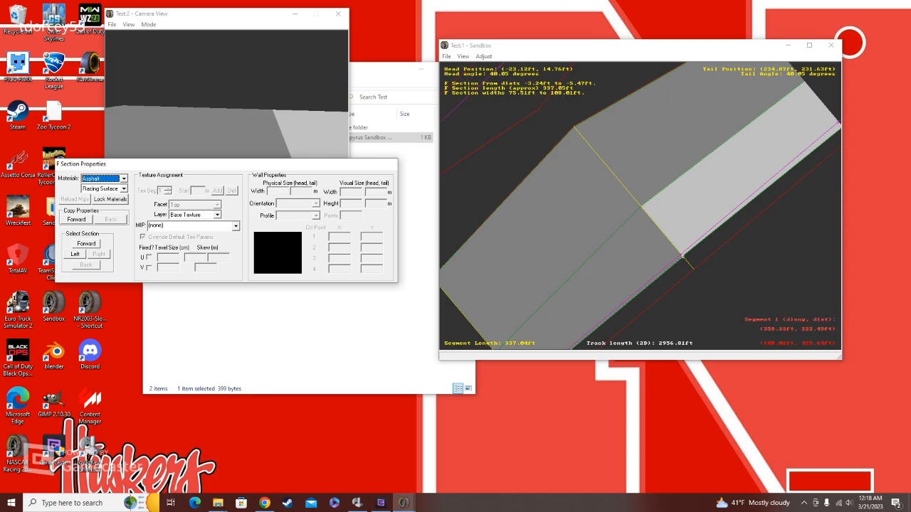
{"action": "left_click", "coordinate": [124, 179]}
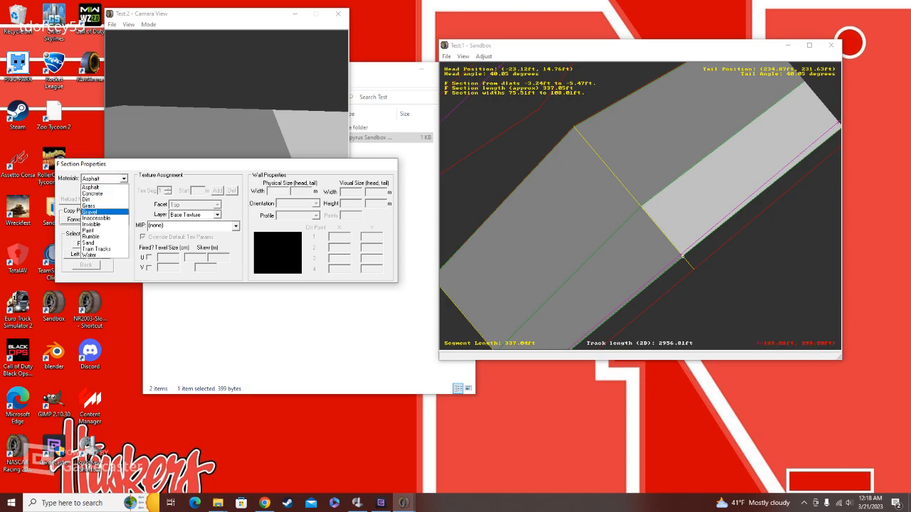
{"action": "left_click", "coordinate": [95, 228]}
Step: Replace the asphalt material of the second straight's infield-side F section with a different surface material
{"action": "left_click", "coordinate": [86, 243]}
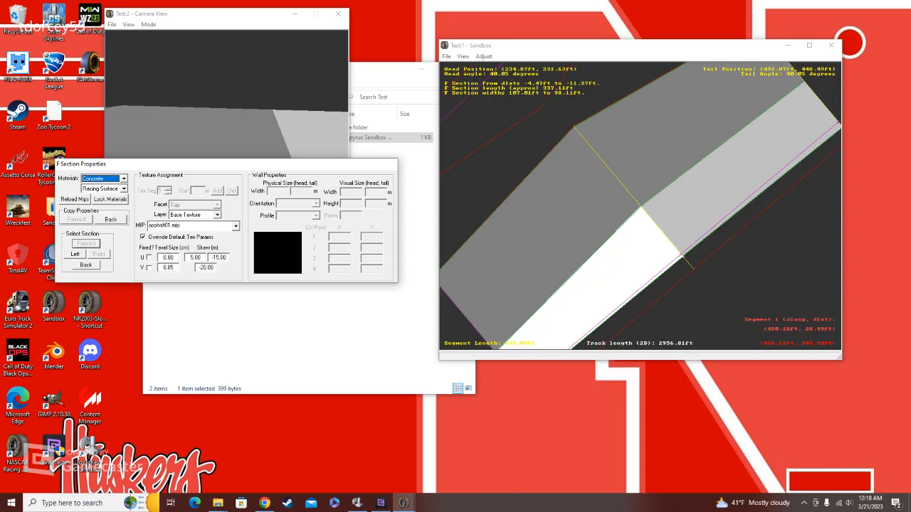
{"action": "left_click", "coordinate": [626, 146]}
{"action": "left_click", "coordinate": [124, 178]}
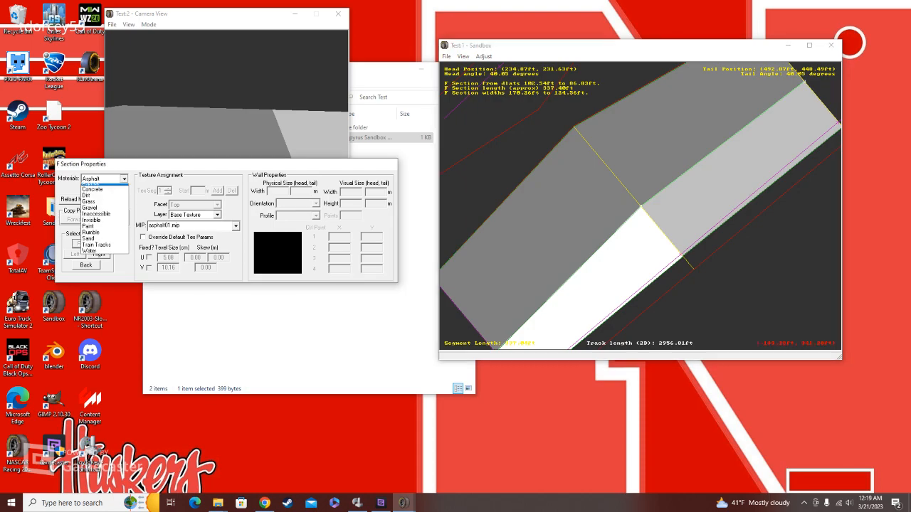
{"action": "left_click", "coordinate": [97, 236]}
{"action": "left_click", "coordinate": [86, 265]}
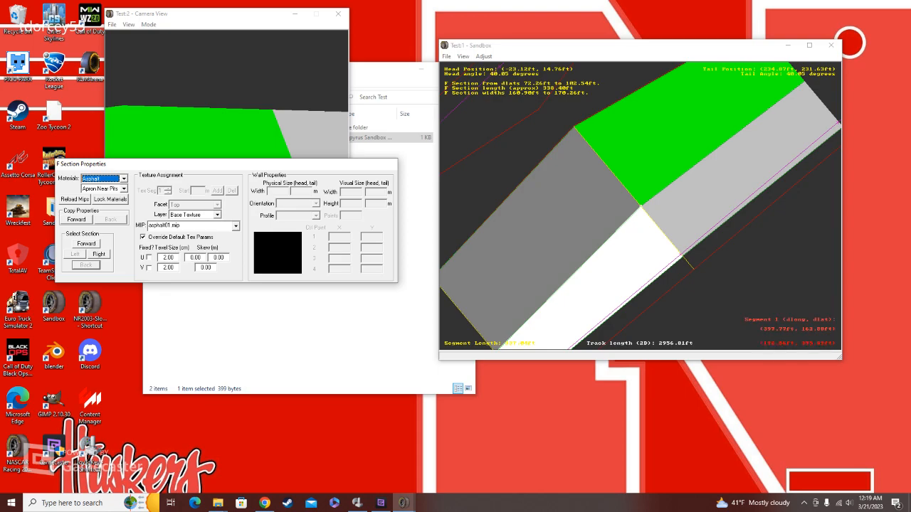
Step: Look over the track loop's segments and switch the display back to textures
{"action": "left_click", "coordinate": [646, 155]}
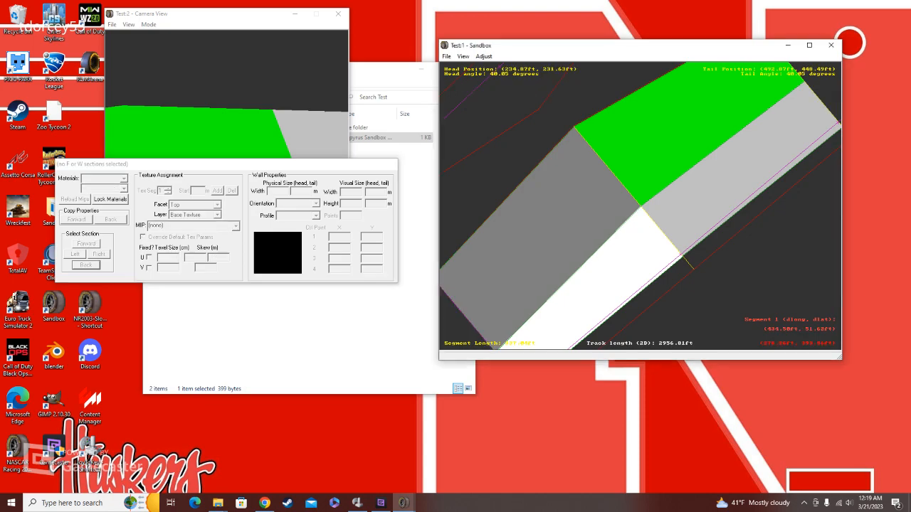
{"action": "scroll", "coordinate": [530, 289], "scroll_direction": "down", "scroll_amount": 3}
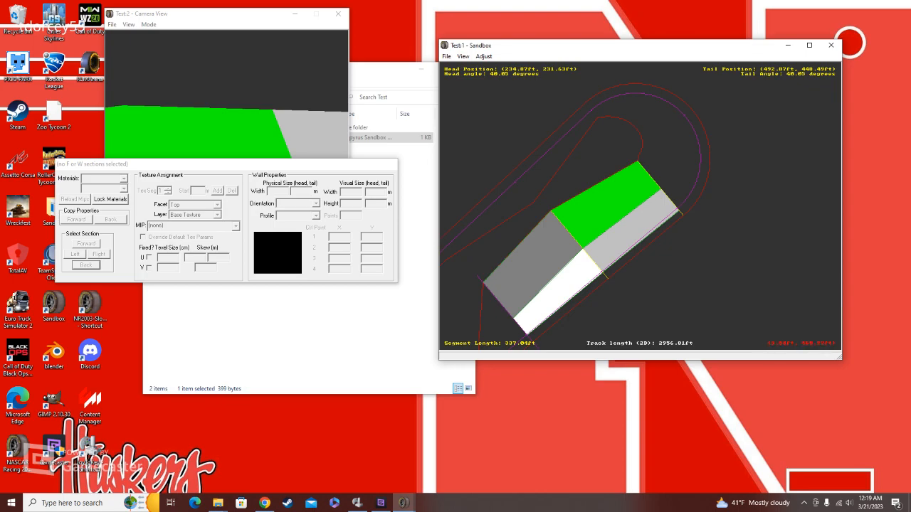
{"action": "left_click", "coordinate": [518, 203]}
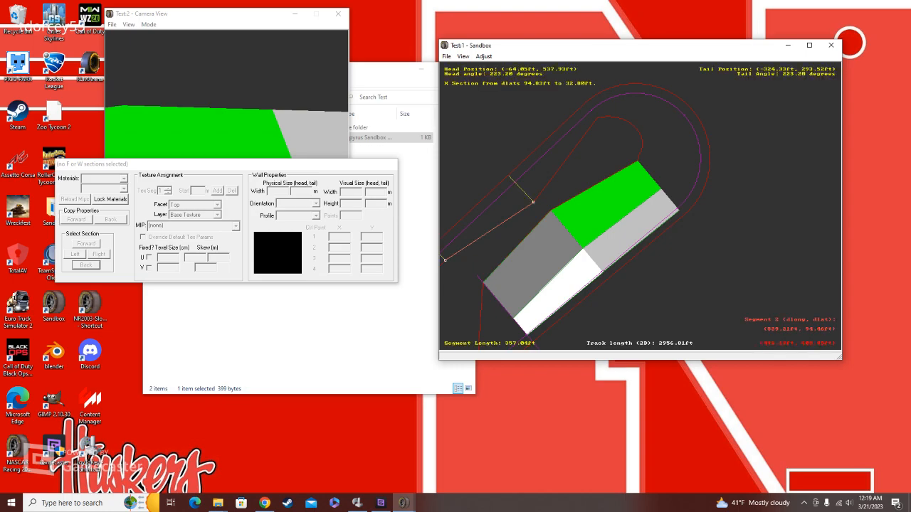
{"action": "left_click", "coordinate": [679, 157]}
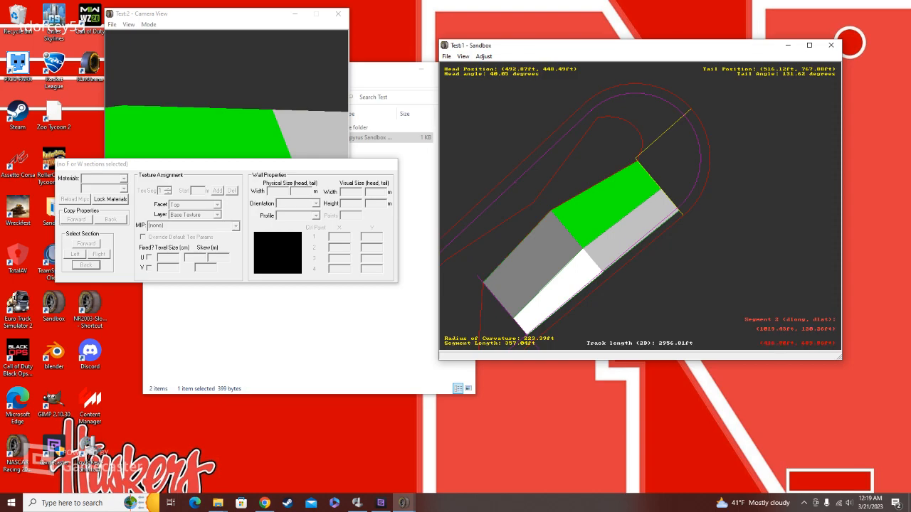
{"action": "right_click", "coordinate": [654, 175]}
{"action": "right_click", "coordinate": [605, 249]}
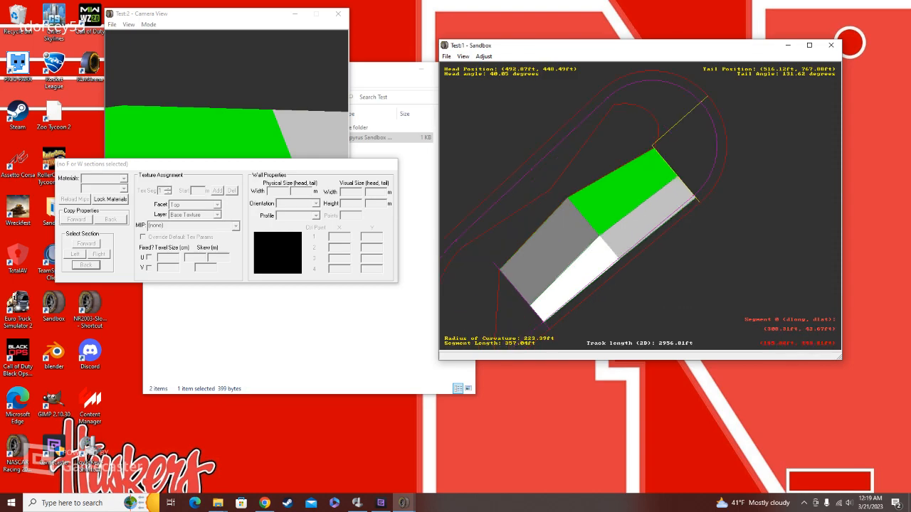
{"action": "right_click", "coordinate": [612, 251]}
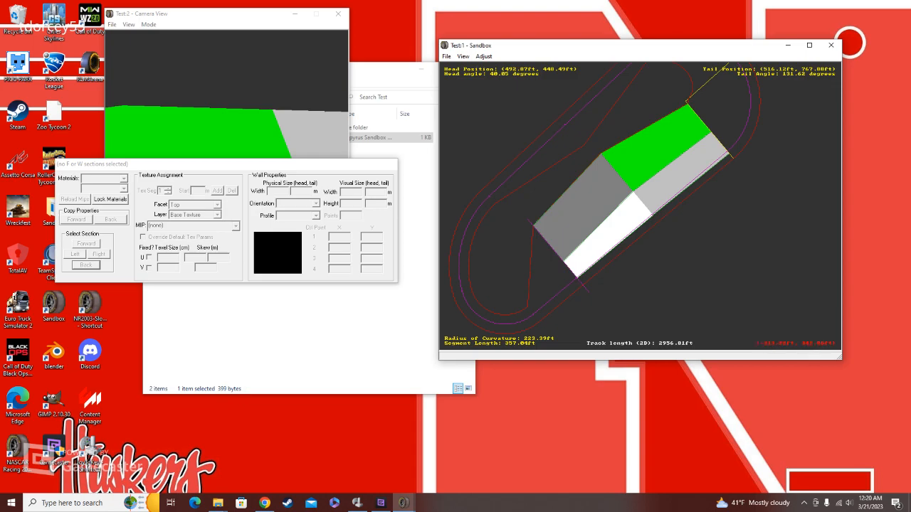
{"action": "left_click", "coordinate": [463, 56]}
{"action": "left_click", "coordinate": [491, 206]}
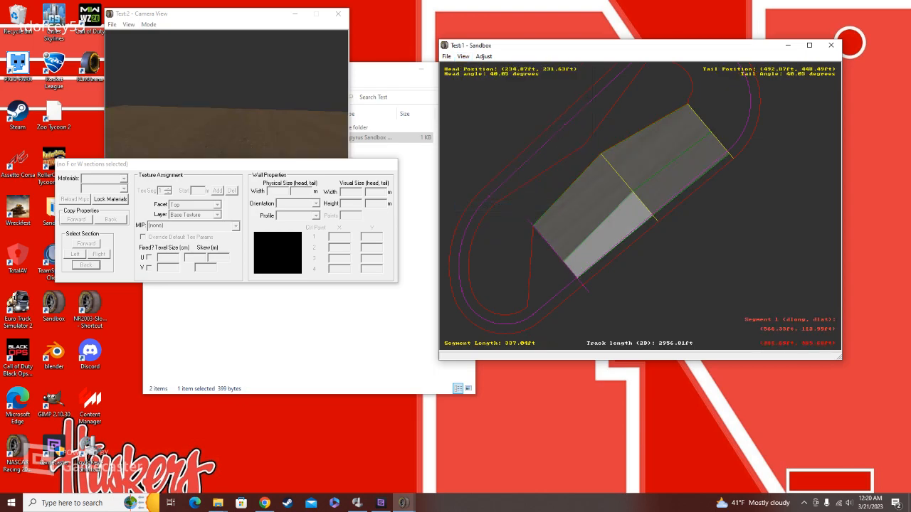
{"action": "scroll", "coordinate": [641, 205], "scroll_direction": "down", "scroll_amount": 4}
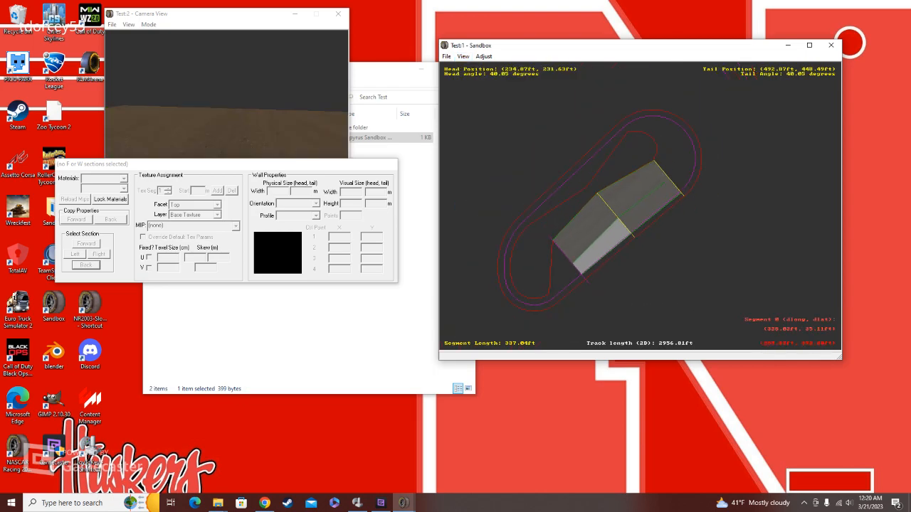
Step: Save the track as Test_1 in the Test folder and have the saved track centered automatically
{"action": "scroll", "coordinate": [600, 194], "scroll_direction": "up", "scroll_amount": 2}
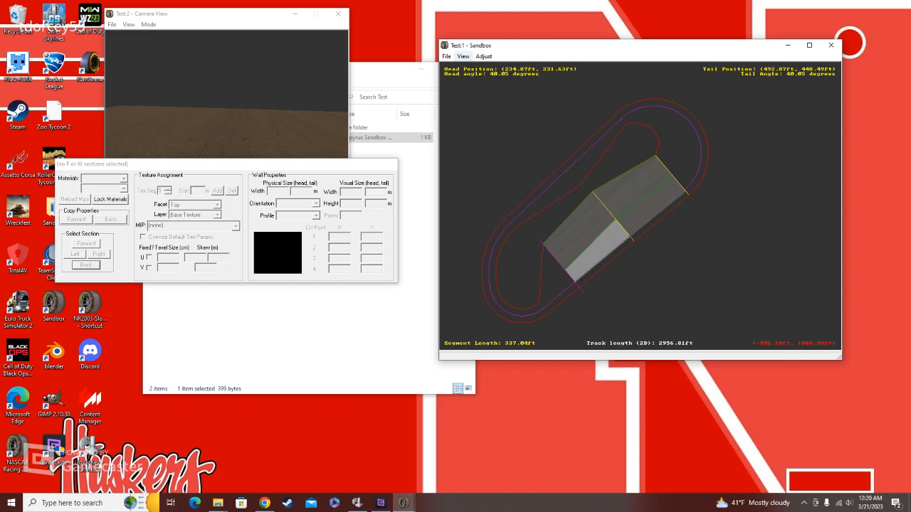
{"action": "left_click", "coordinate": [447, 56]}
{"action": "left_click", "coordinate": [465, 163]}
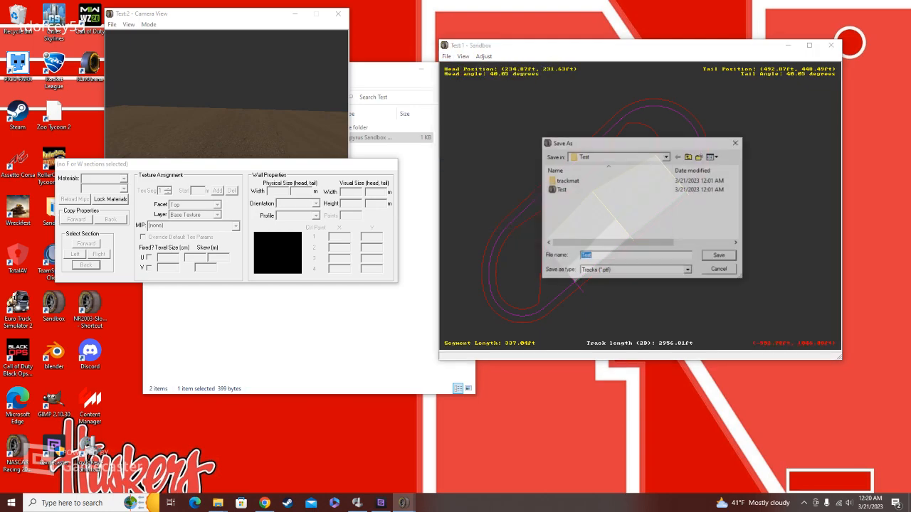
{"action": "left_click", "coordinate": [592, 257]}
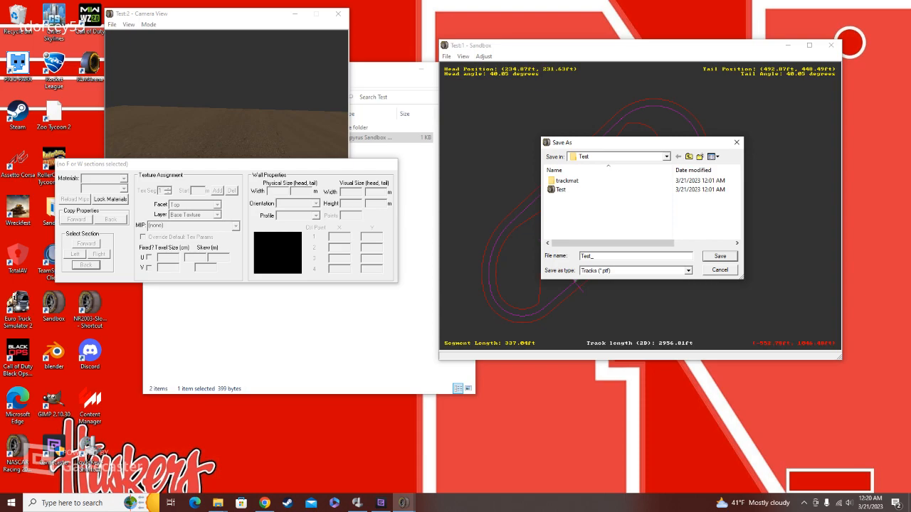
{"action": "type", "text": "_"}
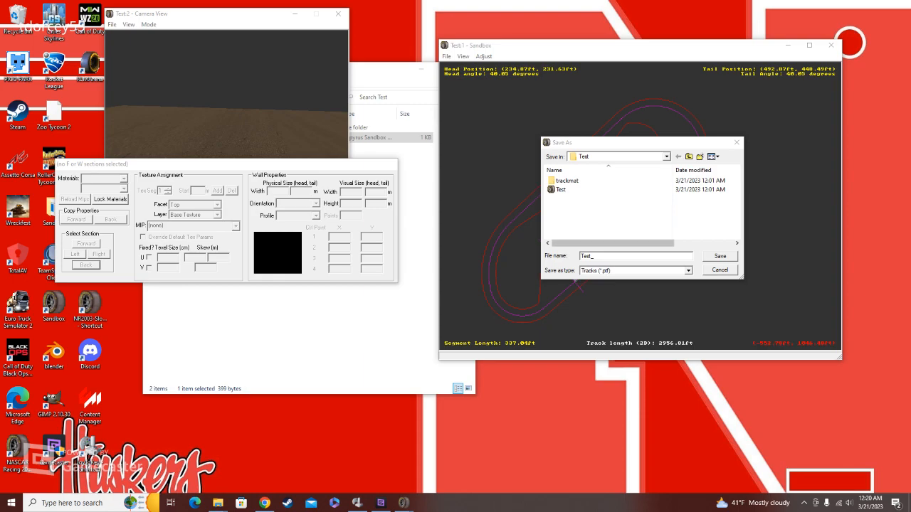
{"action": "type", "text": "1"}
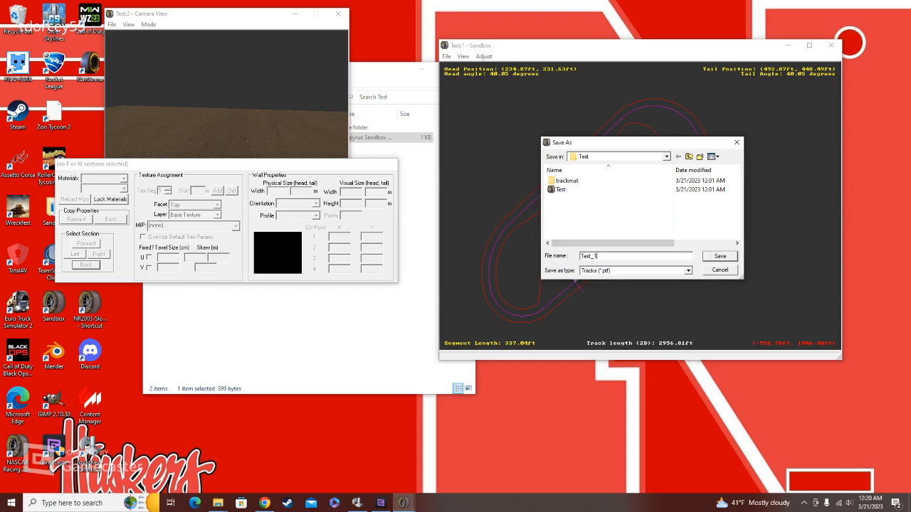
{"action": "key", "text": "Return"}
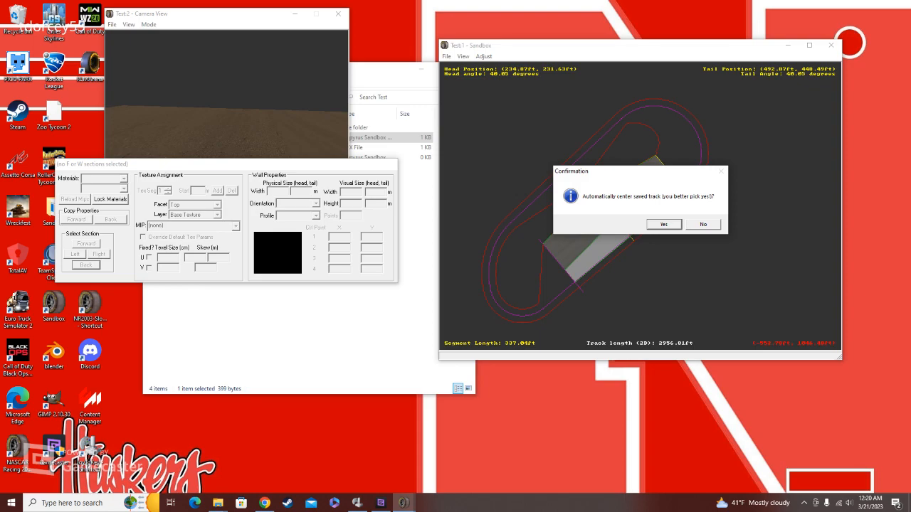
{"action": "key", "text": "Return"}
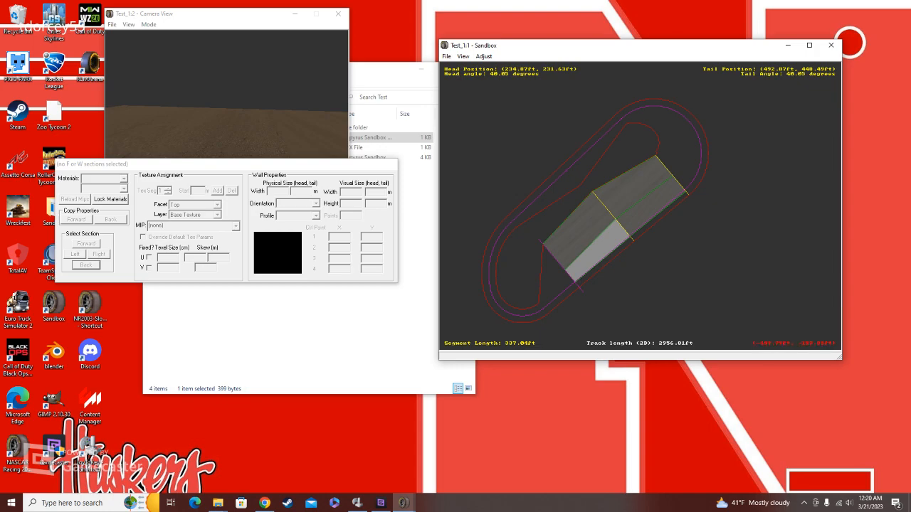
Step: Switch to the file explorer and go up from the Test folder to My_Tracks
{"action": "left_click", "coordinate": [355, 320]}
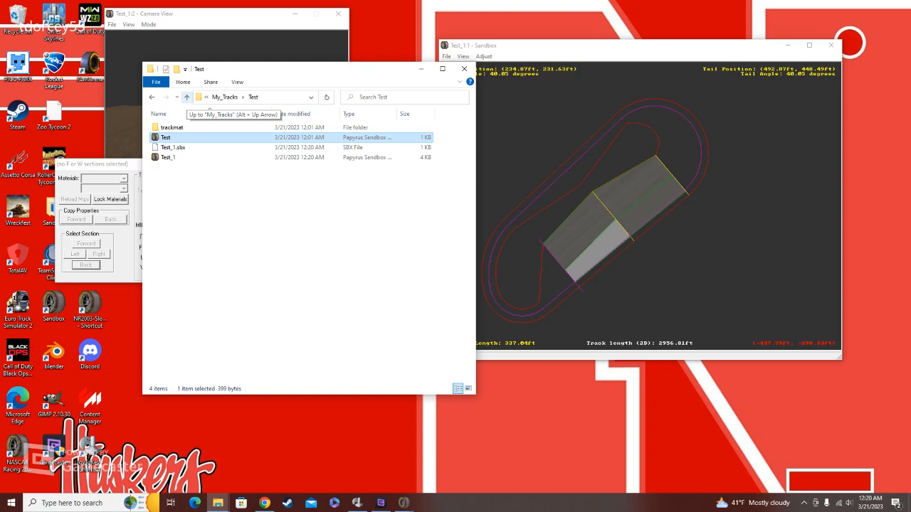
{"action": "left_click", "coordinate": [187, 96]}
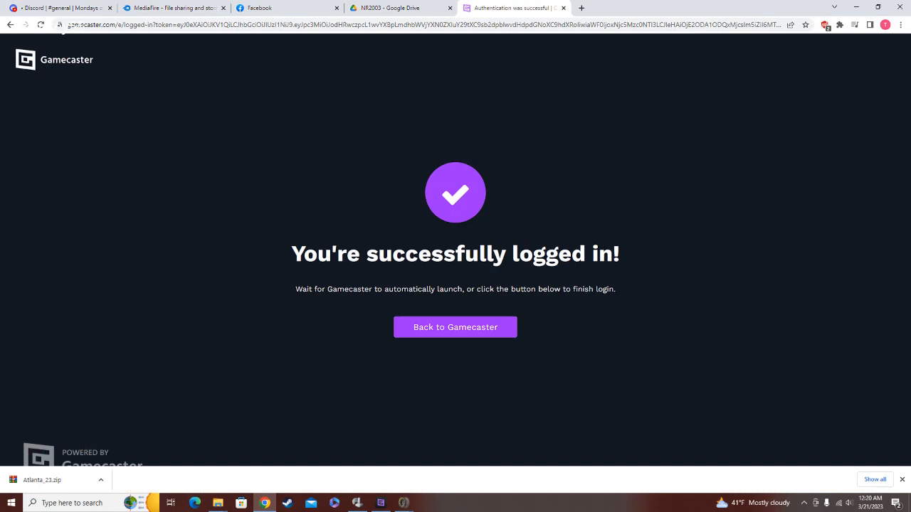
Step: Switch to Chrome and run a Google image search for "dallas go kart track map"
{"action": "left_click", "coordinate": [71, 25]}
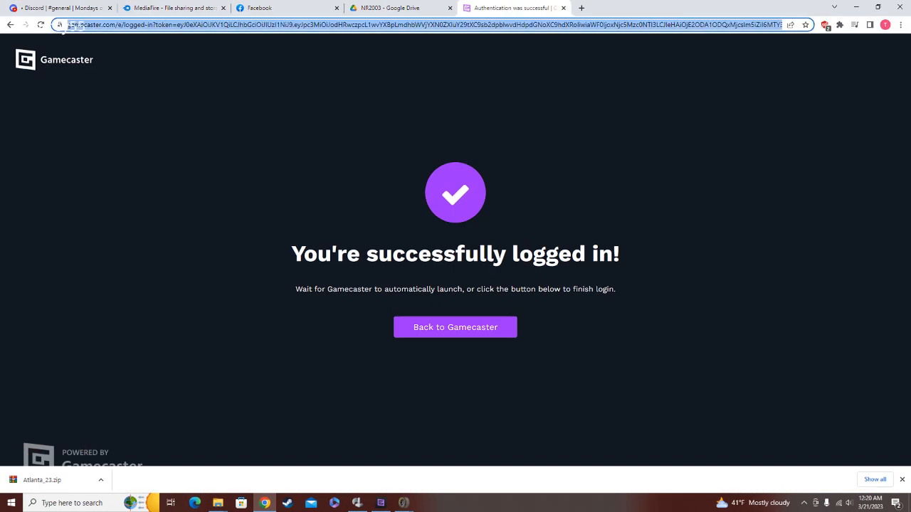
{"action": "type", "text": "dal"}
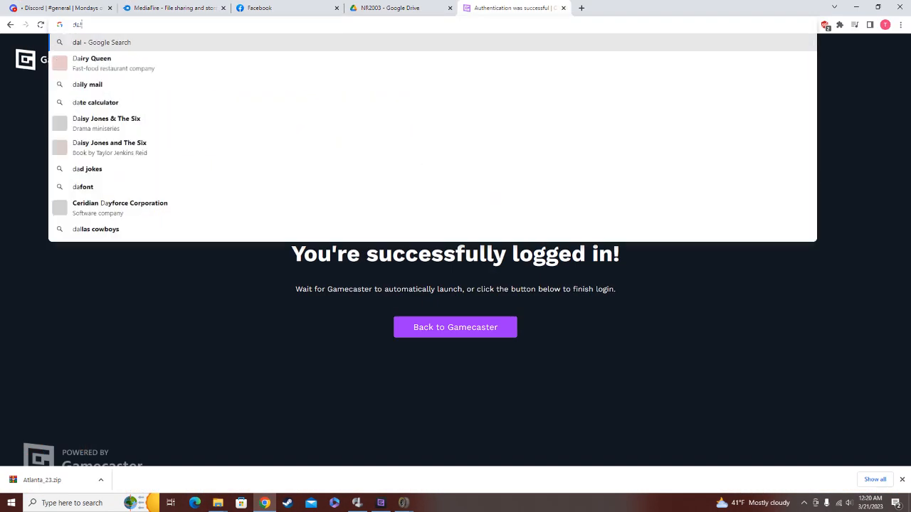
{"action": "type", "text": "las go kart t"}
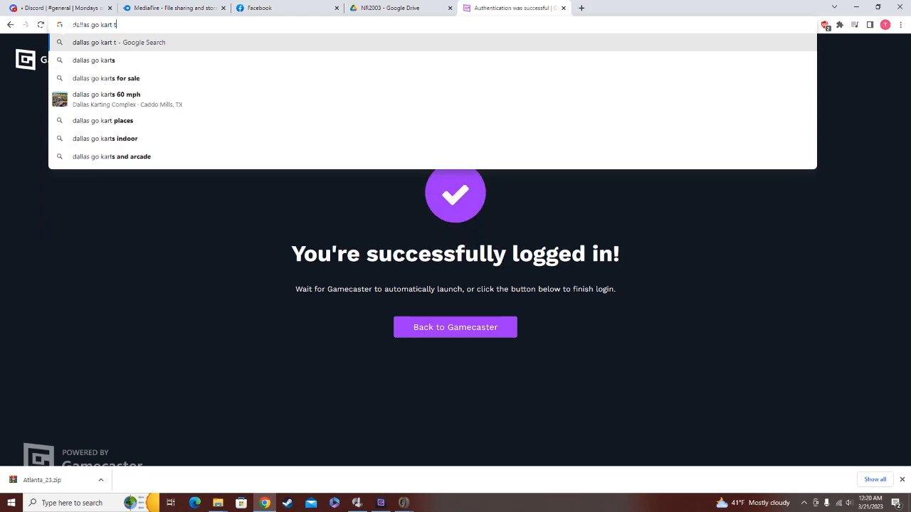
{"action": "type", "text": "rack map"}
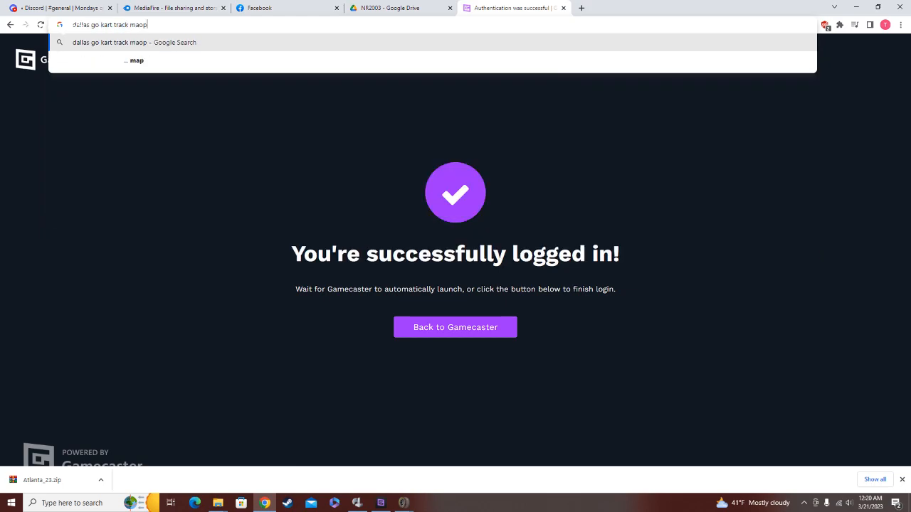
{"action": "key", "text": "Return"}
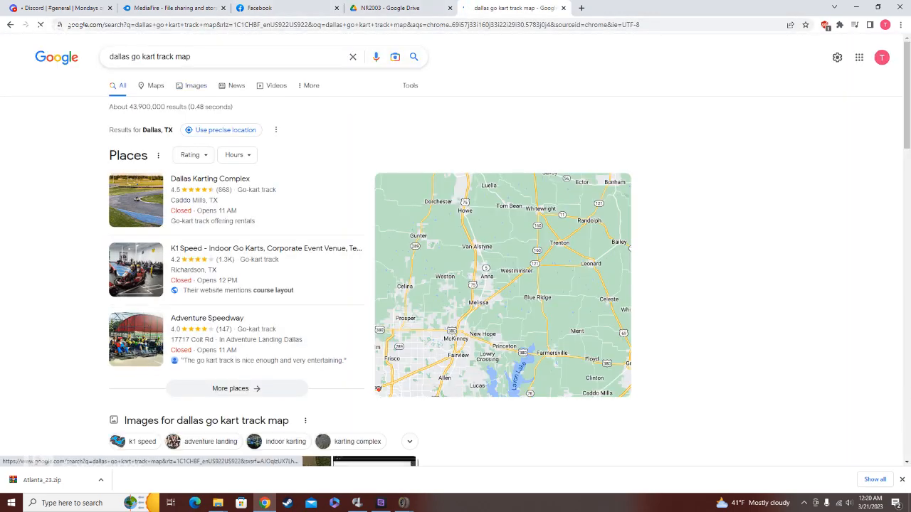
{"action": "left_click", "coordinate": [194, 86]}
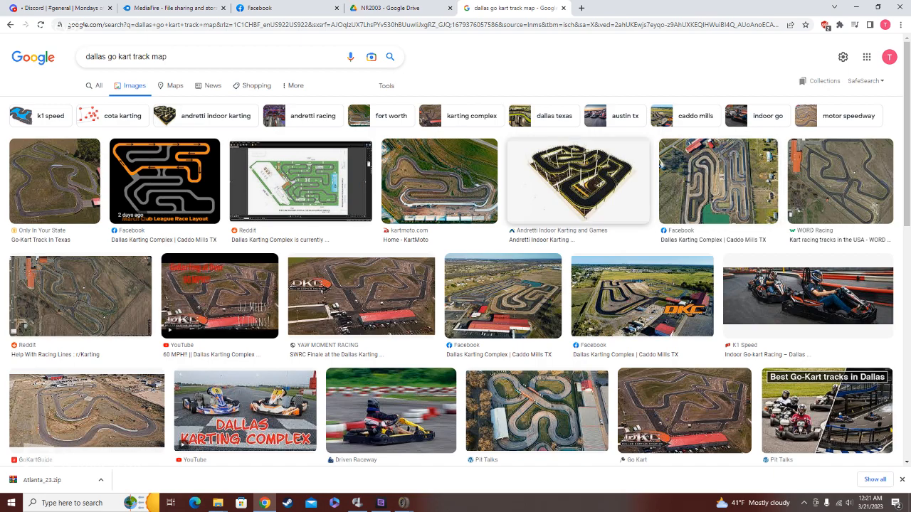
Step: Open the aerial kart track image from kartmoto.com and save it as KM-Map in JPEG format in Background Pictures
{"action": "left_click", "coordinate": [439, 180]}
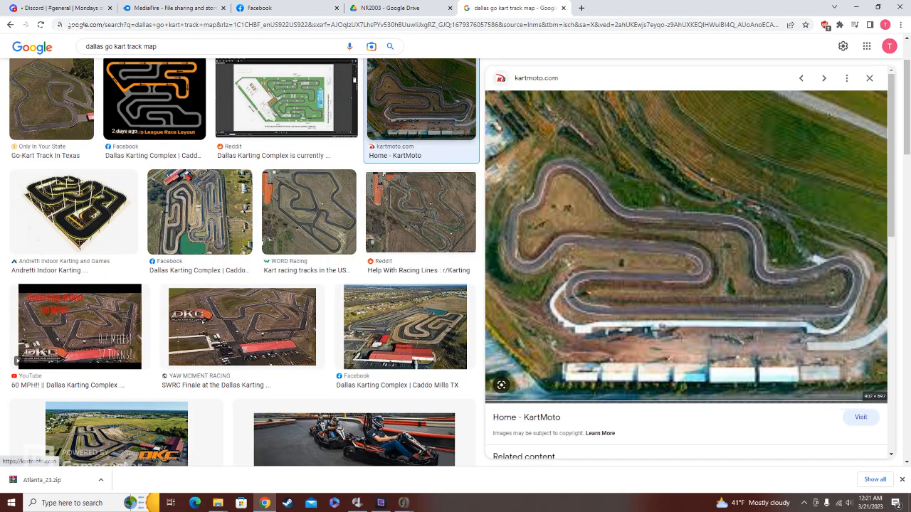
{"action": "right_click", "coordinate": [697, 254]}
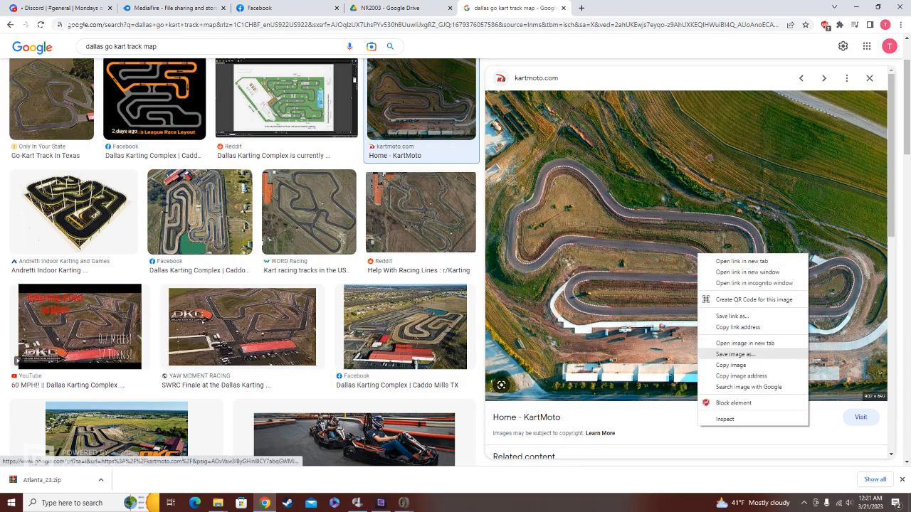
{"action": "left_click", "coordinate": [735, 354]}
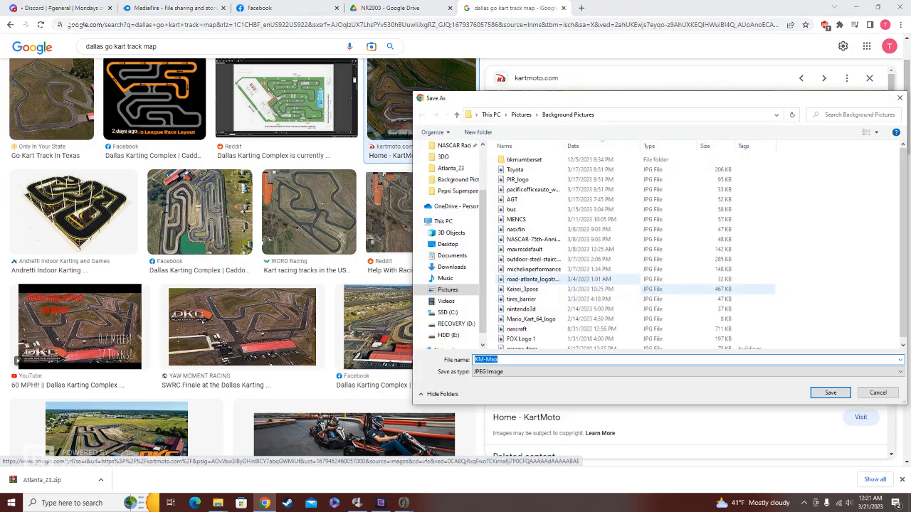
{"action": "key", "text": "Return"}
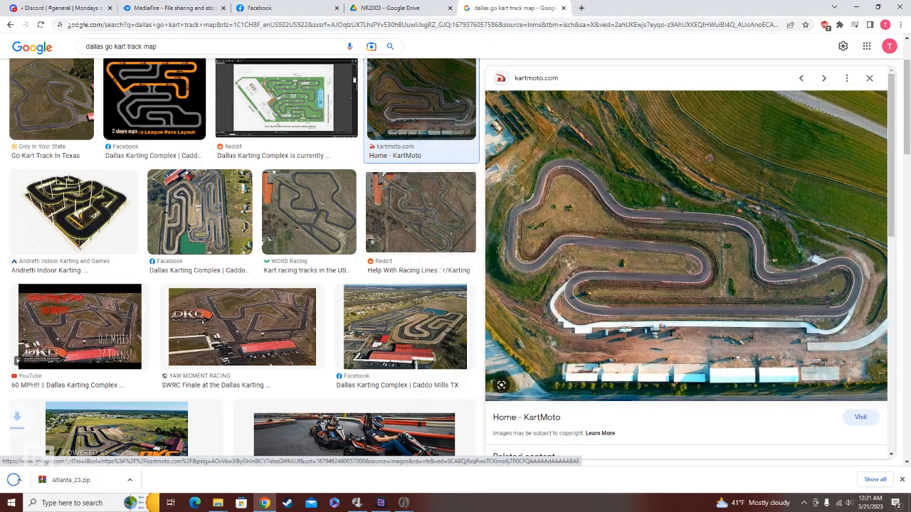
Step: Leave the browser and start GIMP 2.10.30
{"action": "left_click", "coordinate": [264, 503]}
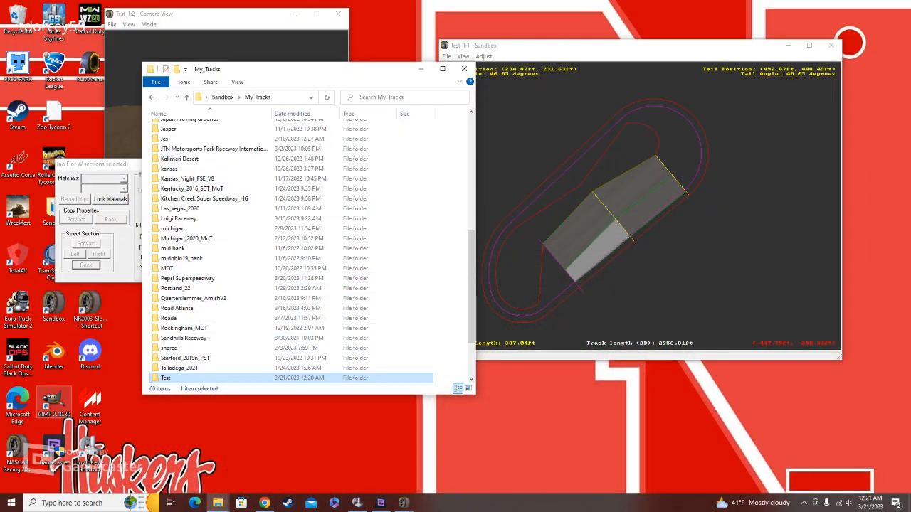
{"action": "left_click", "coordinate": [54, 406]}
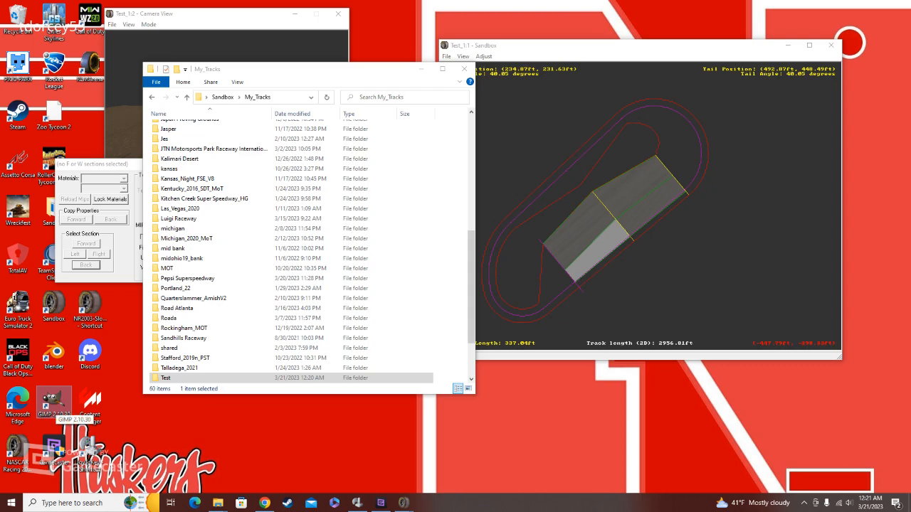
{"action": "double_click", "coordinate": [54, 404]}
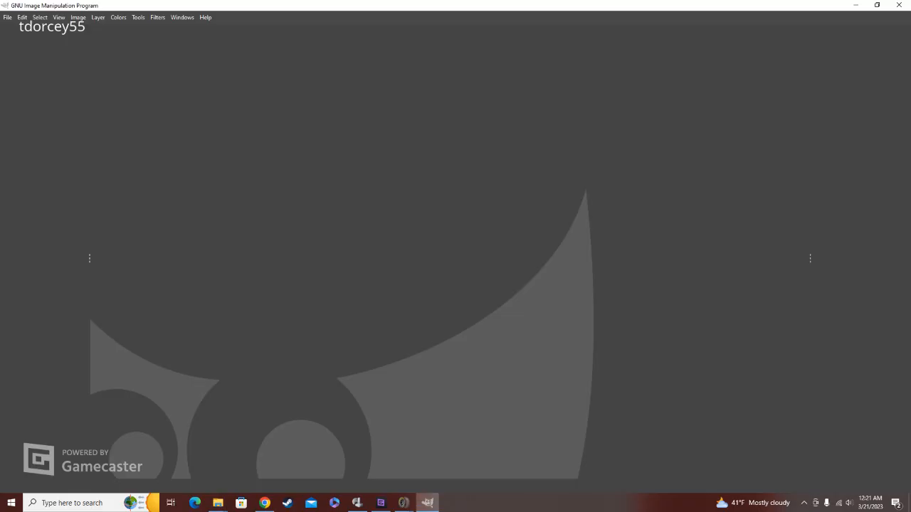
Step: Open KM-Map.jpg from the Background Pictures folder and convert it to the built-in sRGB color profile
{"action": "left_click", "coordinate": [7, 17]}
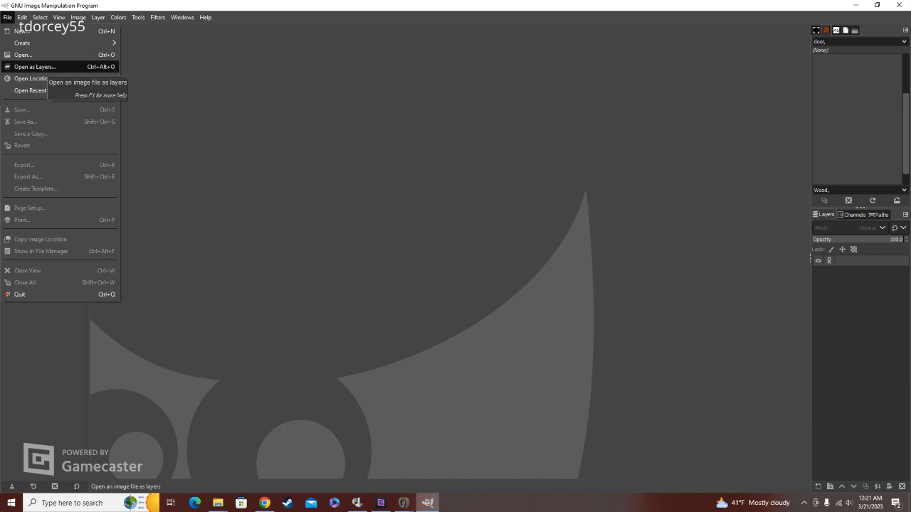
{"action": "left_click", "coordinate": [28, 55]}
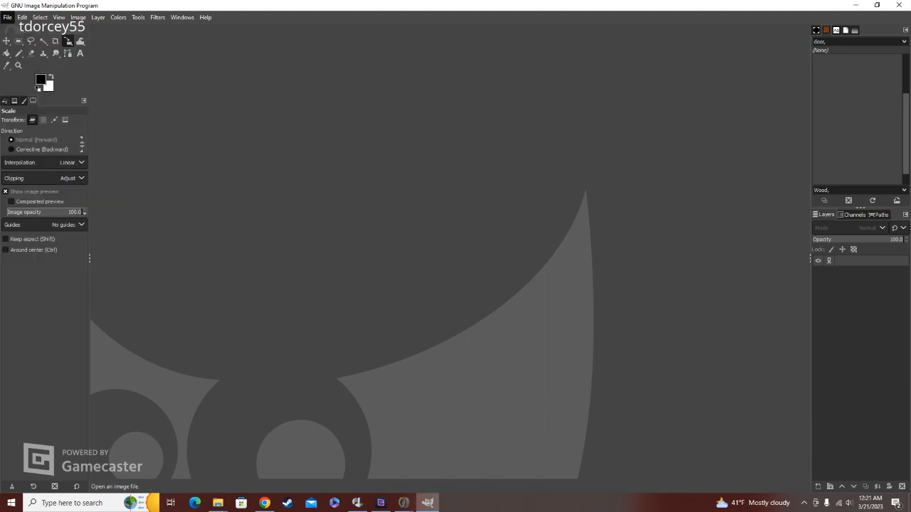
{"action": "left_click", "coordinate": [36, 189]}
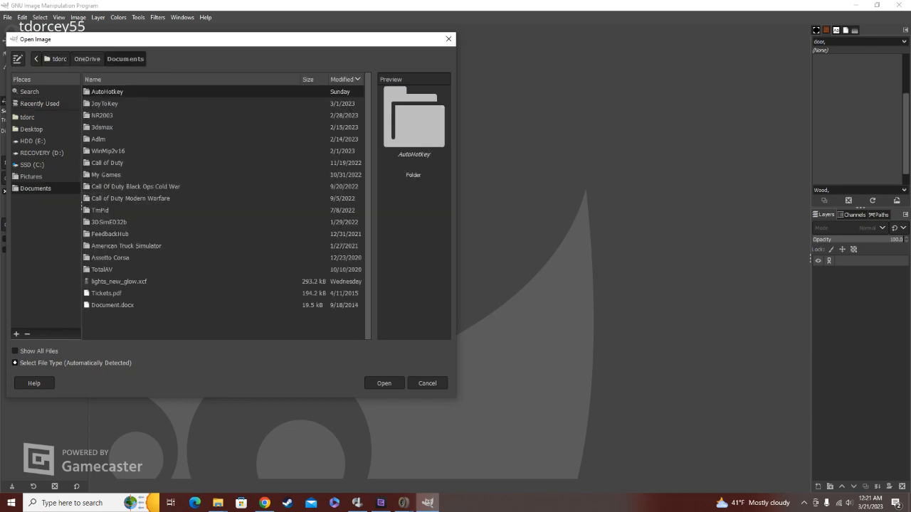
{"action": "left_click", "coordinate": [31, 176]}
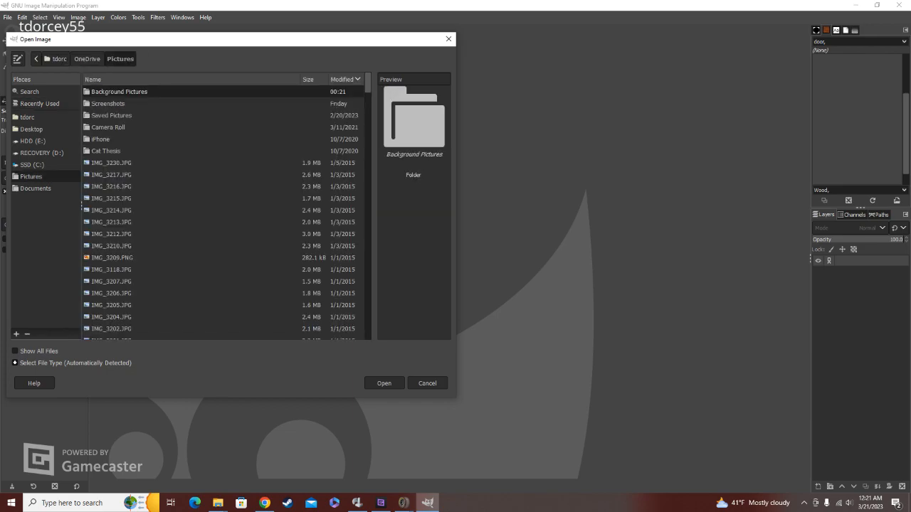
{"action": "double_click", "coordinate": [120, 92]}
{"action": "left_click", "coordinate": [108, 104]}
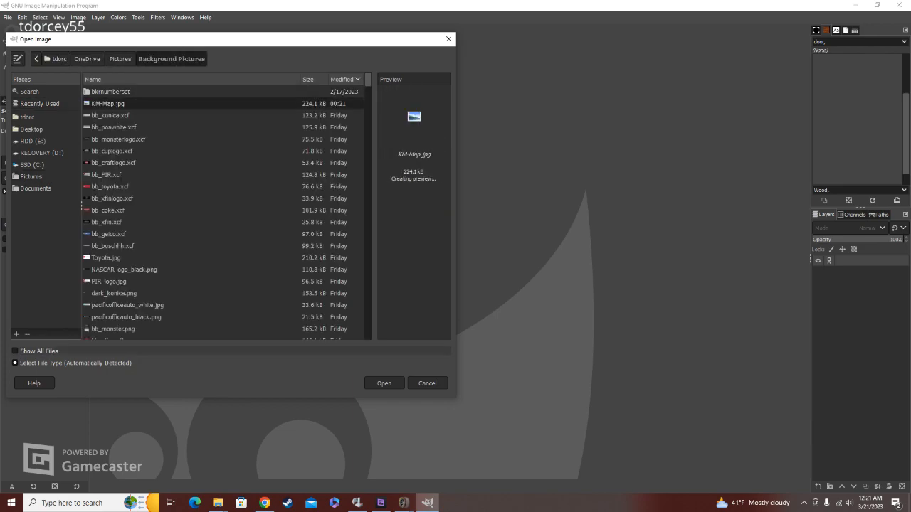
{"action": "left_click", "coordinate": [384, 384]}
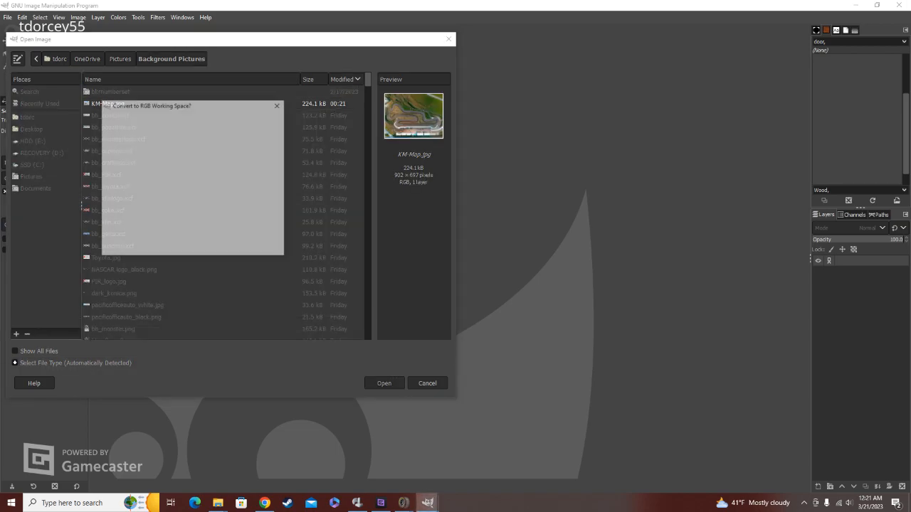
{"action": "left_click", "coordinate": [217, 245]}
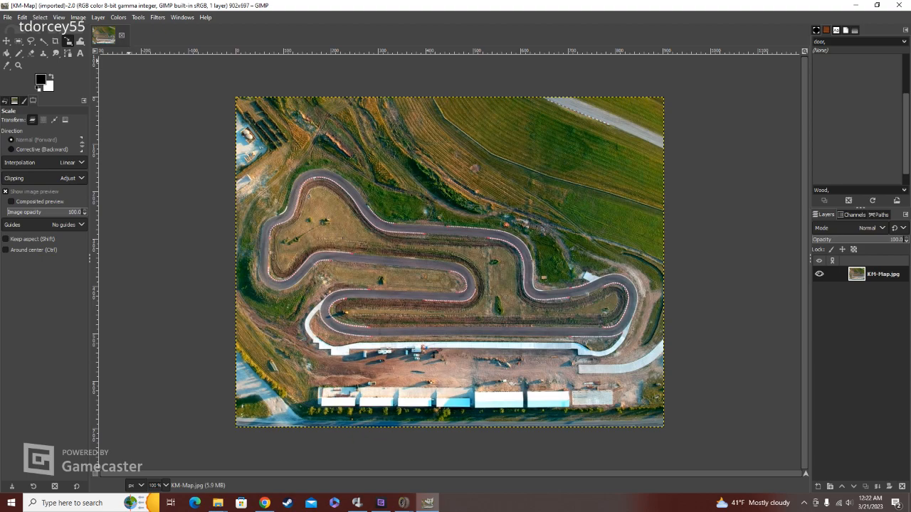
Step: Create a new image 1024 px wide and 1024 px high
{"action": "left_click", "coordinate": [7, 18]}
{"action": "left_click", "coordinate": [25, 25]}
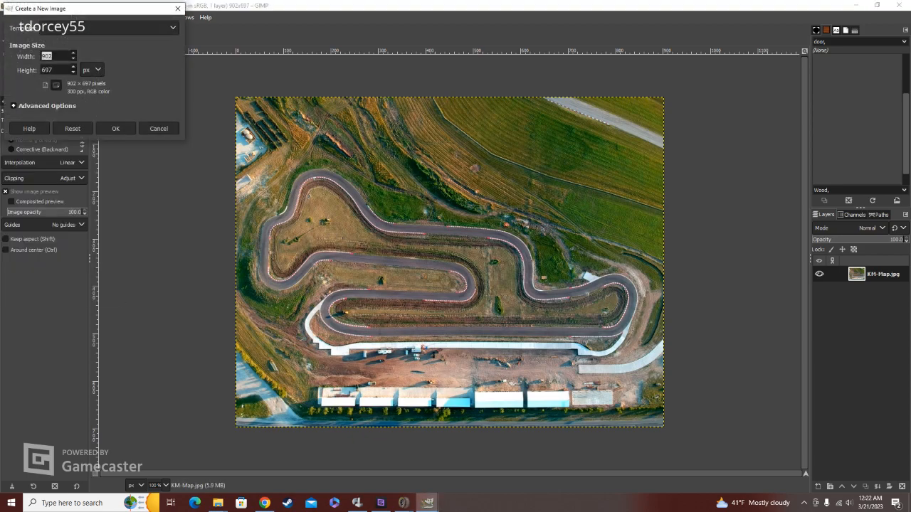
{"action": "type", "text": "1024"}
{"action": "key", "text": "Tab"}
{"action": "type", "text": "1024"}
{"action": "key", "text": "Return"}
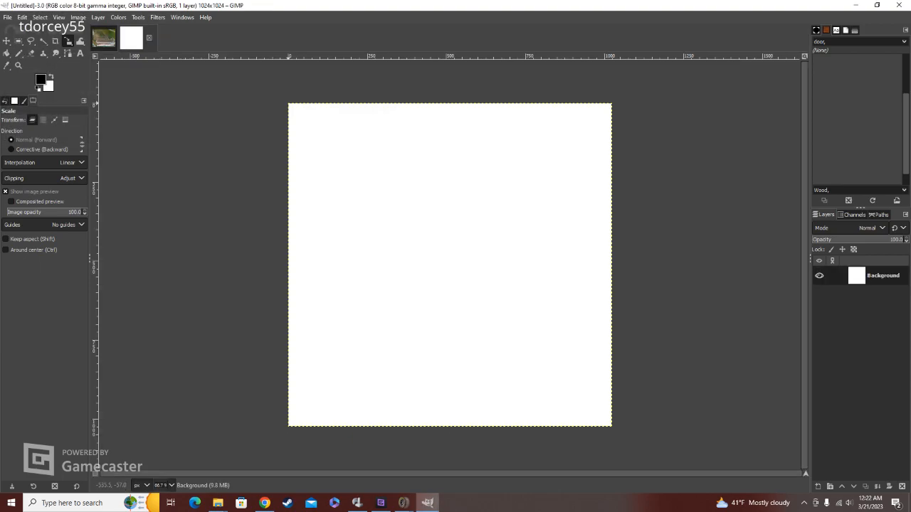
Step: Add an alpha channel to the Background layer and clear its white fill to transparency
{"action": "right_click", "coordinate": [880, 276]}
{"action": "left_click", "coordinate": [839, 294]}
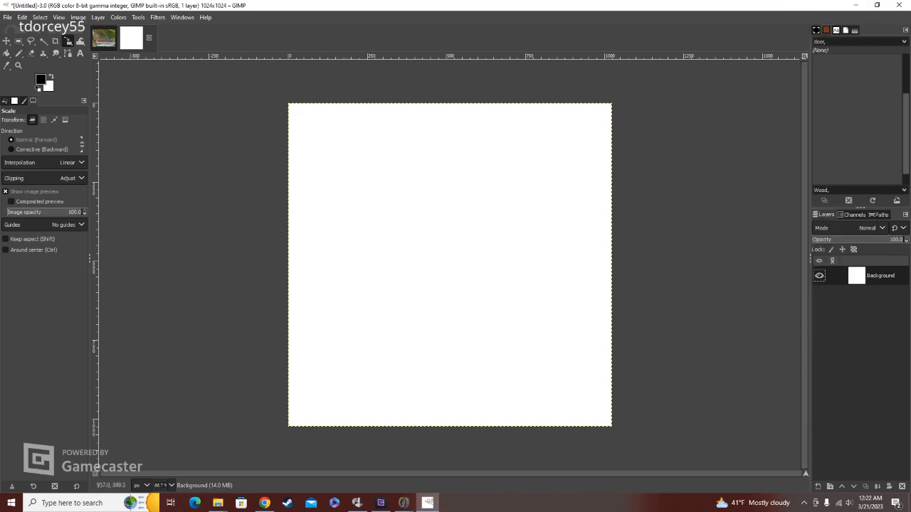
{"action": "key", "text": "u"}
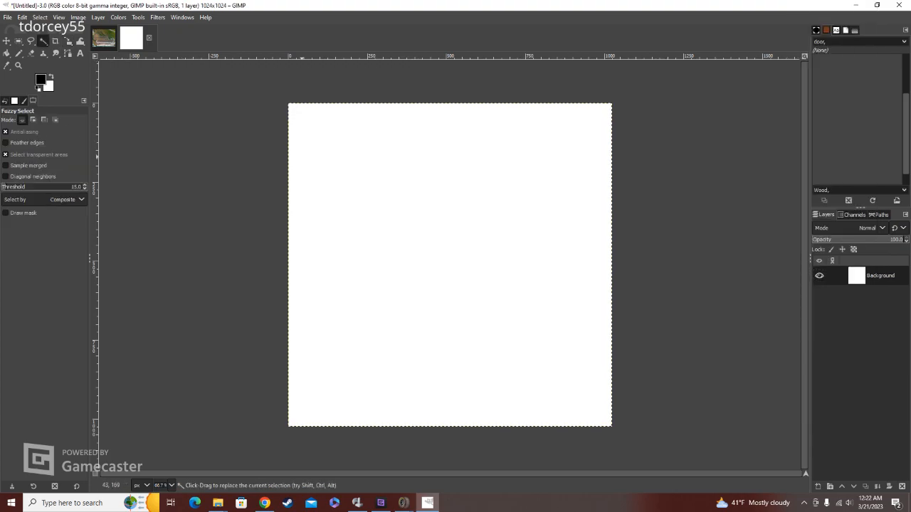
{"action": "key", "text": "Delete"}
Step: Add KM-Map.jpg from the Background Pictures folder as a new layer, converting it to the built-in sRGB color profile
{"action": "left_click", "coordinate": [7, 17]}
{"action": "left_click", "coordinate": [35, 67]}
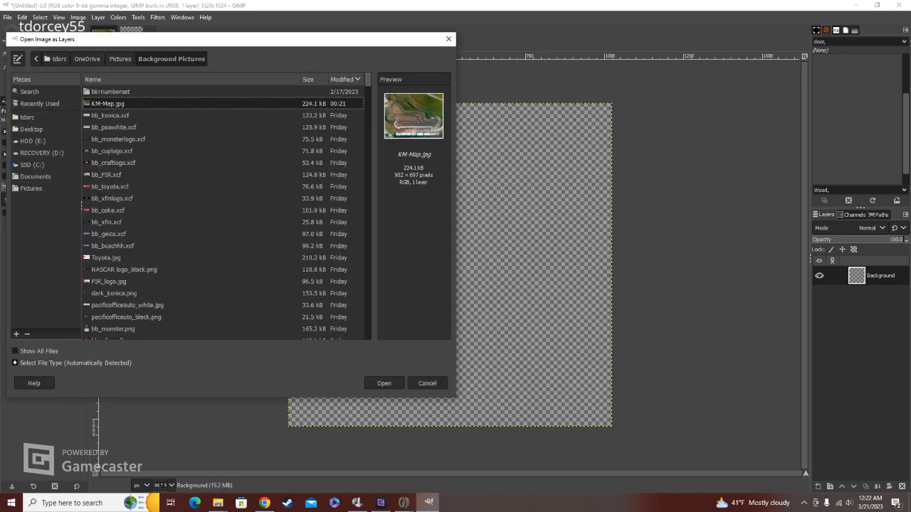
{"action": "key", "text": "Return"}
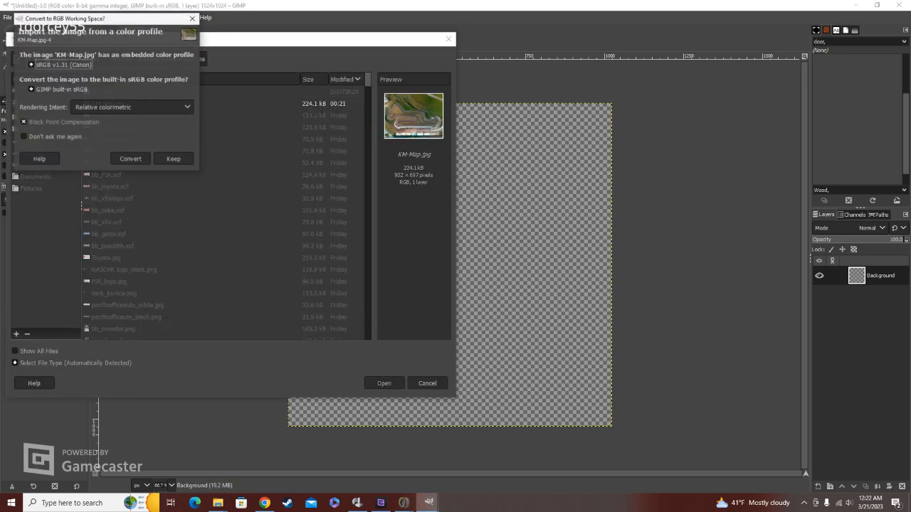
{"action": "left_click", "coordinate": [130, 158]}
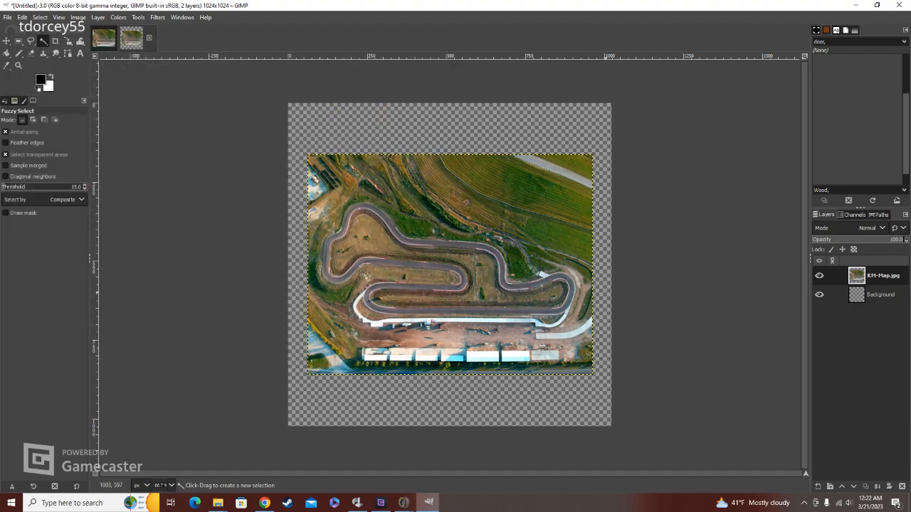
Step: Scale the KM-Map.jpg layer to 1024 x 1024 px and align it so it fills the canvas
{"action": "key", "text": "shift+s"}
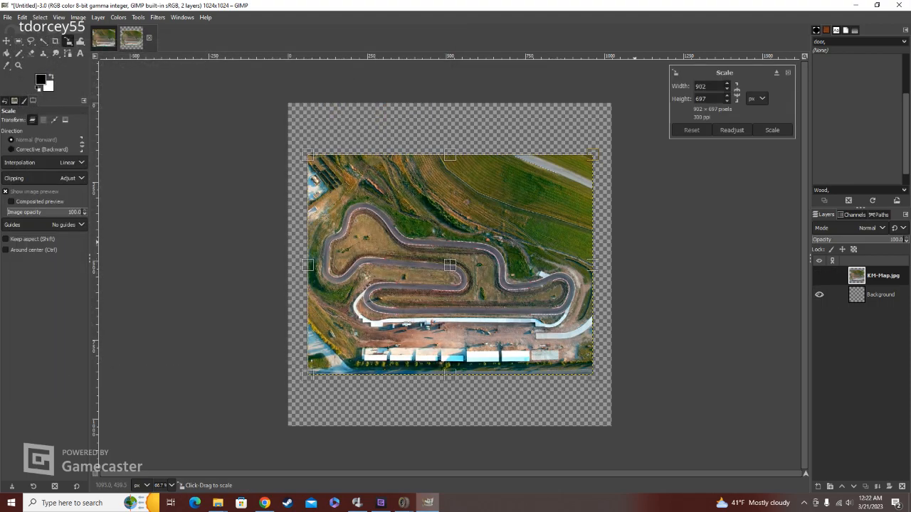
{"action": "type", "text": "1024"}
{"action": "key", "text": "Tab"}
{"action": "type", "text": "1024"}
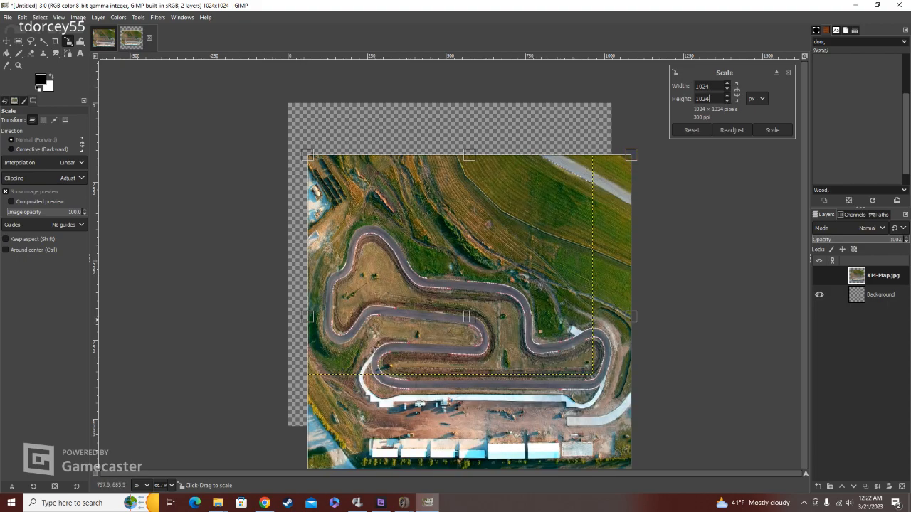
{"action": "left_click_drag", "start_coordinate": [469, 316], "coordinate": [449, 264]}
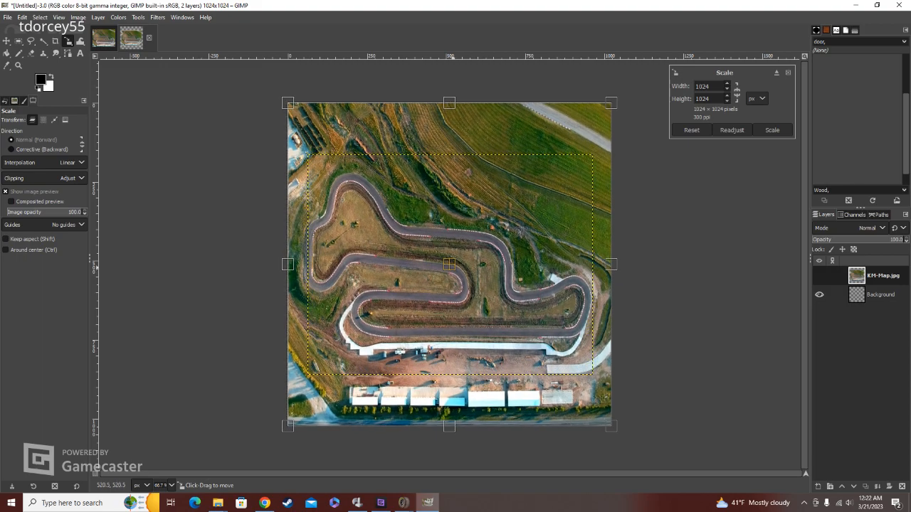
{"action": "key", "text": "Return"}
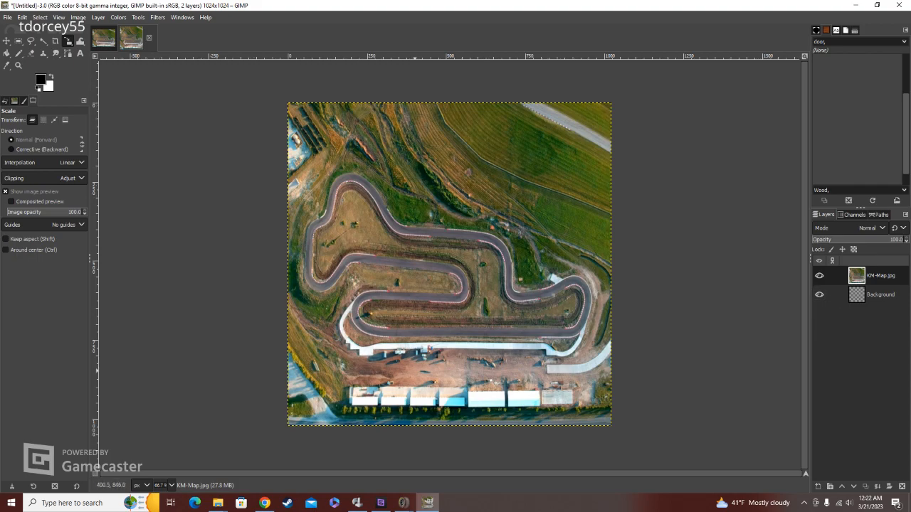
Step: Search the computer for winmip and start WinMip2.exe
{"action": "left_click", "coordinate": [84, 503]}
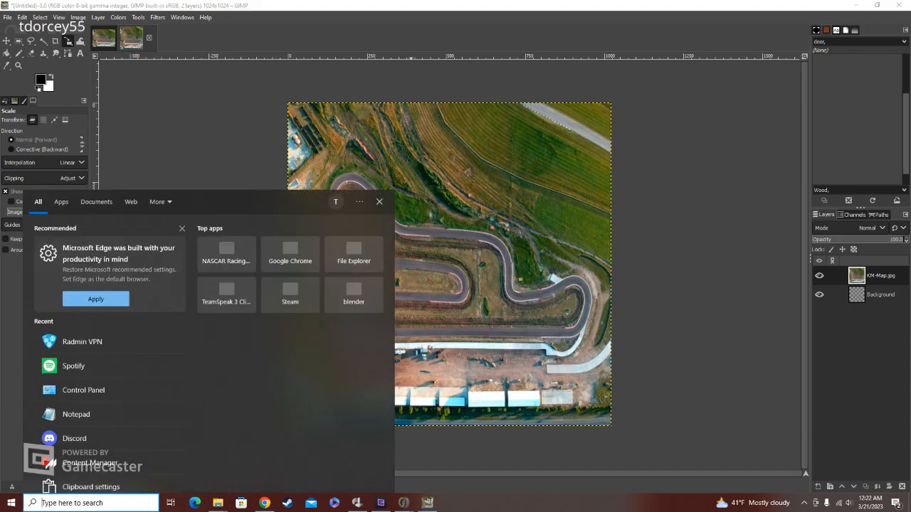
{"action": "type", "text": "winmip"}
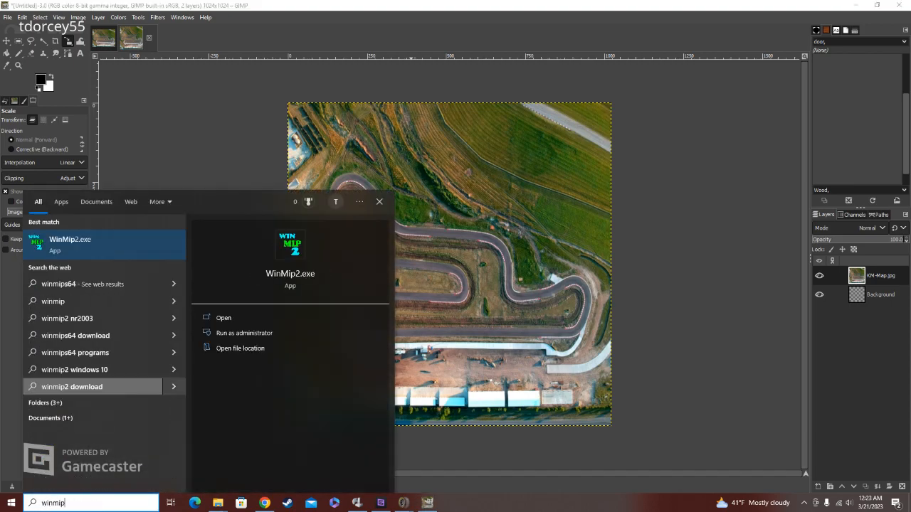
{"action": "left_click", "coordinate": [97, 244]}
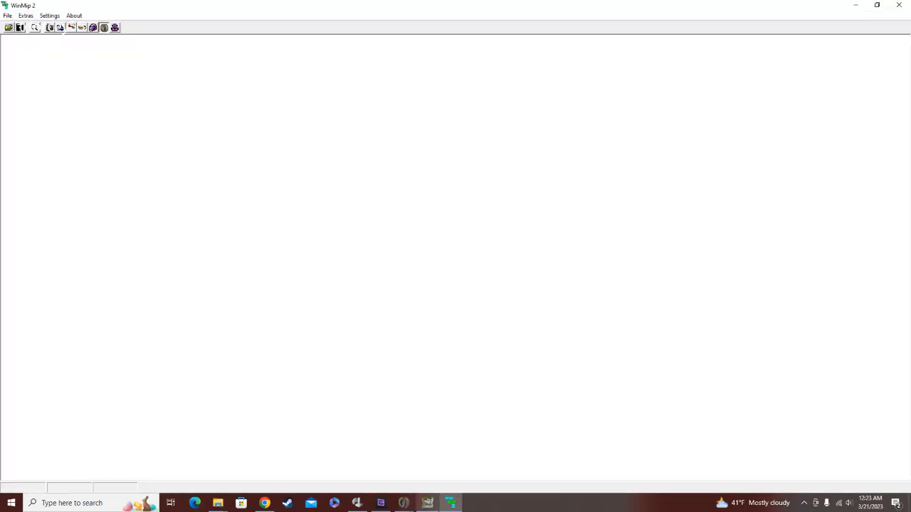
Step: Switch back to GIMP and begin exporting the image under the file name map.tga
{"action": "left_click", "coordinate": [427, 503]}
{"action": "left_click", "coordinate": [7, 17]}
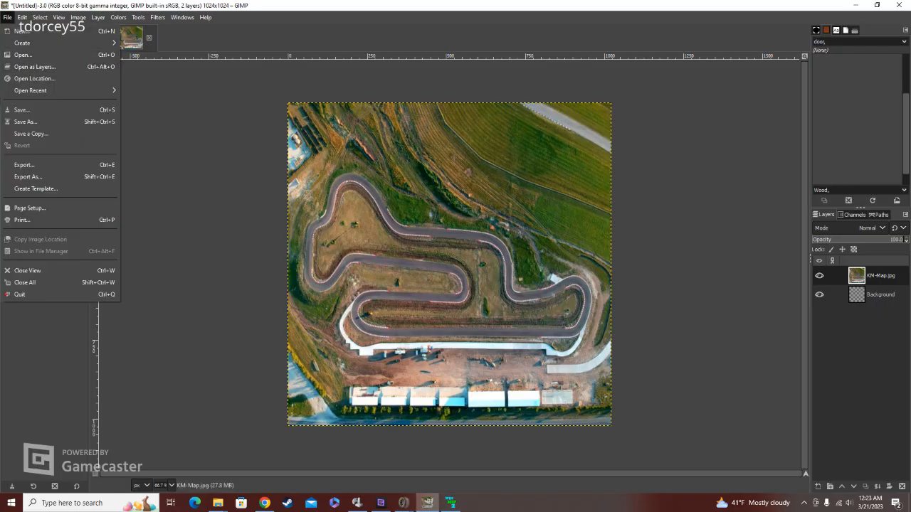
{"action": "left_click", "coordinate": [29, 176]}
{"action": "left_click", "coordinate": [91, 40]}
{"action": "key", "text": "BackSpace"}
{"action": "type", "text": "tga"}
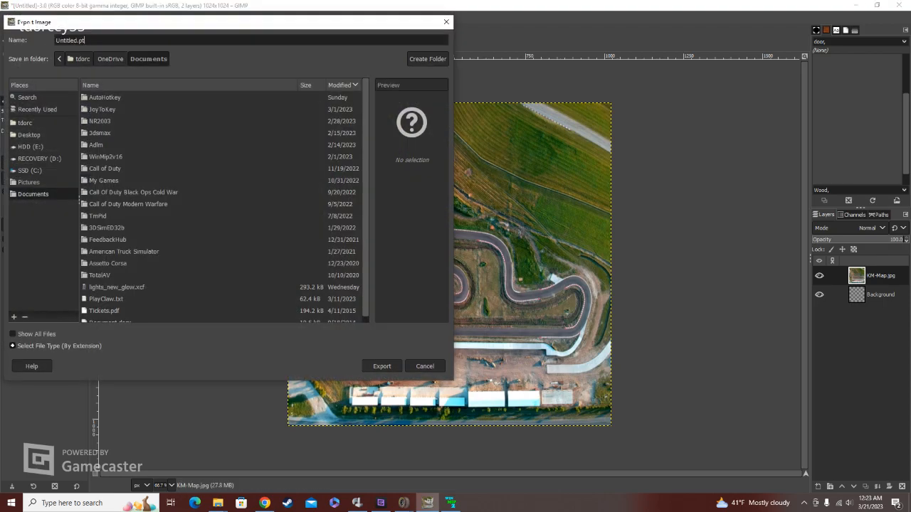
{"action": "key", "text": "BackSpace"}
{"action": "key", "text": "BackSpace"}
{"action": "key", "text": "BackSpace"}
{"action": "key", "text": "BackSpace"}
{"action": "type", "text": "tga"}
{"action": "key", "text": "BackSpace"}
{"action": "key", "text": "BackSpace"}
{"action": "key", "text": "BackSpace"}
{"action": "key", "text": "BackSpace"}
{"action": "key", "text": "BackSpace"}
{"action": "key", "text": "BackSpace"}
{"action": "key", "text": "BackSpace"}
{"action": "key", "text": "BackSpace"}
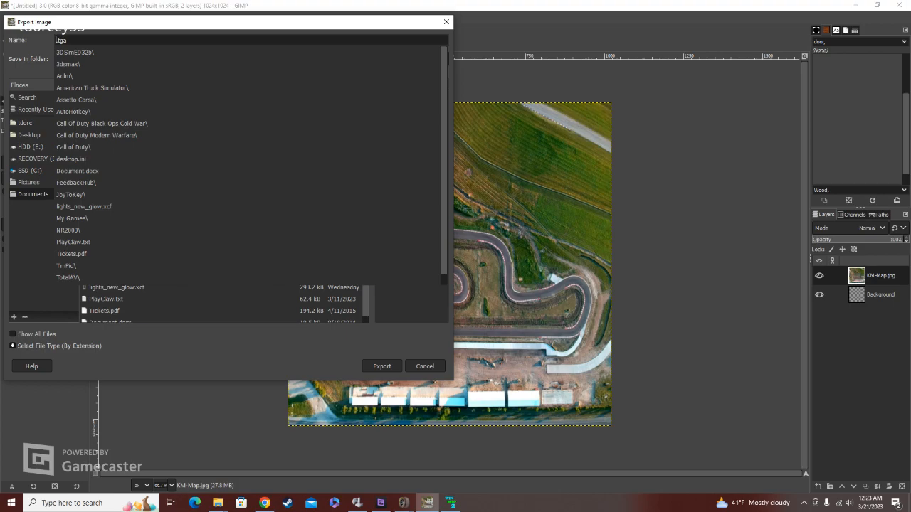
{"action": "type", "text": "map"}
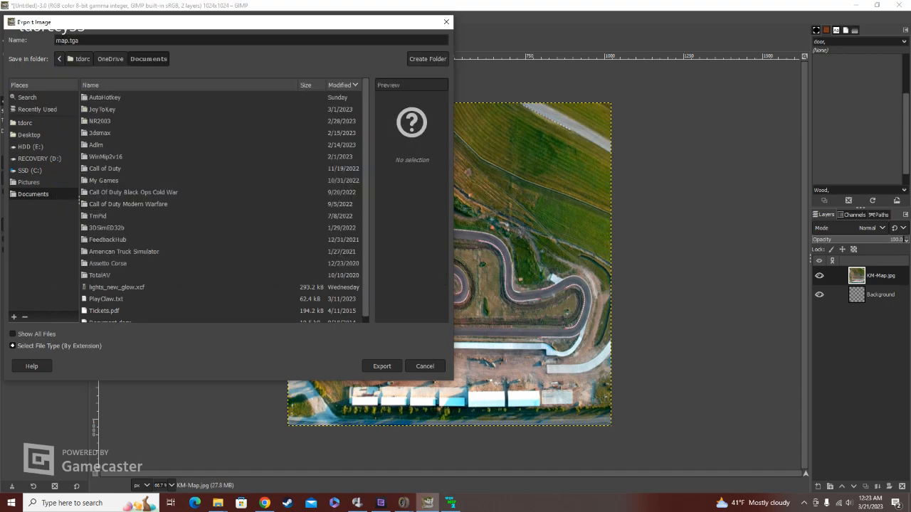
Step: Export the TGA into the Background Pictures folder with RLE compression and a bottom-left origin
{"action": "left_click", "coordinate": [29, 182]}
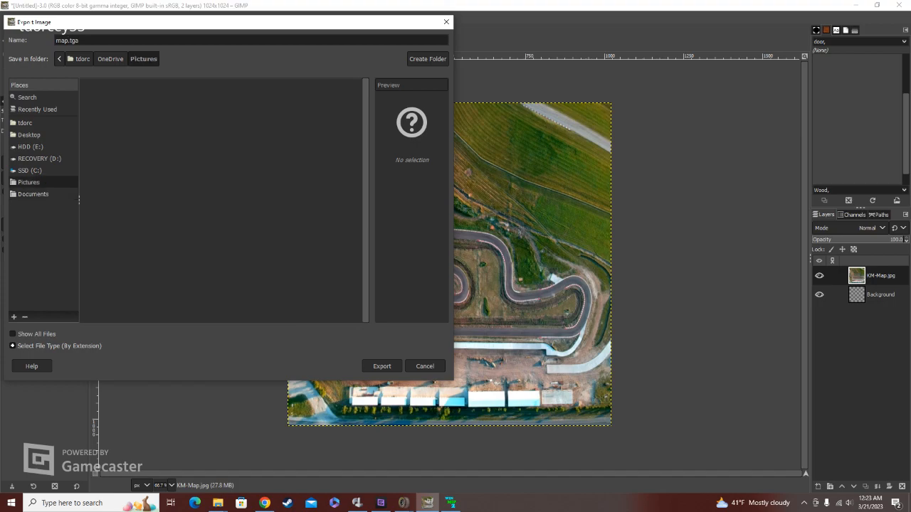
{"action": "double_click", "coordinate": [117, 97]}
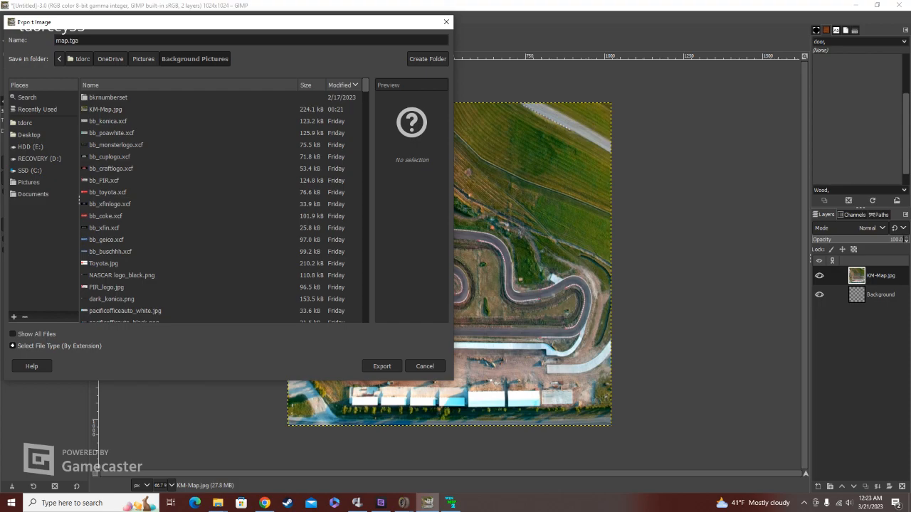
{"action": "left_click", "coordinate": [381, 366]}
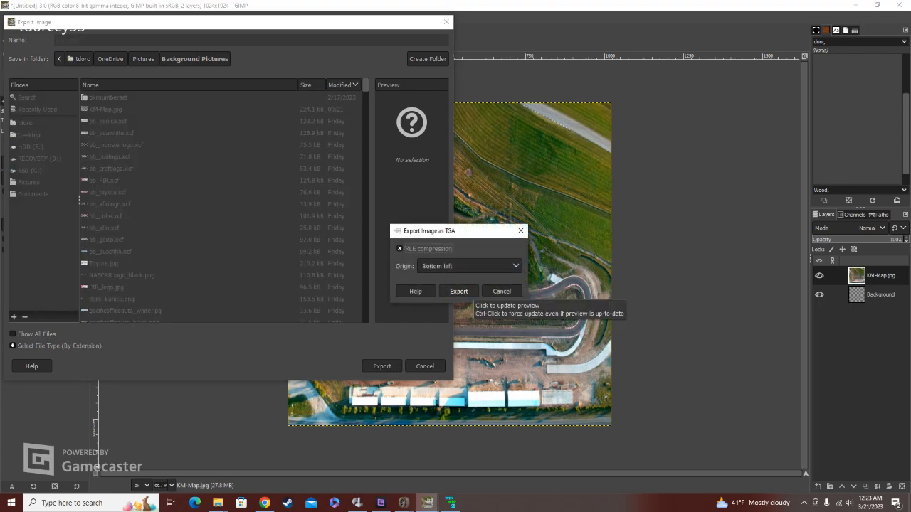
{"action": "left_click", "coordinate": [459, 291]}
Step: Switch to WinMip 2 and open map.tga from the Background Pictures folder
{"action": "left_click", "coordinate": [450, 503]}
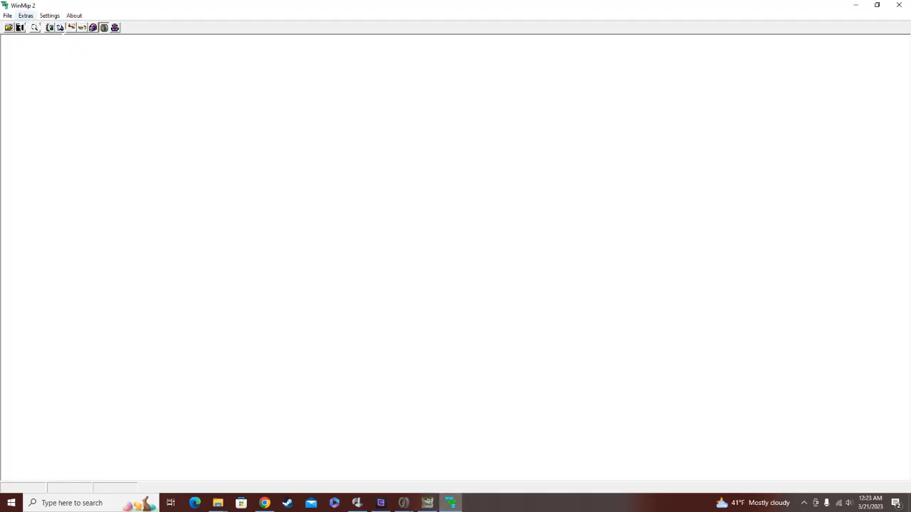
{"action": "left_click", "coordinate": [9, 28]}
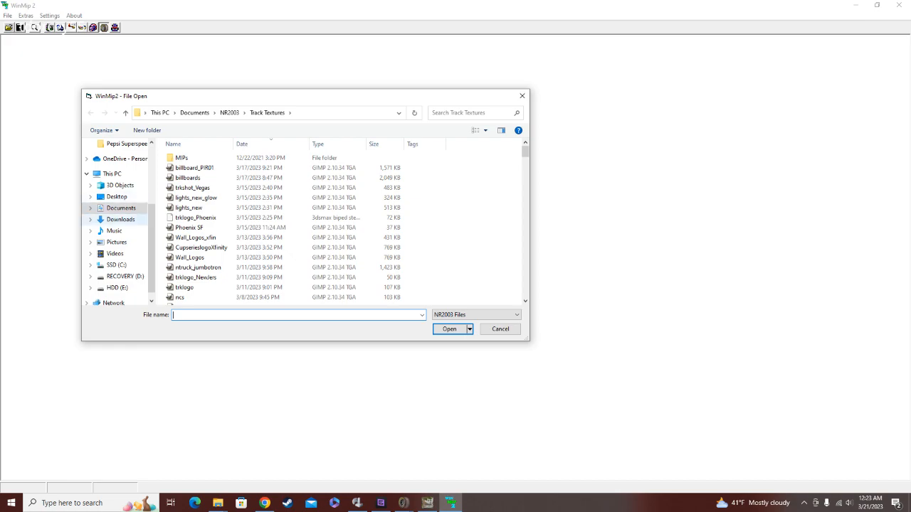
{"action": "left_click", "coordinate": [116, 242]}
{"action": "double_click", "coordinate": [201, 157]}
{"action": "left_click", "coordinate": [181, 167]}
{"action": "key", "text": "Return"}
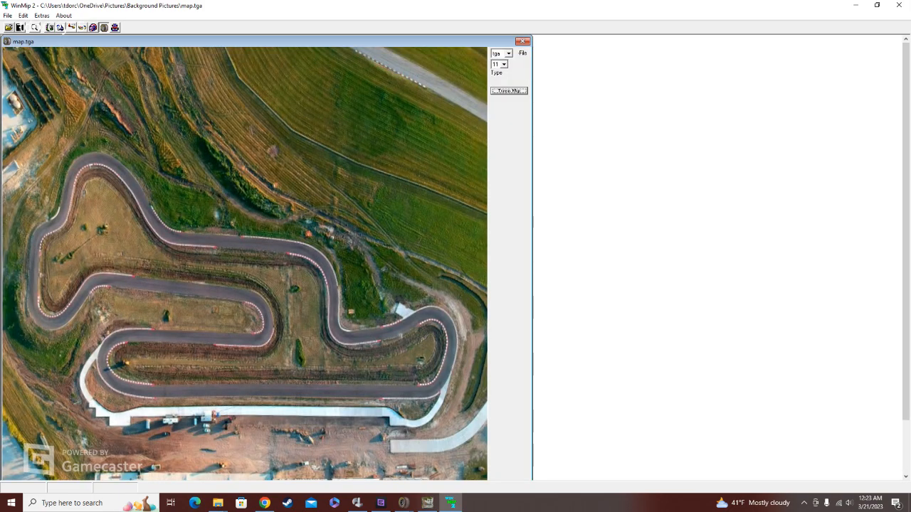
Step: Change the map's file format to mip, with type 11 and mapping 3
{"action": "left_click", "coordinate": [509, 53]}
{"action": "left_click", "coordinate": [501, 74]}
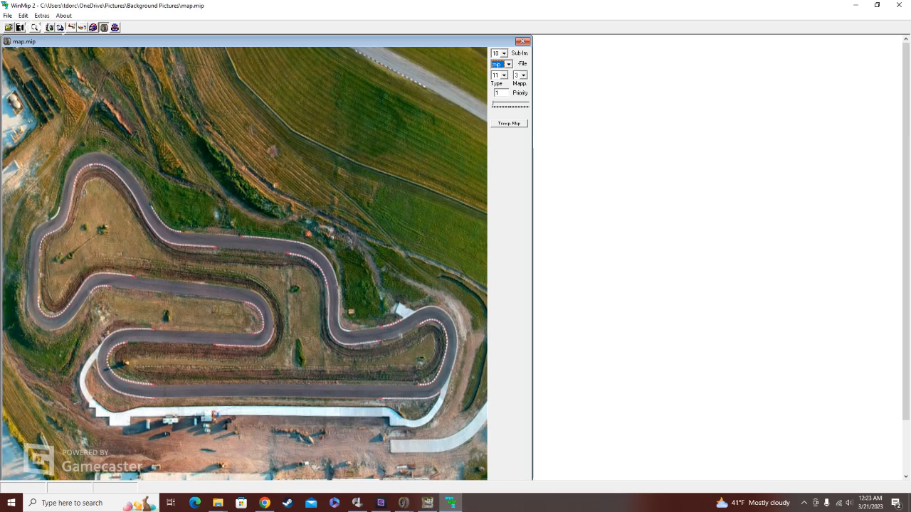
{"action": "left_click", "coordinate": [504, 75]}
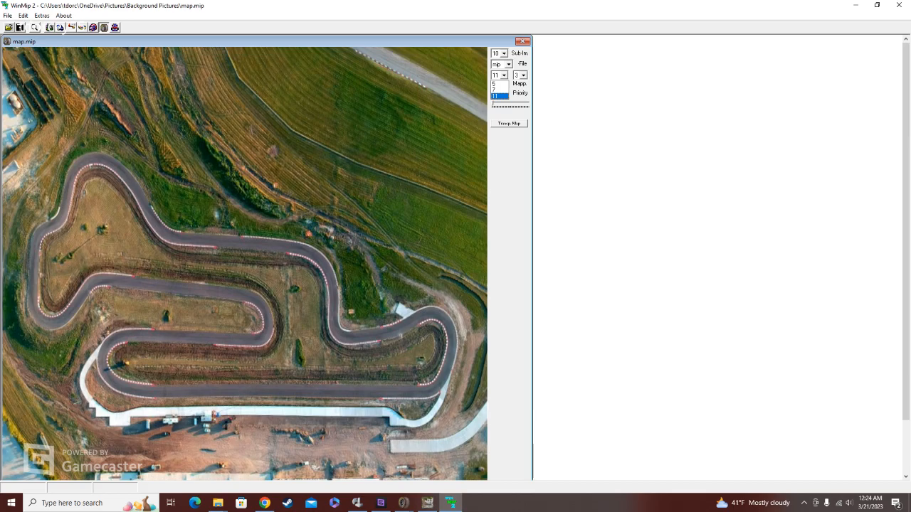
{"action": "left_click", "coordinate": [499, 96]}
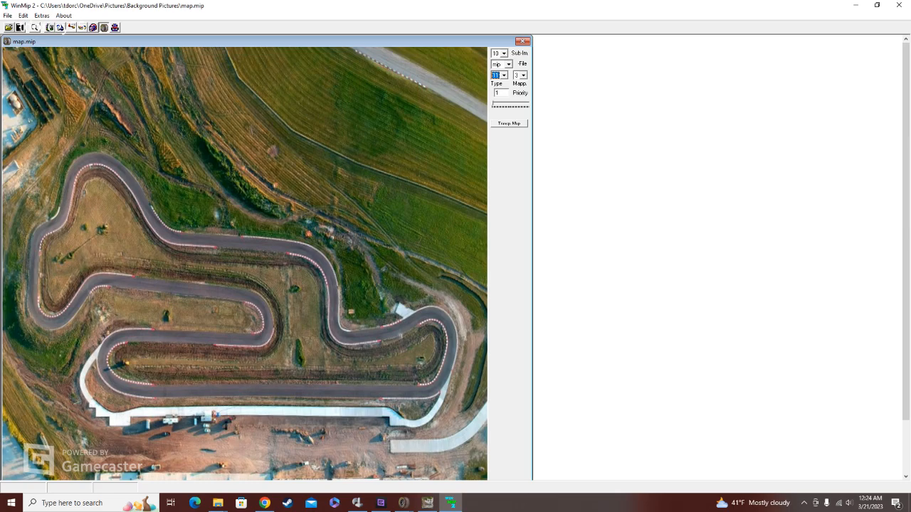
{"action": "left_click", "coordinate": [524, 75]}
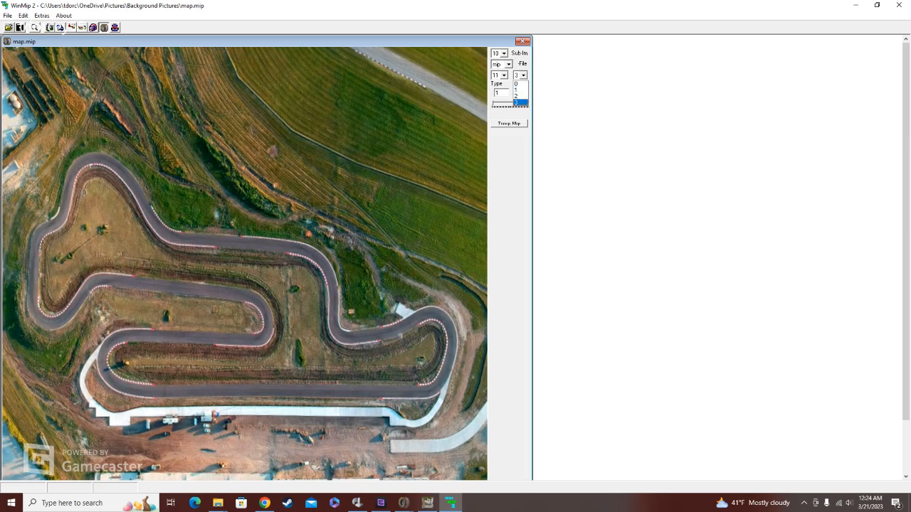
{"action": "left_click", "coordinate": [521, 102]}
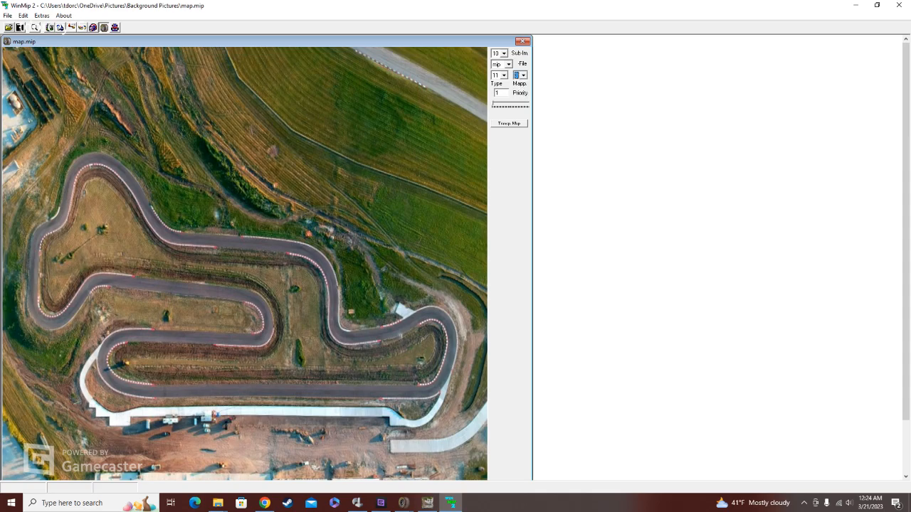
{"action": "key", "text": "Tab"}
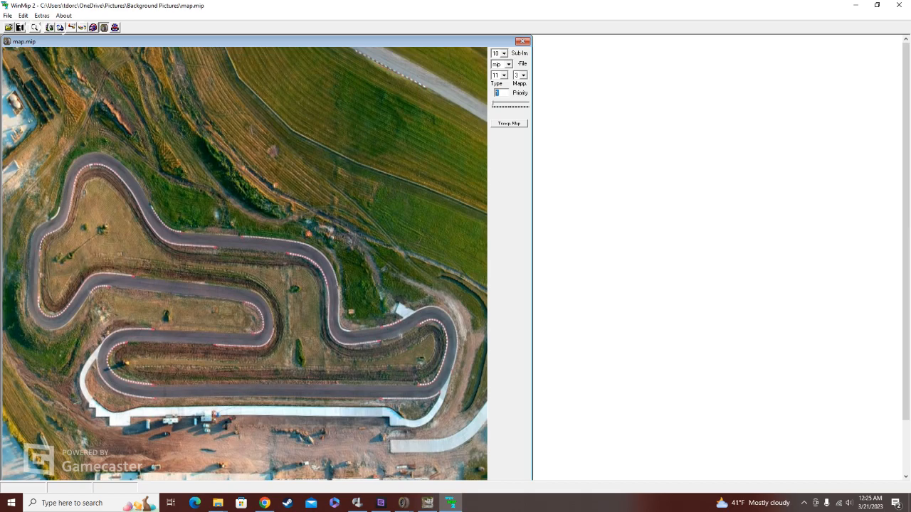
Step: Save the map as map.mip in the Test folder under Desktop, Sandbox, My_Tracks
{"action": "left_click", "coordinate": [20, 27]}
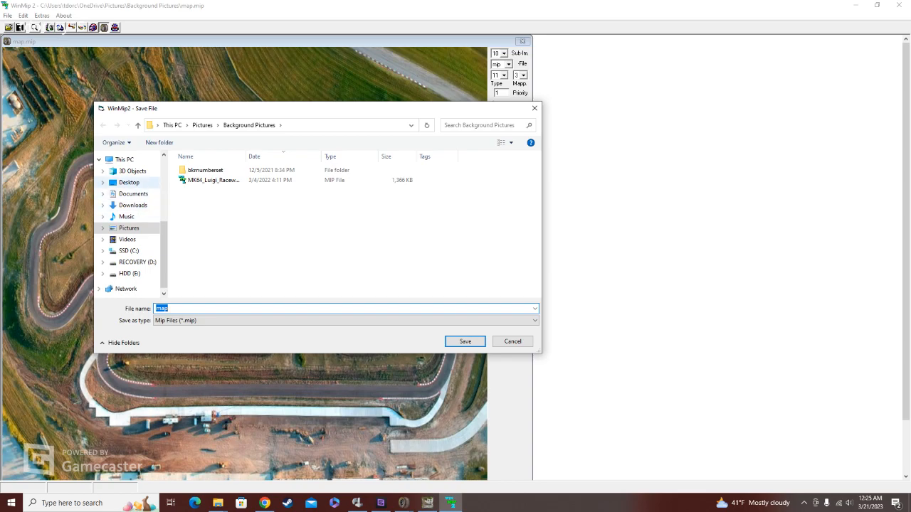
{"action": "left_click", "coordinate": [129, 182]}
{"action": "double_click", "coordinate": [198, 170]}
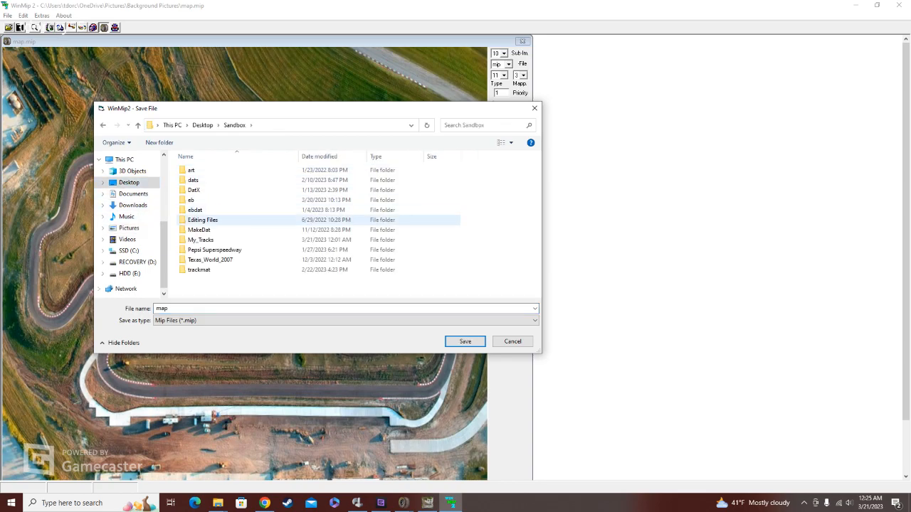
{"action": "left_click", "coordinate": [201, 239]}
{"action": "double_click", "coordinate": [201, 240]}
{"action": "scroll", "coordinate": [227, 270], "scroll_direction": "down", "scroll_amount": 8}
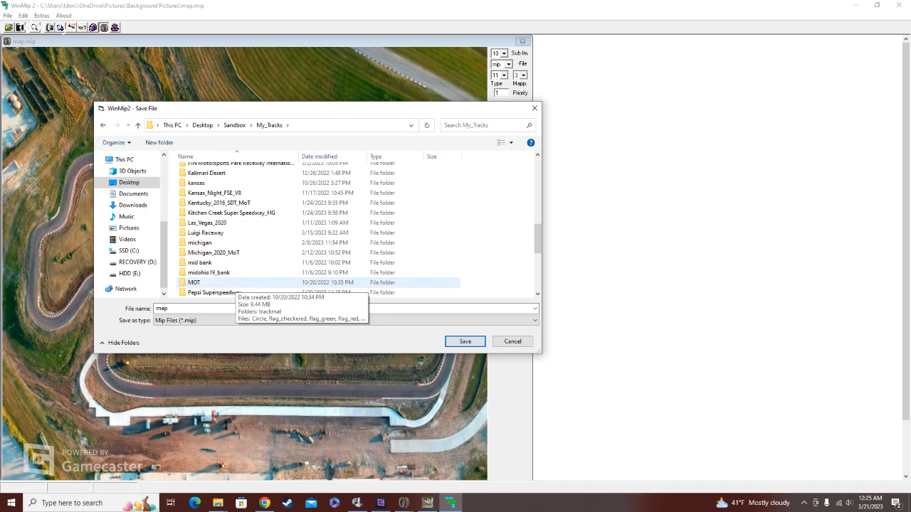
{"action": "double_click", "coordinate": [193, 233]}
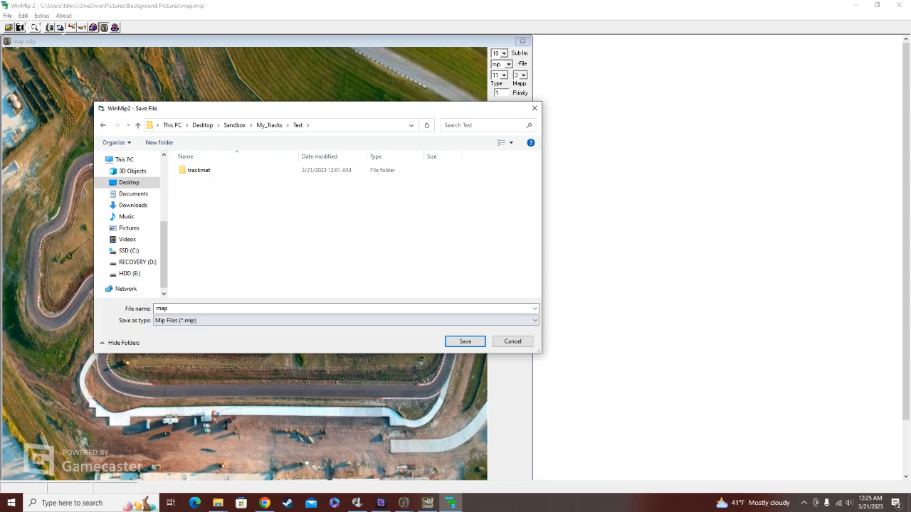
{"action": "left_click", "coordinate": [465, 342]}
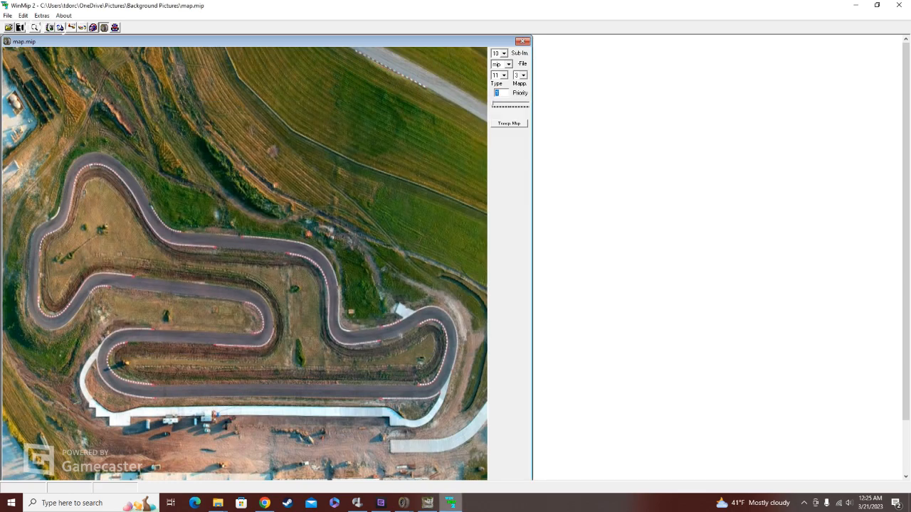
Step: Switch to File Explorer and open the Test track folder to check for the saved map file
{"action": "left_click", "coordinate": [450, 503]}
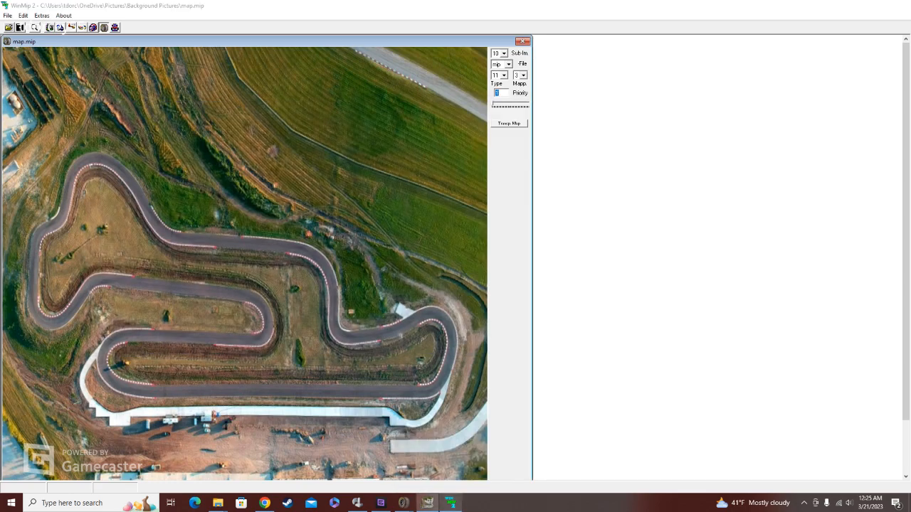
{"action": "left_click", "coordinate": [427, 503]}
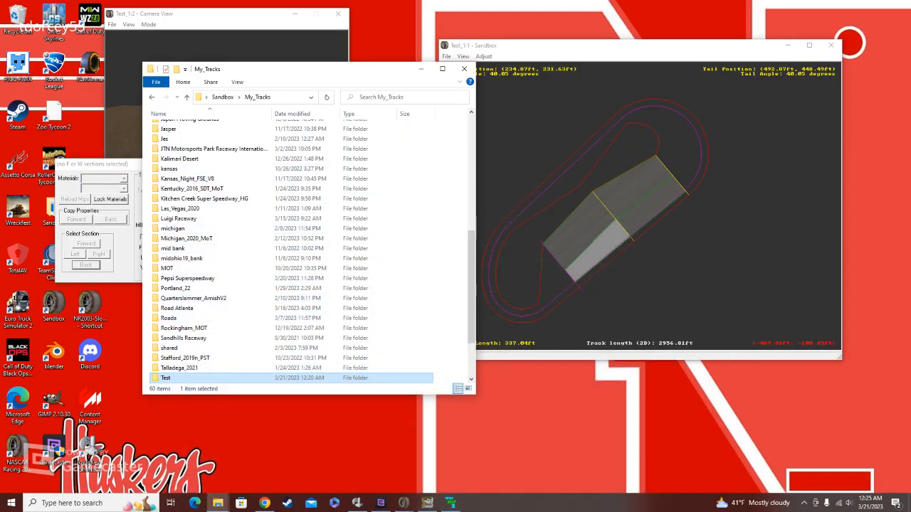
{"action": "double_click", "coordinate": [170, 377]}
Step: Switch to Sandbox and load map.mip as the Test track's background image
{"action": "left_click", "coordinate": [552, 118]}
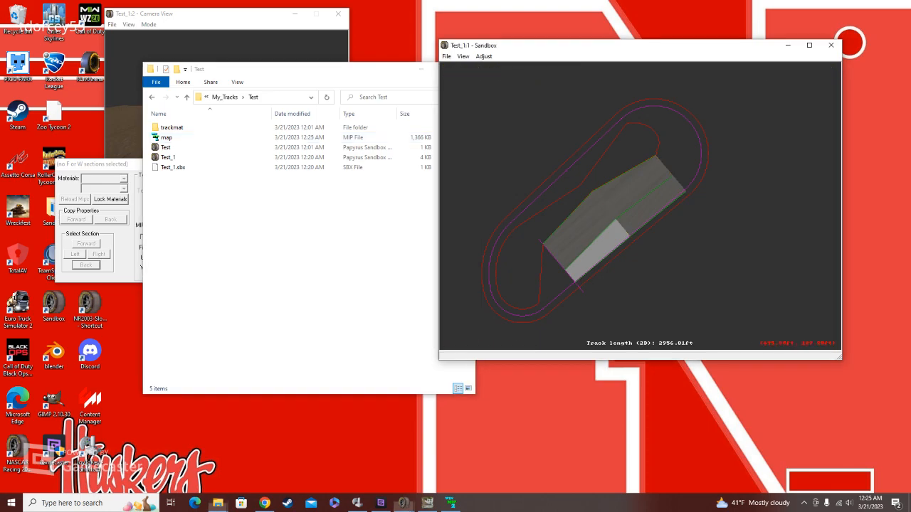
{"action": "left_click", "coordinate": [484, 56]}
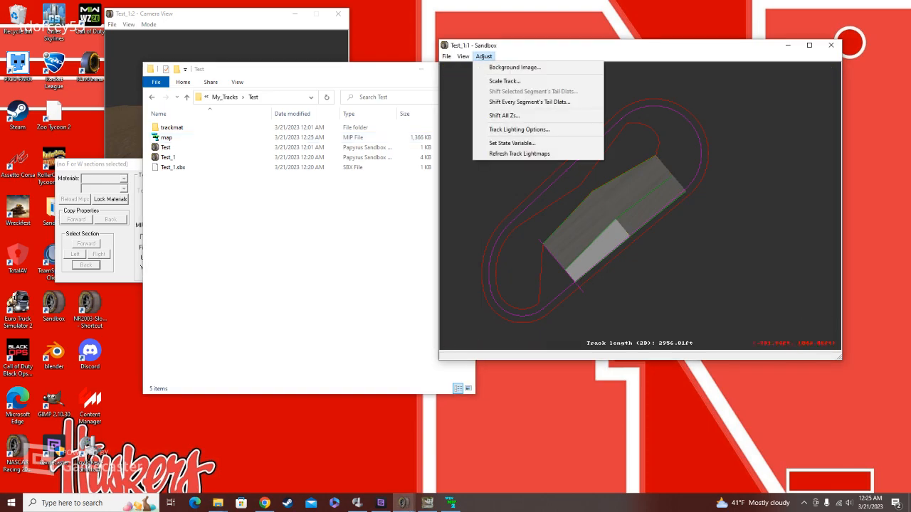
{"action": "left_click", "coordinate": [515, 67]}
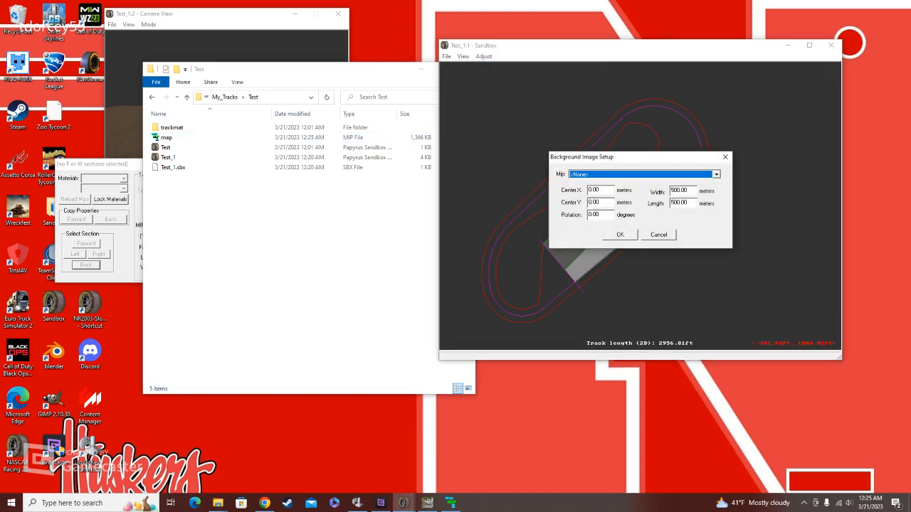
{"action": "left_click", "coordinate": [716, 174]}
{"action": "key", "text": "Return"}
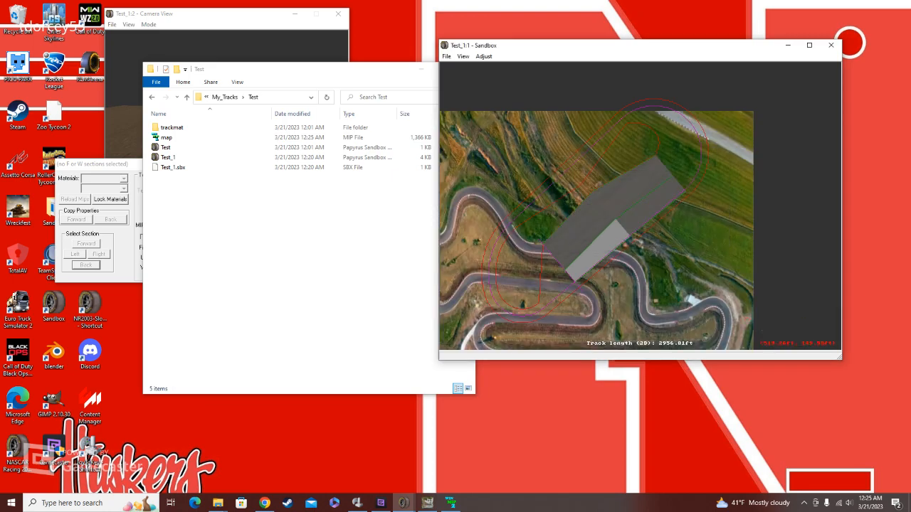
{"action": "right_click_drag", "start_coordinate": [641, 249], "coordinate": [668, 173]}
{"action": "scroll", "coordinate": [640, 205], "scroll_direction": "down", "scroll_amount": 5}
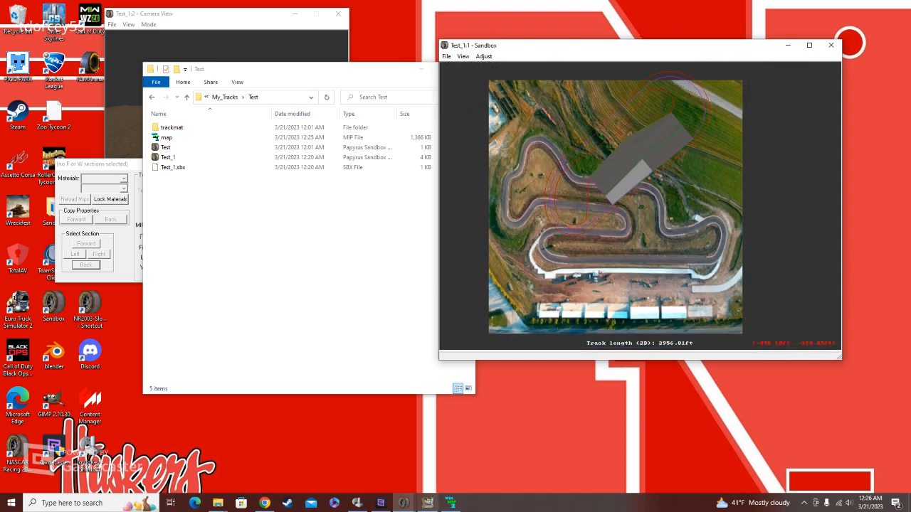
Step: Turn on the linear guide and lay it along the map's lower straight, about 904 ft long
{"action": "mouse_move", "coordinate": [427, 503]}
{"action": "left_click", "coordinate": [462, 57]}
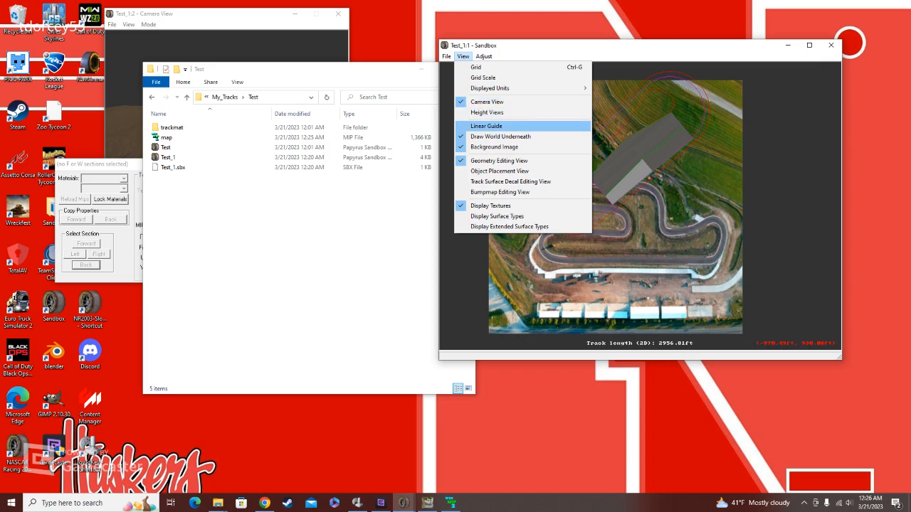
{"action": "left_click", "coordinate": [498, 126]}
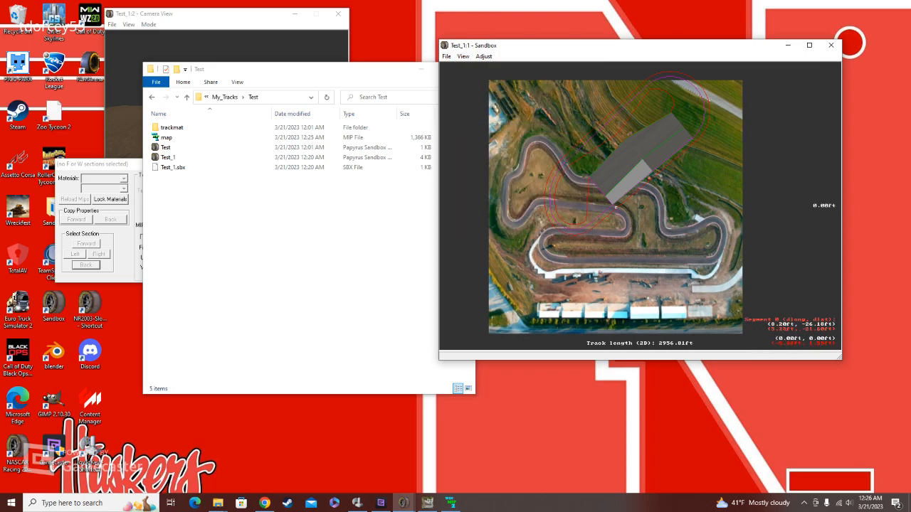
{"action": "left_click_drag", "start_coordinate": [615, 207], "coordinate": [698, 254]}
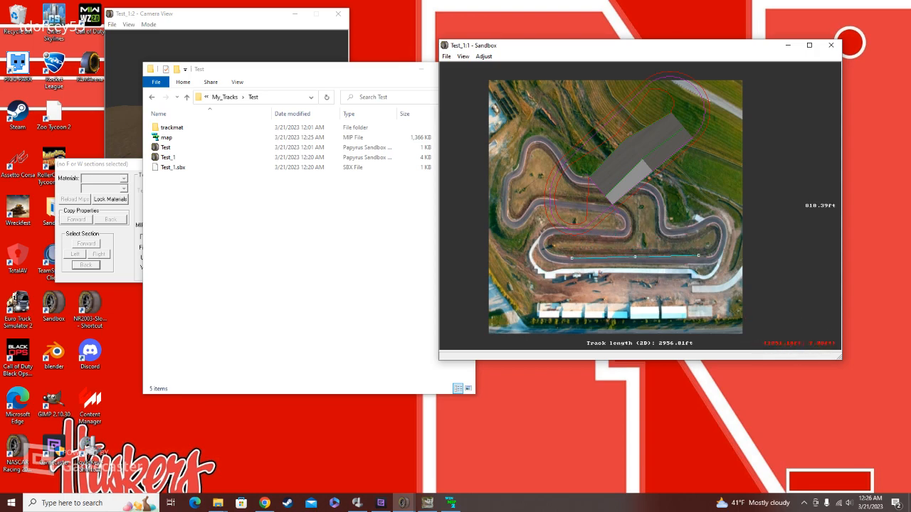
{"action": "left_click_drag", "start_coordinate": [698, 255], "coordinate": [712, 257]}
{"action": "left_click_drag", "start_coordinate": [642, 257], "coordinate": [636, 259]}
{"action": "right_click", "coordinate": [617, 264]}
{"action": "scroll", "coordinate": [641, 204], "scroll_direction": "up", "scroll_amount": 12}
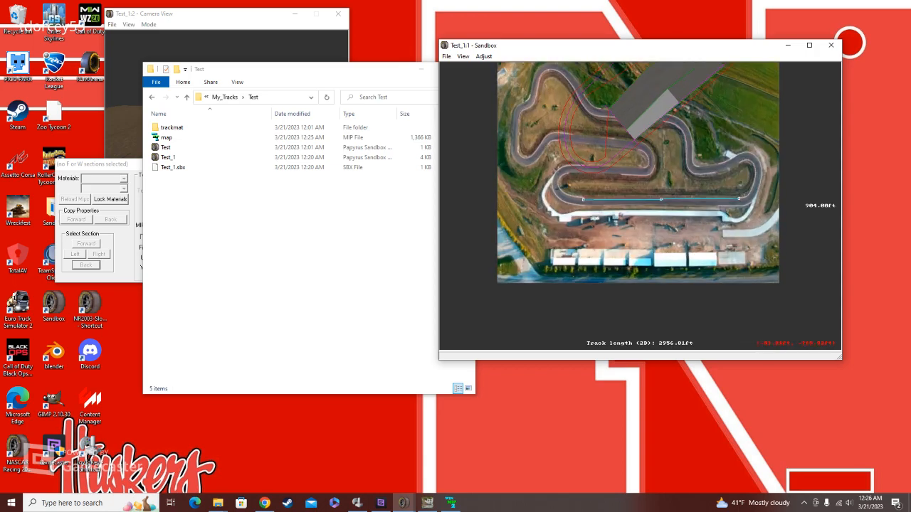
{"action": "scroll", "coordinate": [653, 189], "scroll_direction": "down", "scroll_amount": 3}
{"action": "scroll", "coordinate": [640, 205], "scroll_direction": "down", "scroll_amount": 6}
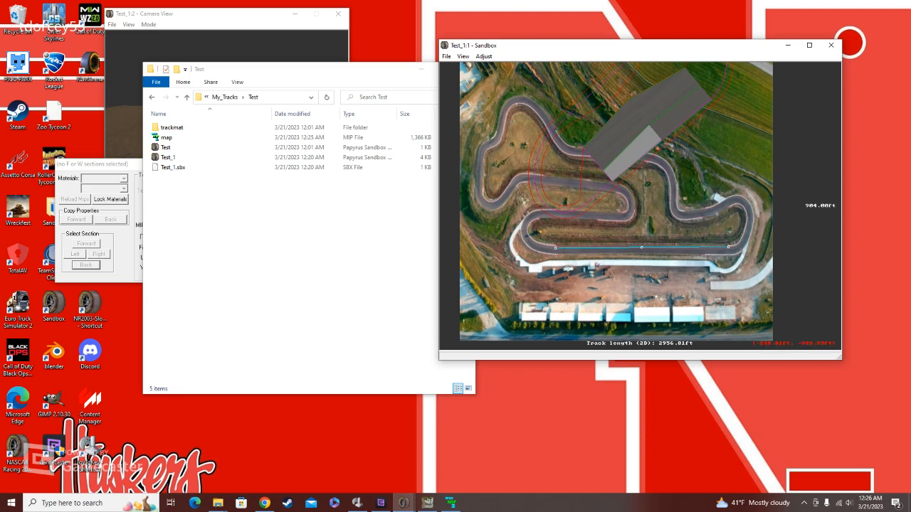
Step: Stretch the linear guide to about 1396 ft, set the background image's width to 850 meters and compare the guide with the lower straight
{"action": "left_click_drag", "start_coordinate": [555, 247], "coordinate": [460, 253]}
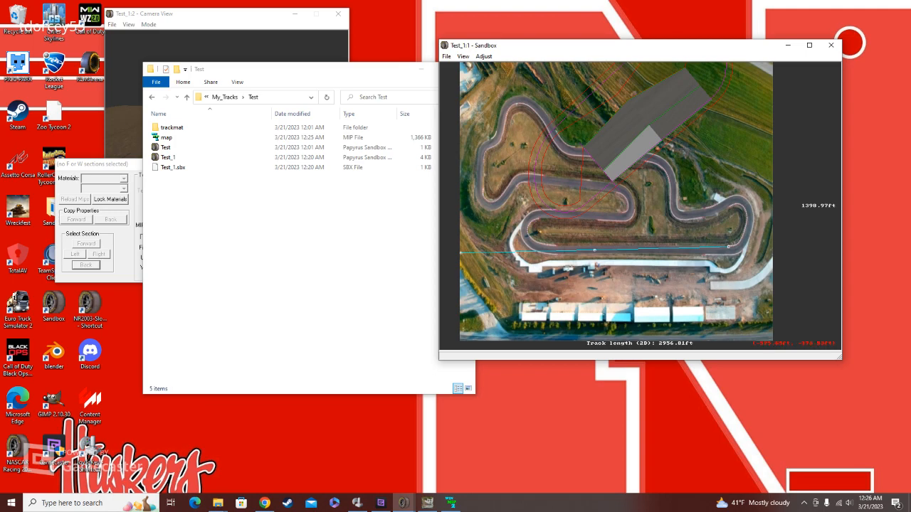
{"action": "left_click_drag", "start_coordinate": [461, 253], "coordinate": [461, 247]}
{"action": "left_click", "coordinate": [483, 56]}
{"action": "left_click", "coordinate": [514, 68]}
{"action": "left_click_drag", "start_coordinate": [663, 155], "coordinate": [667, 88]}
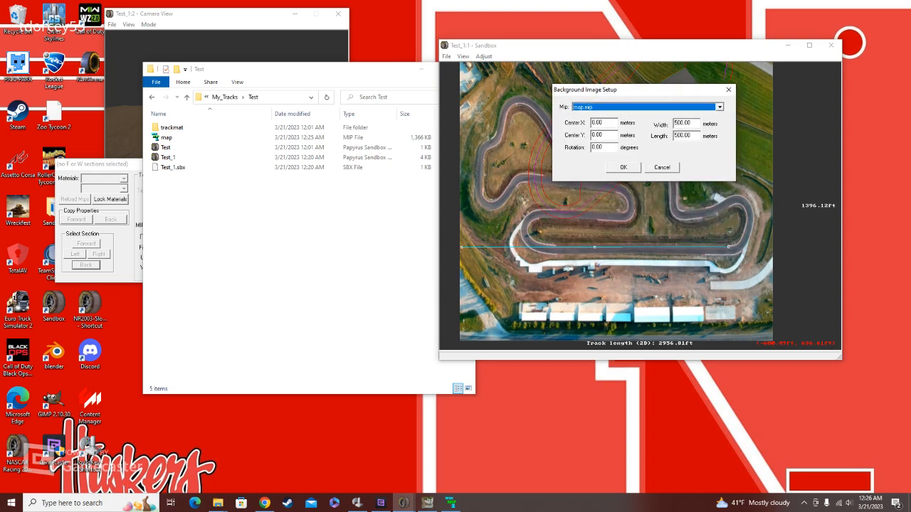
{"action": "double_click", "coordinate": [682, 123]}
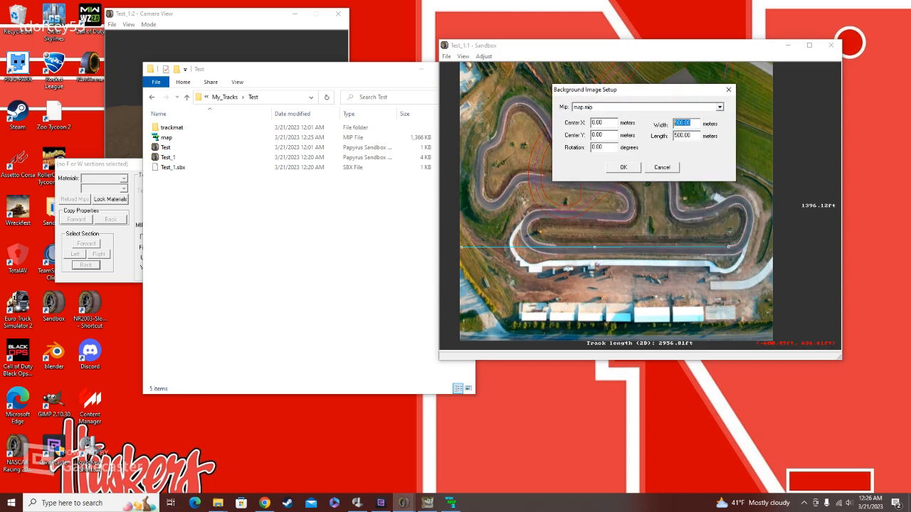
{"action": "type", "text": "850"}
{"action": "left_click", "coordinate": [626, 168]}
{"action": "left_click_drag", "start_coordinate": [594, 247], "coordinate": [659, 246]}
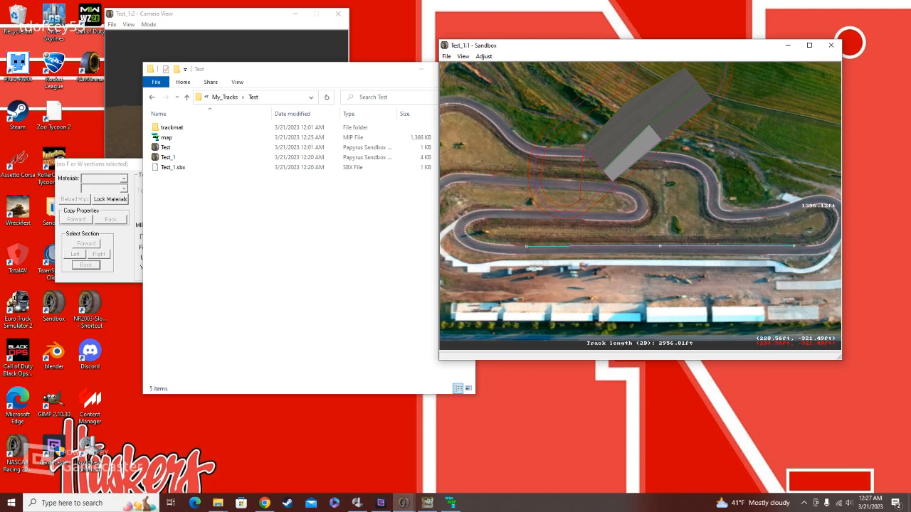
{"action": "scroll", "coordinate": [640, 207], "scroll_direction": "down", "scroll_amount": 2}
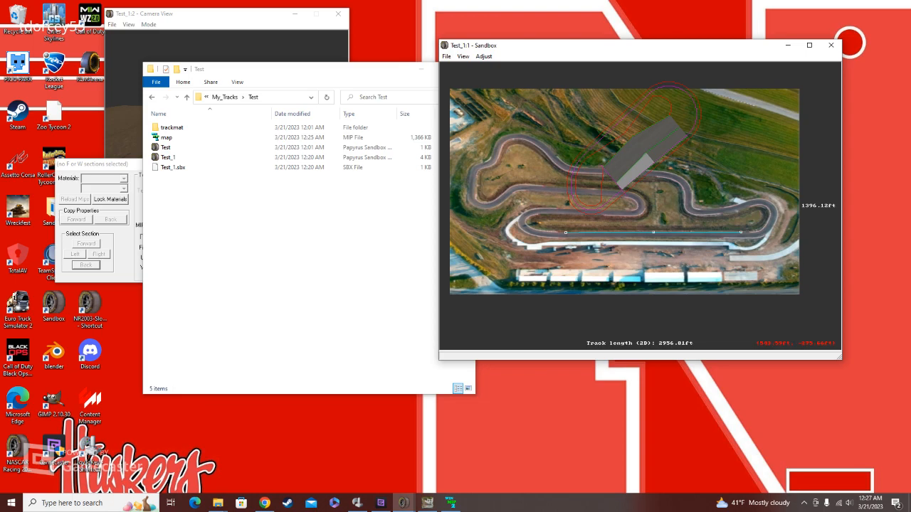
Step: Move the linear guide aside and add a straight segment about 777 ft long along the map's lower straight
{"action": "left_click_drag", "start_coordinate": [740, 231], "coordinate": [513, 133]}
{"action": "right_click", "coordinate": [650, 232]}
{"action": "left_click", "coordinate": [669, 237]}
{"action": "left_click_drag", "start_coordinate": [685, 246], "coordinate": [659, 216]}
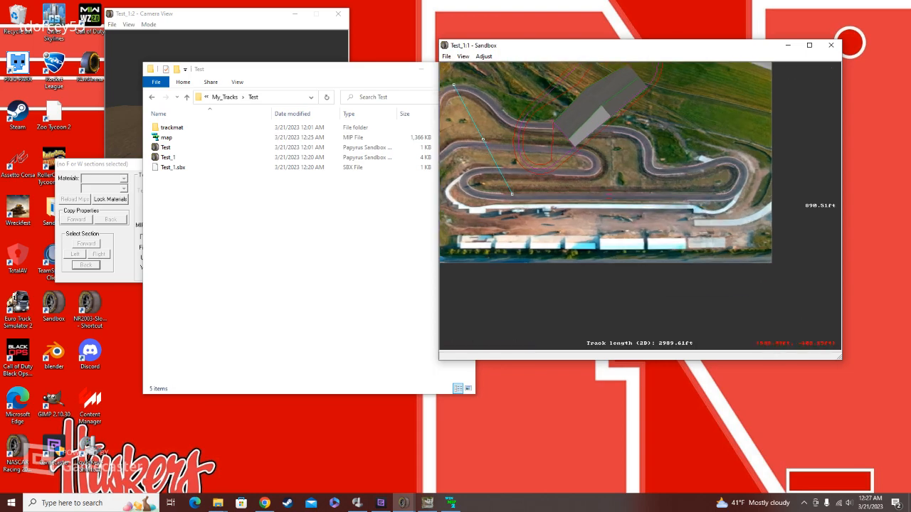
{"action": "scroll", "coordinate": [659, 216], "scroll_direction": "up", "scroll_amount": 4}
{"action": "left_click", "coordinate": [566, 178]}
{"action": "left_click_drag", "start_coordinate": [571, 177], "coordinate": [731, 213]}
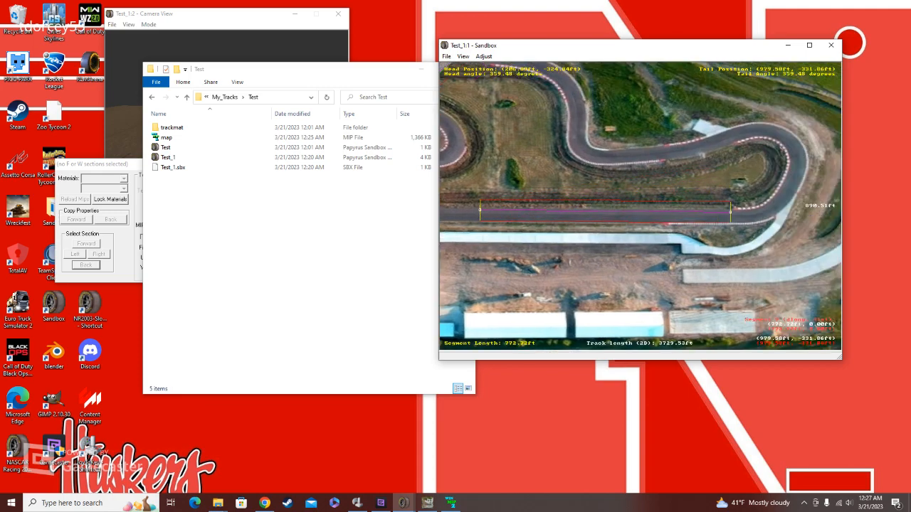
{"action": "key", "text": "c"}
{"action": "scroll", "coordinate": [640, 205], "scroll_direction": "up", "scroll_amount": 3}
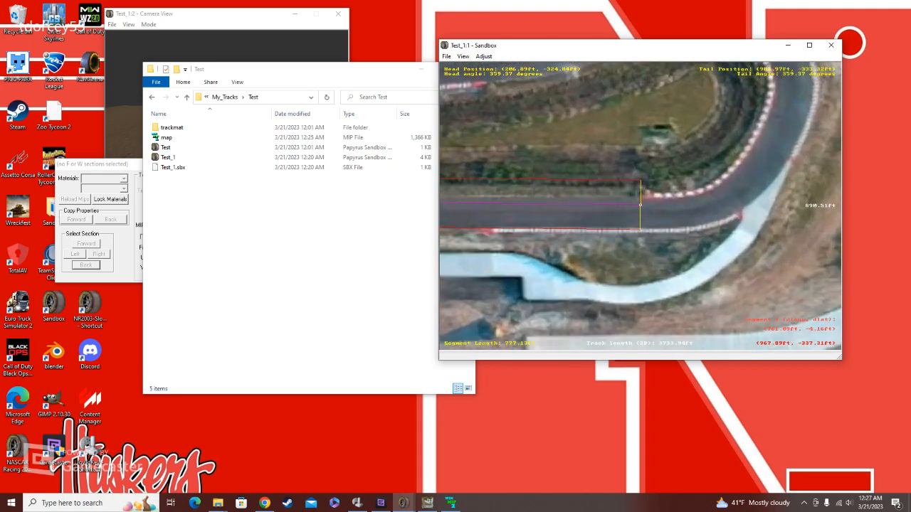
Step: Append a curve to the end of the new straight and fit it to the corner entry with a radius of about 371 ft
{"action": "right_click", "coordinate": [630, 208]}
{"action": "mouse_move", "coordinate": [633, 213]}
{"action": "left_click", "coordinate": [743, 223]}
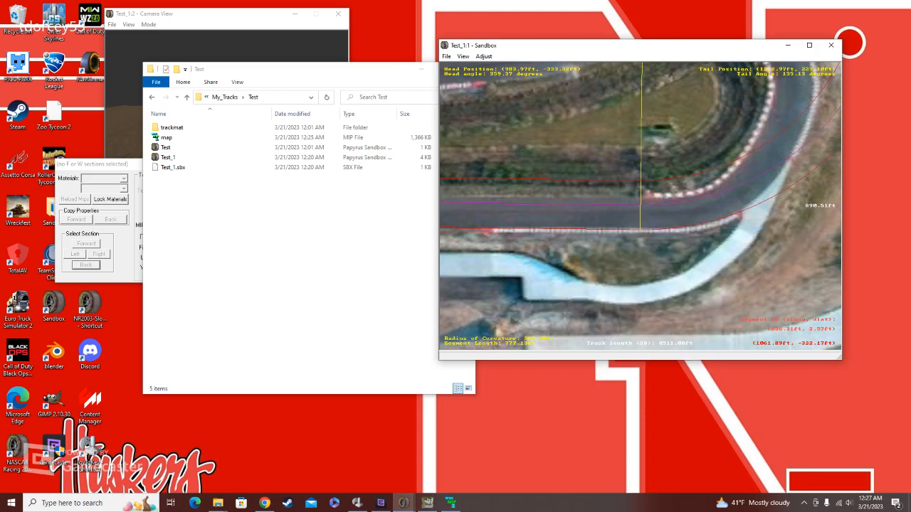
{"action": "key", "text": "c"}
{"action": "scroll", "coordinate": [668, 113], "scroll_direction": "down", "scroll_amount": 2}
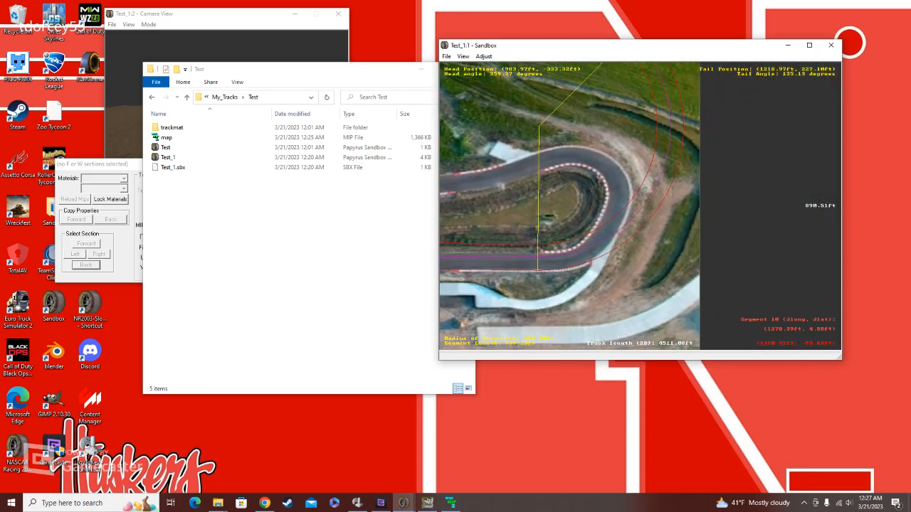
{"action": "key", "text": "c"}
{"action": "left_click_drag", "start_coordinate": [607, 135], "coordinate": [650, 244]}
{"action": "key", "text": "c"}
{"action": "key", "text": "c"}
{"action": "key", "text": "c"}
{"action": "scroll", "coordinate": [636, 185], "scroll_direction": "up", "scroll_amount": 2}
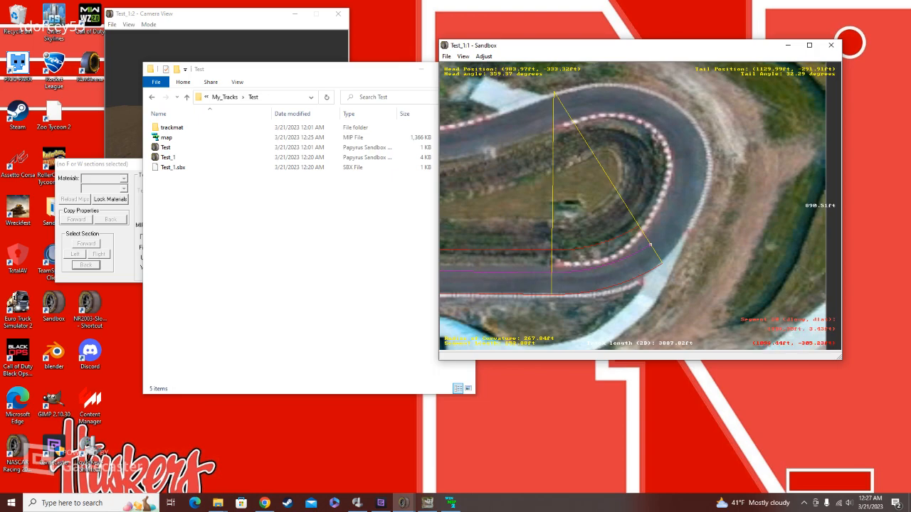
{"action": "mouse_move", "coordinate": [650, 244]}
{"action": "left_mouse_down"}
{"action": "mouse_move", "coordinate": [642, 236]}
{"action": "mouse_move", "coordinate": [635, 247]}
{"action": "left_mouse_up"}
{"action": "left_click_drag", "start_coordinate": [634, 247], "coordinate": [607, 267]}
Step: Append a second, tighter curve with a radius of about 111 ft, following the corner on the map
{"action": "right_click", "coordinate": [607, 266]}
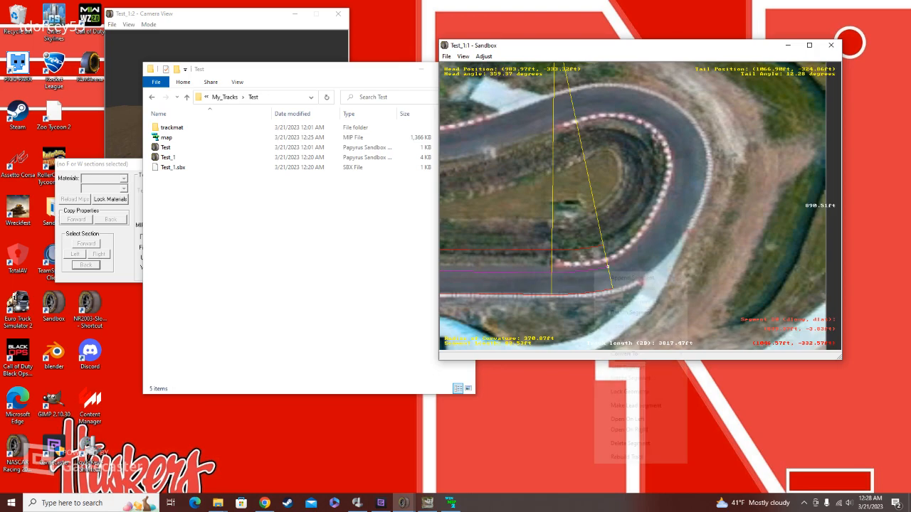
{"action": "mouse_move", "coordinate": [633, 278]}
{"action": "left_click", "coordinate": [711, 290]}
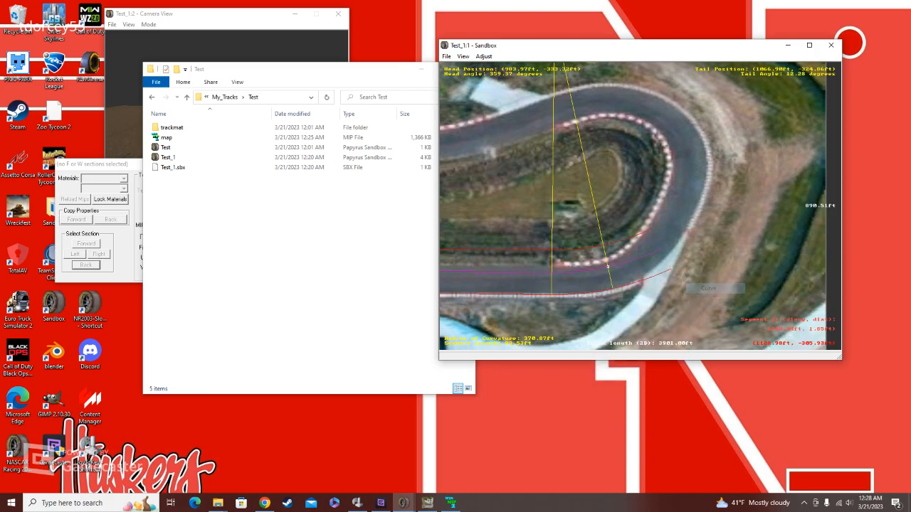
{"action": "left_click_drag", "start_coordinate": [661, 248], "coordinate": [660, 224]}
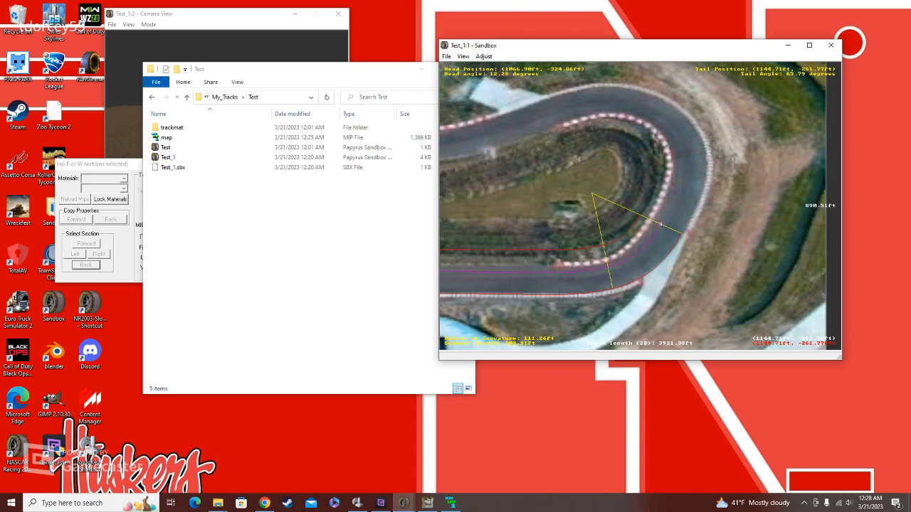
Step: Append a straight segment about 53 ft long after the second curve
{"action": "right_click", "coordinate": [658, 232]}
{"action": "mouse_move", "coordinate": [701, 238]}
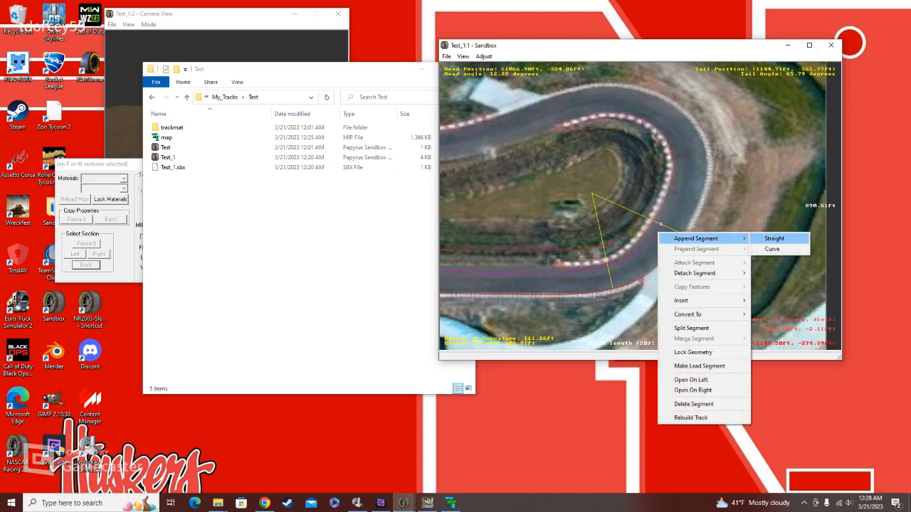
{"action": "left_click", "coordinate": [774, 238]}
{"action": "left_click", "coordinate": [677, 189]}
{"action": "left_click_drag", "start_coordinate": [689, 160], "coordinate": [675, 191]}
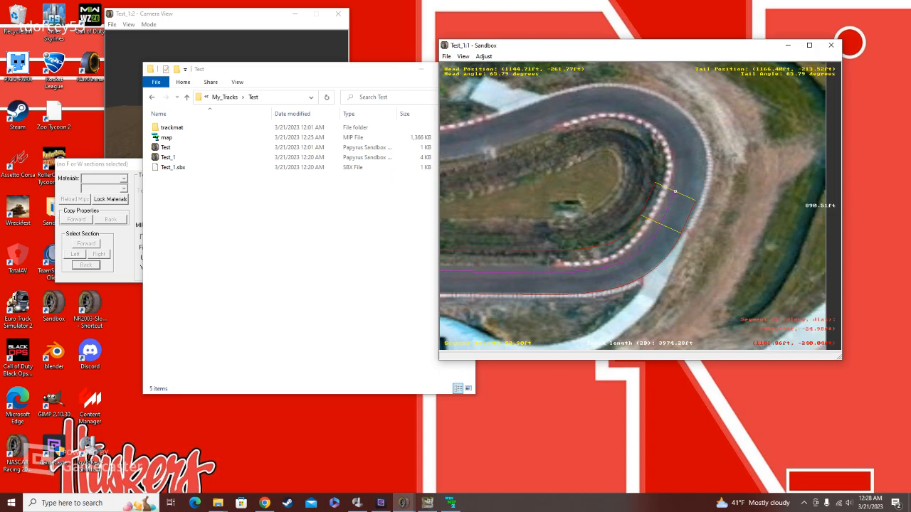
Step: Append a curve with a radius of about 90 ft around the hairpin after the short straight
{"action": "right_click", "coordinate": [670, 200]}
{"action": "mouse_move", "coordinate": [705, 204]}
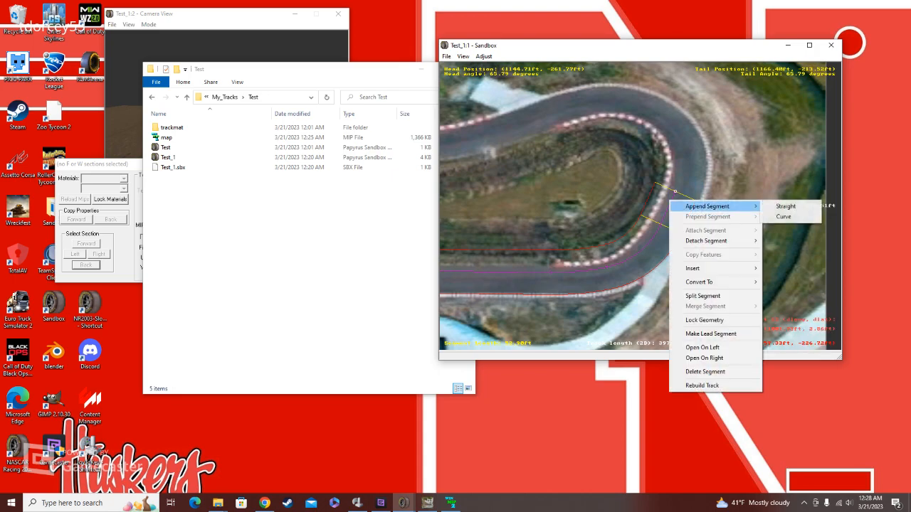
{"action": "left_click", "coordinate": [783, 216]}
{"action": "left_click_drag", "start_coordinate": [687, 158], "coordinate": [652, 114]}
Step: Append a curve with a radius of about 107 ft and a length of about 88 ft to the end of the hairpin curve
{"action": "right_click", "coordinate": [661, 118]}
{"action": "mouse_move", "coordinate": [683, 124]}
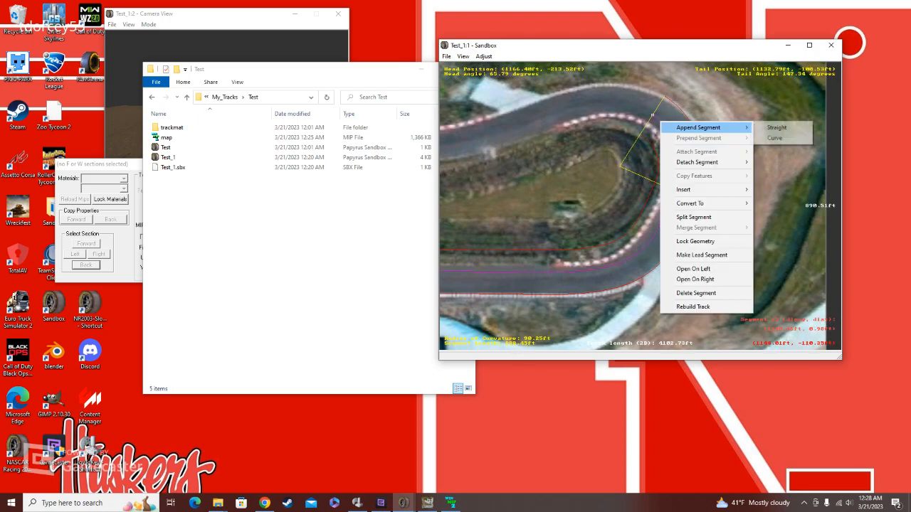
{"action": "left_click", "coordinate": [781, 136]}
{"action": "left_click", "coordinate": [577, 119]}
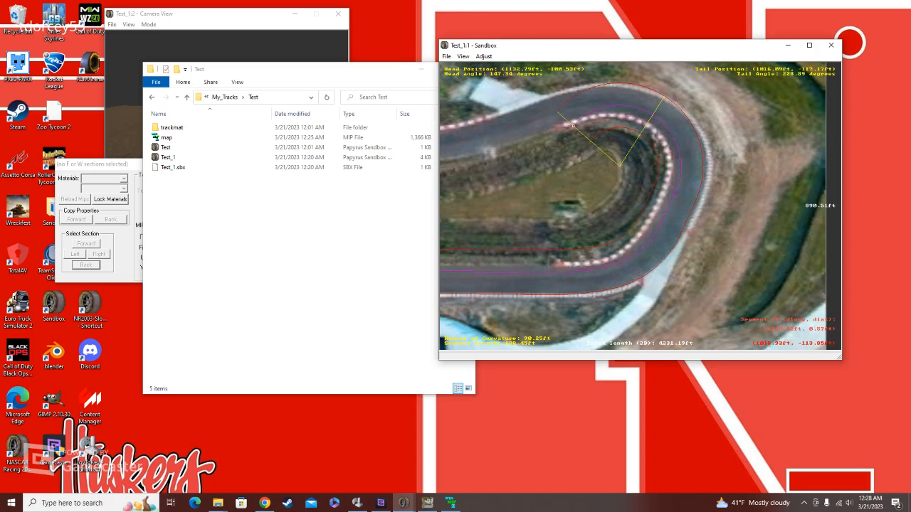
{"action": "left_click_drag", "start_coordinate": [576, 122], "coordinate": [595, 105]}
{"action": "left_click", "coordinate": [567, 127]}
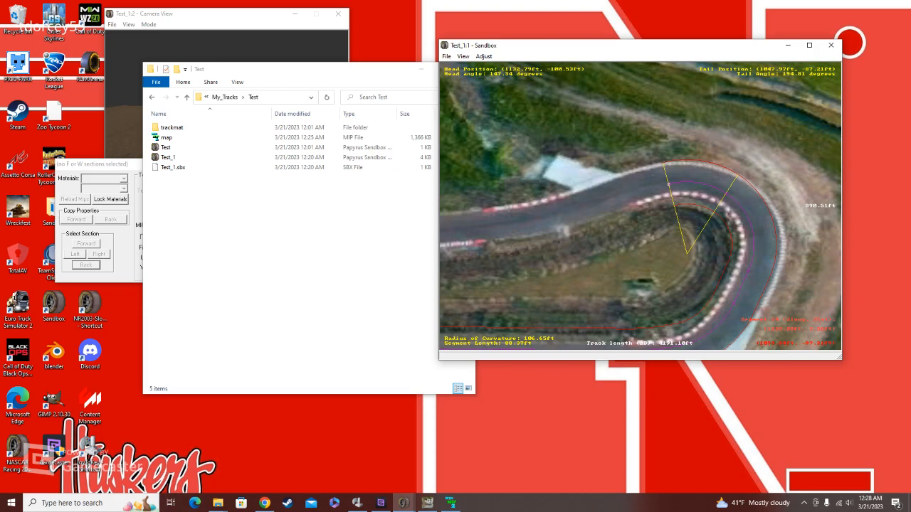
Step: Stretch the new curve past the hairpin to a radius of about 189 ft and a length of about 139 ft
{"action": "right_click", "coordinate": [668, 184]}
{"action": "left_click", "coordinate": [656, 186]}
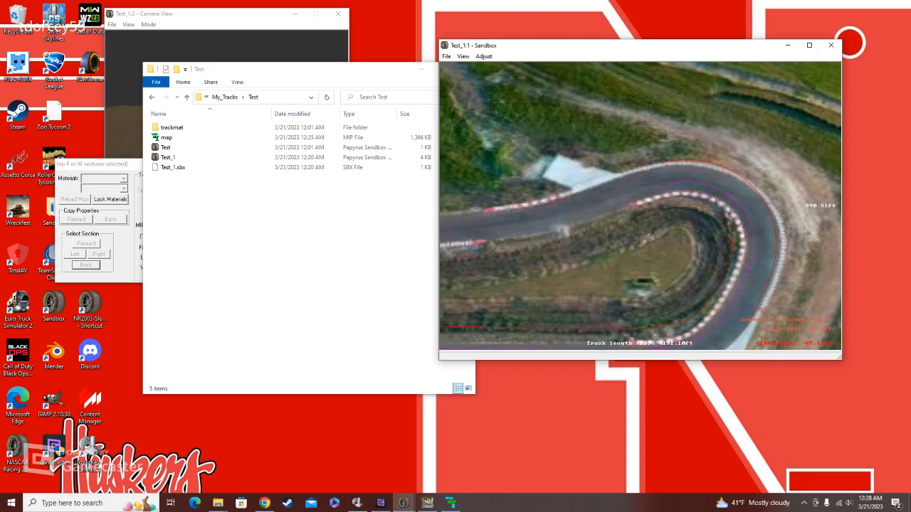
{"action": "left_click", "coordinate": [668, 184]}
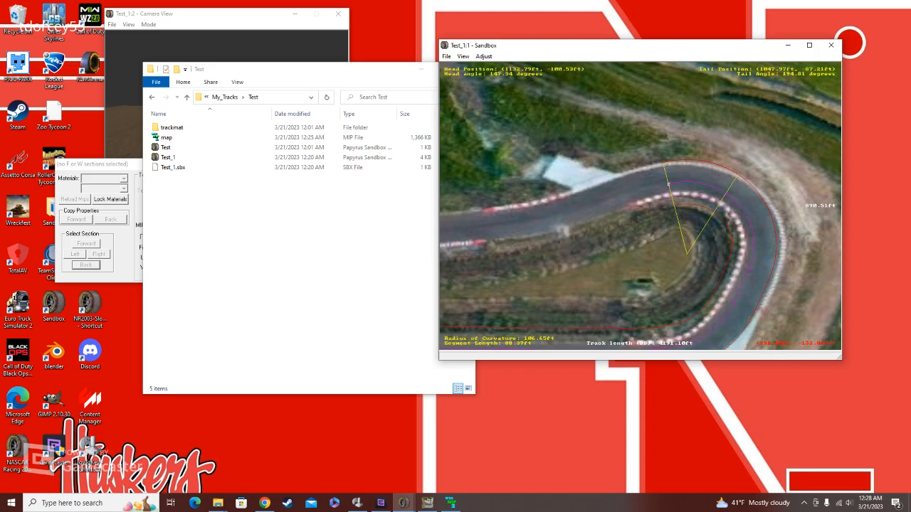
{"action": "left_click_drag", "start_coordinate": [668, 183], "coordinate": [635, 173]}
Step: Append another curve after the hairpin exit and fit it to a radius of about 136 ft and a length of about 98 ft
{"action": "right_click", "coordinate": [639, 173]}
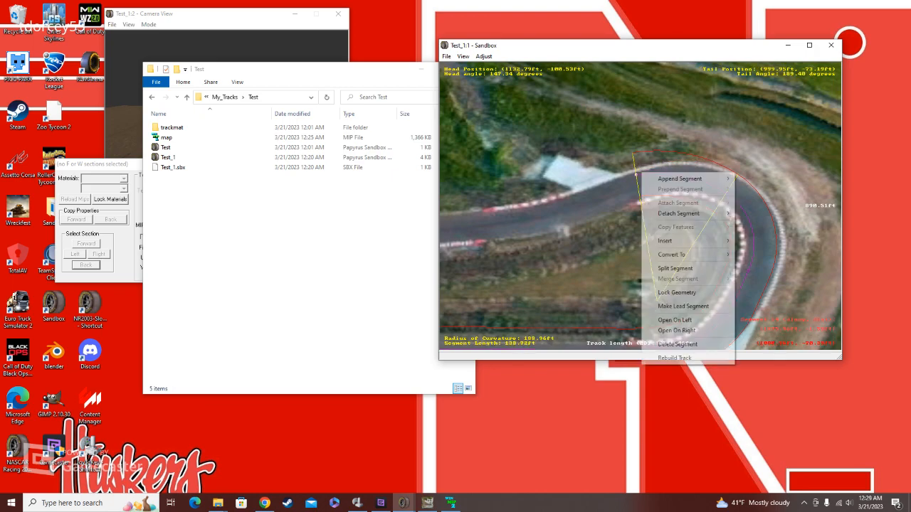
{"action": "mouse_move", "coordinate": [679, 179]}
{"action": "left_click", "coordinate": [756, 189]}
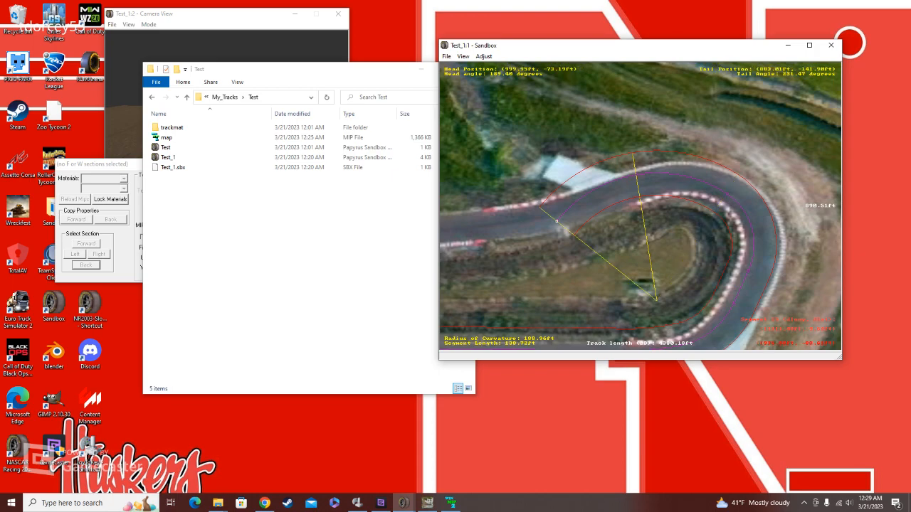
{"action": "left_click_drag", "start_coordinate": [556, 221], "coordinate": [580, 207]}
{"action": "left_click", "coordinate": [688, 178]}
{"action": "left_click", "coordinate": [614, 183]}
{"action": "right_click", "coordinate": [614, 183]}
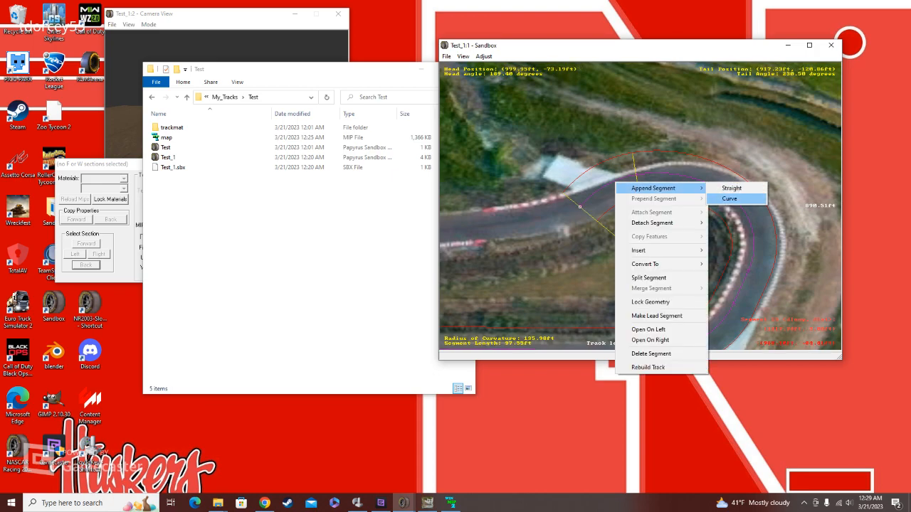
{"action": "left_click", "coordinate": [729, 199]}
{"action": "left_click", "coordinate": [759, 220]}
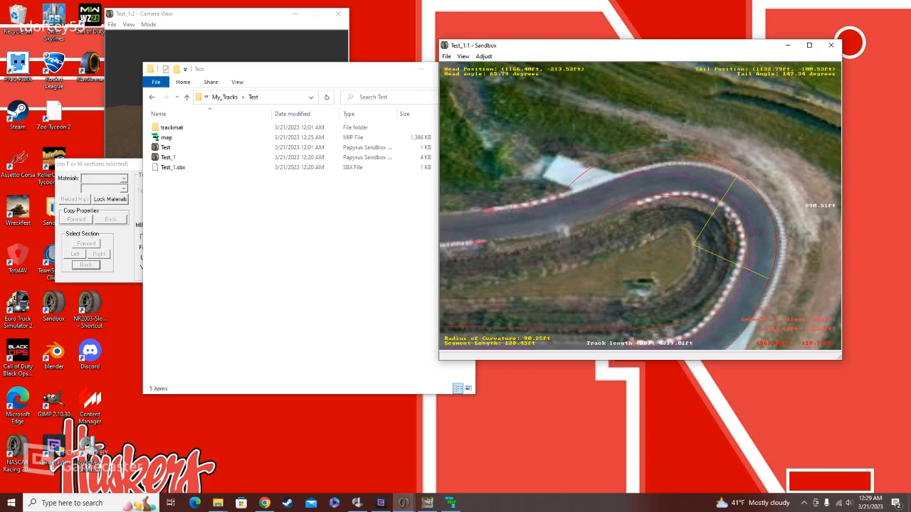
Step: Extend the long straight before the hairpin backwards along the map to a length of about 968 ft
{"action": "key", "text": "Left"}
{"action": "key", "text": "minus"}
{"action": "key", "text": "minus"}
{"action": "key", "text": "minus"}
{"action": "key", "text": "minus"}
{"action": "left_click_drag", "start_coordinate": [640, 206], "coordinate": [711, 189]}
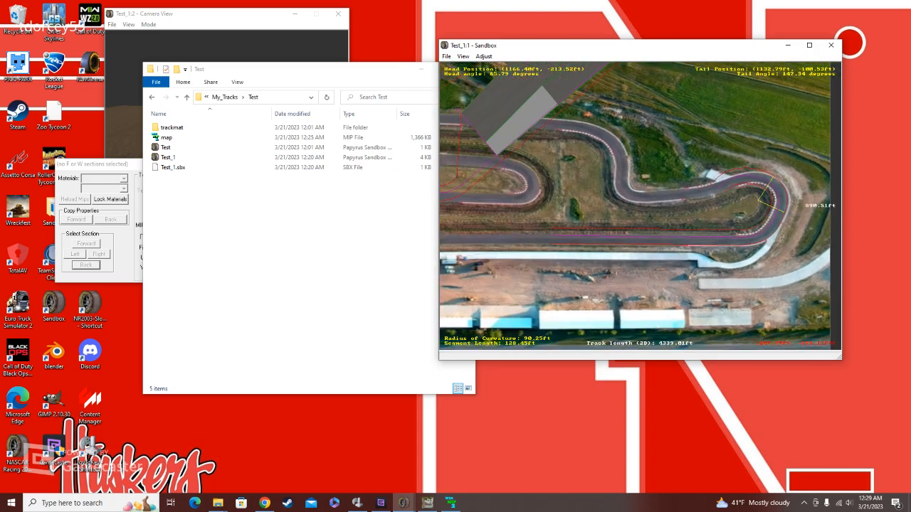
{"action": "left_click", "coordinate": [569, 229]}
{"action": "left_click", "coordinate": [569, 244]}
{"action": "left_click_drag", "start_coordinate": [555, 221], "coordinate": [638, 206]}
{"action": "key", "text": "plus"}
{"action": "key", "text": "plus"}
{"action": "key", "text": "plus"}
{"action": "key", "text": "plus"}
{"action": "key", "text": "plus"}
{"action": "key", "text": "plus"}
{"action": "key", "text": "plus"}
{"action": "left_click", "coordinate": [626, 251]}
{"action": "left_click_drag", "start_coordinate": [626, 250], "coordinate": [494, 250]}
{"action": "key", "text": "minus"}
{"action": "key", "text": "minus"}
{"action": "key", "text": "minus"}
{"action": "key", "text": "minus"}
{"action": "key", "text": "minus"}
{"action": "key", "text": "minus"}
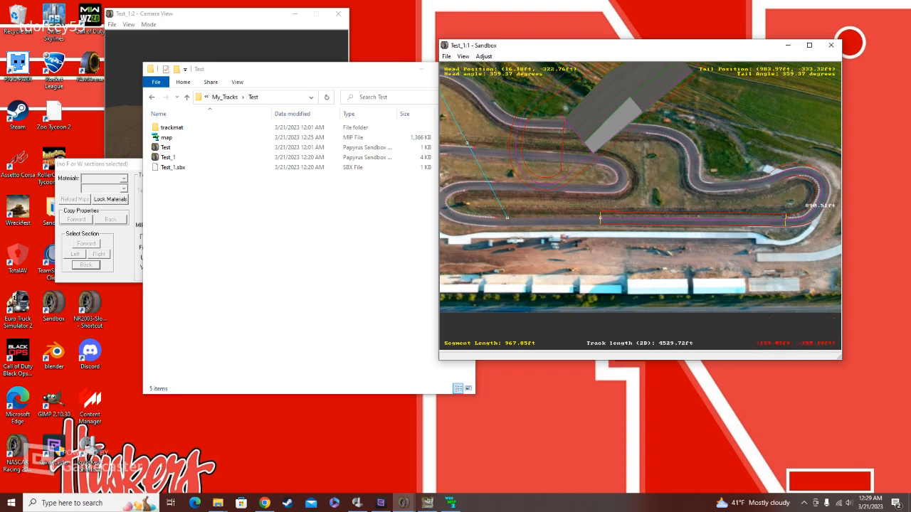
Step: Delete the long straight segment leading into the hairpin
{"action": "left_click", "coordinate": [667, 217]}
{"action": "key", "text": "plus"}
{"action": "key", "text": "plus"}
{"action": "key", "text": "plus"}
{"action": "key", "text": "plus"}
{"action": "key", "text": "plus"}
{"action": "key", "text": "plus"}
{"action": "key", "text": "plus"}
{"action": "key", "text": "plus"}
{"action": "key", "text": "plus"}
{"action": "key", "text": "plus"}
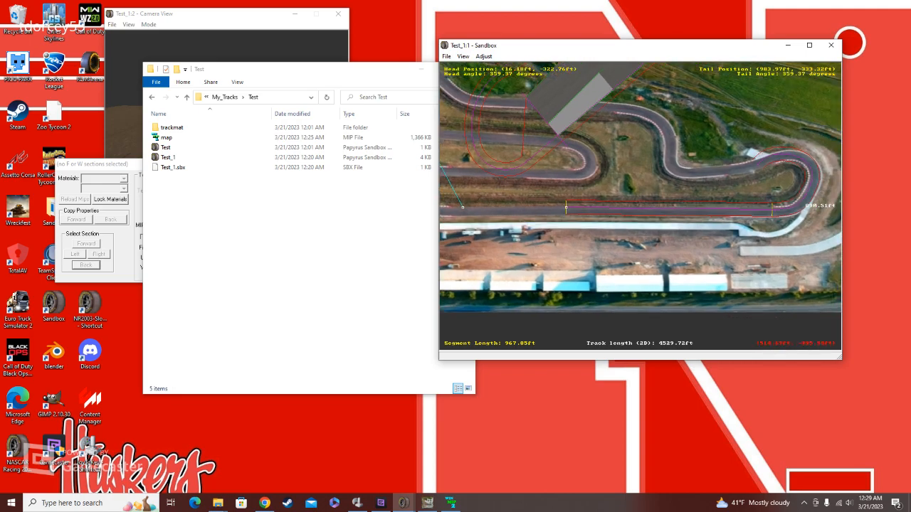
{"action": "right_click", "coordinate": [661, 216]}
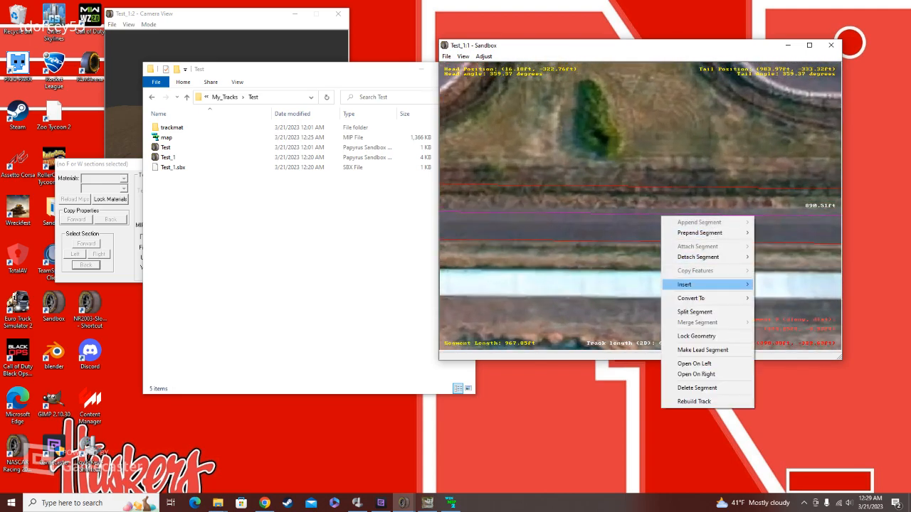
{"action": "left_click", "coordinate": [704, 388]}
Step: Examine the remaining track segments around the hairpin and across the rest of the map
{"action": "left_click", "coordinate": [781, 188]}
{"action": "left_click", "coordinate": [781, 187]}
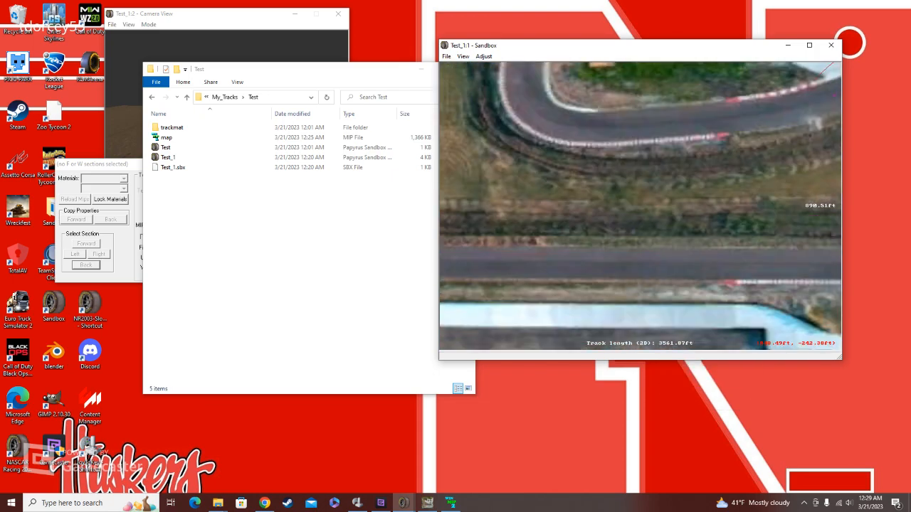
{"action": "left_click", "coordinate": [779, 188]}
{"action": "left_click", "coordinate": [801, 191]}
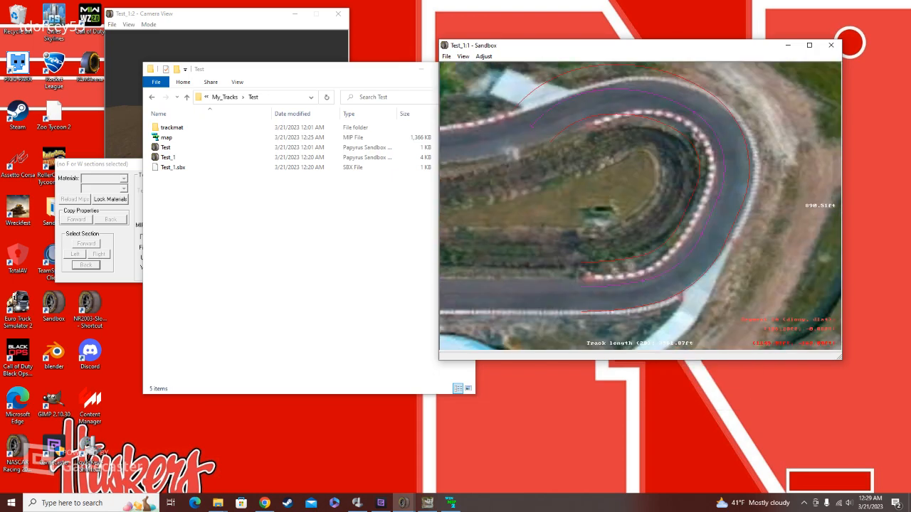
{"action": "scroll", "coordinate": [640, 207], "scroll_direction": "down", "scroll_amount": 5}
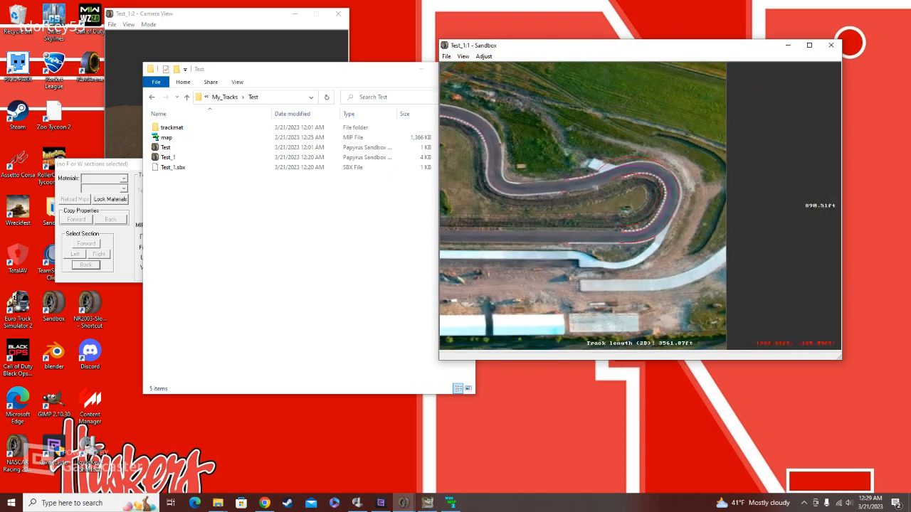
{"action": "left_click", "coordinate": [545, 179]}
{"action": "left_click", "coordinate": [545, 179]}
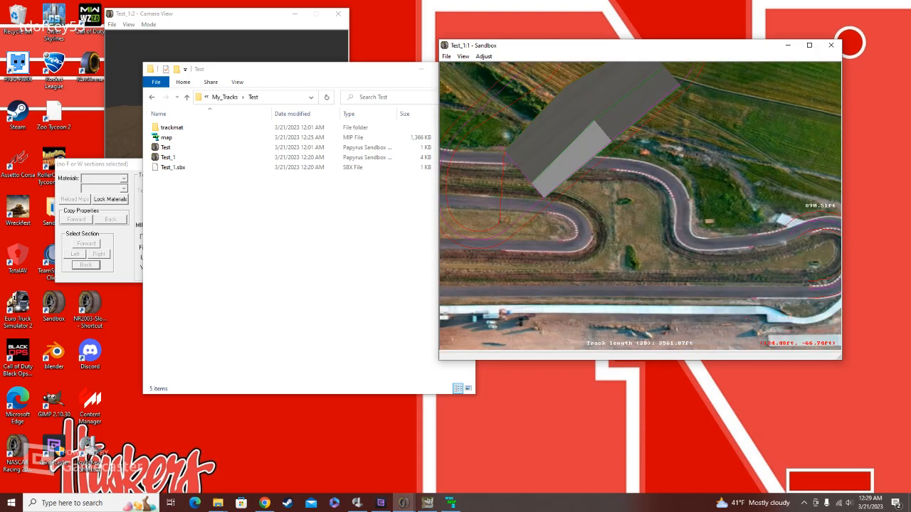
{"action": "left_click", "coordinate": [579, 214]}
{"action": "left_click", "coordinate": [579, 215]}
{"action": "scroll", "coordinate": [640, 206], "scroll_direction": "up", "scroll_amount": 4}
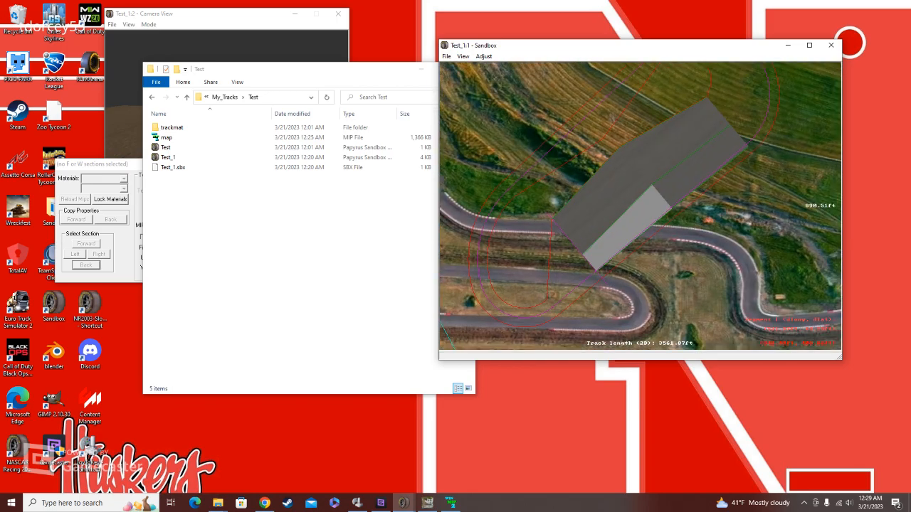
{"action": "left_click", "coordinate": [744, 306]}
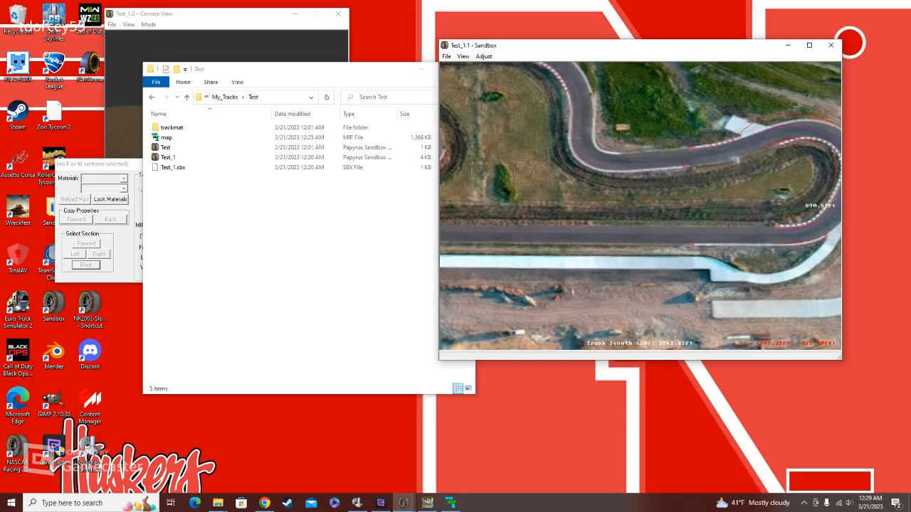
{"action": "left_click", "coordinate": [794, 160]}
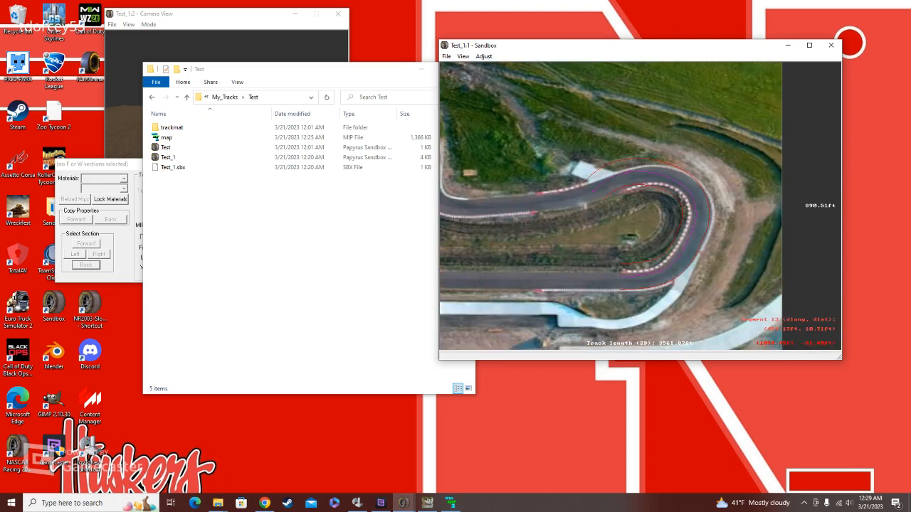
{"action": "left_click", "coordinate": [662, 263]}
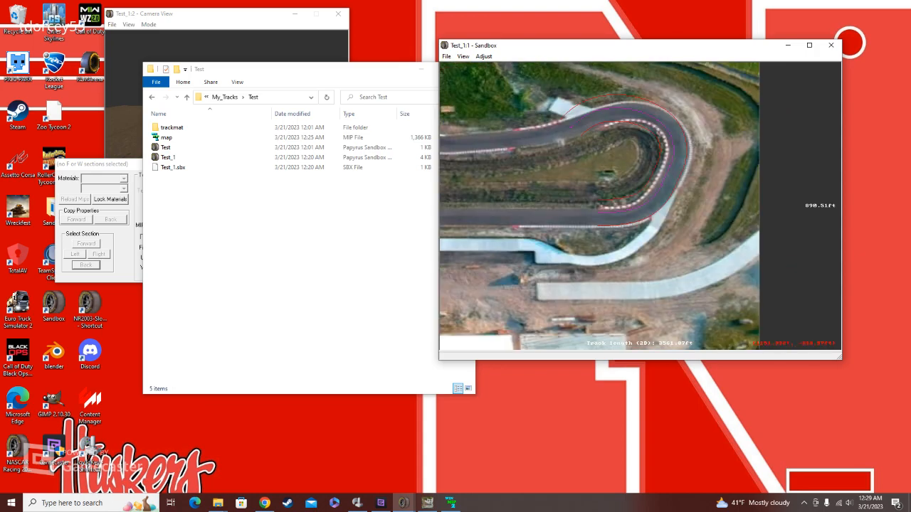
{"action": "left_click", "coordinate": [504, 71]}
{"action": "left_click", "coordinate": [523, 78]}
{"action": "left_click", "coordinate": [674, 143]}
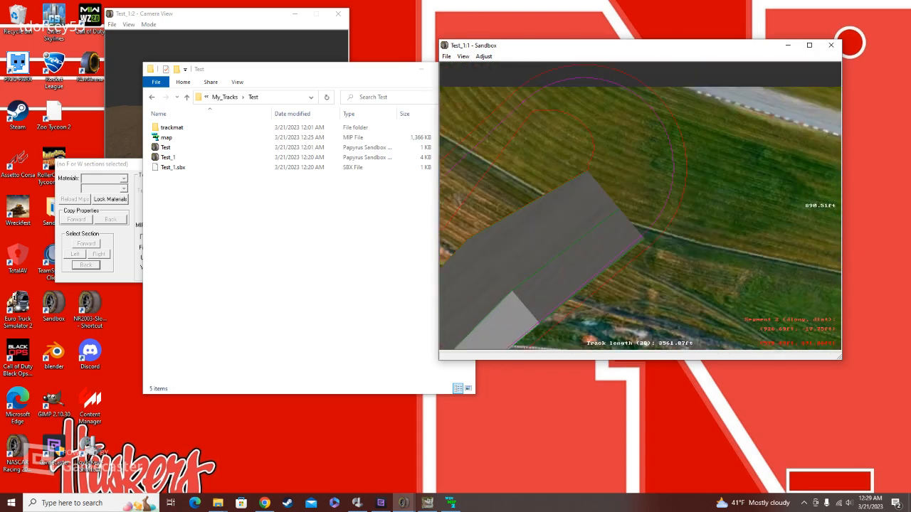
Step: Select the 357.04 ft straight near the map's upper edge and insert a first F section in it
{"action": "left_click", "coordinate": [576, 160]}
{"action": "right_click", "coordinate": [540, 220]}
{"action": "left_click", "coordinate": [609, 176]}
{"action": "right_click", "coordinate": [609, 170]}
{"action": "right_click", "coordinate": [671, 206]}
{"action": "scroll", "coordinate": [646, 205], "scroll_direction": "up", "scroll_amount": 3}
{"action": "right_click", "coordinate": [630, 194]}
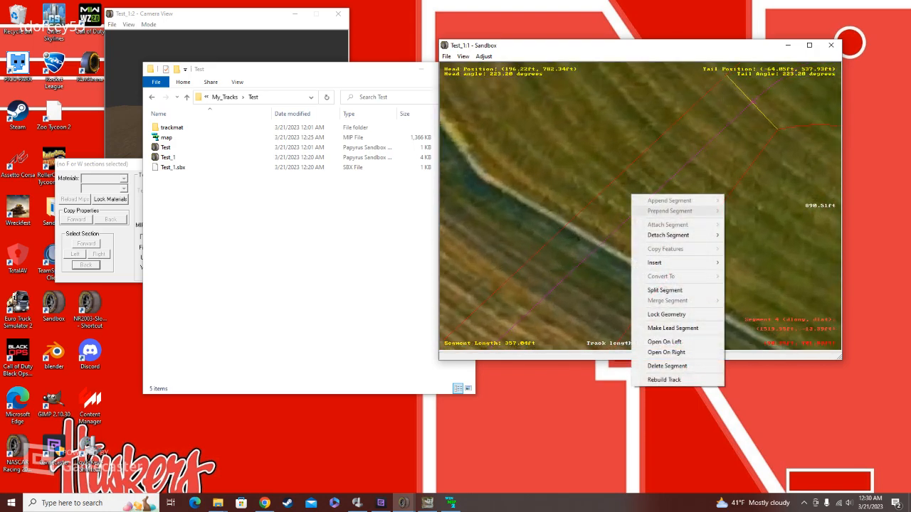
{"action": "mouse_move", "coordinate": [644, 261]}
{"action": "left_click", "coordinate": [751, 263]}
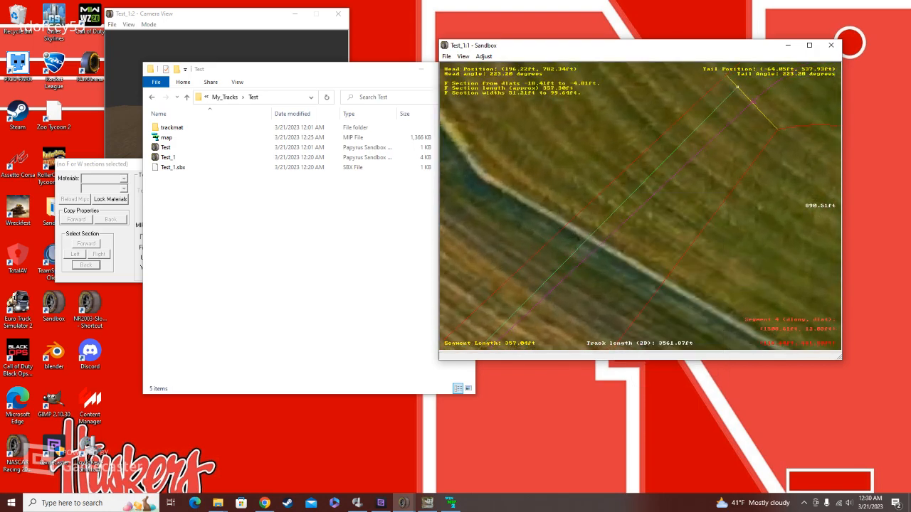
Step: Insert a second F section in the same straight and place its boundary on the other side of the centre line
{"action": "right_click", "coordinate": [661, 207]}
{"action": "mouse_move", "coordinate": [704, 274]}
{"action": "left_click", "coordinate": [779, 275]}
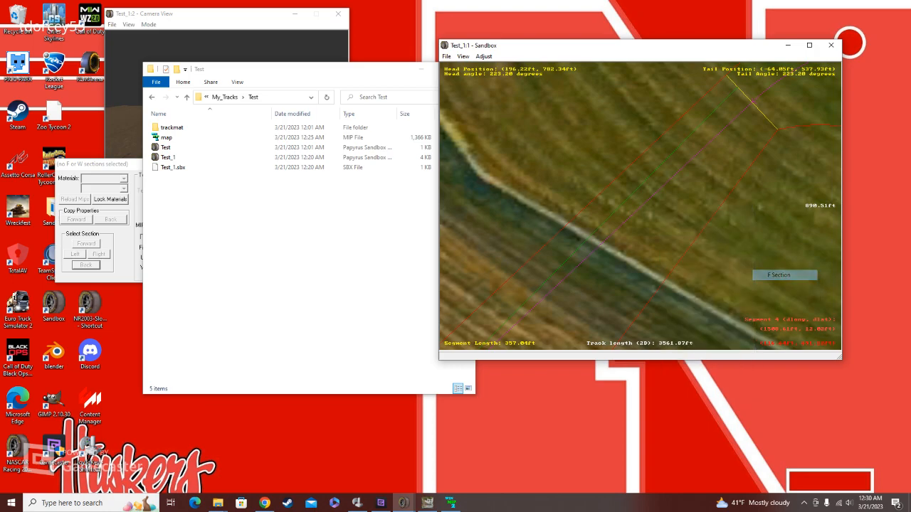
{"action": "left_click_drag", "start_coordinate": [752, 103], "coordinate": [762, 114]}
Step: Insert two more F sections inside the paved strip of the straight
{"action": "right_click", "coordinate": [727, 134]}
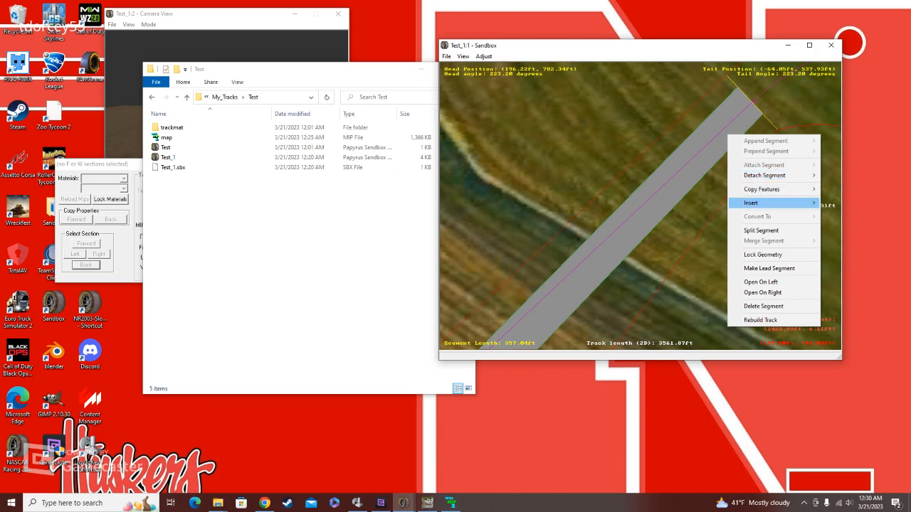
{"action": "mouse_move", "coordinate": [776, 203]}
{"action": "left_click", "coordinate": [847, 203]}
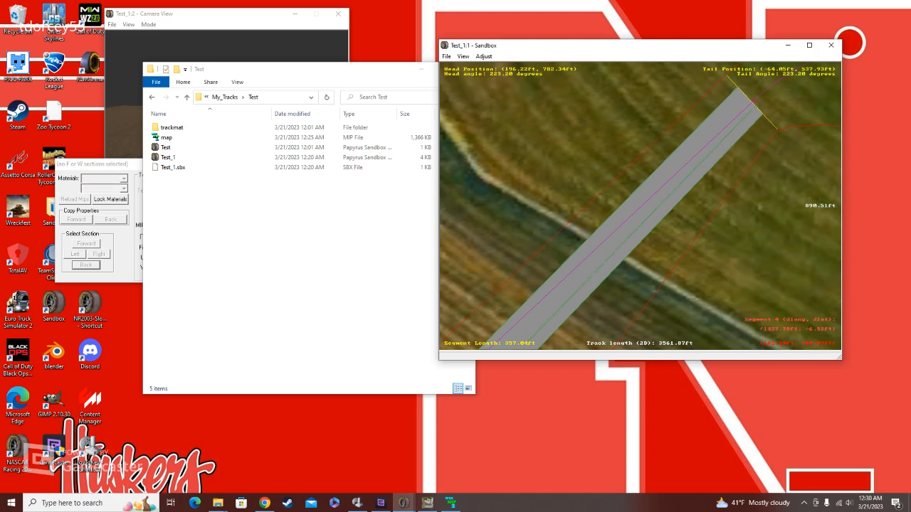
{"action": "right_click", "coordinate": [714, 128]}
{"action": "mouse_move", "coordinate": [775, 196]}
{"action": "left_click", "coordinate": [832, 195]}
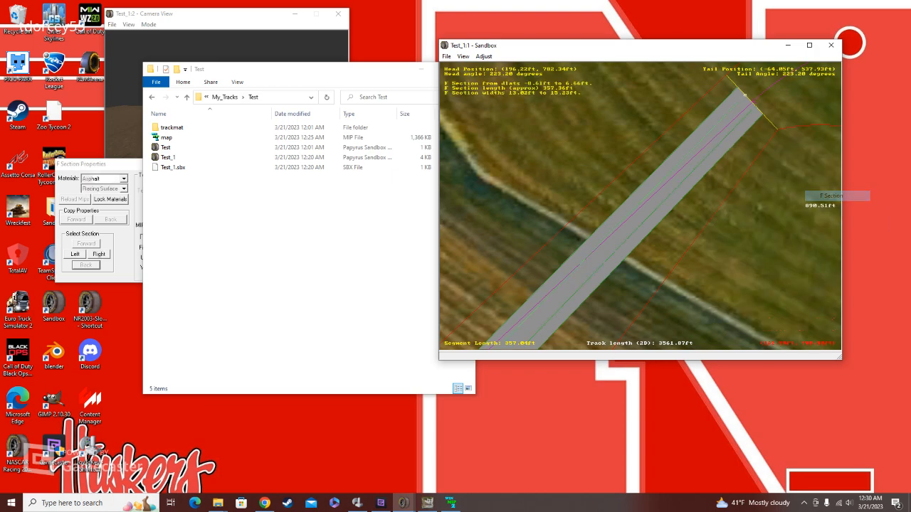
Step: Move the inner F section boundary at the straight's head outward to a dlat of about 11 ft
{"action": "scroll", "coordinate": [658, 196], "scroll_direction": "up", "scroll_amount": 2}
{"action": "left_click_drag", "start_coordinate": [674, 186], "coordinate": [703, 189]}
{"action": "scroll", "coordinate": [640, 205], "scroll_direction": "down", "scroll_amount": 5}
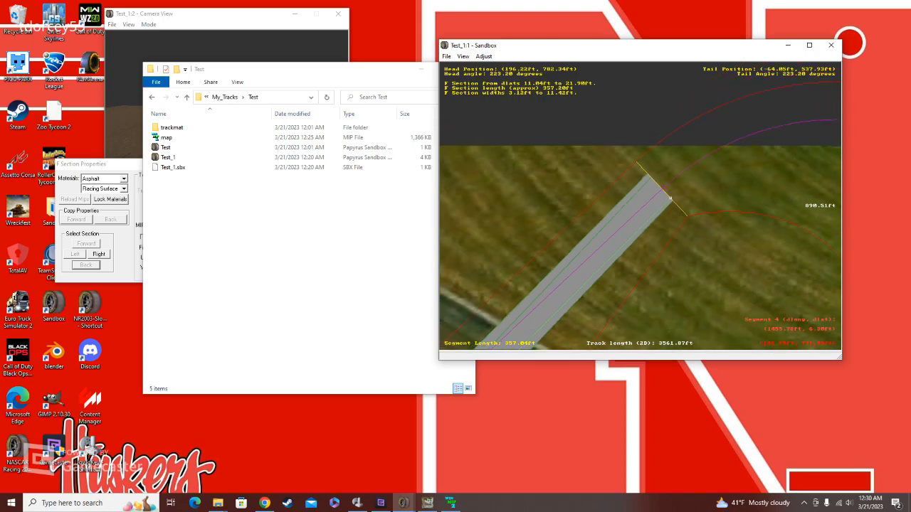
Step: Narrow the outer F section at the straight's head to a width of 1.03 ft
{"action": "left_click_drag", "start_coordinate": [636, 225], "coordinate": [623, 216]}
{"action": "scroll", "coordinate": [640, 206], "scroll_direction": "up", "scroll_amount": 6}
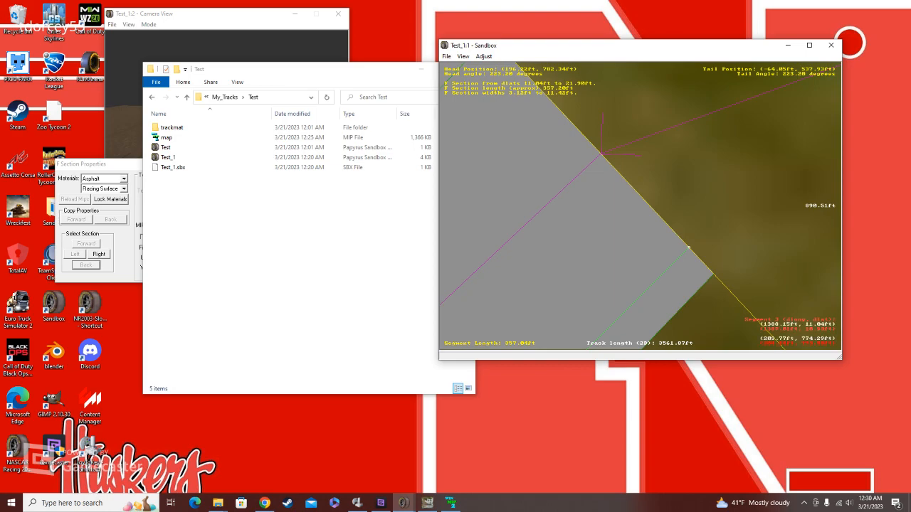
{"action": "left_click_drag", "start_coordinate": [688, 247], "coordinate": [690, 251]}
{"action": "left_click_drag", "start_coordinate": [697, 257], "coordinate": [713, 274]}
{"action": "left_click_drag", "start_coordinate": [713, 274], "coordinate": [710, 271]}
{"action": "left_click_drag", "start_coordinate": [709, 270], "coordinate": [705, 266]}
Step: Narrow the same outer F section at the straight's tail by moving its inner boundary outward
{"action": "key", "text": "minus"}
{"action": "key", "text": "minus"}
{"action": "key", "text": "minus"}
{"action": "key", "text": "minus"}
{"action": "key", "text": "minus"}
{"action": "key", "text": "minus"}
{"action": "key", "text": "minus"}
{"action": "key", "text": "minus"}
{"action": "key", "text": "minus"}
{"action": "key", "text": "minus"}
{"action": "key", "text": "minus"}
{"action": "key", "text": "minus"}
{"action": "key", "text": "minus"}
{"action": "key", "text": "minus"}
{"action": "key", "text": "minus"}
{"action": "key", "text": "minus"}
{"action": "key", "text": "minus"}
{"action": "right_click", "coordinate": [526, 288]}
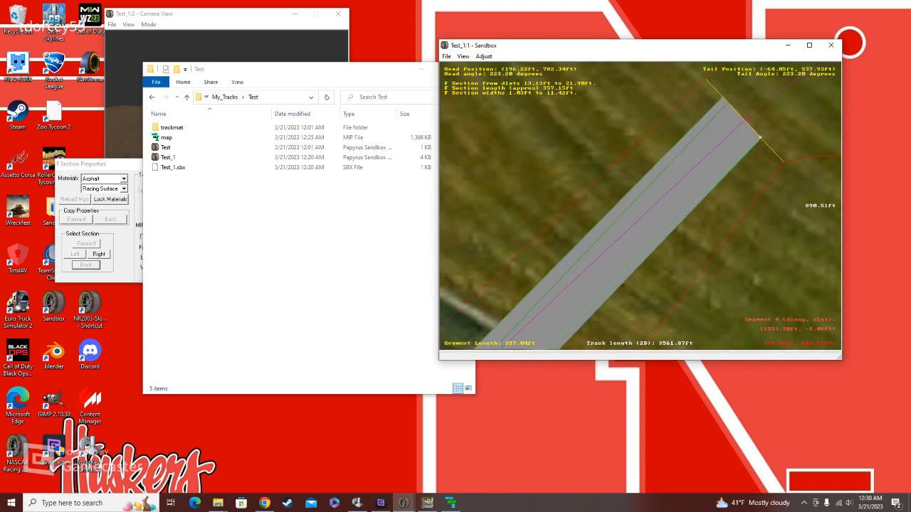
{"action": "key", "text": "Down"}
{"action": "key", "text": "Down"}
{"action": "key", "text": "Down"}
{"action": "key", "text": "Left"}
{"action": "key", "text": "Left"}
{"action": "key", "text": "Down"}
{"action": "key", "text": "Down"}
{"action": "key", "text": "Left"}
{"action": "key", "text": "Left"}
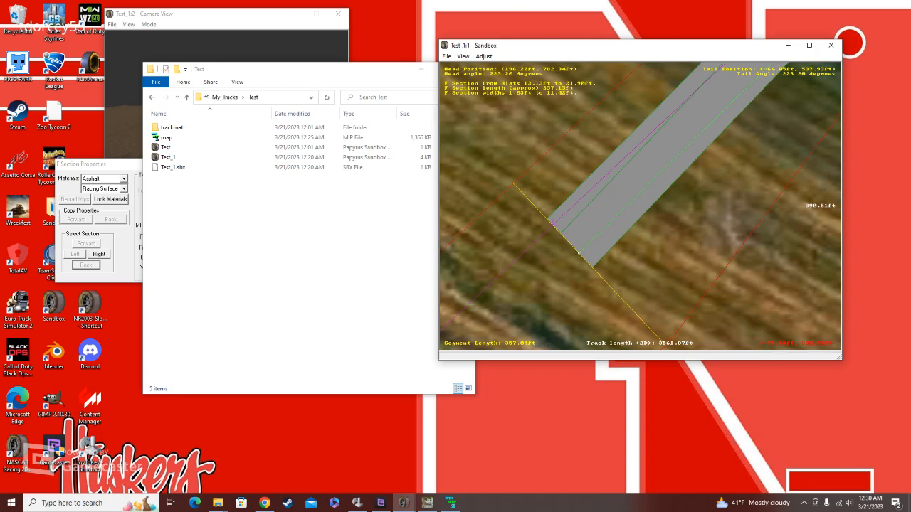
{"action": "left_click_drag", "start_coordinate": [578, 252], "coordinate": [567, 240]}
{"action": "left_click_drag", "start_coordinate": [568, 241], "coordinate": [584, 258]}
Step: Copy the features of the narrow paved straight backward onto the curve before it
{"action": "right_click", "coordinate": [603, 203]}
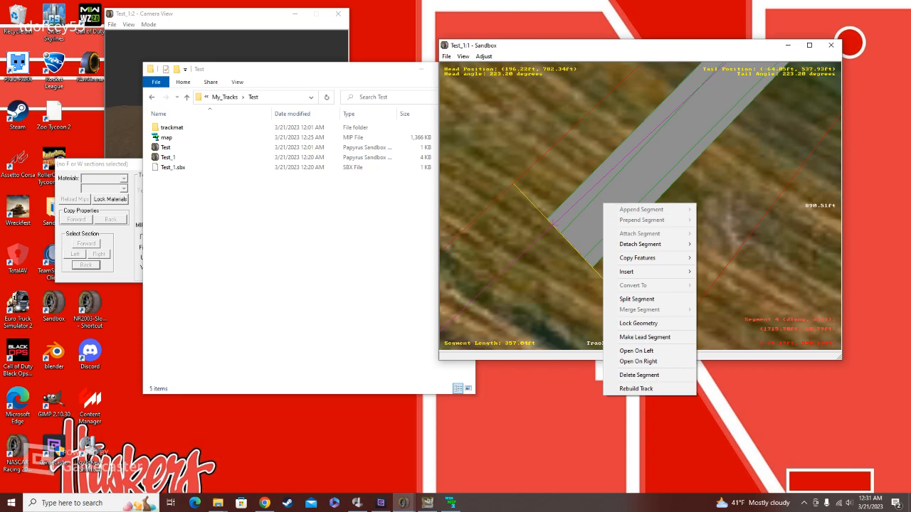
{"action": "right_click", "coordinate": [621, 167]}
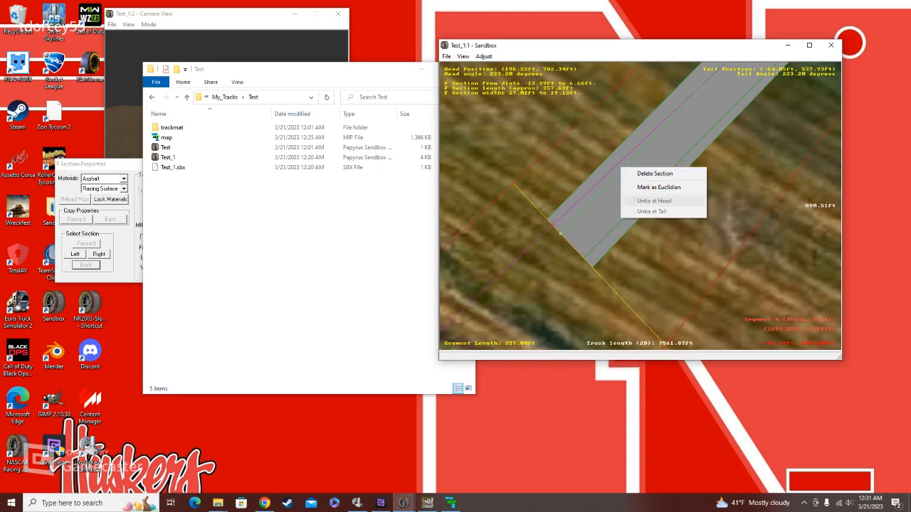
{"action": "right_click", "coordinate": [600, 219]}
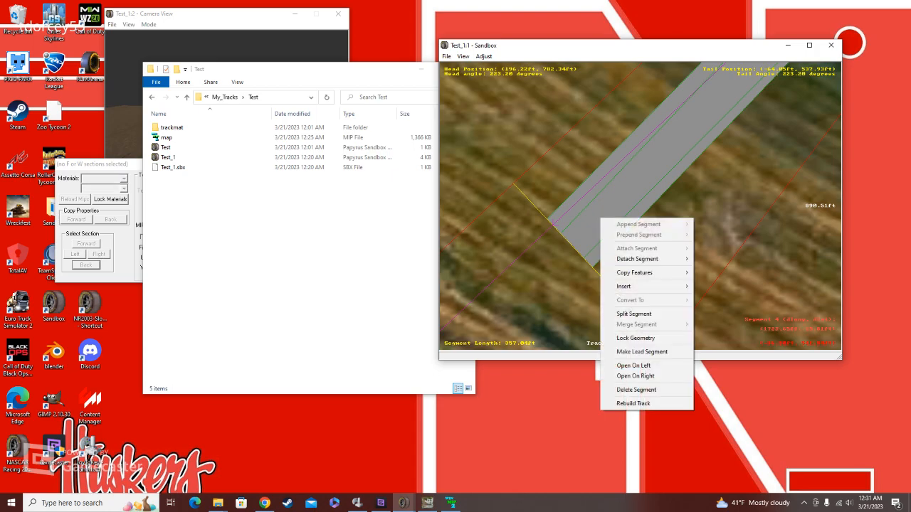
{"action": "mouse_move", "coordinate": [634, 272]}
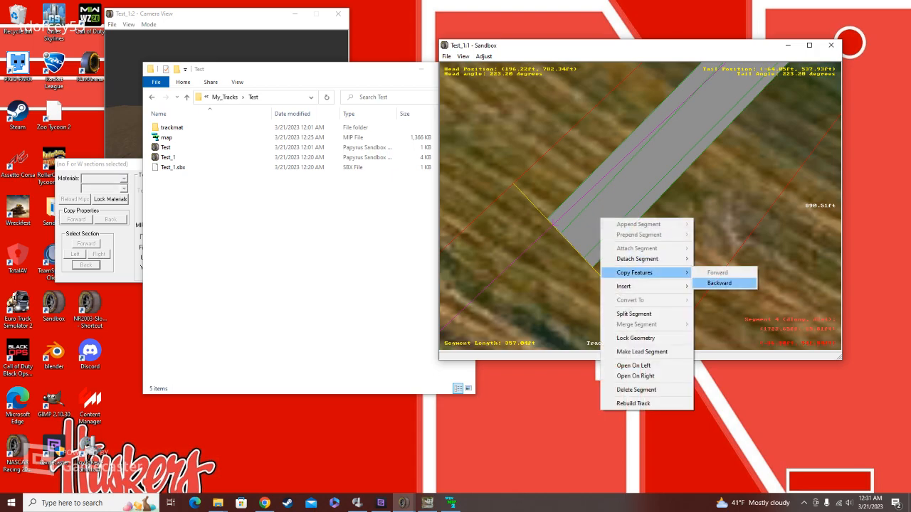
{"action": "left_click", "coordinate": [719, 284]}
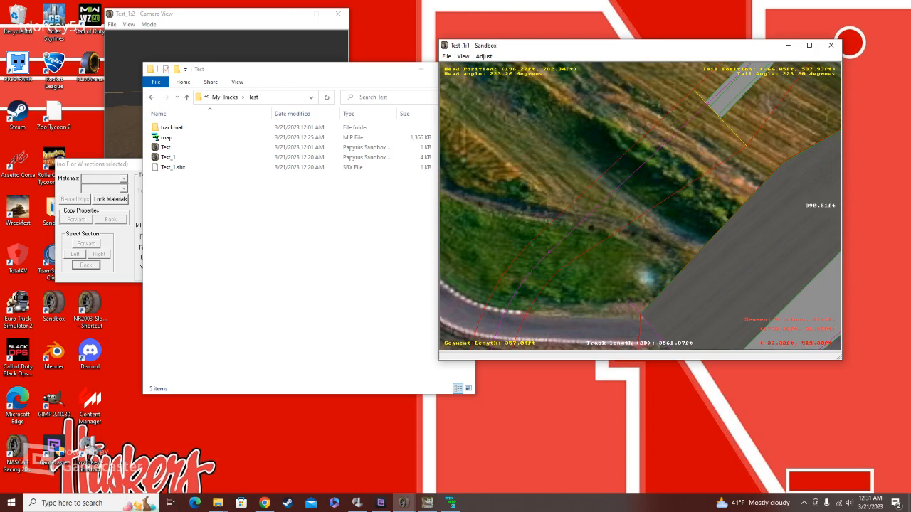
Step: Move the next straight's X section boundary outward at its tail and copy the paved straight's features forward onto that straight
{"action": "left_click", "coordinate": [672, 192]}
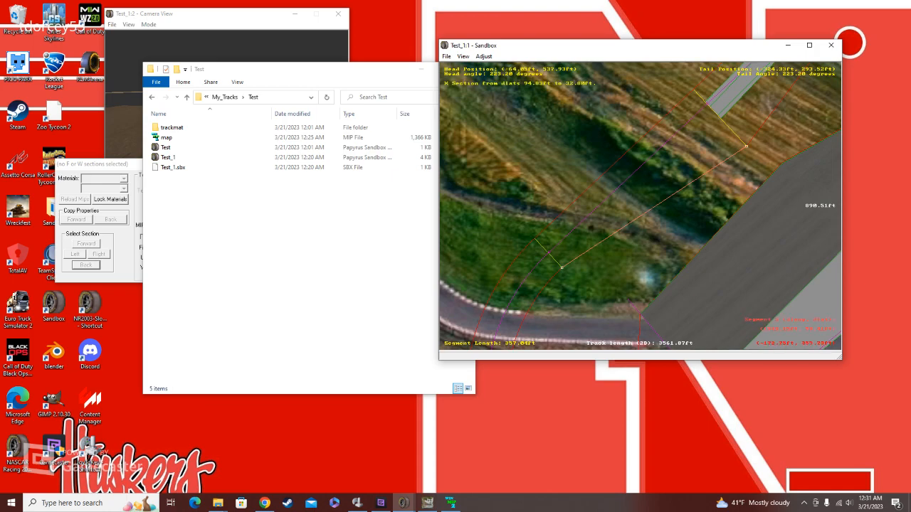
{"action": "left_click_drag", "start_coordinate": [561, 268], "coordinate": [594, 300]}
{"action": "left_click", "coordinate": [746, 114]}
{"action": "right_click", "coordinate": [746, 114]}
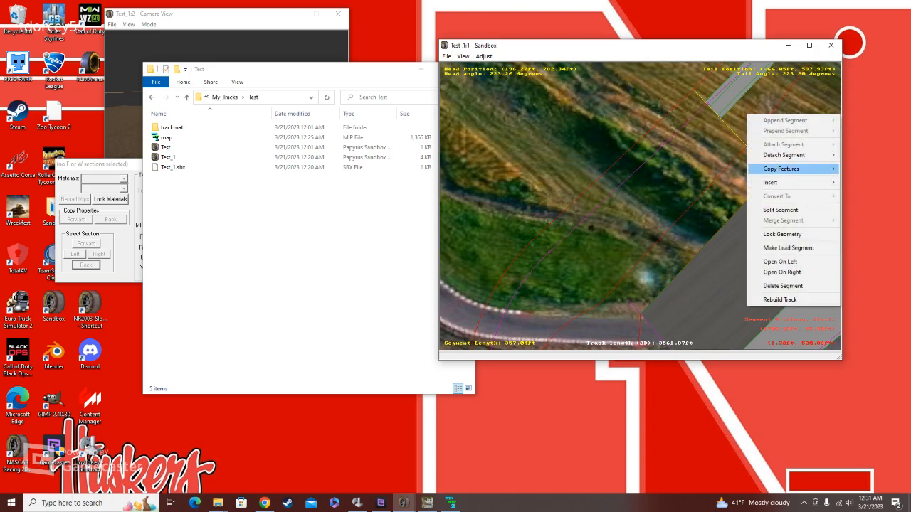
{"action": "mouse_move", "coordinate": [818, 168]}
{"action": "left_click", "coordinate": [865, 169]}
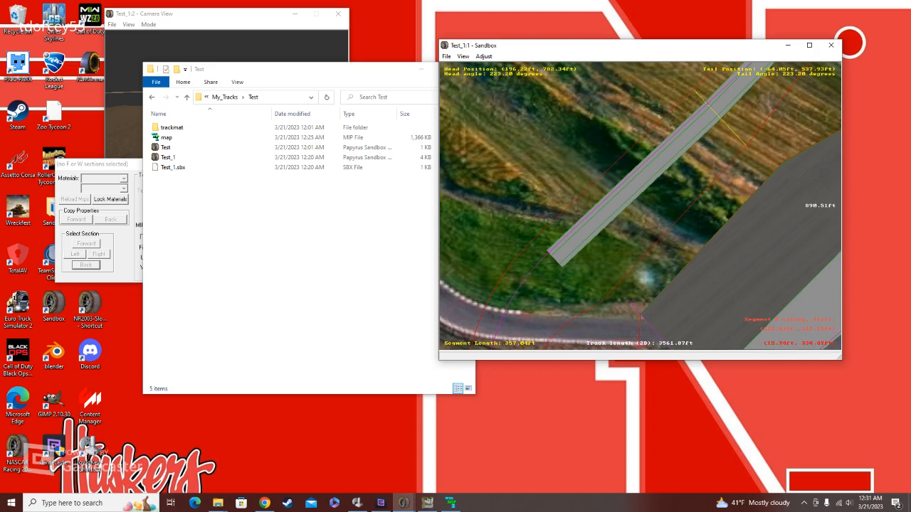
Step: Examine the copied paved sections along the track, from the wide straights around the curve to the newly paved straight
{"action": "left_click", "coordinate": [777, 241]}
{"action": "left_click", "coordinate": [757, 171]}
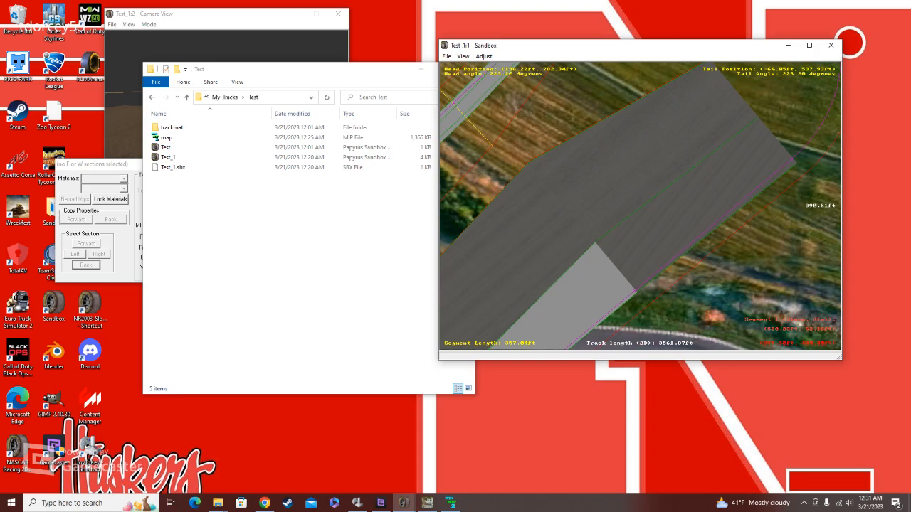
{"action": "left_click", "coordinate": [663, 128]}
{"action": "left_click", "coordinate": [662, 128]}
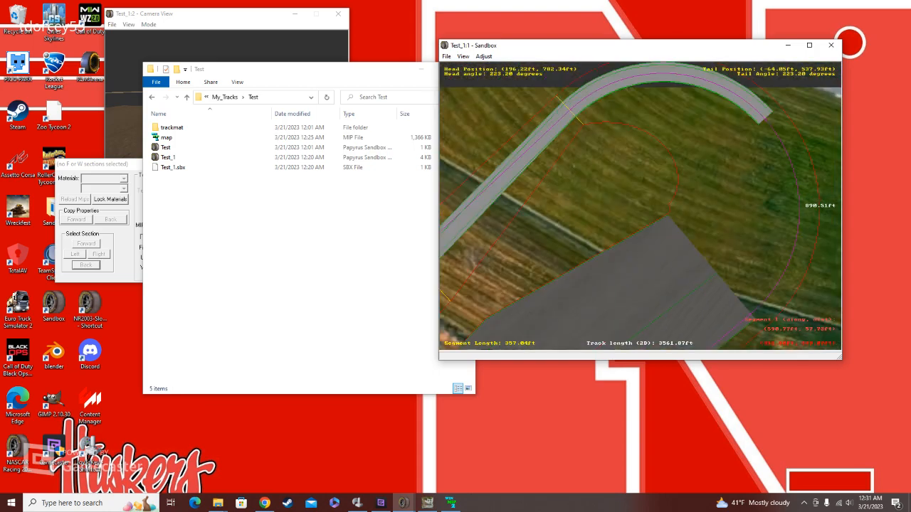
{"action": "left_click", "coordinate": [703, 302]}
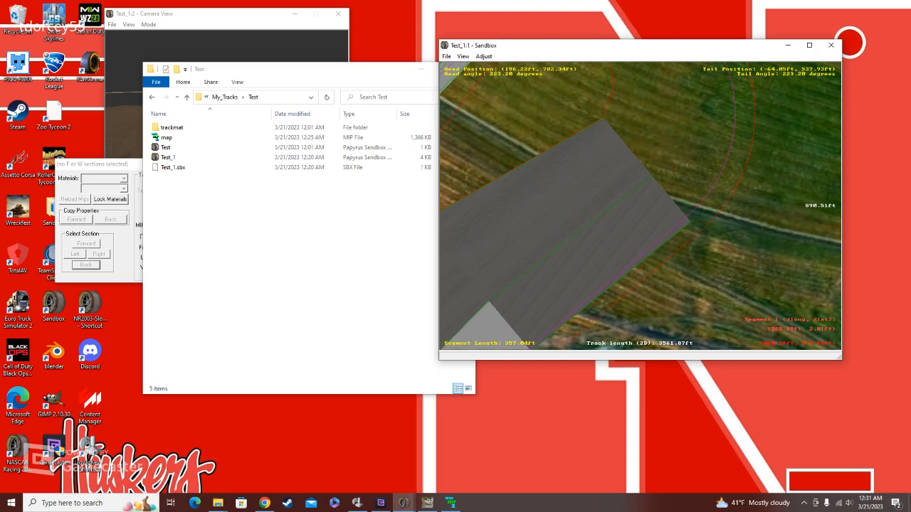
{"action": "left_click", "coordinate": [692, 131]}
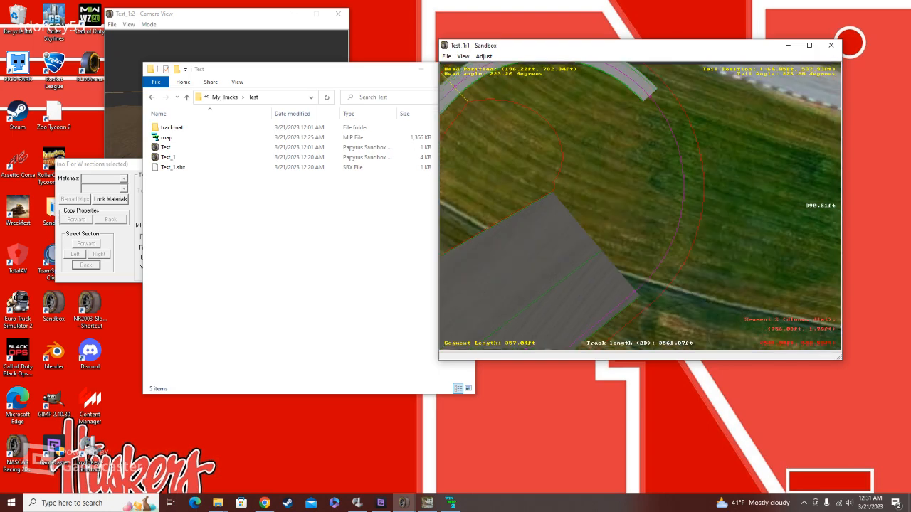
{"action": "left_click", "coordinate": [669, 197]}
{"action": "left_click", "coordinate": [719, 138]}
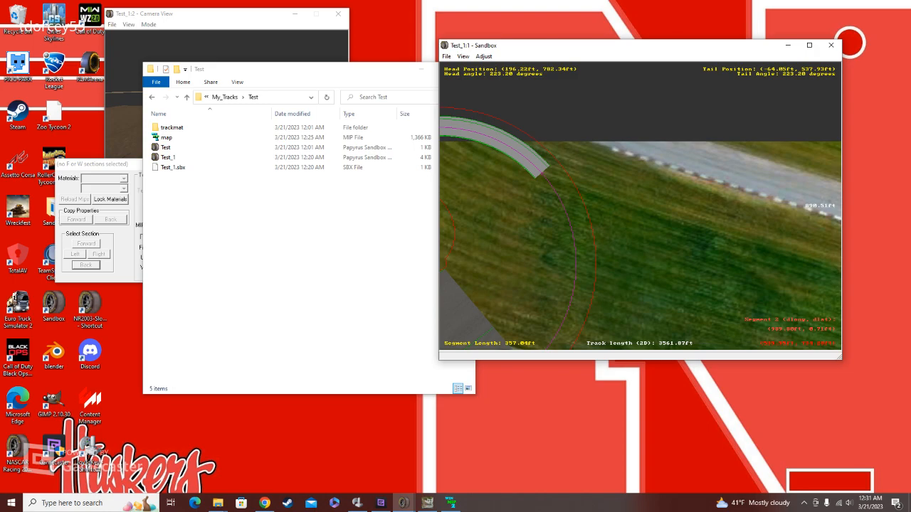
{"action": "left_click", "coordinate": [559, 215]}
{"action": "left_click", "coordinate": [556, 220]}
{"action": "left_click", "coordinate": [569, 142]}
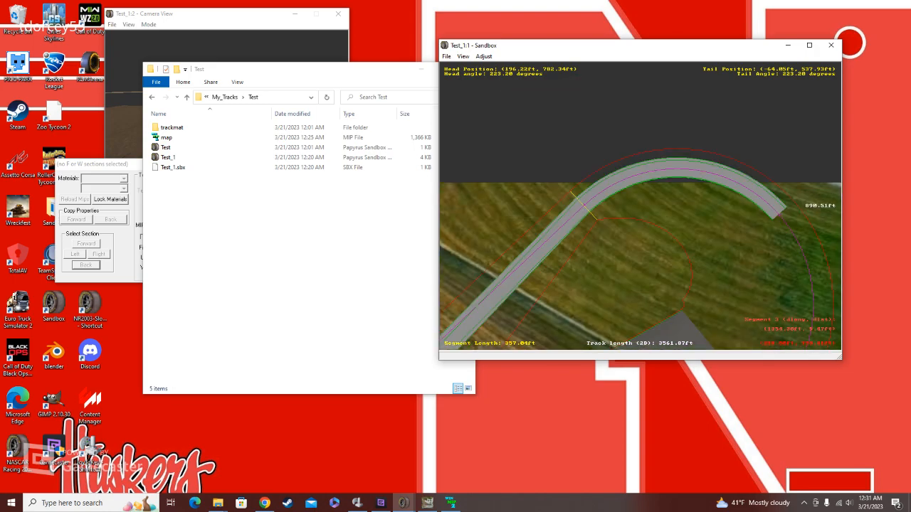
{"action": "left_click", "coordinate": [587, 211]}
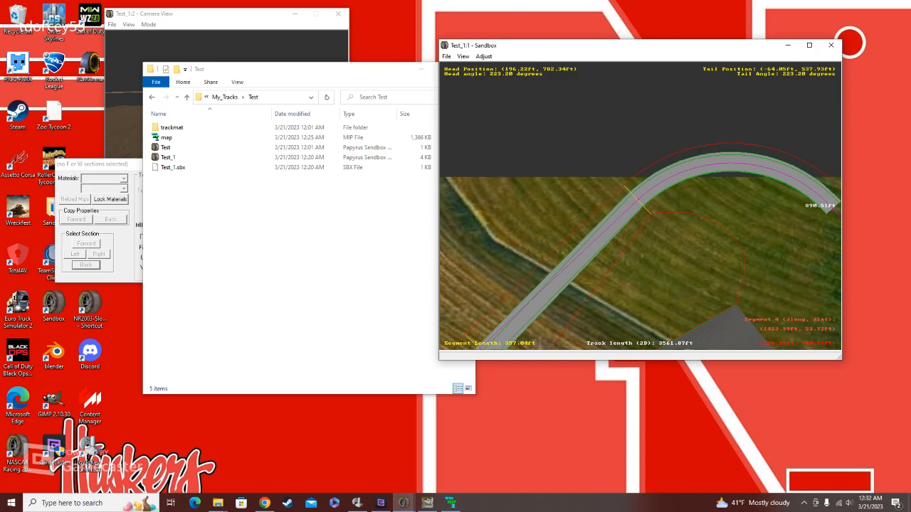
{"action": "left_click", "coordinate": [562, 279]}
{"action": "left_click", "coordinate": [624, 242]}
{"action": "left_click", "coordinate": [574, 258]}
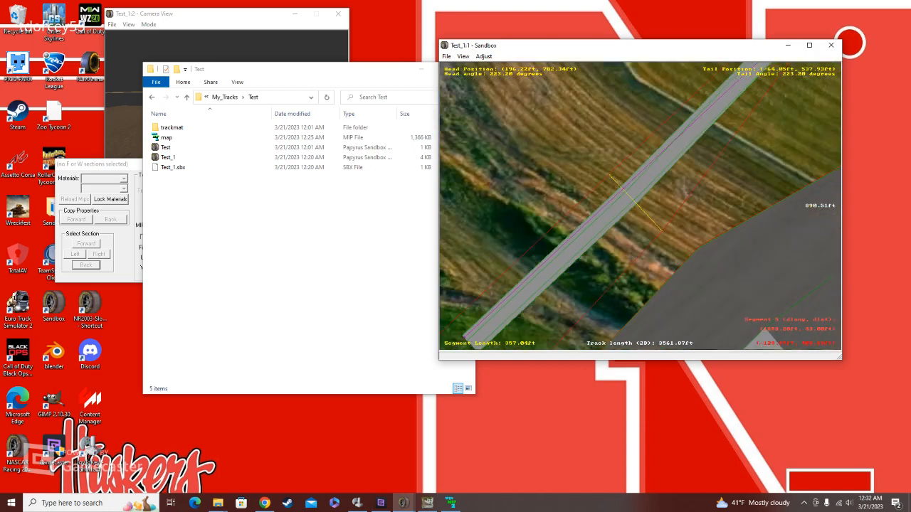
{"action": "left_click", "coordinate": [612, 238]}
{"action": "scroll", "coordinate": [625, 228], "scroll_direction": "down", "scroll_amount": 2}
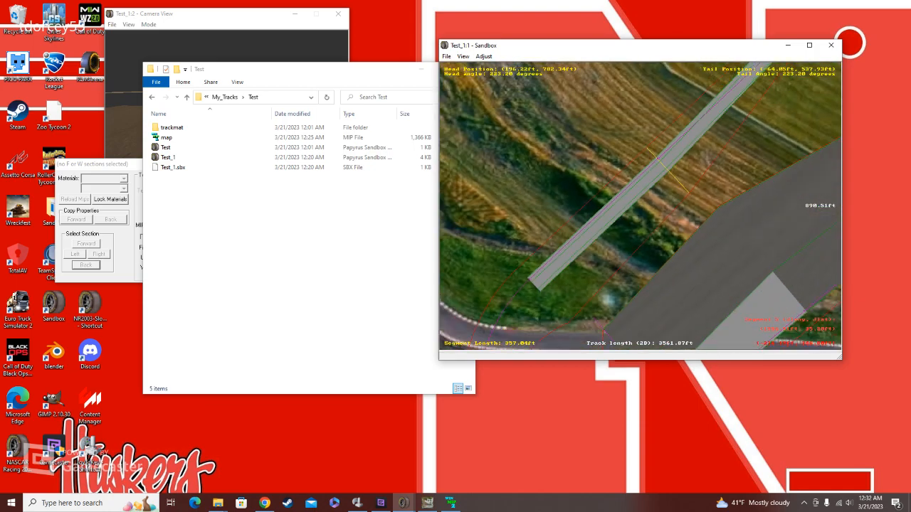
{"action": "right_click", "coordinate": [590, 260]}
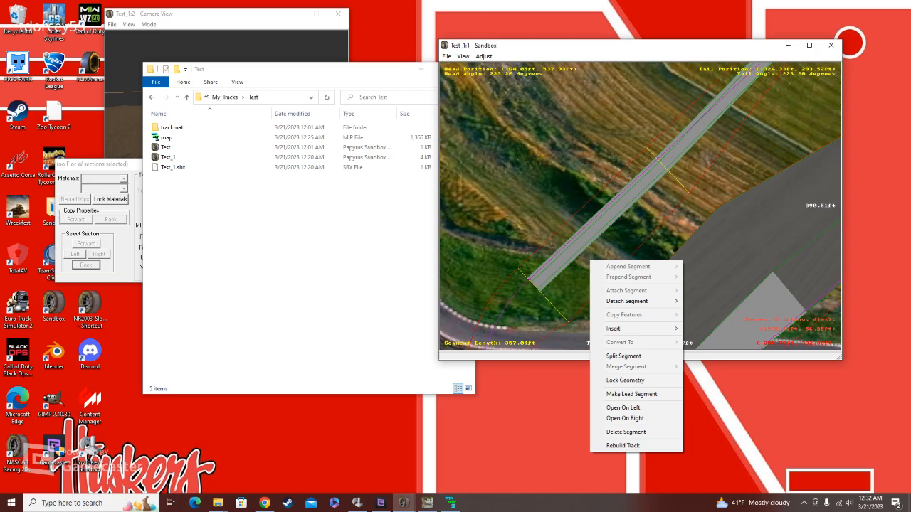
{"action": "left_click", "coordinate": [749, 258]}
{"action": "left_click", "coordinate": [749, 258]}
{"action": "left_click", "coordinate": [694, 275]}
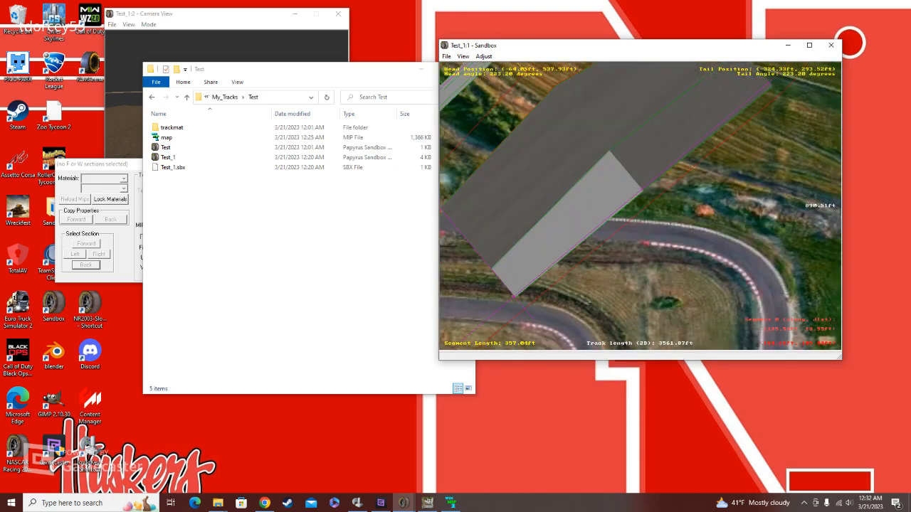
Step: Try to make the wide straight leading into the large curve the lead segment
{"action": "left_click", "coordinate": [501, 294]}
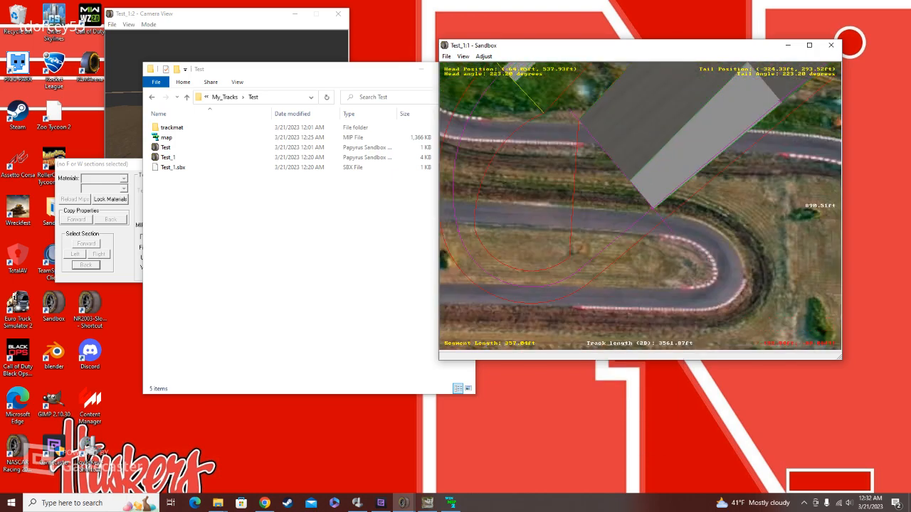
{"action": "left_click", "coordinate": [692, 163]}
{"action": "left_click", "coordinate": [610, 189]}
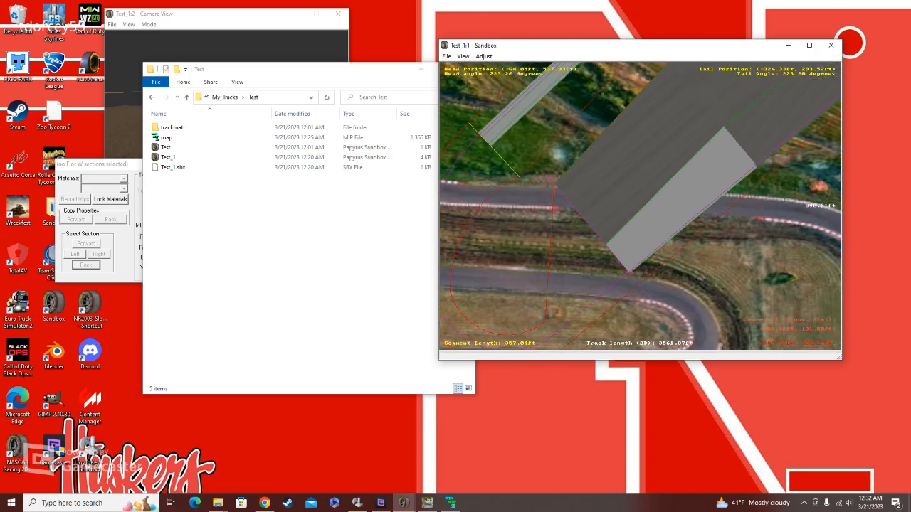
{"action": "left_click", "coordinate": [730, 95]}
{"action": "right_click", "coordinate": [679, 154]}
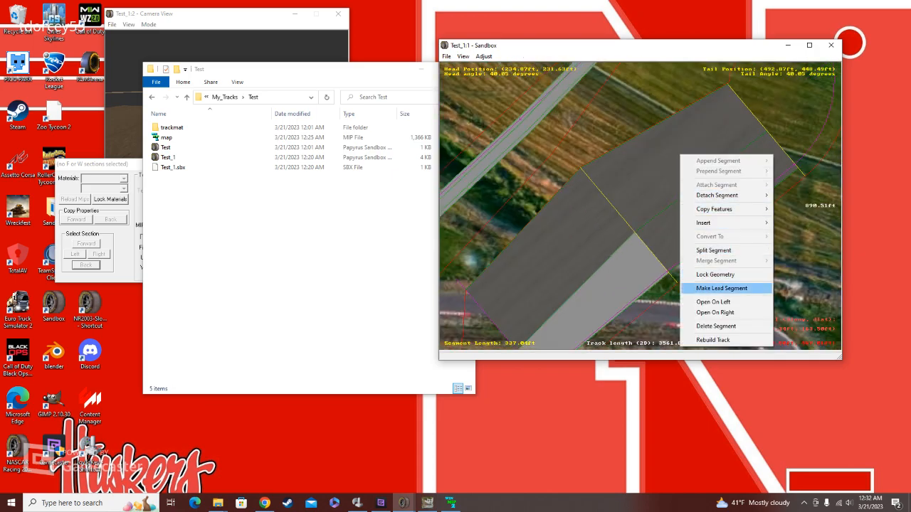
{"action": "left_click", "coordinate": [723, 289]}
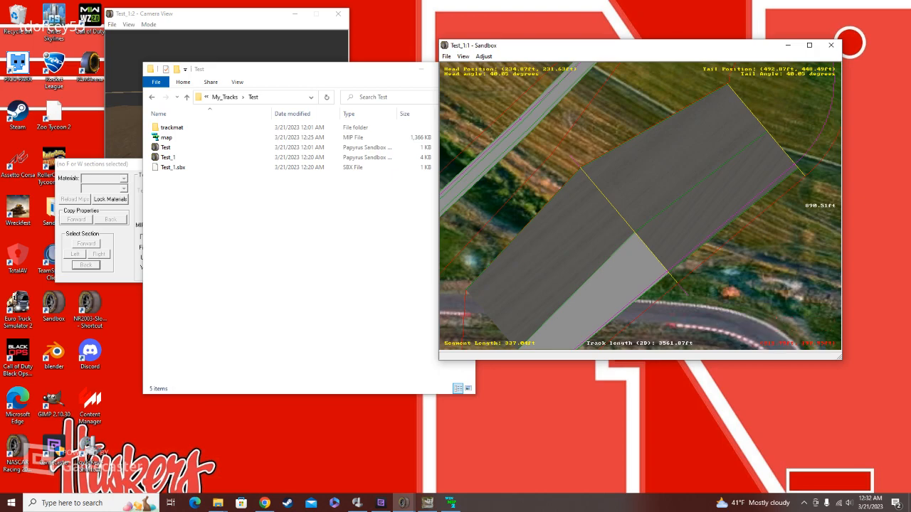
Step: Examine the joint between the two wide straights and how the unpaved and paved curve segments connect beyond it
{"action": "left_click", "coordinate": [787, 104]}
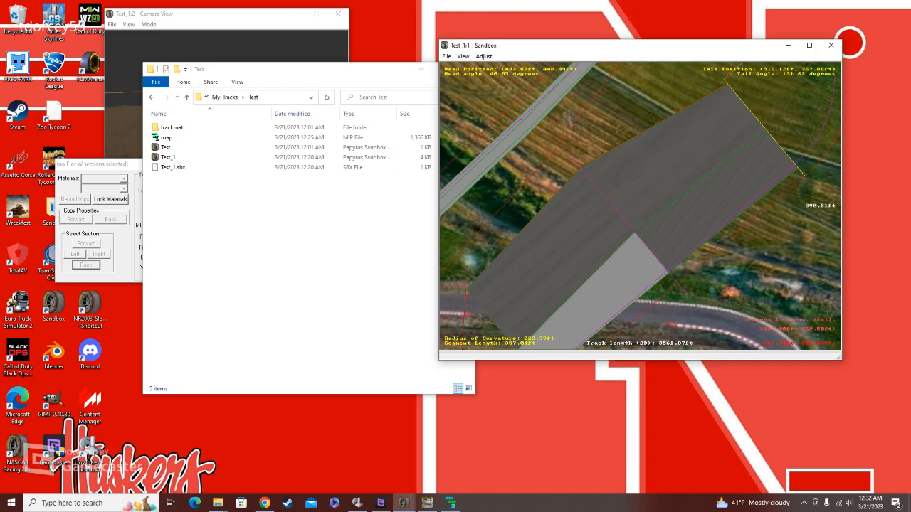
{"action": "left_click", "coordinate": [654, 189]}
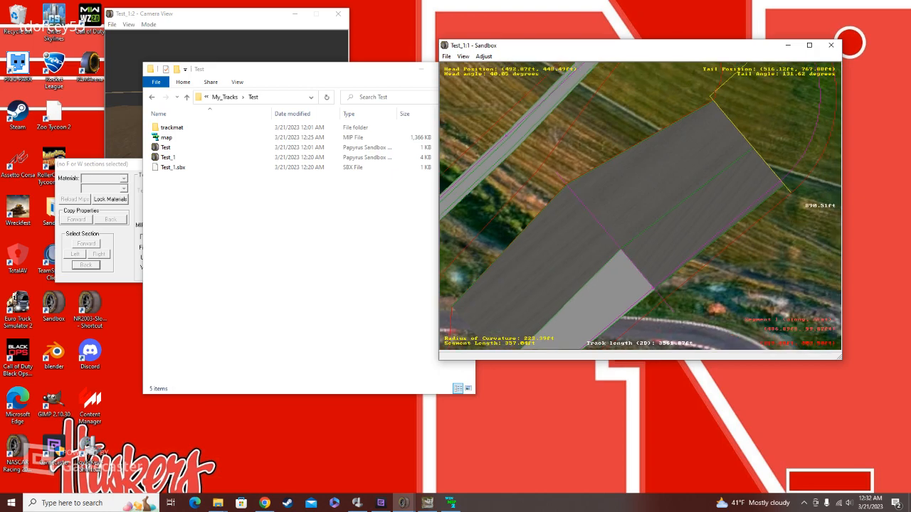
{"action": "left_click", "coordinate": [673, 205]}
{"action": "left_click", "coordinate": [725, 225]}
{"action": "scroll", "coordinate": [641, 206], "scroll_direction": "up", "scroll_amount": 1}
{"action": "scroll", "coordinate": [474, 277], "scroll_direction": "up", "scroll_amount": 3}
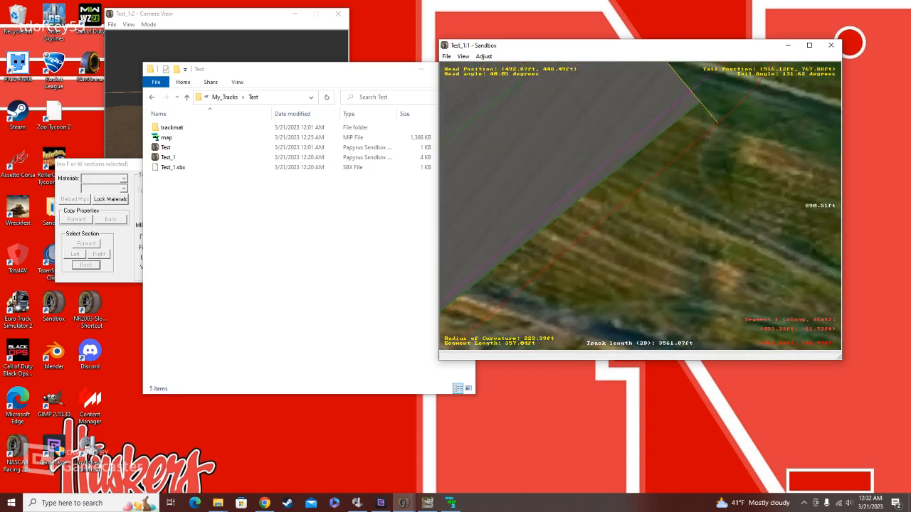
{"action": "scroll", "coordinate": [577, 316], "scroll_direction": "up", "scroll_amount": 1}
{"action": "right_click", "coordinate": [582, 319]}
{"action": "scroll", "coordinate": [584, 320], "scroll_direction": "up", "scroll_amount": 3}
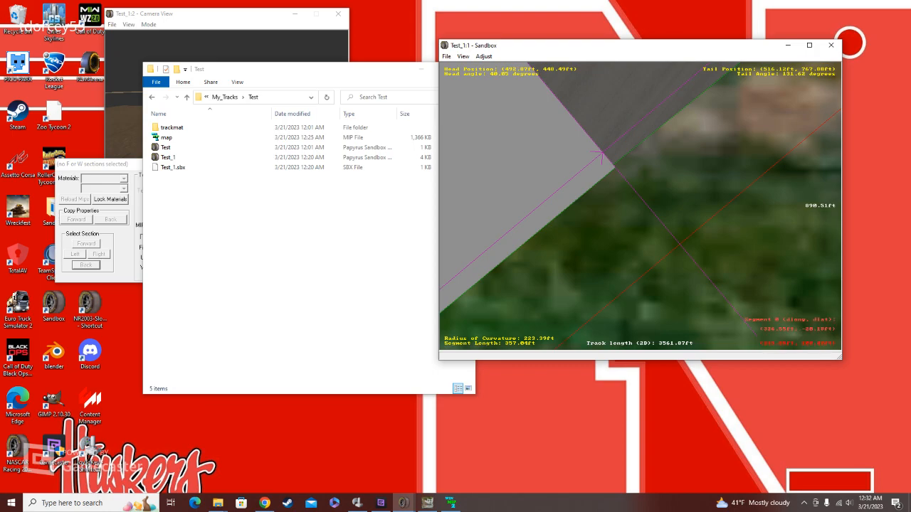
{"action": "scroll", "coordinate": [641, 206], "scroll_direction": "down", "scroll_amount": 9}
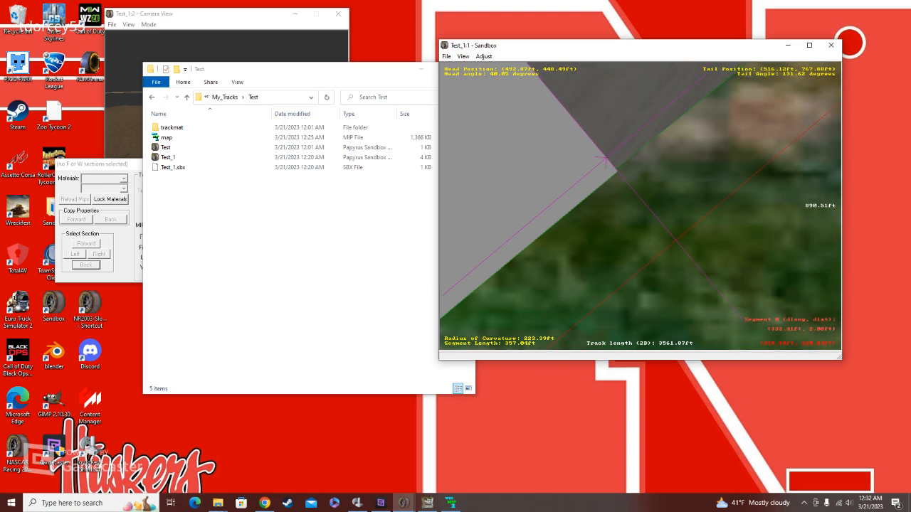
{"action": "right_click", "coordinate": [604, 181]}
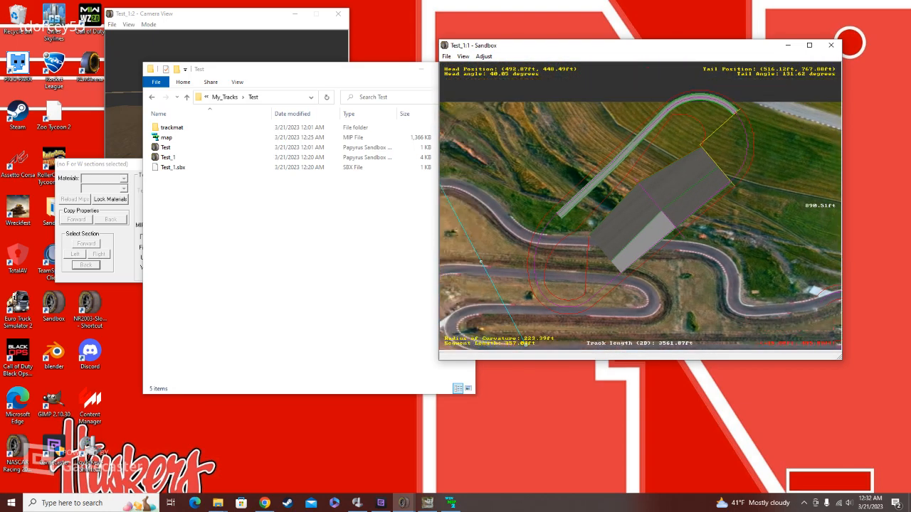
{"action": "scroll", "coordinate": [640, 206], "scroll_direction": "up", "scroll_amount": 2}
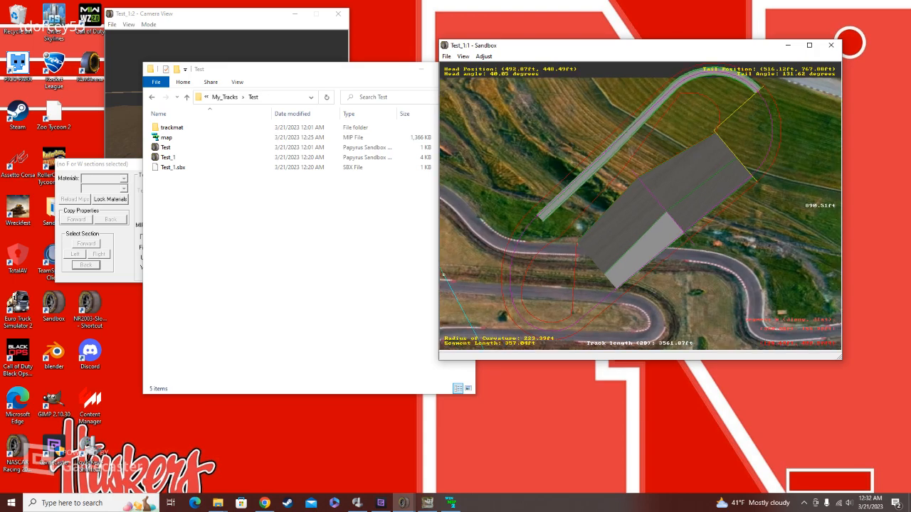
{"action": "right_click", "coordinate": [733, 109]}
{"action": "scroll", "coordinate": [641, 205], "scroll_direction": "up", "scroll_amount": 9}
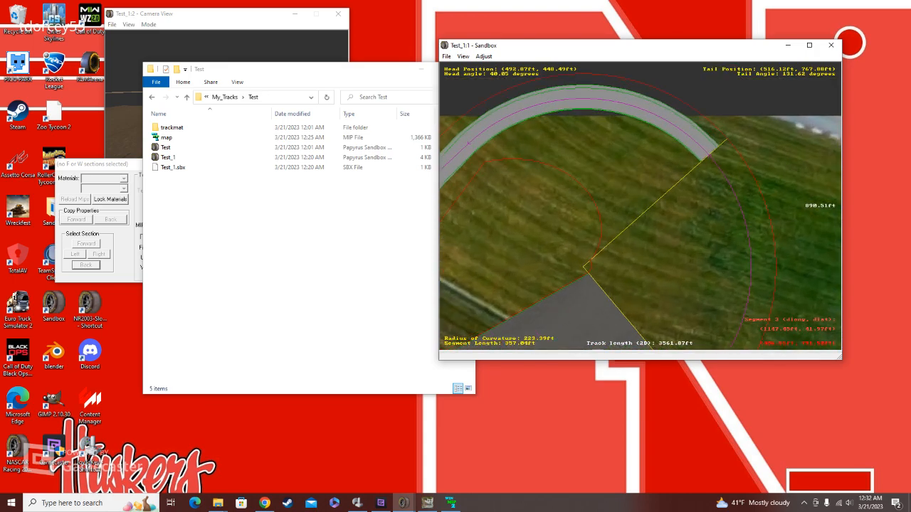
Step: Mark the paved curve's inner F section as Euclidian and move its head end inward to a dlat of about 18.08 ft
{"action": "left_click", "coordinate": [612, 118]}
{"action": "right_click", "coordinate": [617, 118]}
{"action": "scroll", "coordinate": [641, 206], "scroll_direction": "up", "scroll_amount": 1}
{"action": "right_click", "coordinate": [618, 202]}
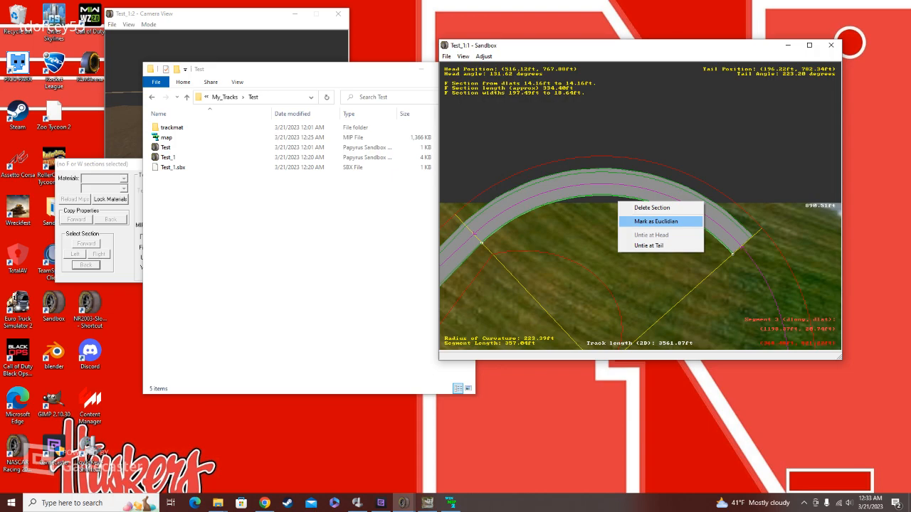
{"action": "left_click", "coordinate": [655, 221]}
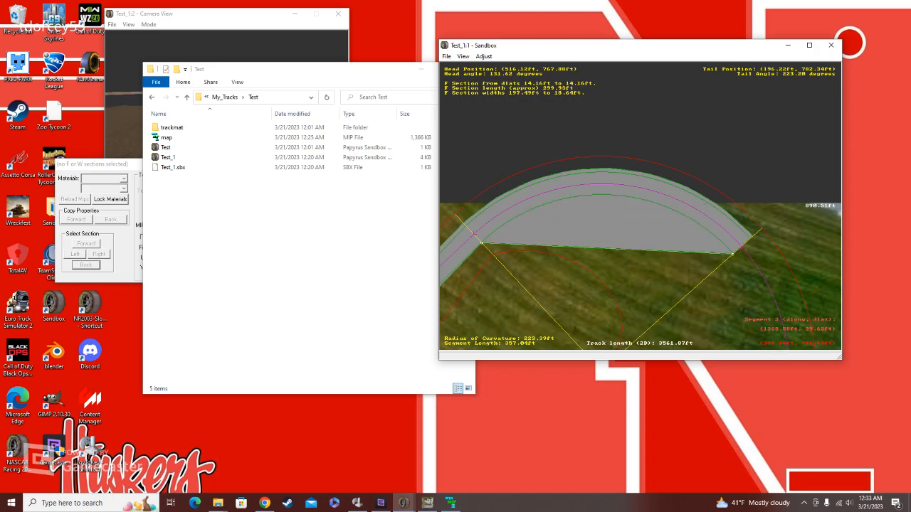
{"action": "mouse_move", "coordinate": [732, 254]}
{"action": "left_mouse_down"}
{"action": "mouse_move", "coordinate": [697, 286]}
{"action": "mouse_move", "coordinate": [729, 256]}
{"action": "left_mouse_up"}
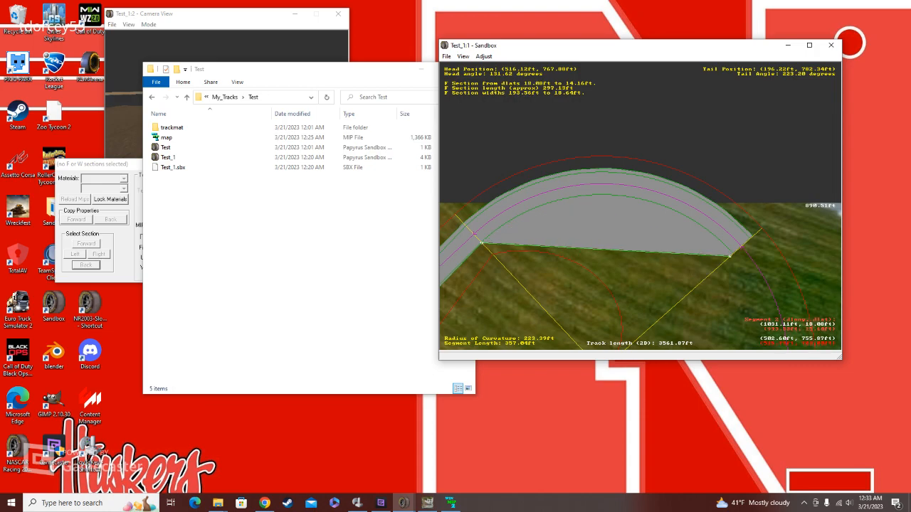
{"action": "left_click", "coordinate": [534, 129]}
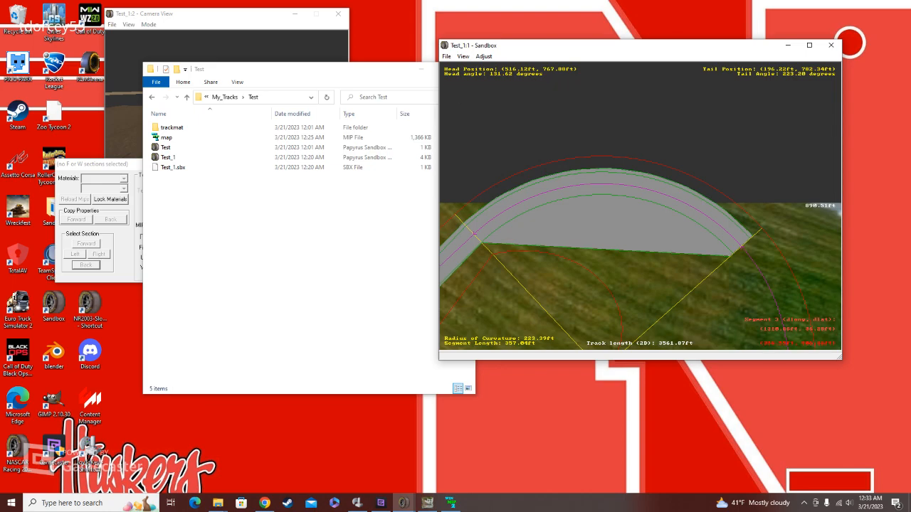
Step: Examine the paved curve's outer edge from its crest to the joint with the following straight
{"action": "key", "text": "c"}
{"action": "key", "text": "z"}
{"action": "key", "text": "z"}
{"action": "key", "text": "z"}
{"action": "key", "text": "z"}
{"action": "key", "text": "z"}
{"action": "key", "text": "z"}
{"action": "key", "text": "z"}
{"action": "key", "text": "z"}
{"action": "key", "text": "z"}
{"action": "key", "text": "z"}
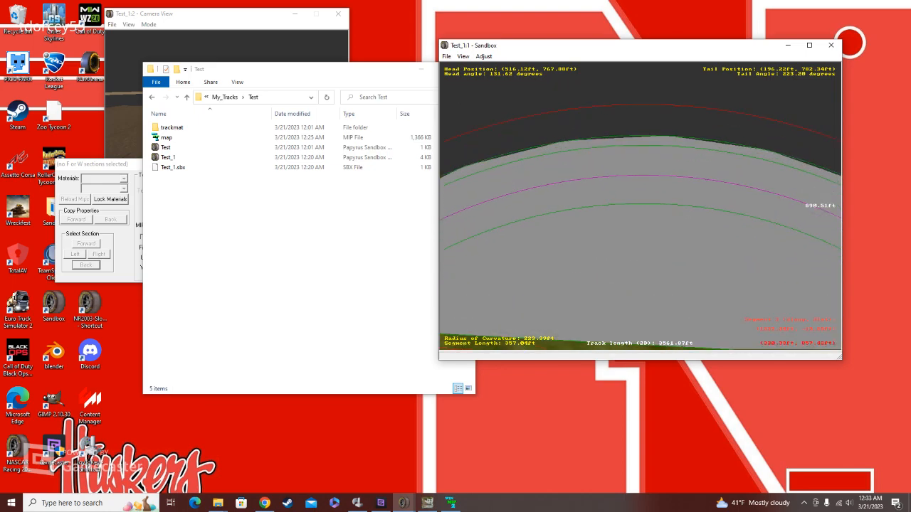
{"action": "key", "text": "c"}
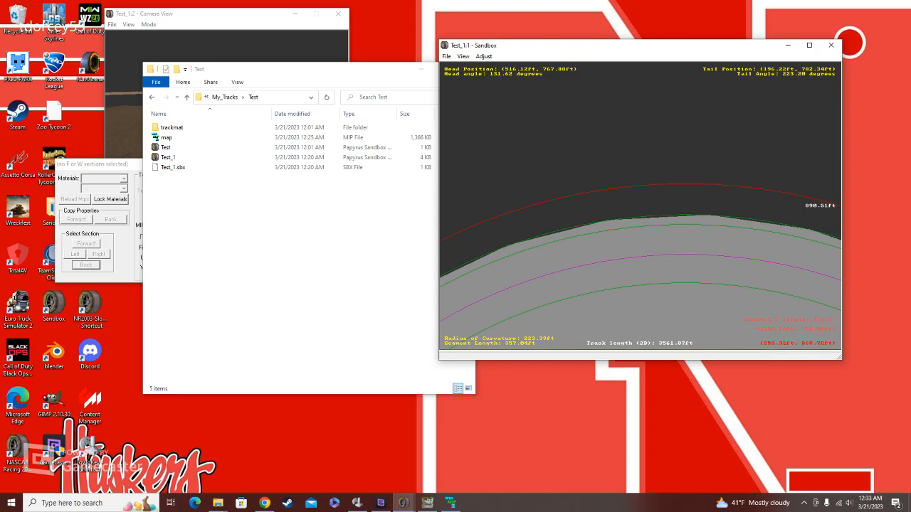
{"action": "key", "text": "c"}
{"action": "key", "text": "c"}
{"action": "key", "text": "c"}
{"action": "key", "text": "z"}
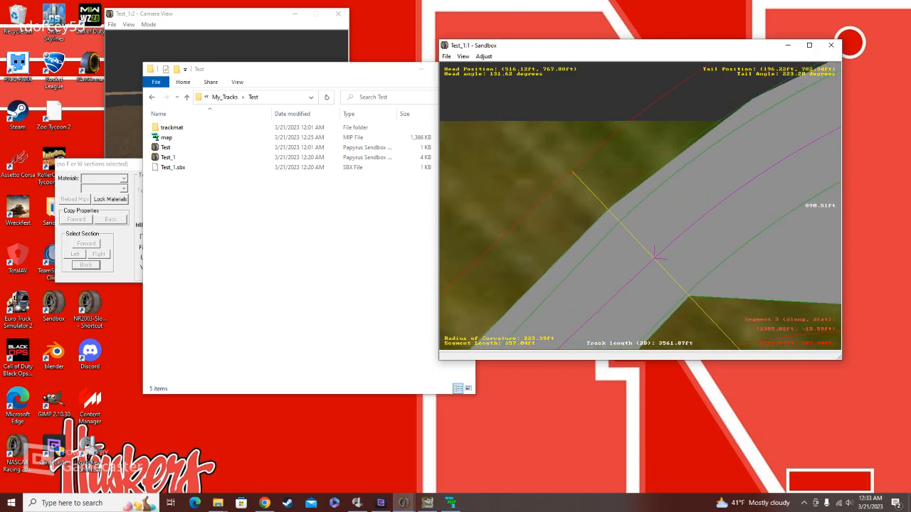
Step: Insert a W section outside the curve's paved edge and move its tail end inward to a dlat of about -20.46 ft
{"action": "key", "text": "c"}
{"action": "key", "text": "z"}
{"action": "key", "text": "z"}
{"action": "key", "text": "z"}
{"action": "key", "text": "x"}
{"action": "key", "text": "x"}
{"action": "key", "text": "x"}
{"action": "right_click", "coordinate": [637, 197]}
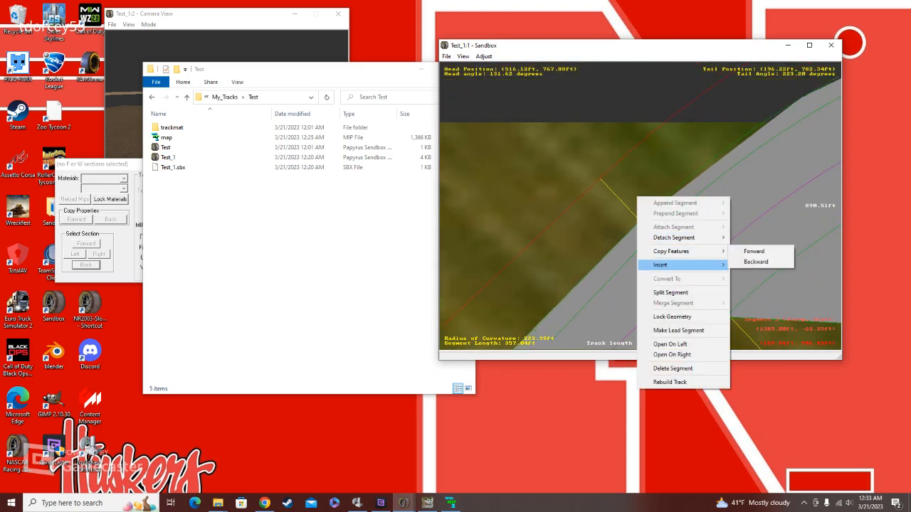
{"action": "left_click", "coordinate": [754, 275]}
{"action": "left_click_drag", "start_coordinate": [626, 205], "coordinate": [634, 214]}
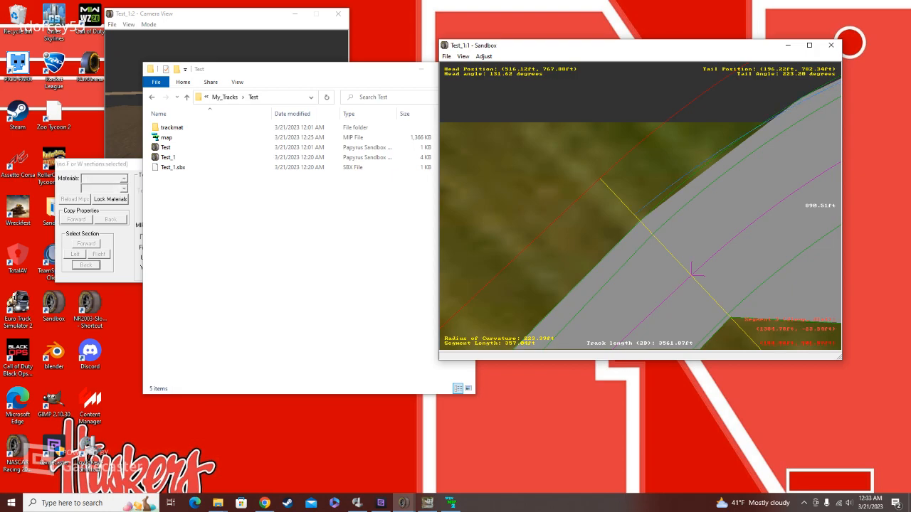
Step: Insert a second W section outside the first one on the curve and set the inner W section's material to Wall
{"action": "right_click", "coordinate": [637, 197]}
{"action": "mouse_move", "coordinate": [683, 264]}
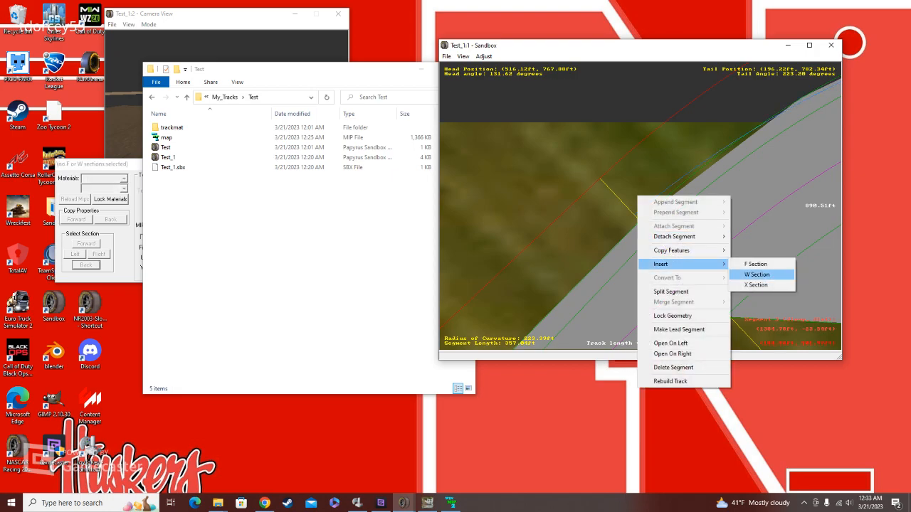
{"action": "left_click", "coordinate": [757, 274]}
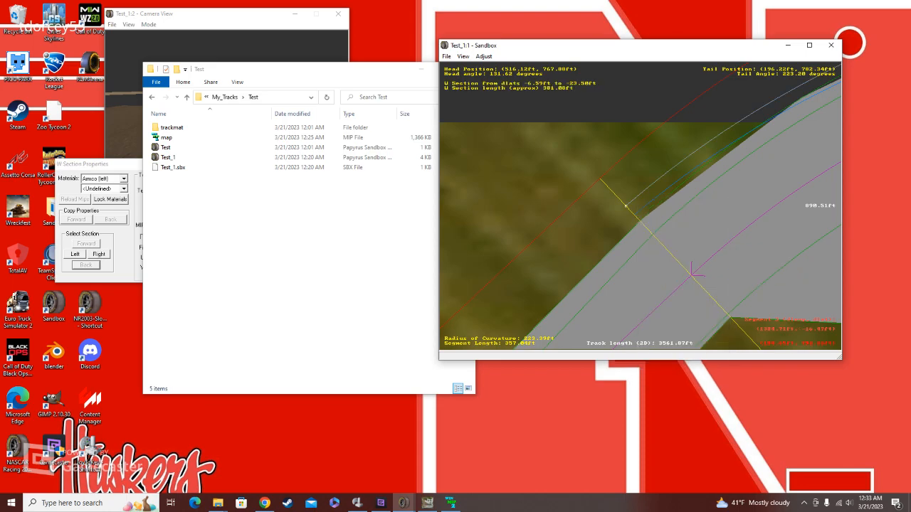
{"action": "left_click", "coordinate": [123, 178]}
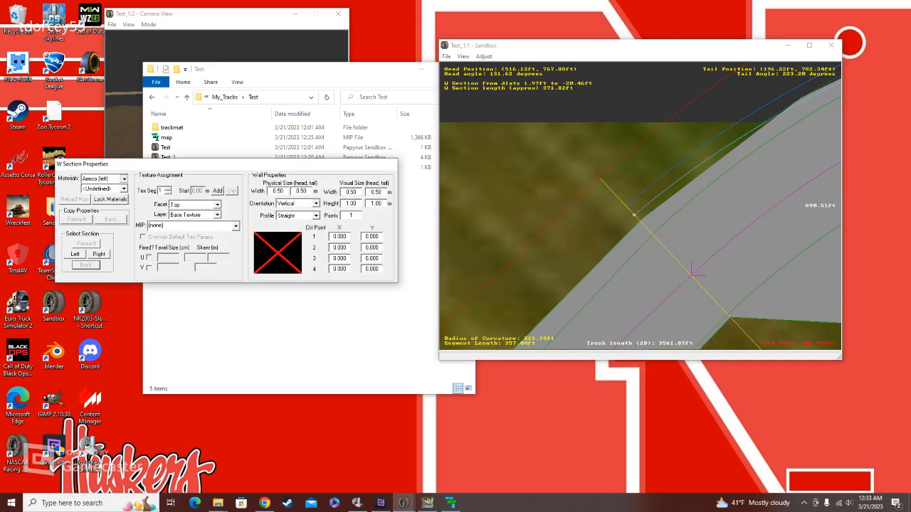
{"action": "left_click", "coordinate": [96, 230]}
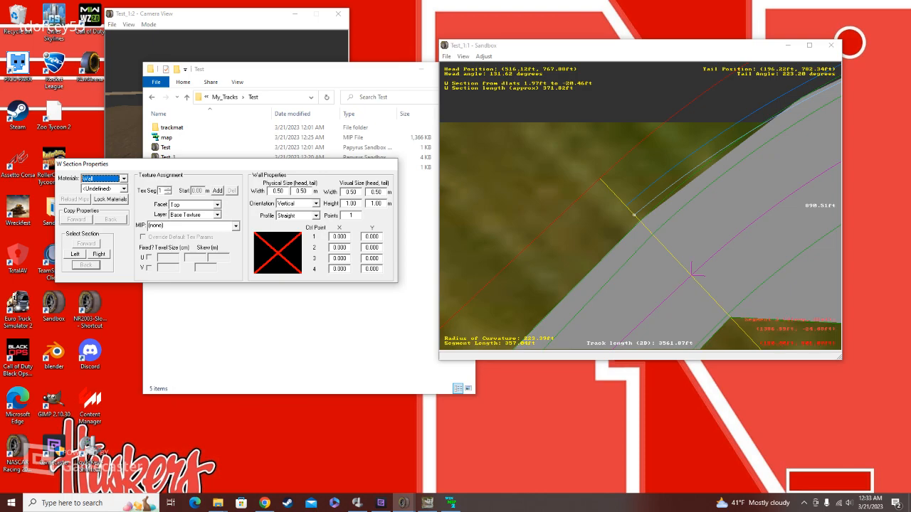
Step: Move the outer W section's tail end inward to a dlat of about -20.79 ft, then select the adjacent F section
{"action": "left_click", "coordinate": [626, 206]}
{"action": "left_click_drag", "start_coordinate": [625, 205], "coordinate": [633, 213]}
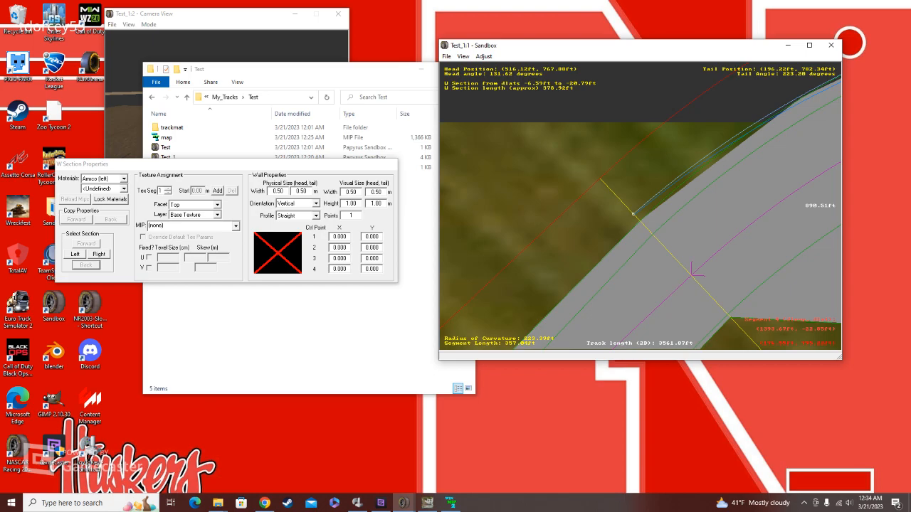
{"action": "key", "text": "Right"}
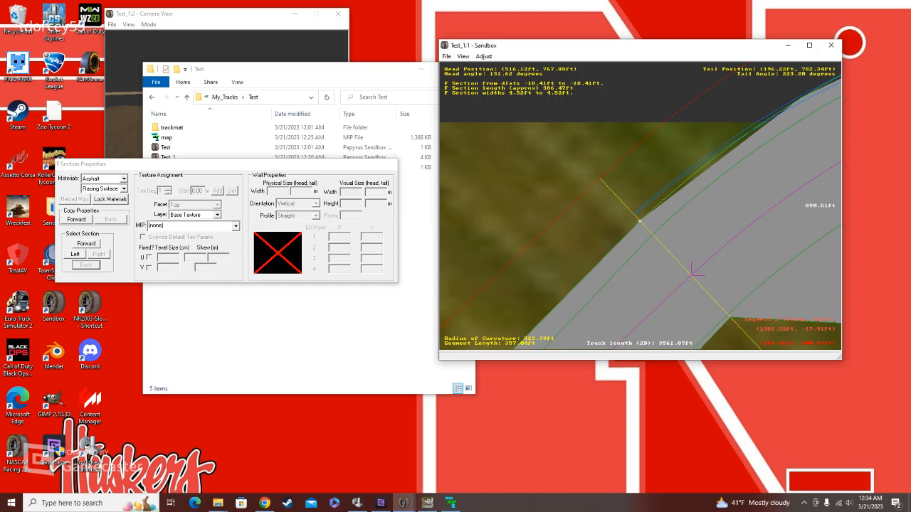
Step: Check the facet options of the curve's inner wall section and look at the track's camera view
{"action": "key", "text": "Left"}
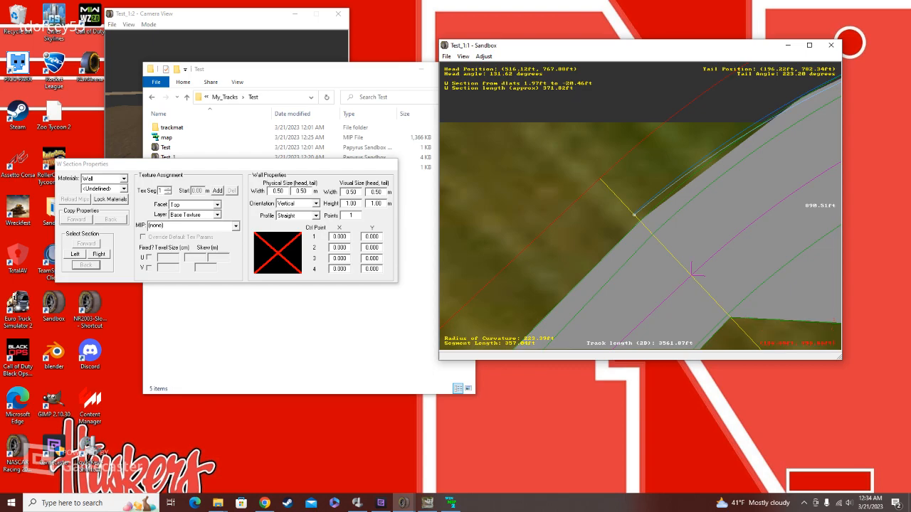
{"action": "left_click", "coordinate": [217, 205]}
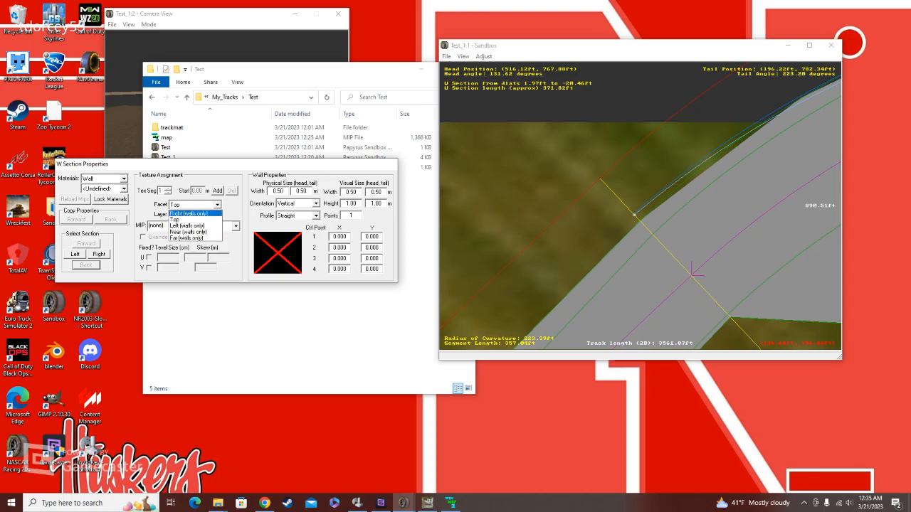
{"action": "left_click", "coordinate": [216, 205]}
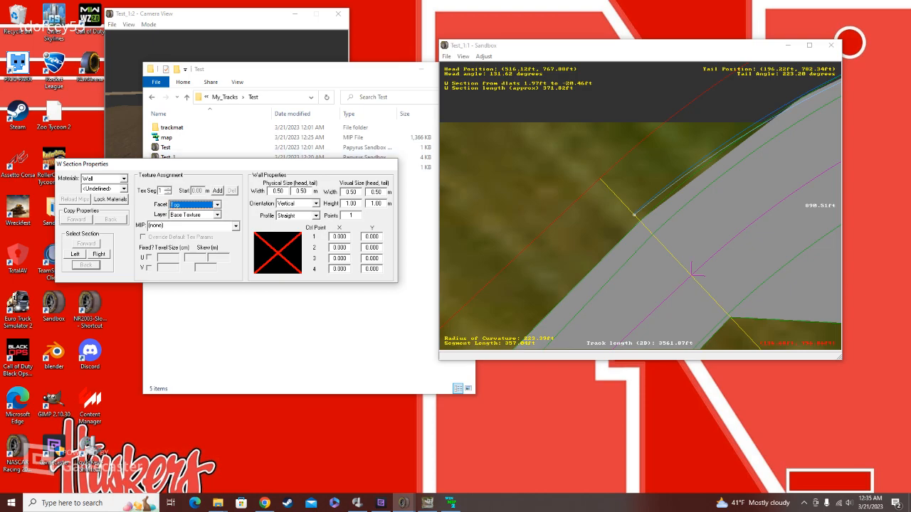
{"action": "left_click", "coordinate": [241, 16]}
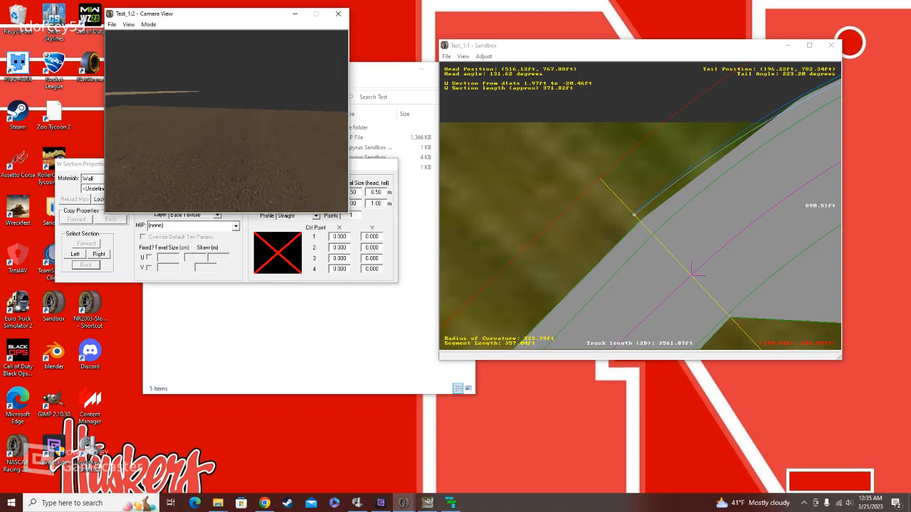
{"action": "left_click", "coordinate": [375, 164]}
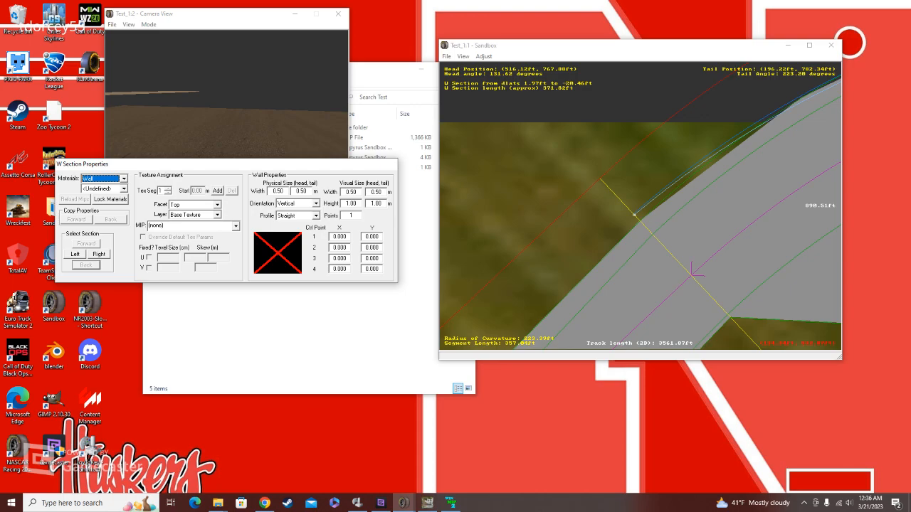
Step: Set the curve's outer Armco (left) W section to Perpendicular orientation and a Curved profile, and select its control point values
{"action": "left_click", "coordinate": [687, 172]}
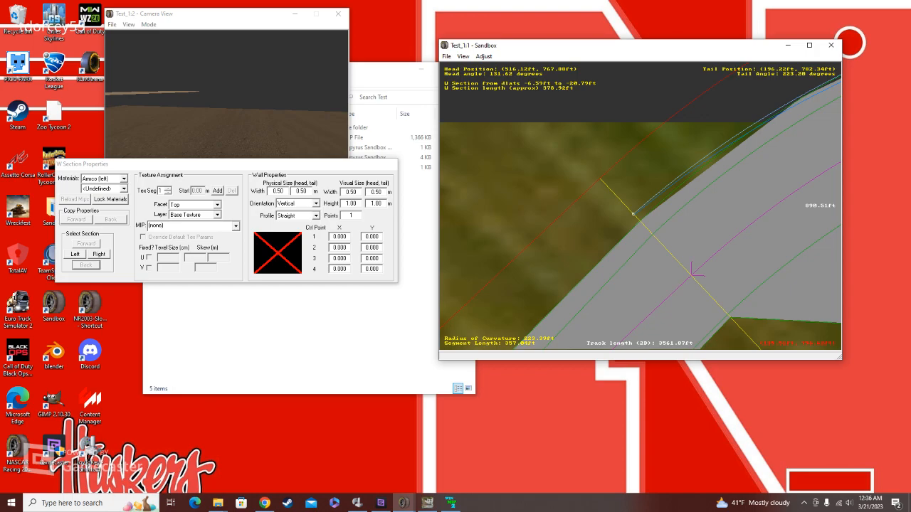
{"action": "left_click", "coordinate": [316, 204]}
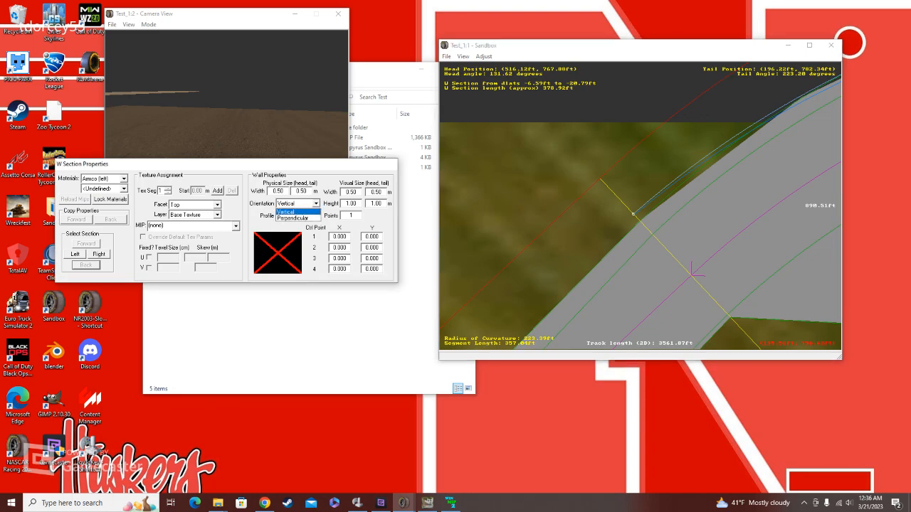
{"action": "left_click", "coordinate": [293, 218]}
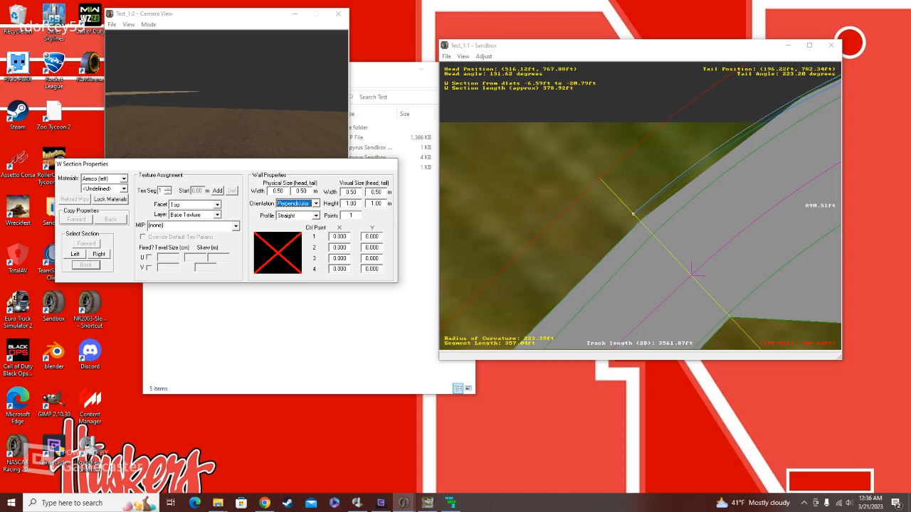
{"action": "left_click", "coordinate": [316, 216]}
{"action": "left_click", "coordinate": [286, 231]}
{"action": "left_click_drag", "start_coordinate": [348, 236], "coordinate": [364, 258]}
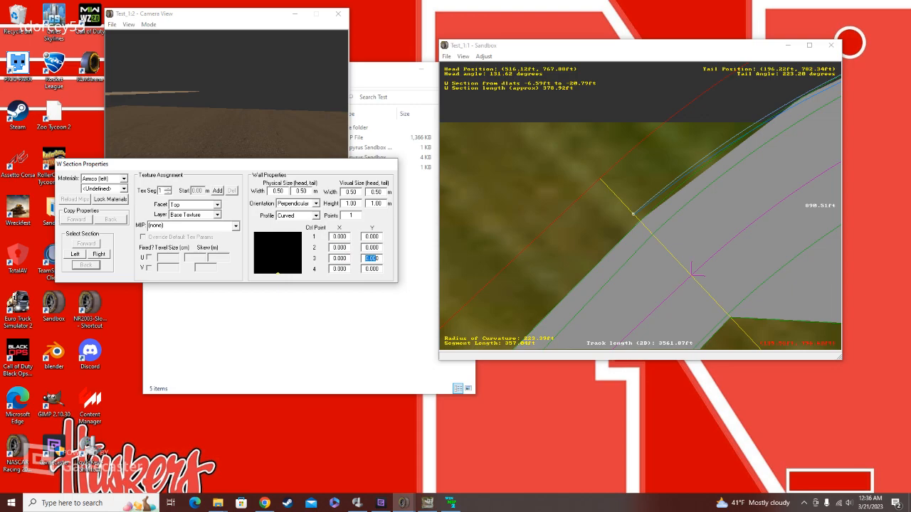
Step: Insert an X section on the curve outside both walls, with its tail end at a dlat of about -26.50 ft
{"action": "right_click", "coordinate": [633, 182]}
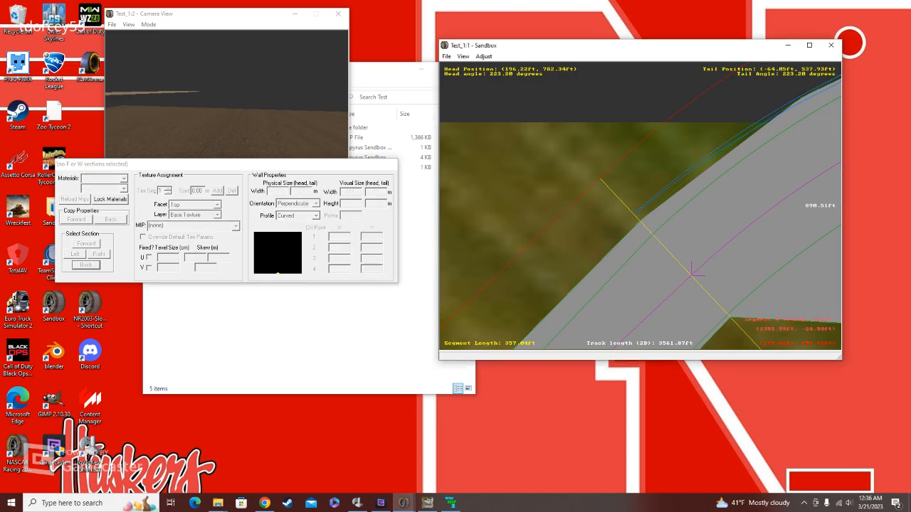
{"action": "mouse_move", "coordinate": [657, 250]}
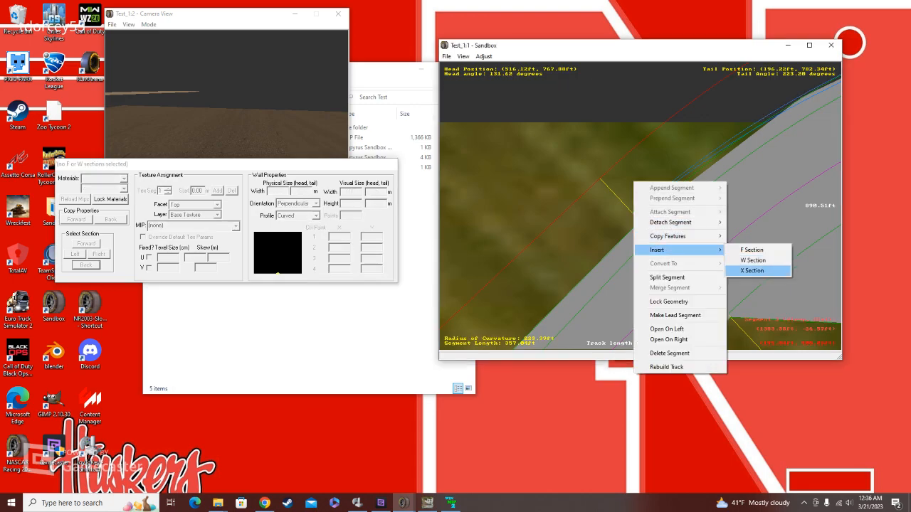
{"action": "left_click", "coordinate": [747, 274]}
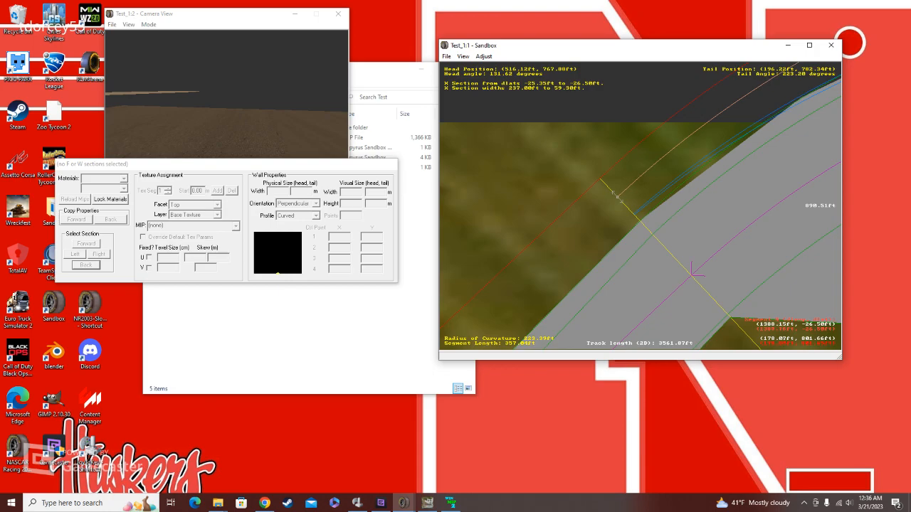
{"action": "right_click", "coordinate": [616, 211]}
{"action": "mouse_move", "coordinate": [662, 280]}
{"action": "left_click", "coordinate": [737, 291]}
{"action": "right_click", "coordinate": [609, 215]}
{"action": "left_click", "coordinate": [641, 221]}
Step: Insert an X section on the straight after the curve and move its head end to a dlat of about -23.76 ft
{"action": "right_click", "coordinate": [612, 211]}
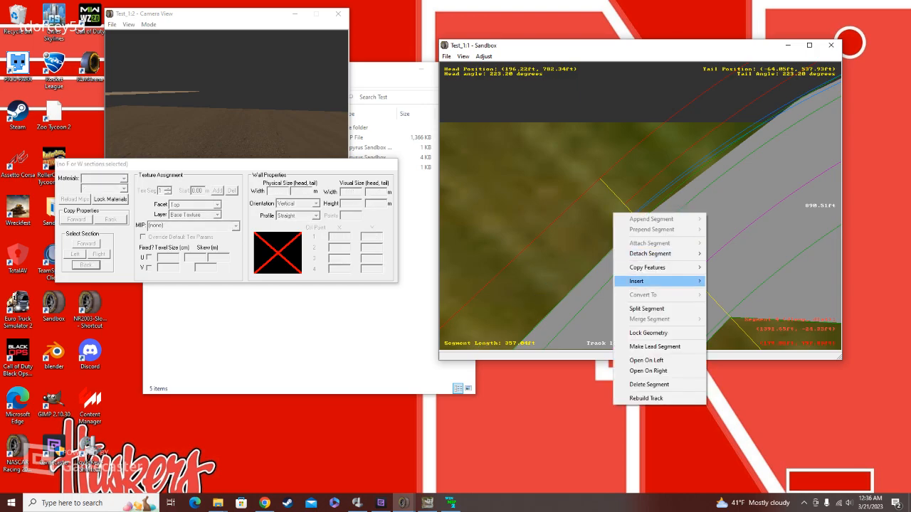
{"action": "mouse_move", "coordinate": [662, 281]}
{"action": "left_click", "coordinate": [736, 301]}
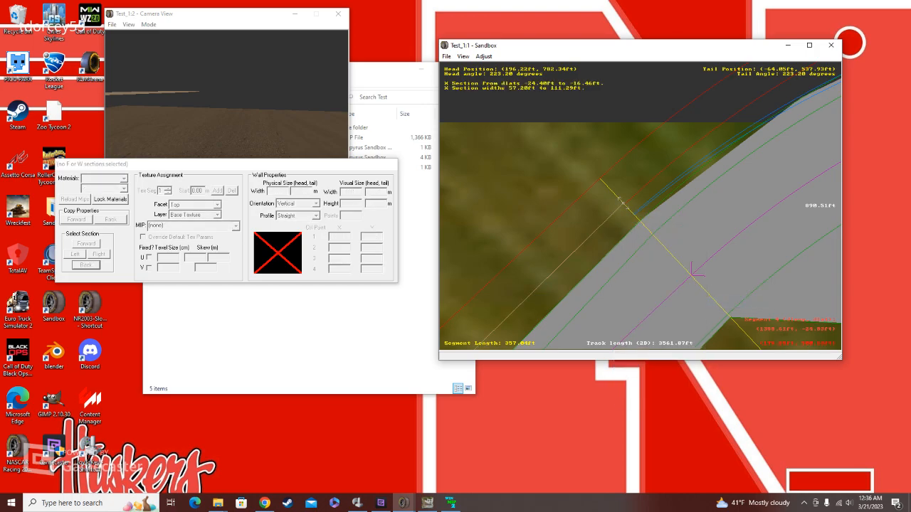
{"action": "left_click_drag", "start_coordinate": [619, 199], "coordinate": [623, 207]}
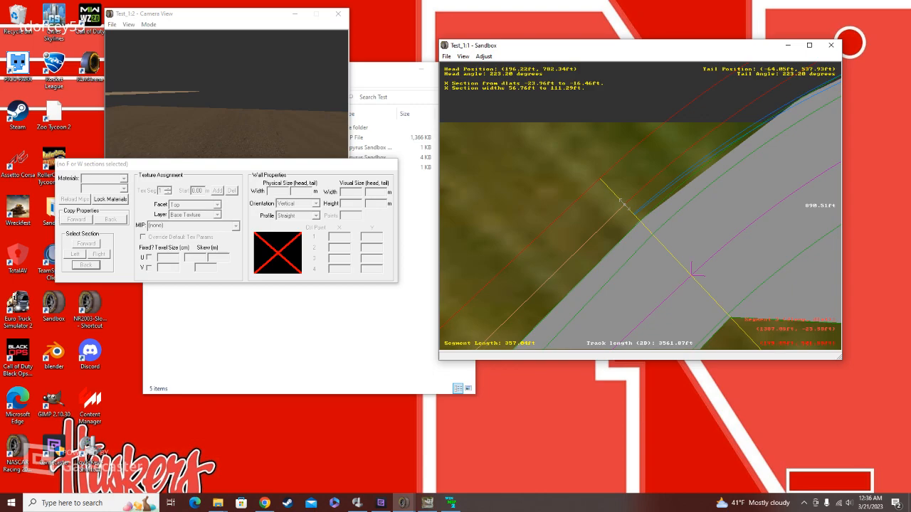
Step: Review the modes available for the straight's X section head point and choose Mode Absolute
{"action": "right_click", "coordinate": [621, 202]}
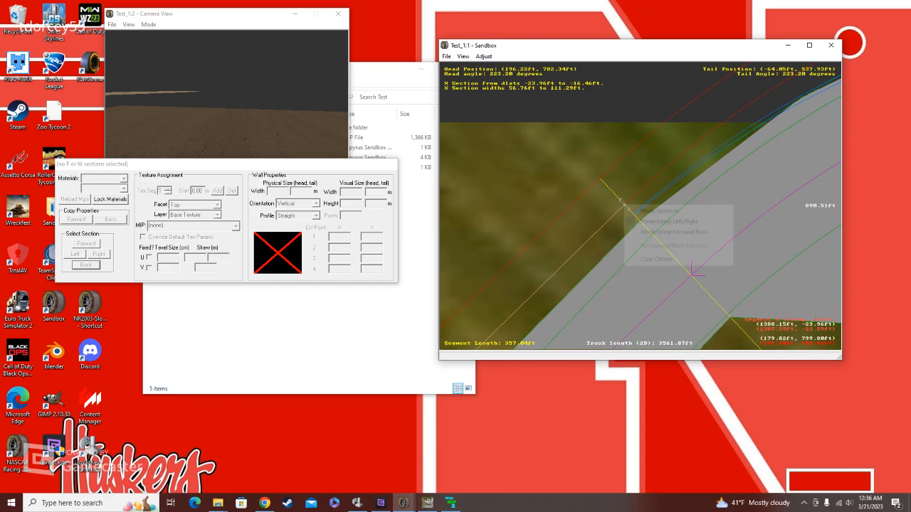
{"action": "left_click", "coordinate": [625, 206]}
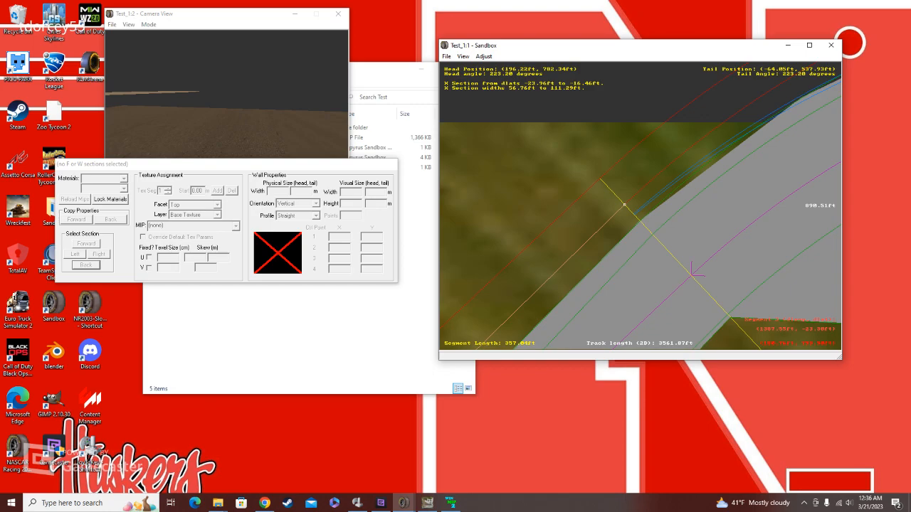
{"action": "right_click", "coordinate": [624, 204]}
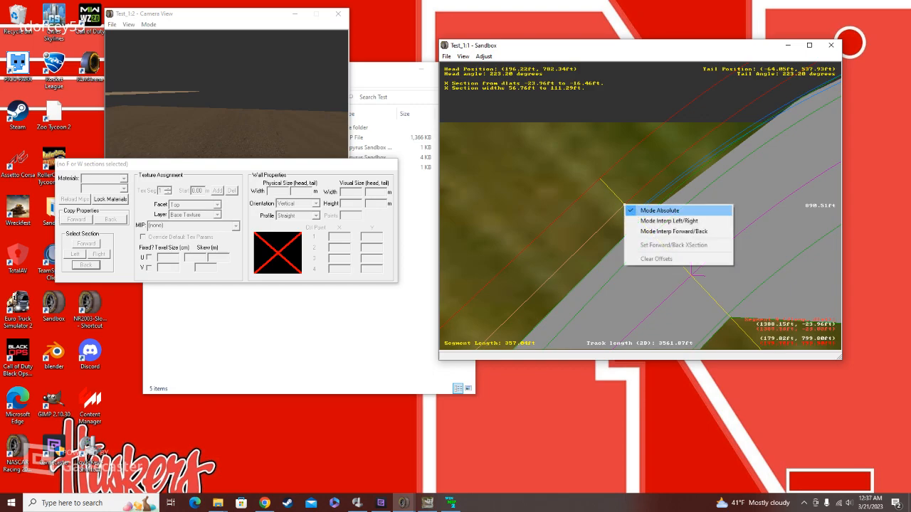
{"action": "left_click", "coordinate": [658, 210]}
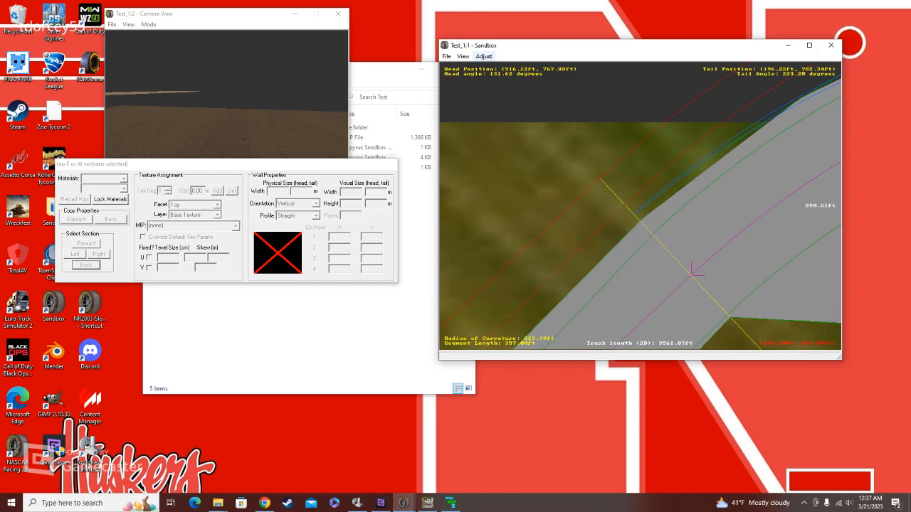
Step: Open the height views for the straight and widen the cross-section pane to examine its elevation and bank profile
{"action": "left_click", "coordinate": [463, 56]}
{"action": "left_click", "coordinate": [489, 112]}
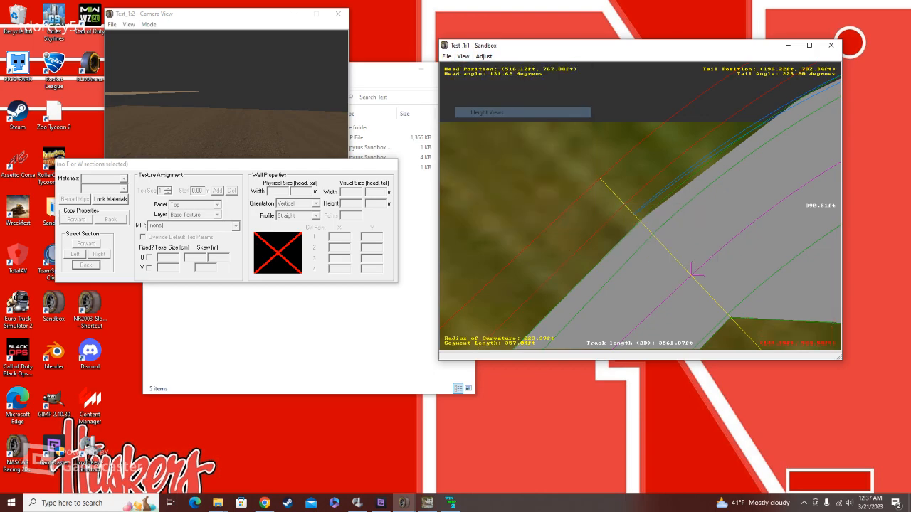
{"action": "left_click", "coordinate": [569, 258]}
{"action": "left_click", "coordinate": [157, 355]}
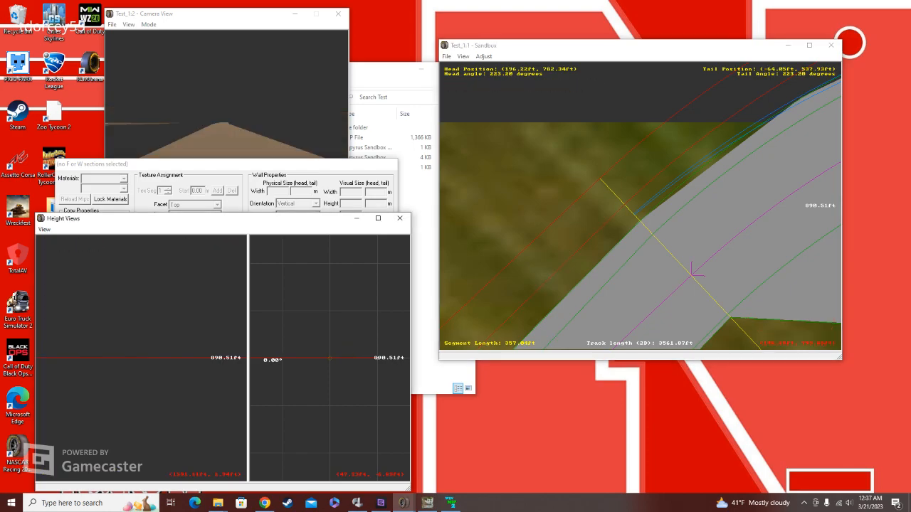
{"action": "scroll", "coordinate": [164, 358], "scroll_direction": "down", "scroll_amount": 20}
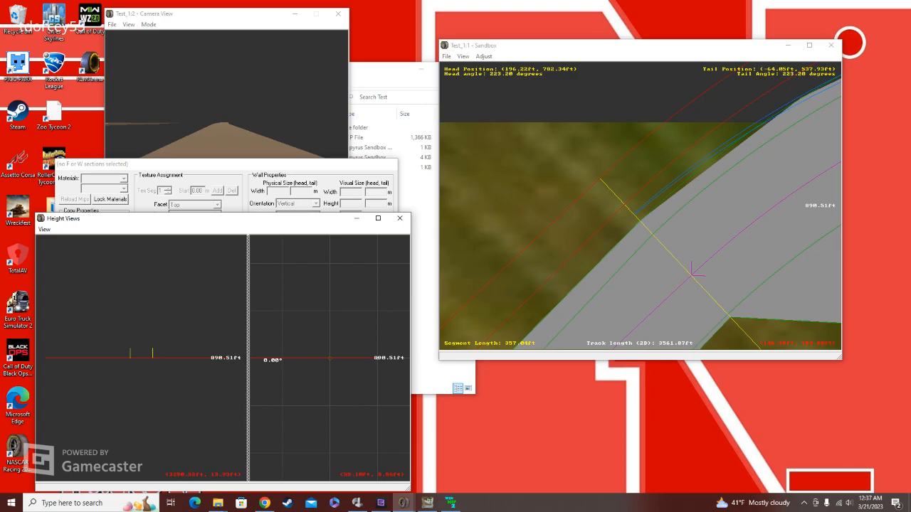
{"action": "left_click_drag", "start_coordinate": [248, 356], "coordinate": [134, 355]}
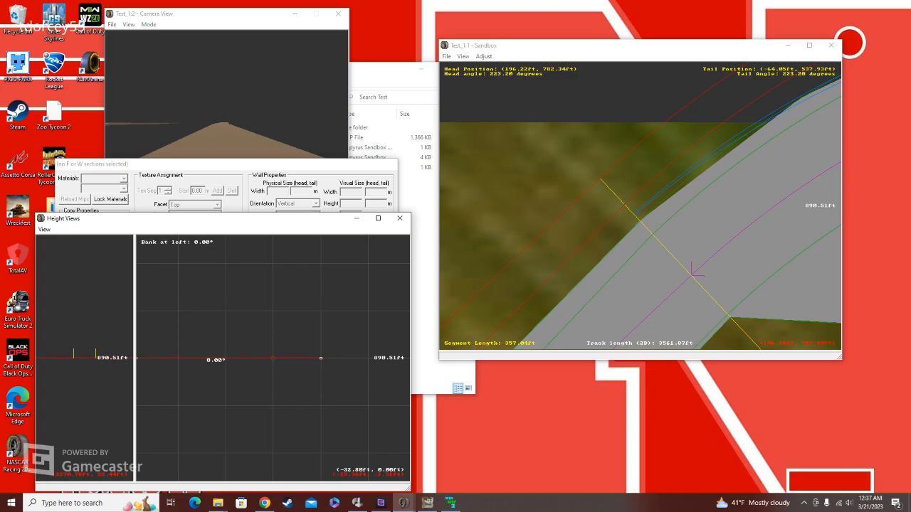
{"action": "right_click_drag", "start_coordinate": [180, 365], "coordinate": [221, 362]}
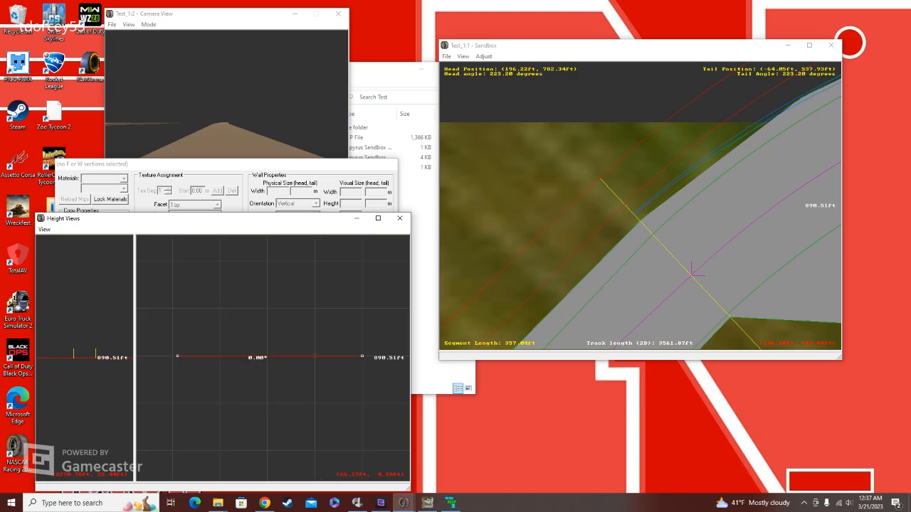
Step: Raise the tail point of the curve's outer X section to an altitude of about 9.34 ft in the cross-section
{"action": "left_click", "coordinate": [679, 157]}
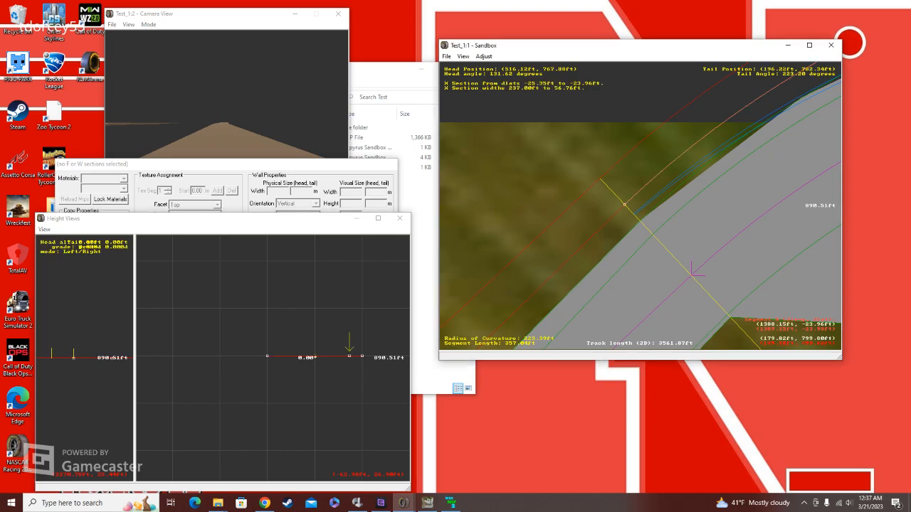
{"action": "right_click_drag", "start_coordinate": [354, 357], "coordinate": [278, 349]}
{"action": "scroll", "coordinate": [279, 349], "scroll_direction": "up", "scroll_amount": 6}
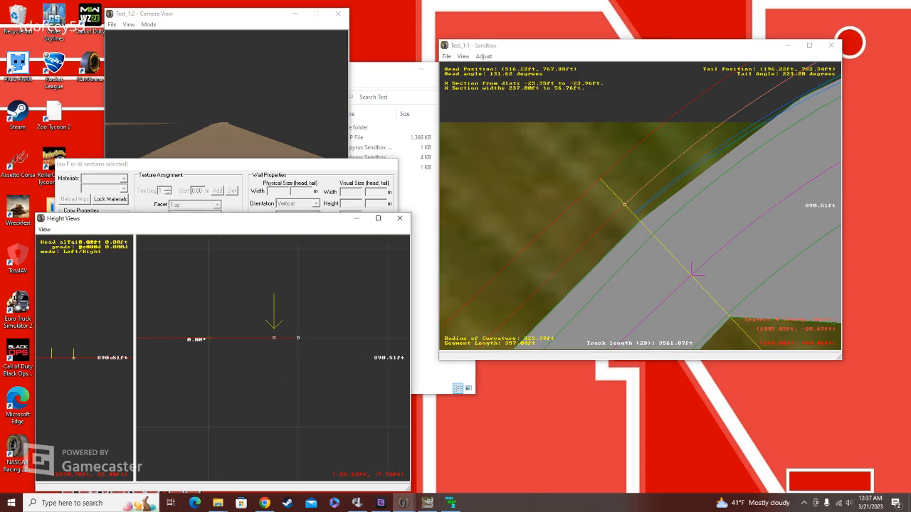
{"action": "left_click_drag", "start_coordinate": [315, 324], "coordinate": [315, 324]}
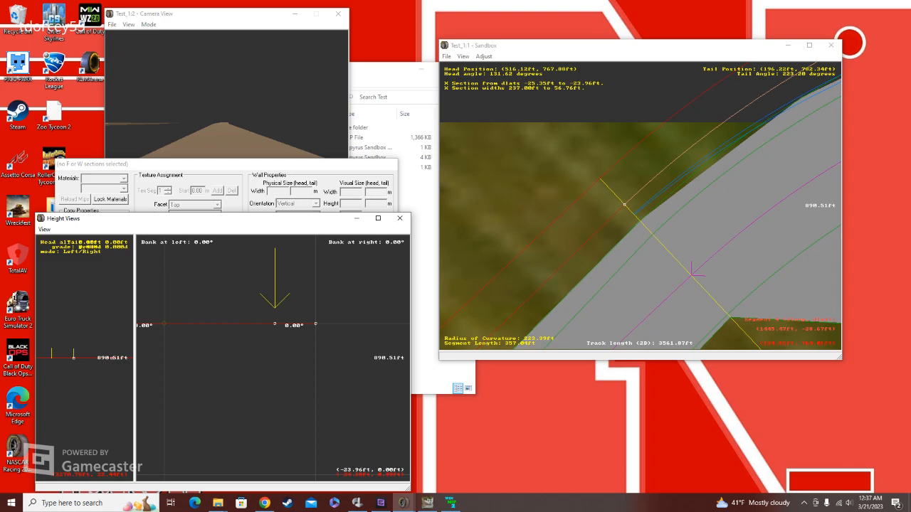
{"action": "left_click_drag", "start_coordinate": [274, 324], "coordinate": [274, 280]}
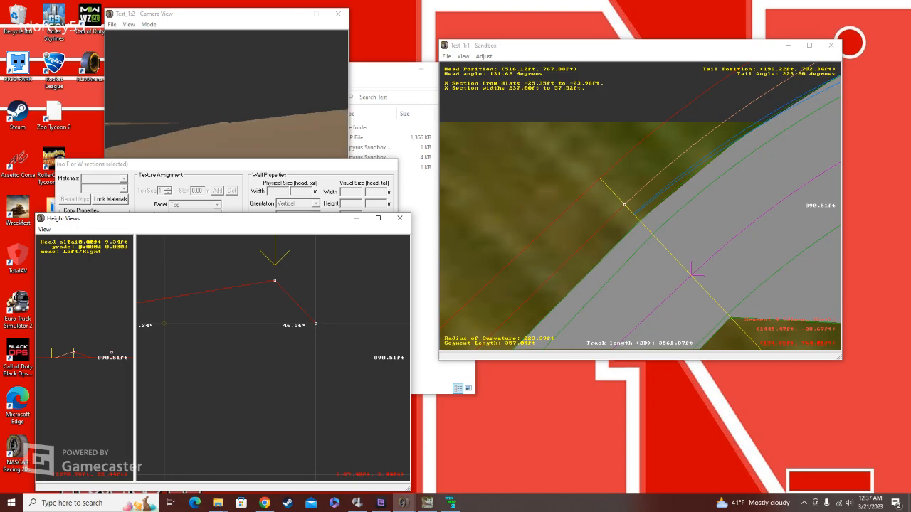
Step: Widen the elevation profile pane and set the tail grade of the curve's X section to about 2.181d
{"action": "right_click", "coordinate": [212, 308]}
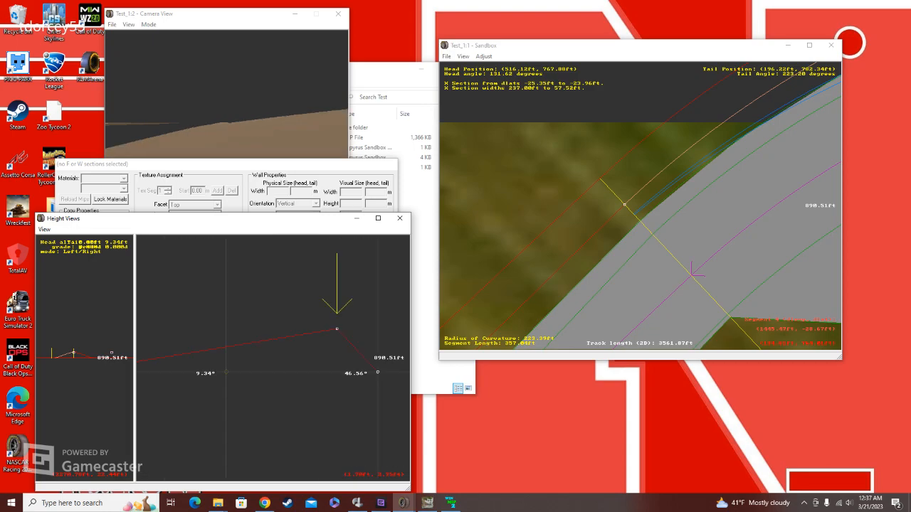
{"action": "left_click", "coordinate": [77, 359]}
{"action": "scroll", "coordinate": [83, 358], "scroll_direction": "up", "scroll_amount": 3}
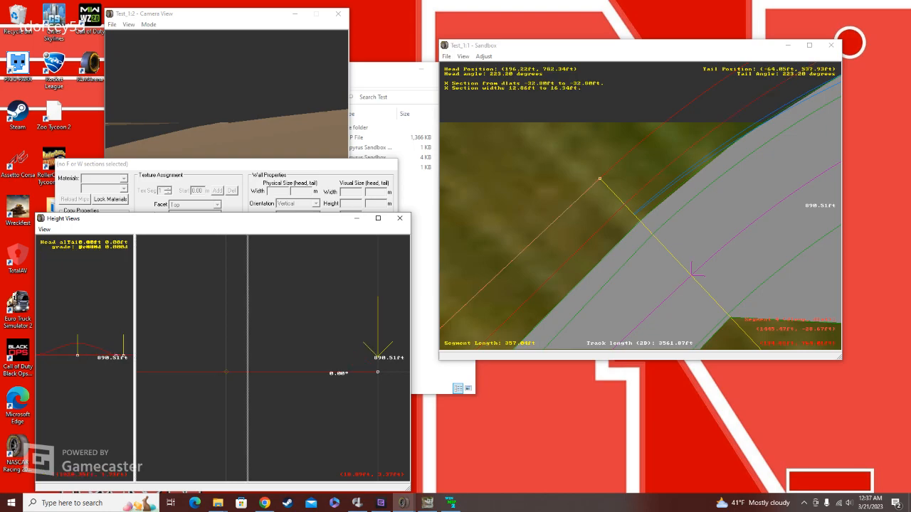
{"action": "left_click_drag", "start_coordinate": [134, 299], "coordinate": [248, 299]}
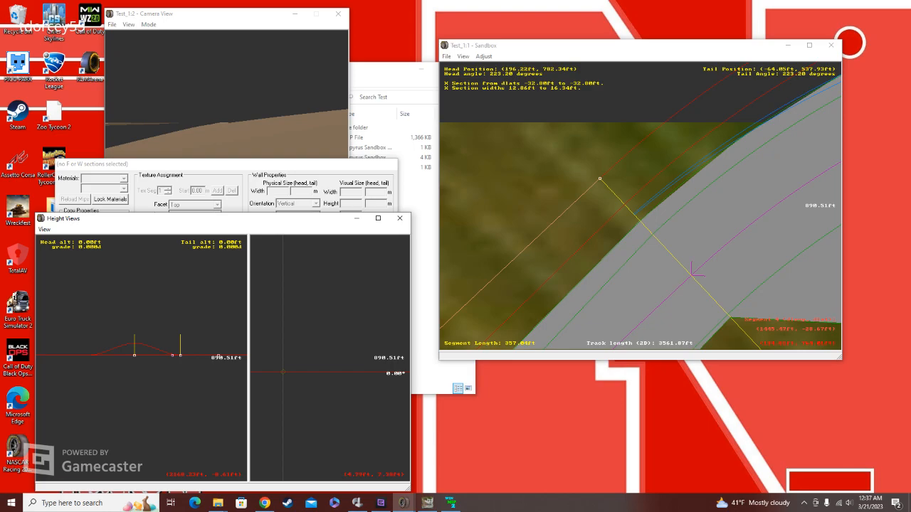
{"action": "left_click", "coordinate": [95, 349]}
{"action": "scroll", "coordinate": [94, 346], "scroll_direction": "up", "scroll_amount": 3}
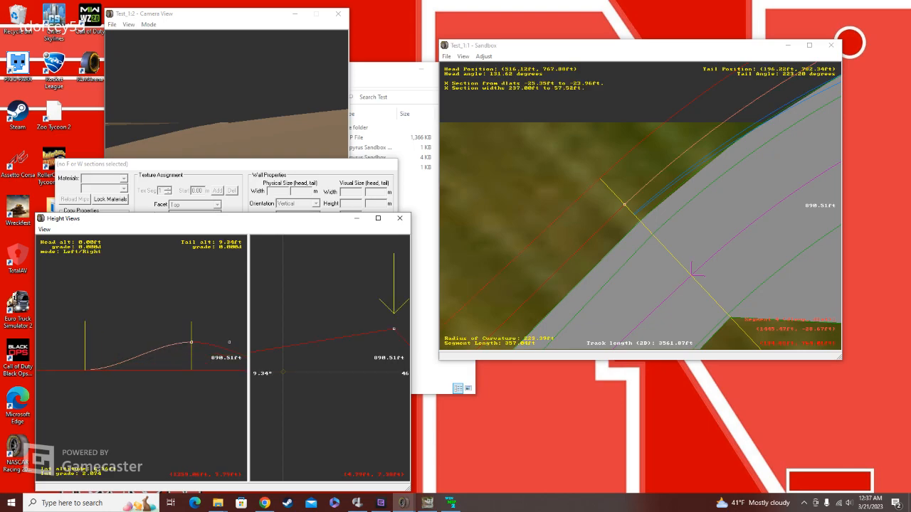
{"action": "right_click", "coordinate": [176, 350]}
{"action": "right_click", "coordinate": [162, 354]}
{"action": "scroll", "coordinate": [162, 356], "scroll_direction": "up", "scroll_amount": 4}
{"action": "left_click", "coordinate": [173, 353]}
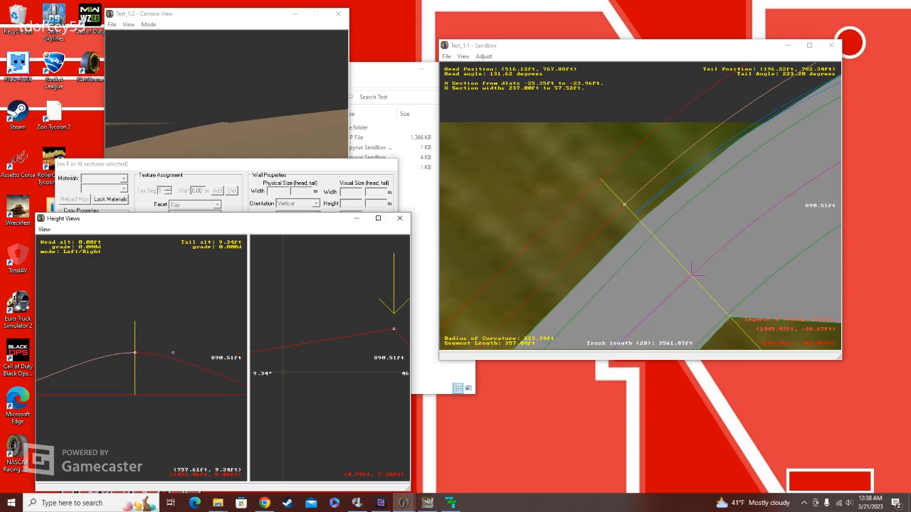
{"action": "mouse_move", "coordinate": [173, 352]}
{"action": "left_mouse_down"}
{"action": "mouse_move", "coordinate": [167, 372]}
{"action": "mouse_move", "coordinate": [171, 339]}
{"action": "left_mouse_up"}
{"action": "right_click", "coordinate": [71, 358]}
{"action": "right_click", "coordinate": [87, 383]}
{"action": "key", "text": "z"}
{"action": "key", "text": "z"}
{"action": "key", "text": "z"}
{"action": "key", "text": "z"}
{"action": "key", "text": "z"}
{"action": "key", "text": "z"}
{"action": "key", "text": "z"}
{"action": "key", "text": "z"}
{"action": "key", "text": "z"}
{"action": "key", "text": "z"}
{"action": "key", "text": "z"}
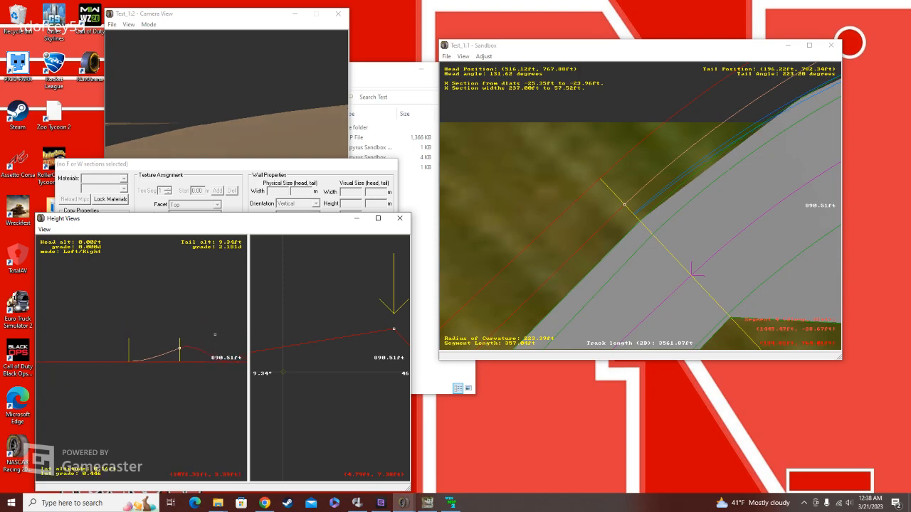
Step: Raise the head altitude of the straight's adjoining X section to about 57.88 ft in the elevation profile
{"action": "right_click", "coordinate": [192, 348]}
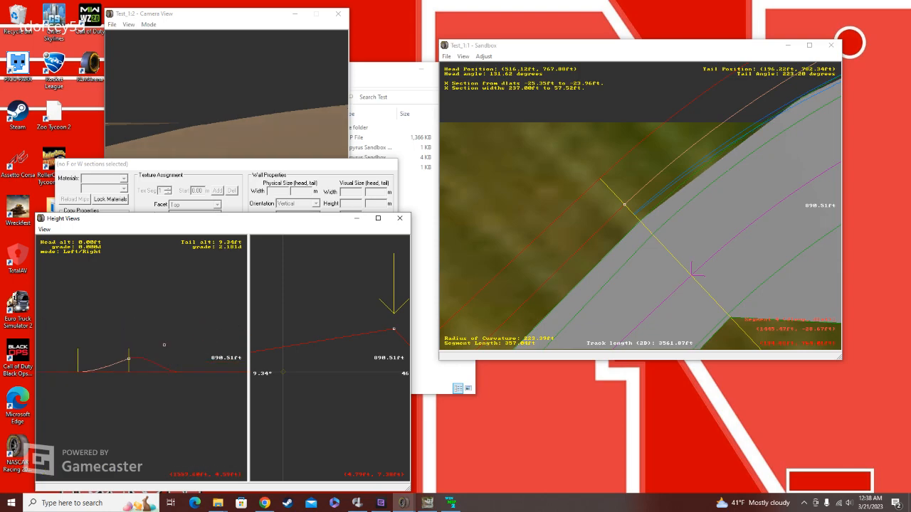
{"action": "left_click", "coordinate": [170, 368]}
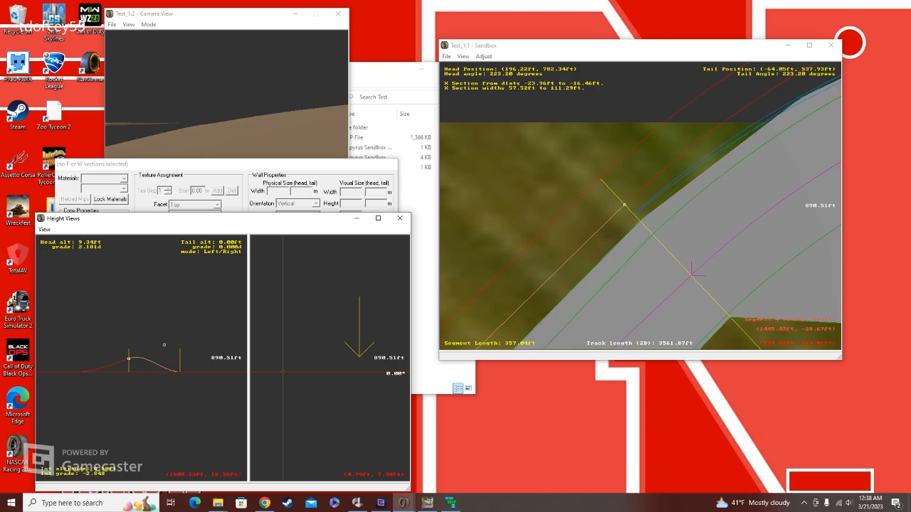
{"action": "left_click_drag", "start_coordinate": [128, 358], "coordinate": [128, 290]}
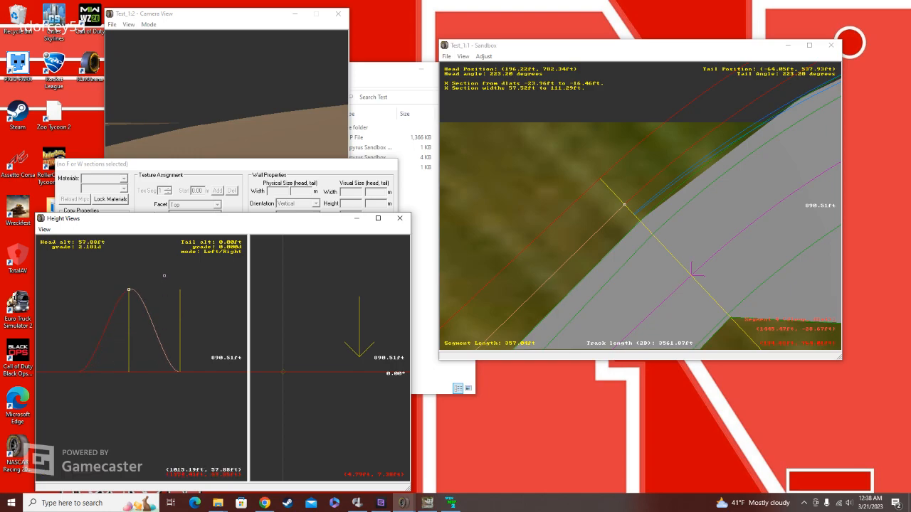
{"action": "left_click", "coordinate": [222, 285]}
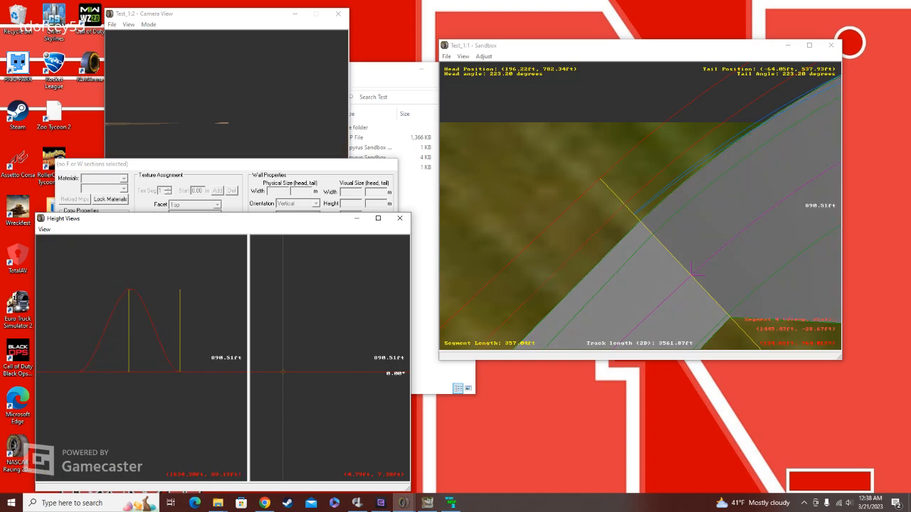
Step: Fly along the track in the camera view to examine the raised hill from several angles
{"action": "left_click", "coordinate": [226, 92]}
{"action": "key", "text": "Up"}
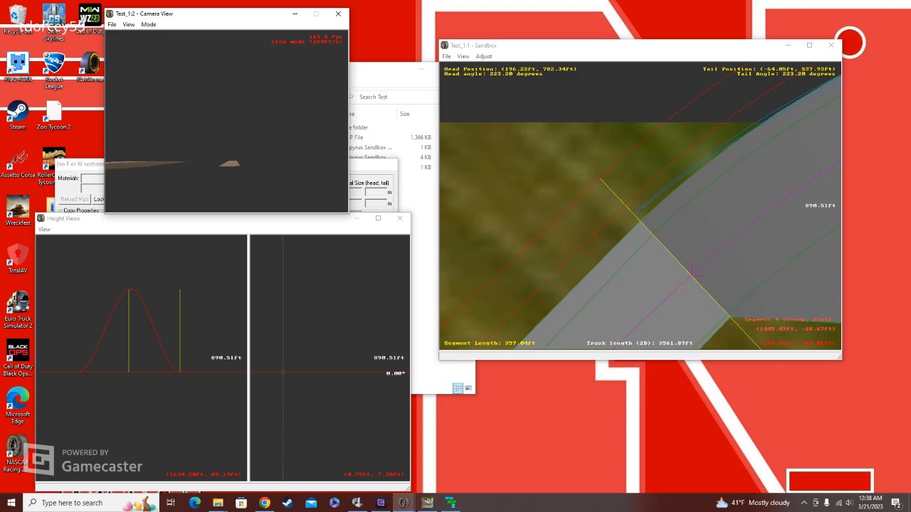
{"action": "key", "text": "Up"}
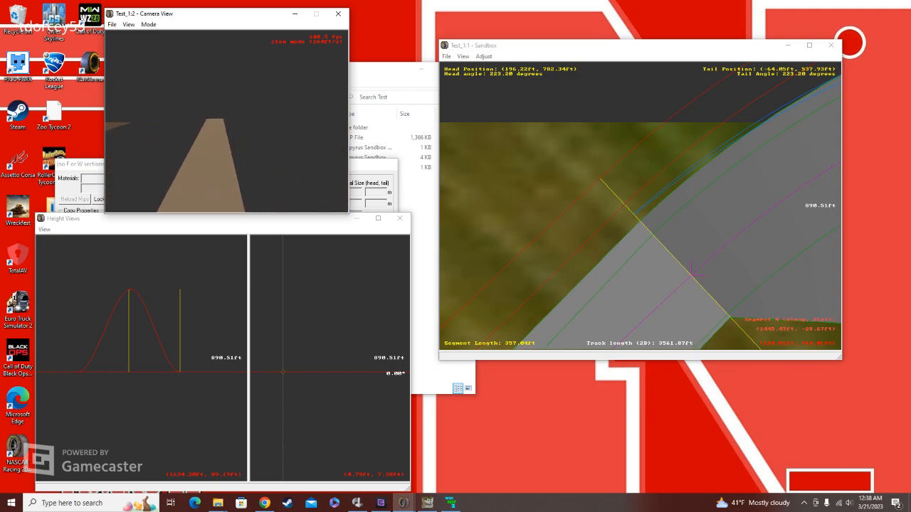
{"action": "key", "text": "Up"}
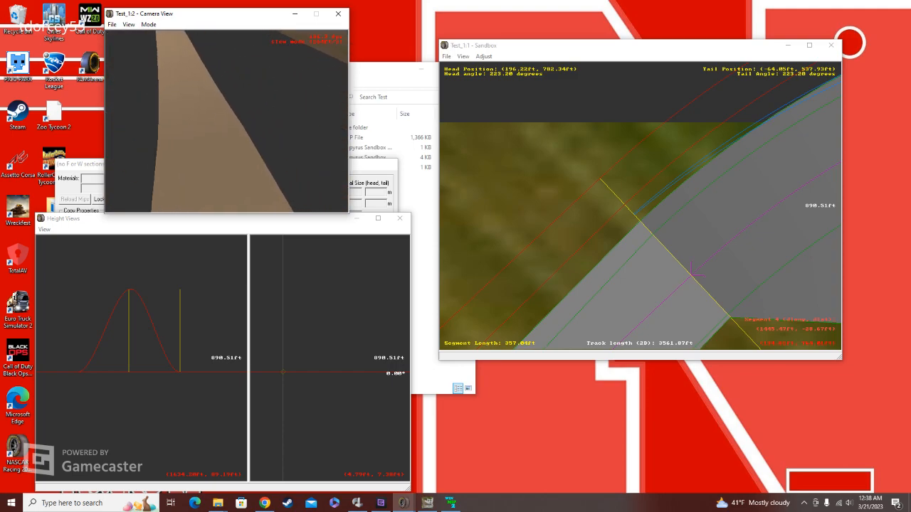
{"action": "key", "text": "Up"}
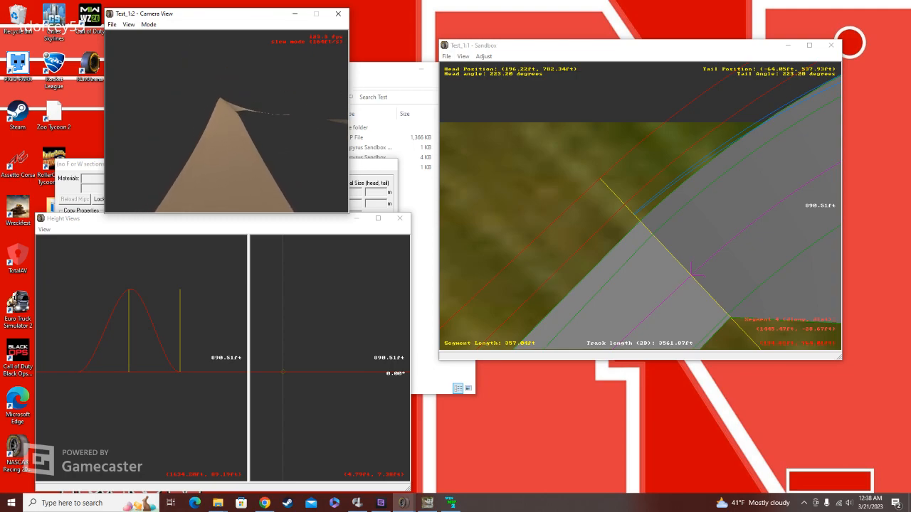
{"action": "key", "text": "Up"}
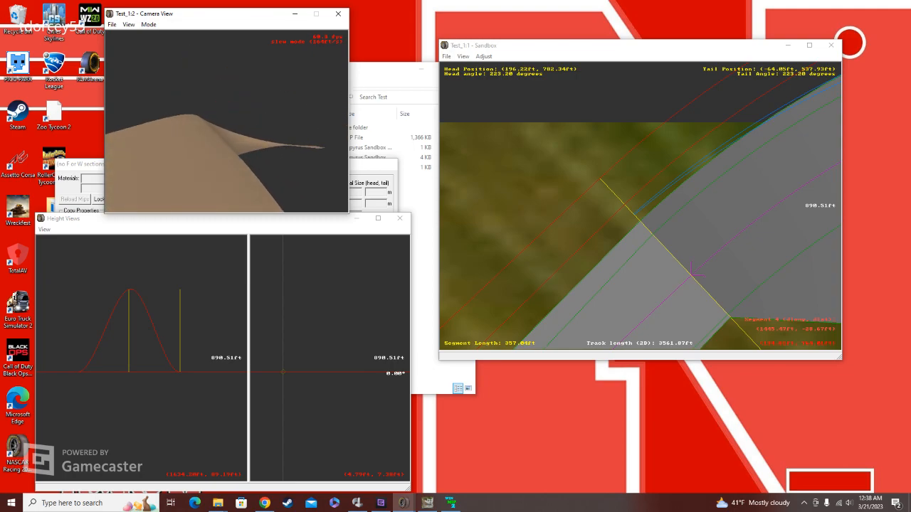
{"action": "key", "text": "Up"}
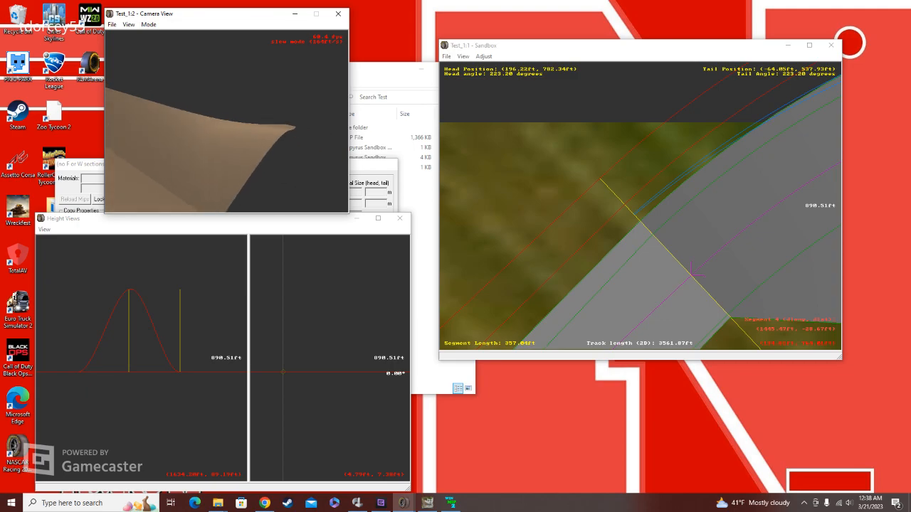
{"action": "key", "text": "Up"}
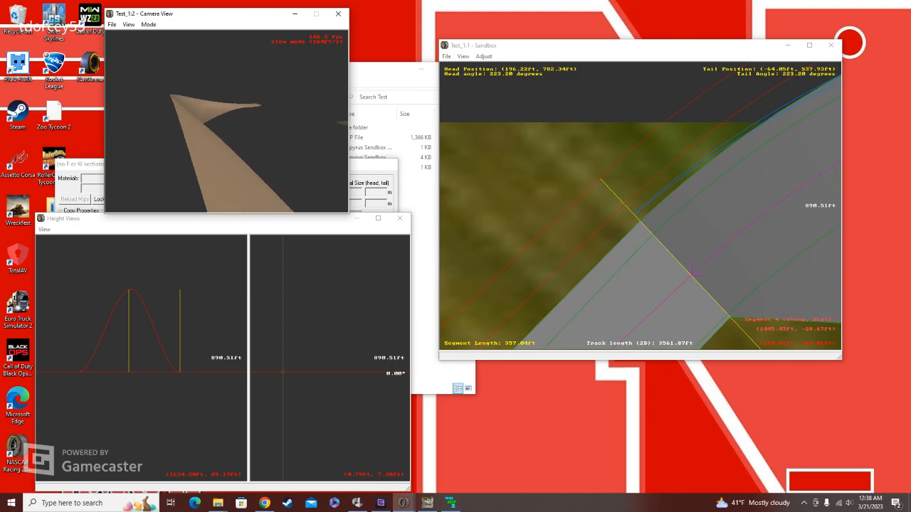
{"action": "key", "text": "Up"}
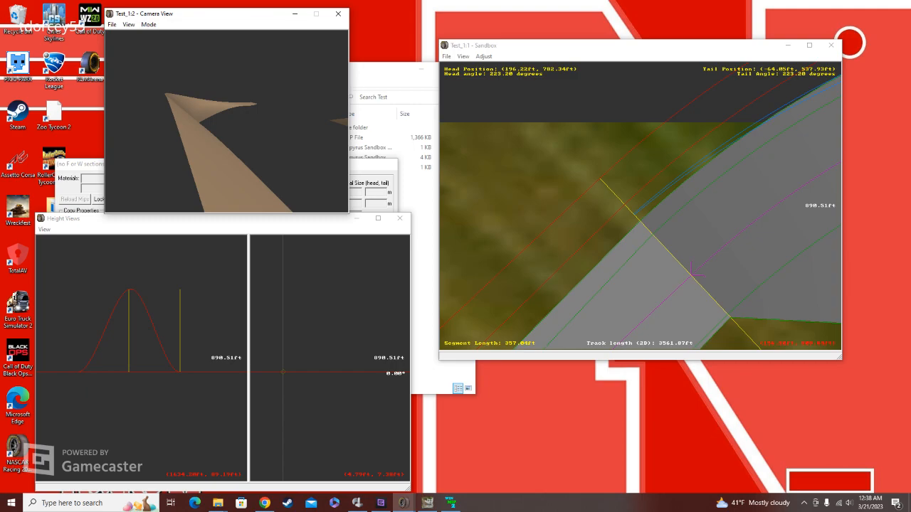
Step: Close the Test_1 track without saving its changes
{"action": "left_click", "coordinate": [446, 57]}
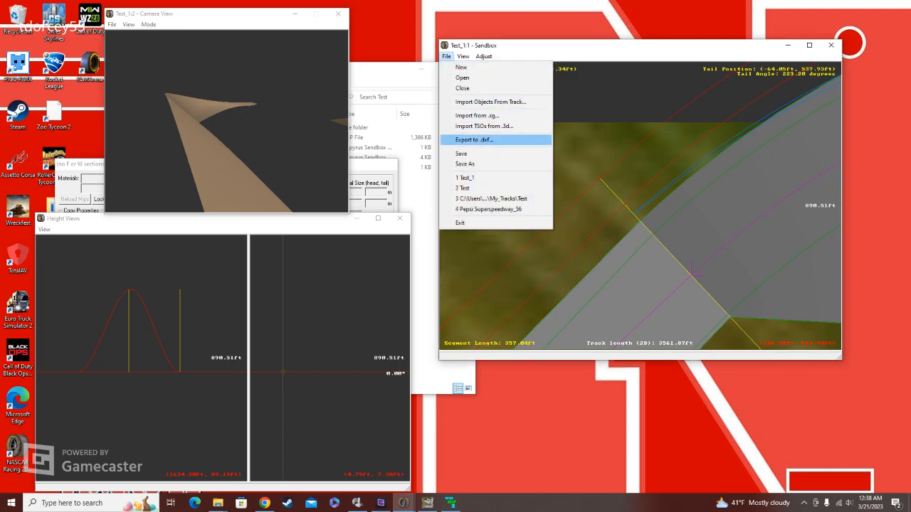
{"action": "left_click", "coordinate": [612, 143]}
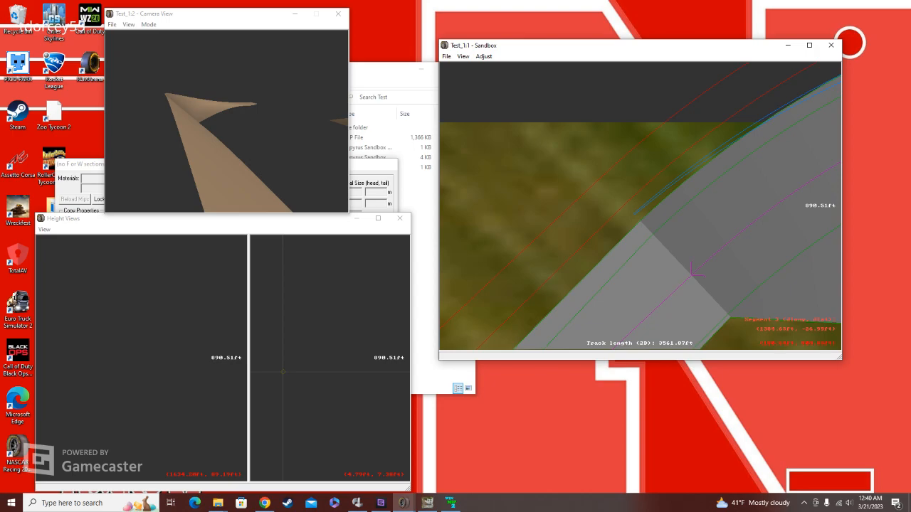
{"action": "left_click", "coordinate": [694, 272]}
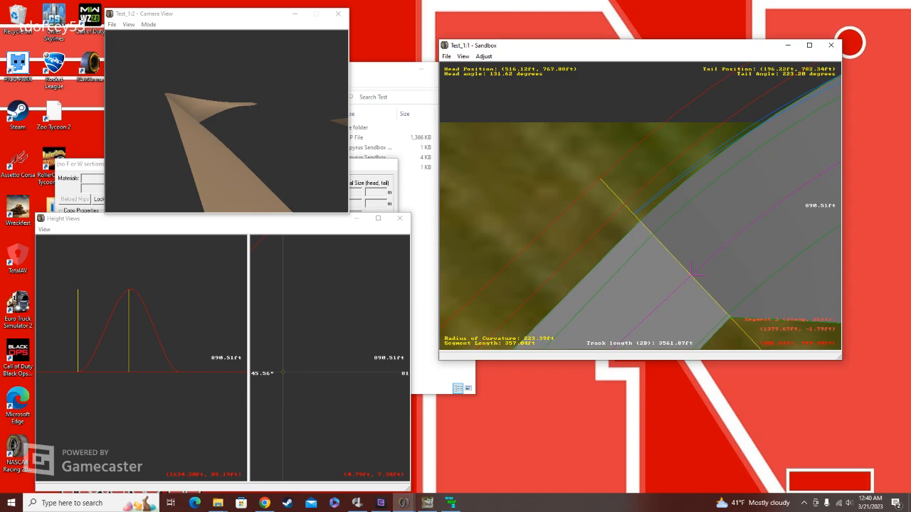
{"action": "left_click", "coordinate": [831, 44]}
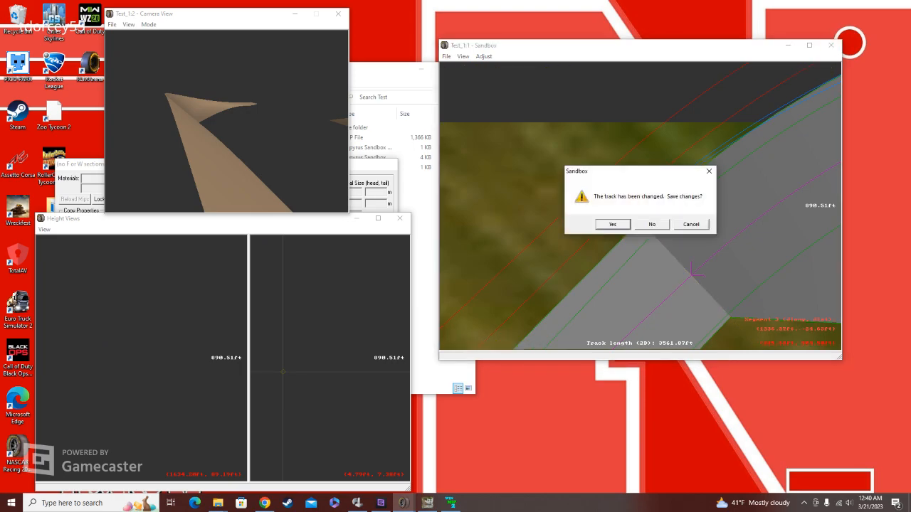
{"action": "left_click", "coordinate": [651, 224]}
Step: Open the Luigi Raceway folder in My_Tracks and look through its numbered saved track versions
{"action": "left_click", "coordinate": [187, 97]}
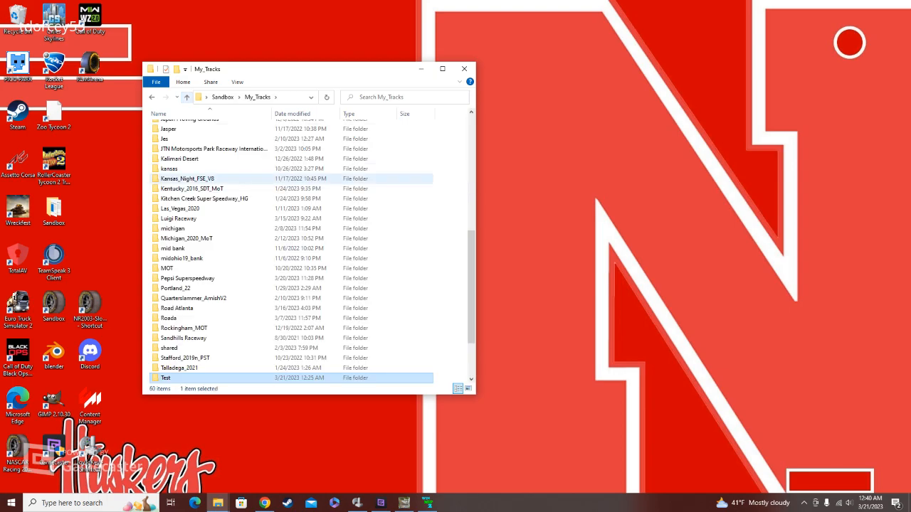
{"action": "scroll", "coordinate": [213, 245], "scroll_direction": "up", "scroll_amount": 11}
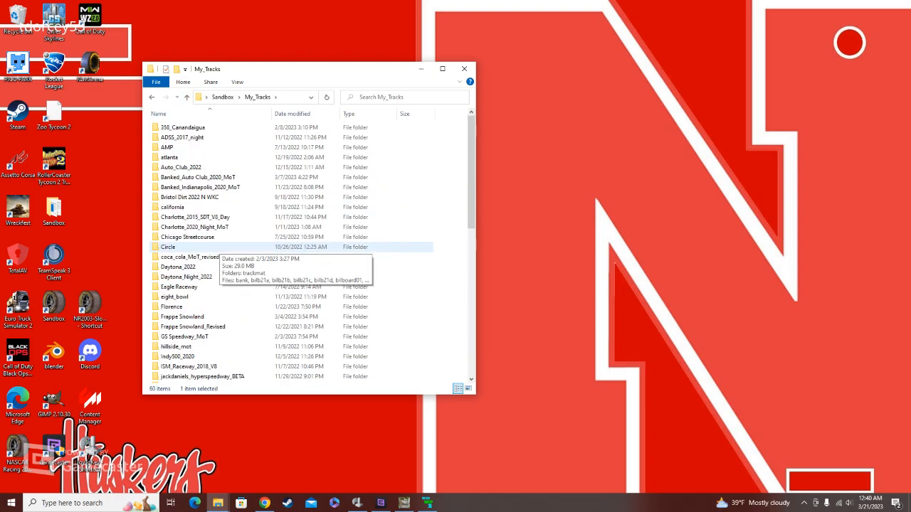
{"action": "scroll", "coordinate": [214, 247], "scroll_direction": "down", "scroll_amount": 5}
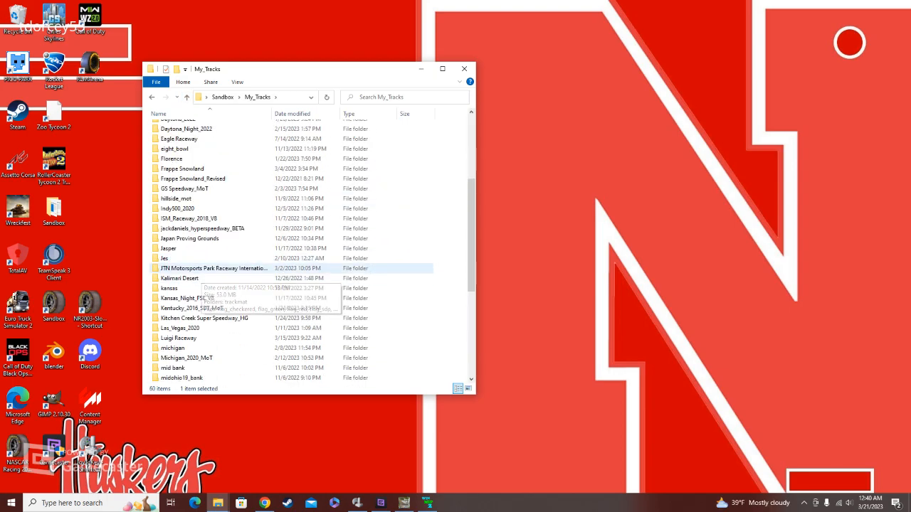
{"action": "double_click", "coordinate": [213, 338]}
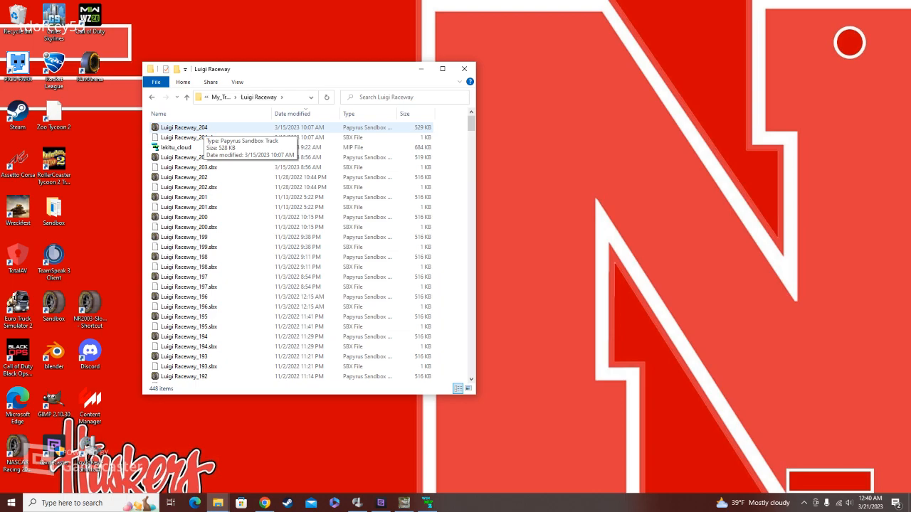
{"action": "left_click_drag", "start_coordinate": [471, 125], "coordinate": [470, 293]}
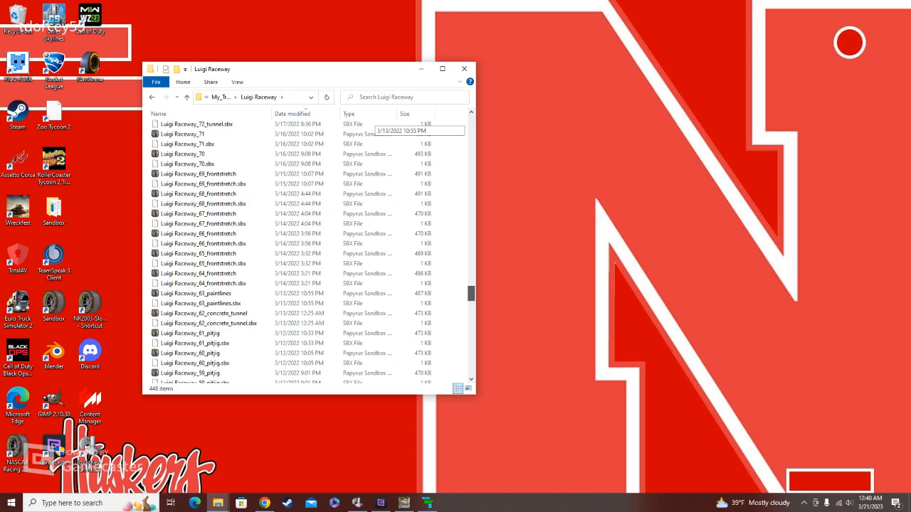
{"action": "left_click_drag", "start_coordinate": [470, 293], "coordinate": [470, 122]}
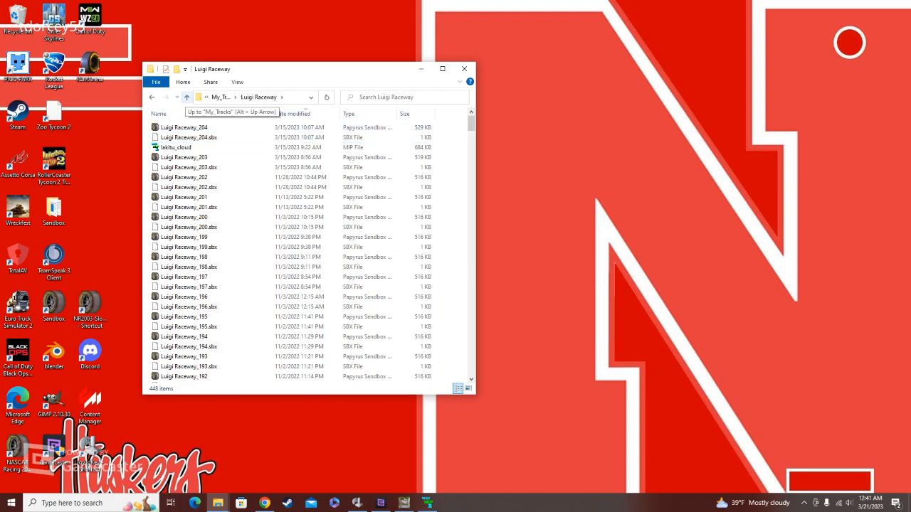
Step: Return to the My_Tracks folder and open the Chicago Streetcourse folder to view its saved versions
{"action": "left_click", "coordinate": [186, 97]}
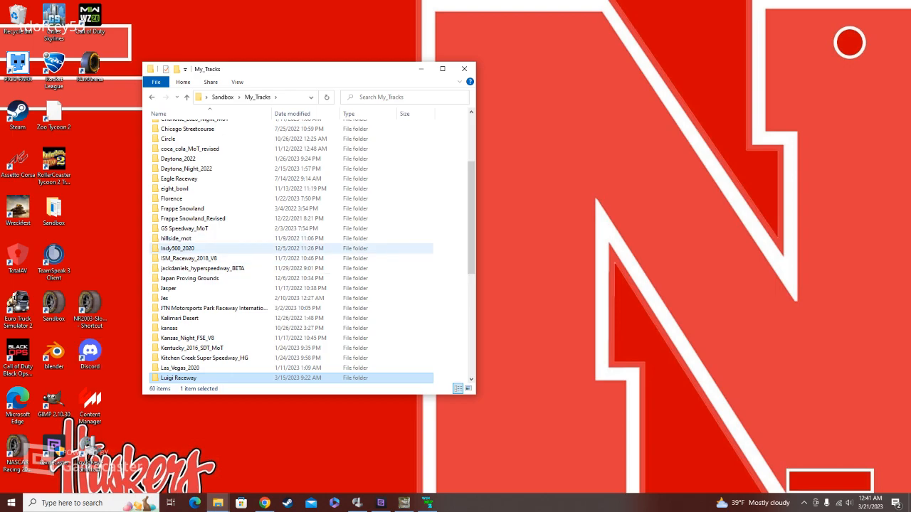
{"action": "scroll", "coordinate": [384, 248], "scroll_direction": "up", "scroll_amount": 3}
{"action": "scroll", "coordinate": [384, 249], "scroll_direction": "up", "scroll_amount": 1}
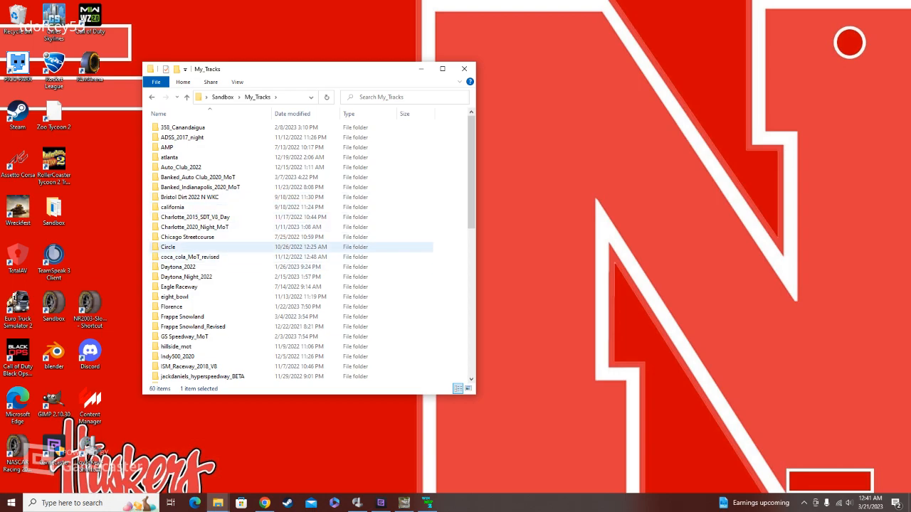
{"action": "double_click", "coordinate": [187, 237]}
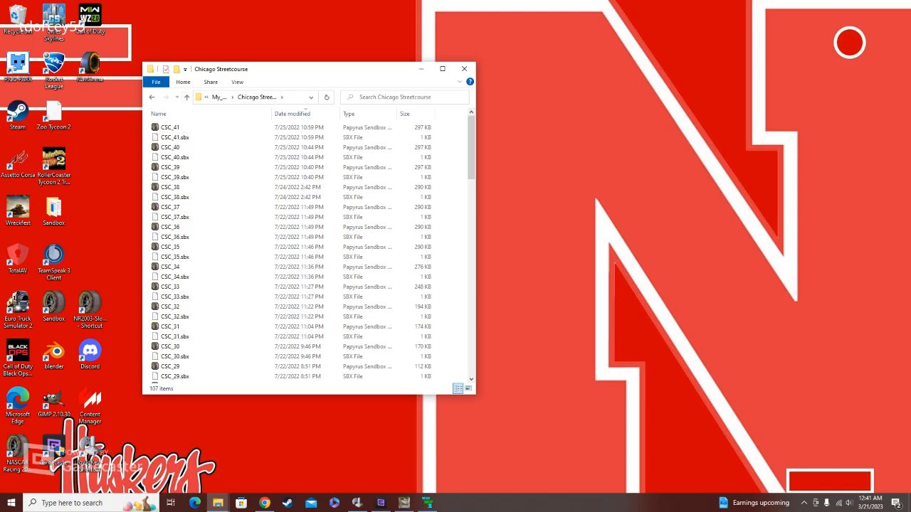
Step: Open the CSC_41 track version in Sandbox and bring its street layout into view
{"action": "left_click", "coordinate": [171, 129]}
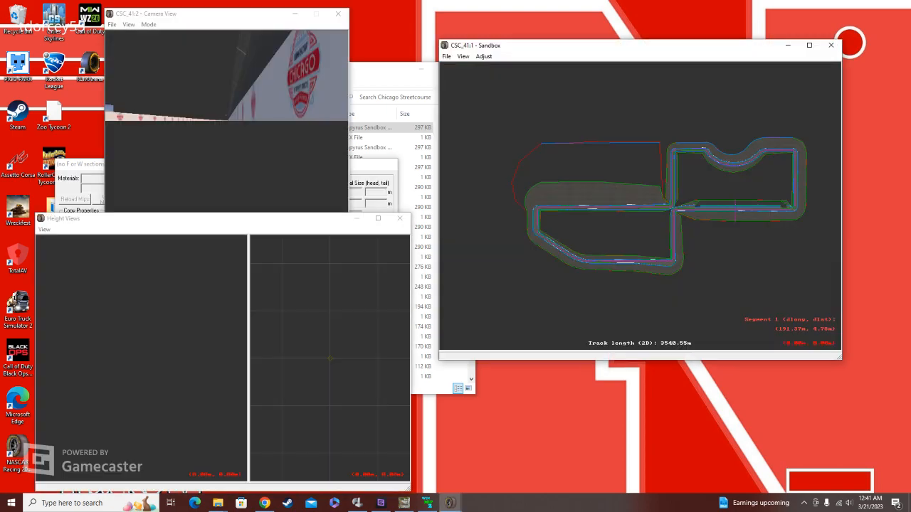
{"action": "left_click", "coordinate": [484, 55]}
{"action": "left_click", "coordinate": [513, 68]}
{"action": "left_click", "coordinate": [620, 235]}
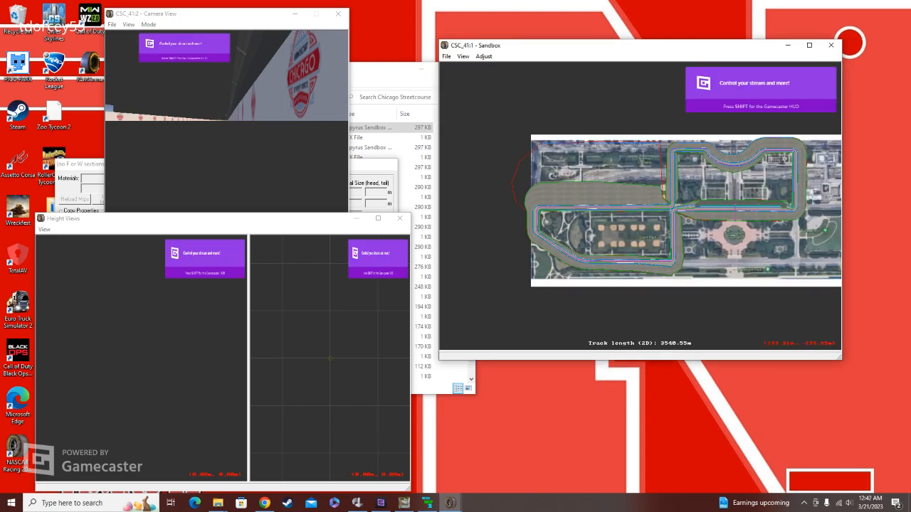
{"action": "middle_click_drag", "start_coordinate": [735, 243], "coordinate": [641, 206]}
{"action": "scroll", "coordinate": [641, 206], "scroll_direction": "up", "scroll_amount": 3}
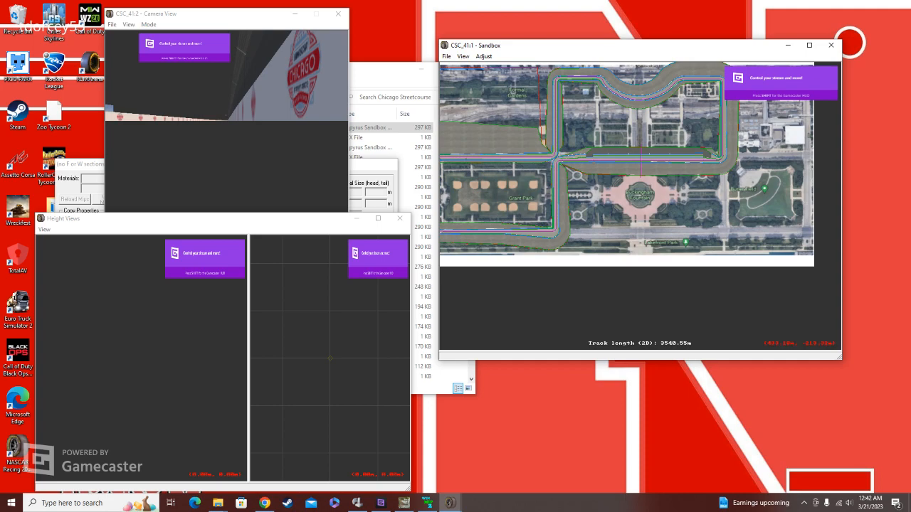
Step: Turn off Draw World Underneath in the CSC_41 plan view
{"action": "right_click", "coordinate": [587, 150]}
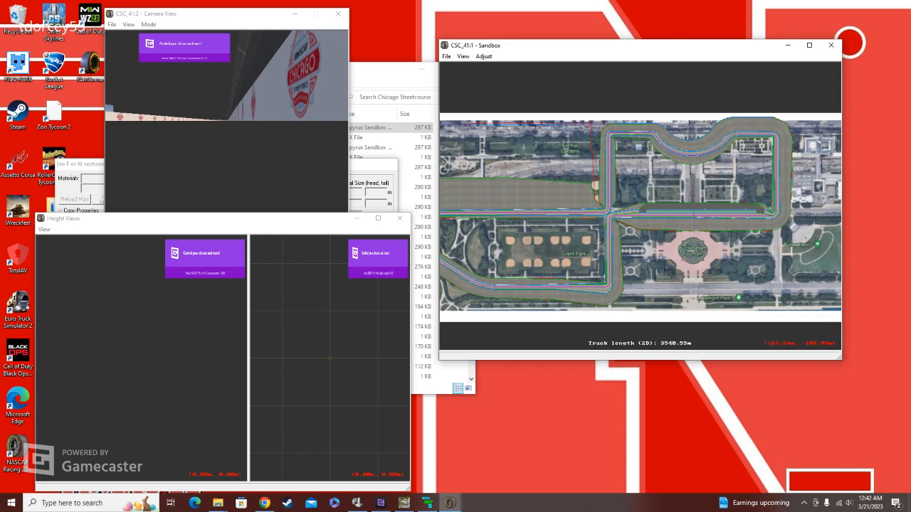
{"action": "right_click", "coordinate": [633, 227]}
{"action": "left_click", "coordinate": [463, 56]}
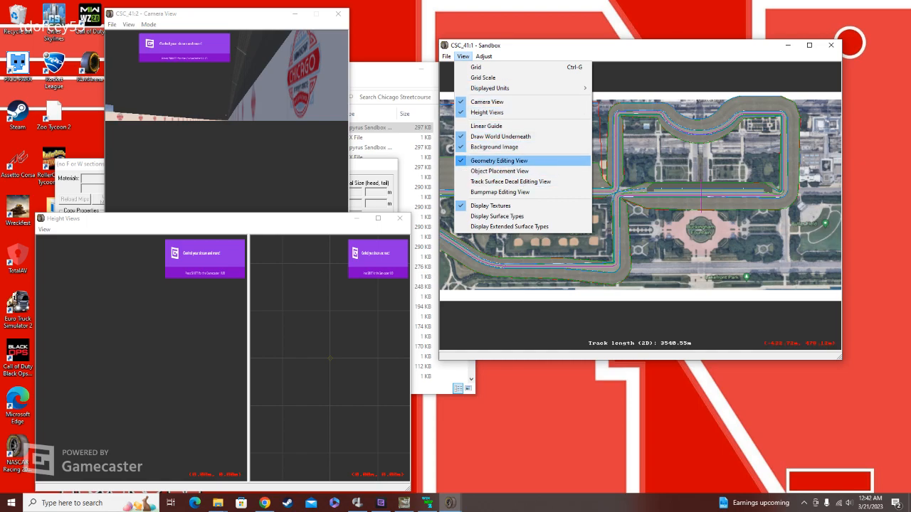
{"action": "left_click", "coordinate": [500, 136]}
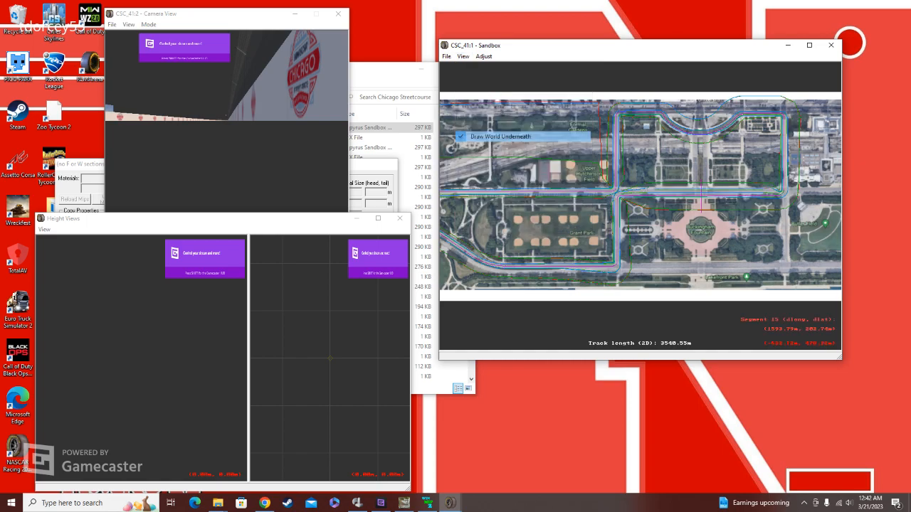
Step: Select the section by Buckingham Fountain and examine the straight between the street crossing and the Butler Field corner
{"action": "left_click", "coordinate": [690, 205]}
{"action": "scroll", "coordinate": [695, 204], "scroll_direction": "up", "scroll_amount": 5}
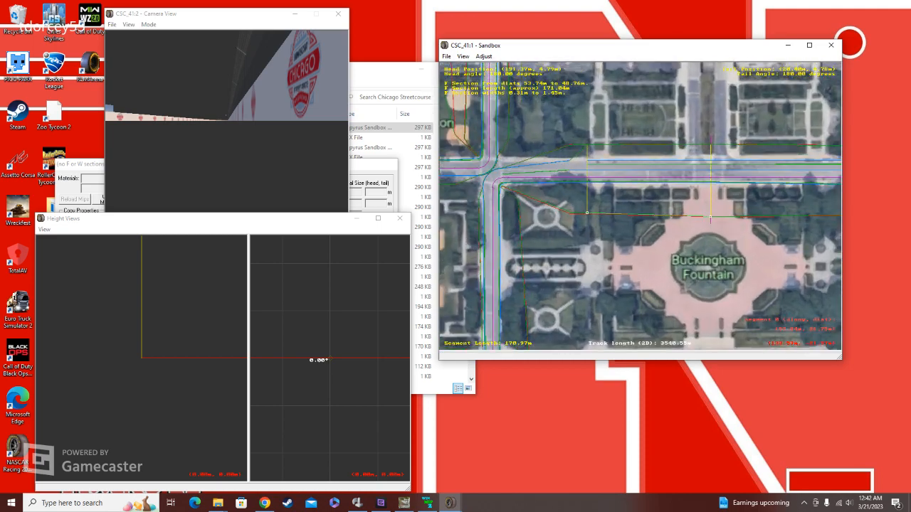
{"action": "scroll", "coordinate": [667, 230], "scroll_direction": "up", "scroll_amount": 2}
{"action": "right_click_drag", "start_coordinate": [667, 229], "coordinate": [735, 265]}
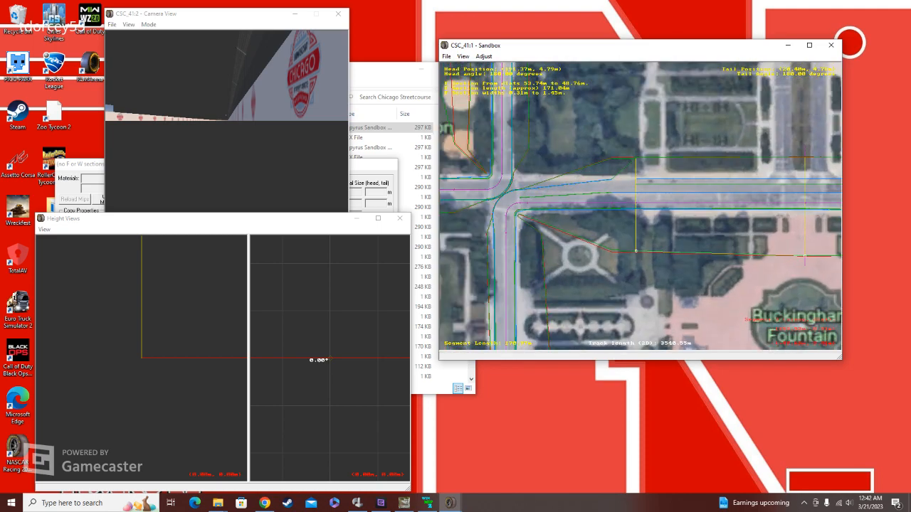
{"action": "scroll", "coordinate": [635, 214], "scroll_direction": "down", "scroll_amount": 1}
{"action": "scroll", "coordinate": [640, 206], "scroll_direction": "down", "scroll_amount": 4}
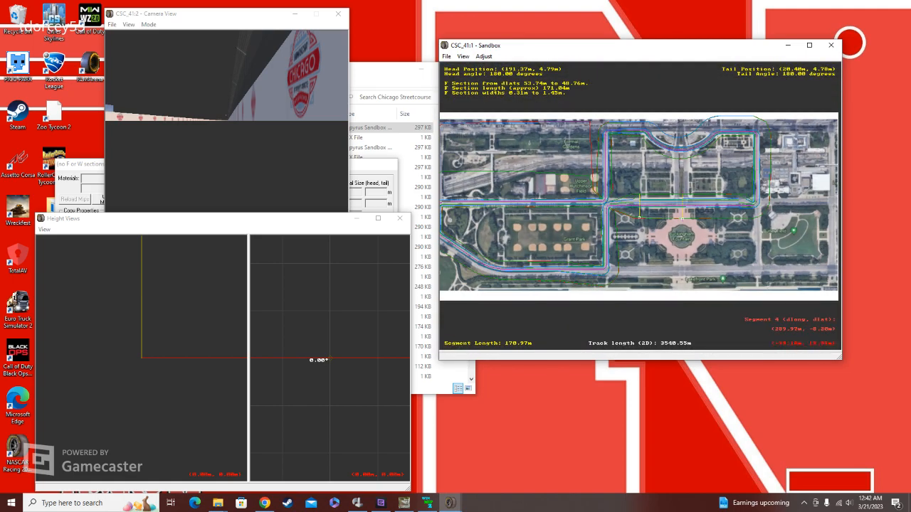
{"action": "scroll", "coordinate": [751, 206], "scroll_direction": "up", "scroll_amount": 5}
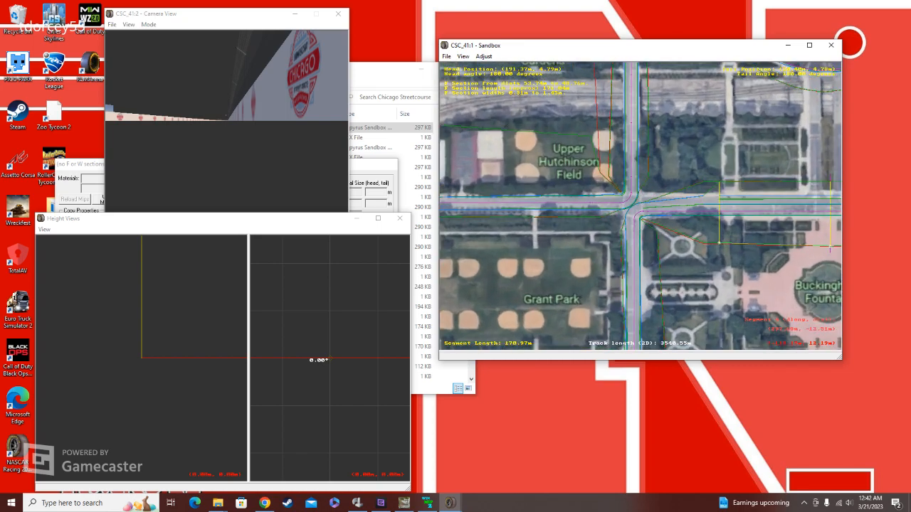
{"action": "right_click", "coordinate": [764, 202]}
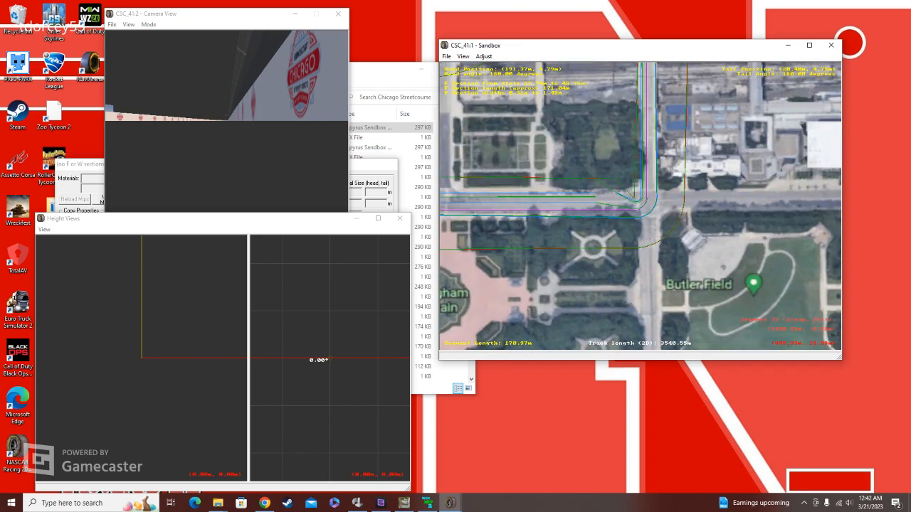
{"action": "left_click", "coordinate": [484, 55]}
{"action": "left_click", "coordinate": [512, 67]}
{"action": "scroll", "coordinate": [642, 192], "scroll_direction": "down", "scroll_amount": 1}
{"action": "scroll", "coordinate": [642, 192], "scroll_direction": "up", "scroll_amount": 2}
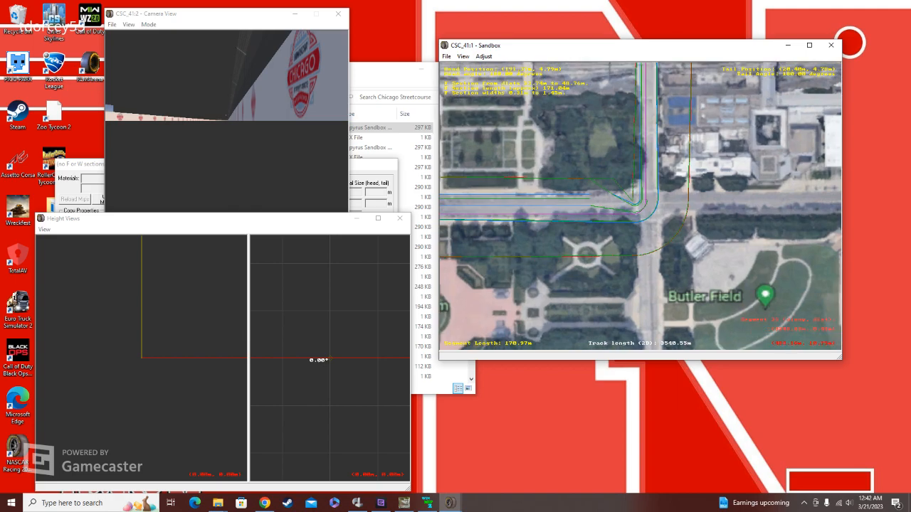
{"action": "scroll", "coordinate": [643, 192], "scroll_direction": "down", "scroll_amount": 2}
{"action": "right_click_drag", "start_coordinate": [527, 196], "coordinate": [723, 203]}
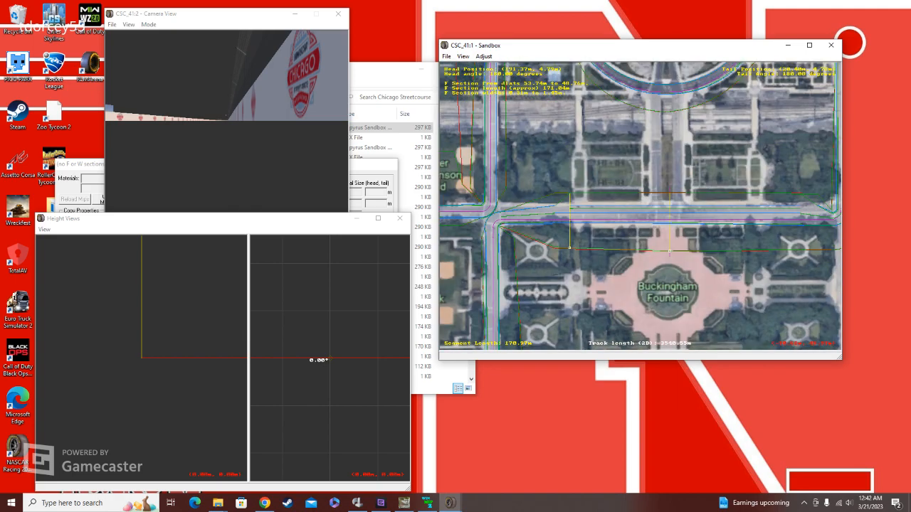
Step: Follow the track around Grant Park to examine its boundary lines through the angled bends
{"action": "right_click", "coordinate": [505, 219]}
{"action": "right_click", "coordinate": [507, 263]}
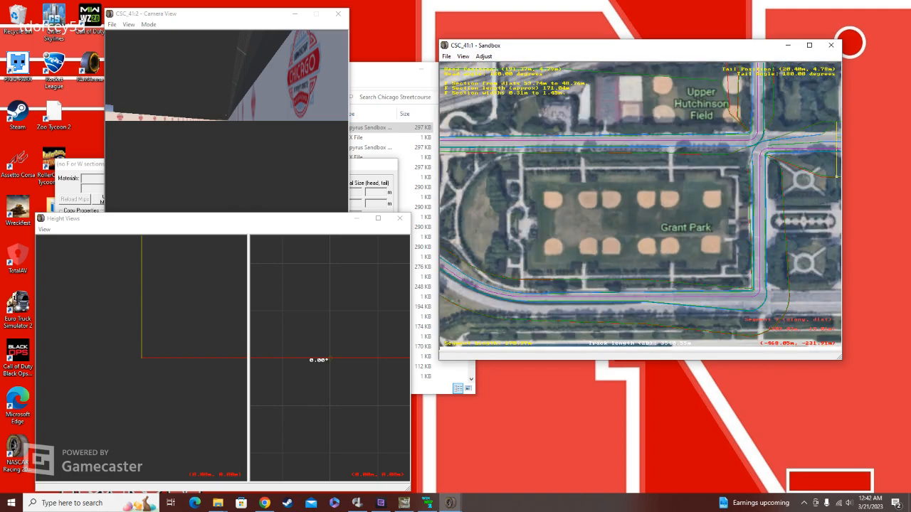
{"action": "right_click", "coordinate": [527, 279]}
{"action": "right_click", "coordinate": [535, 195]}
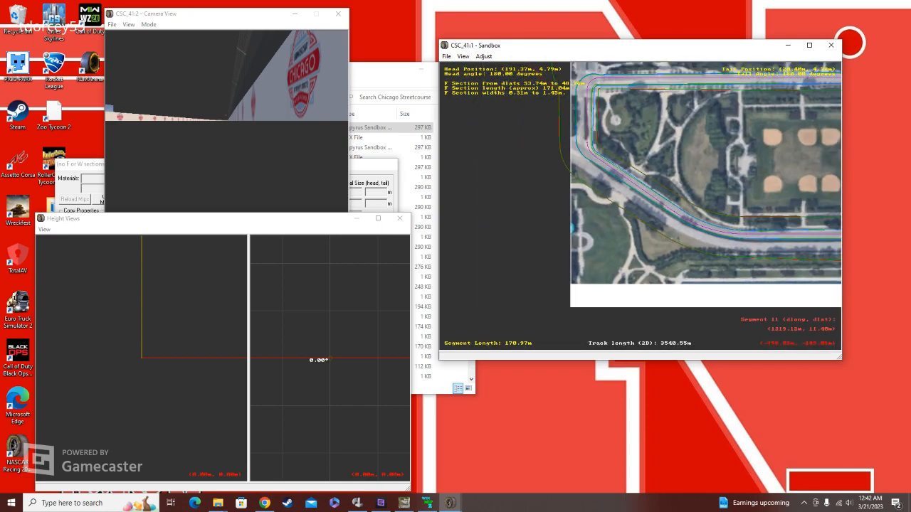
{"action": "right_click", "coordinate": [606, 148]}
{"action": "key", "text": "plus"}
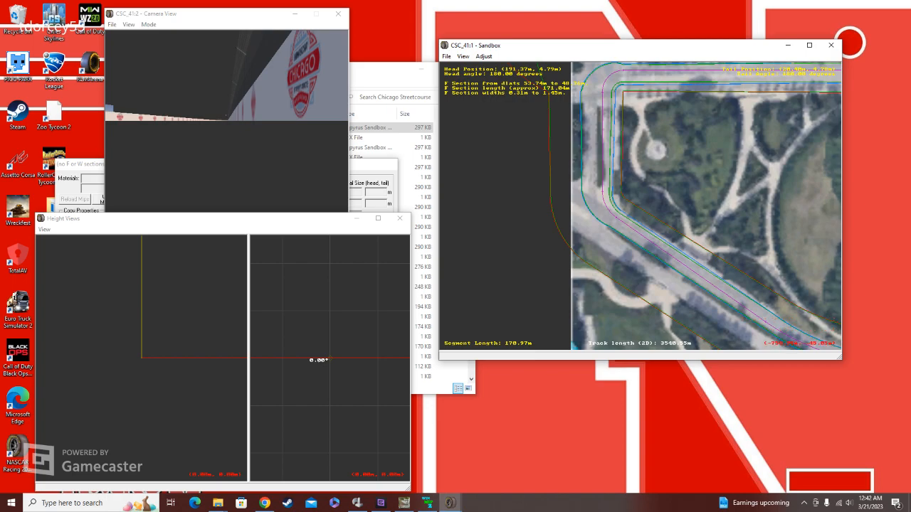
{"action": "key", "text": "minus"}
{"action": "key", "text": "minus"}
{"action": "key", "text": "minus"}
{"action": "key", "text": "minus"}
{"action": "key", "text": "minus"}
{"action": "key", "text": "Up"}
{"action": "key", "text": "Up"}
{"action": "key", "text": "Right"}
{"action": "key", "text": "Right"}
{"action": "key", "text": "Right"}
{"action": "key", "text": "Right"}
{"action": "key", "text": "Right"}
{"action": "key", "text": "Right"}
{"action": "key", "text": "Right"}
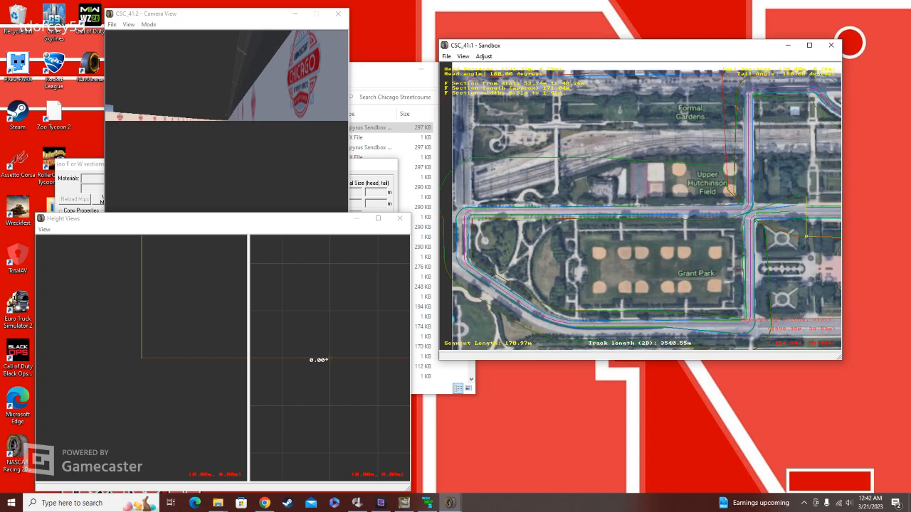
Step: Examine the corner and section boundaries beside the Formal Gardens, north of Upper Hutchinson Field
{"action": "key", "text": "Up"}
{"action": "key", "text": "Up"}
{"action": "key", "text": "Up"}
{"action": "key", "text": "Right"}
{"action": "key", "text": "Right"}
{"action": "key", "text": "plus"}
{"action": "key", "text": "plus"}
{"action": "key", "text": "plus"}
{"action": "key", "text": "plus"}
{"action": "key", "text": "plus"}
{"action": "key", "text": "plus"}
{"action": "key", "text": "plus"}
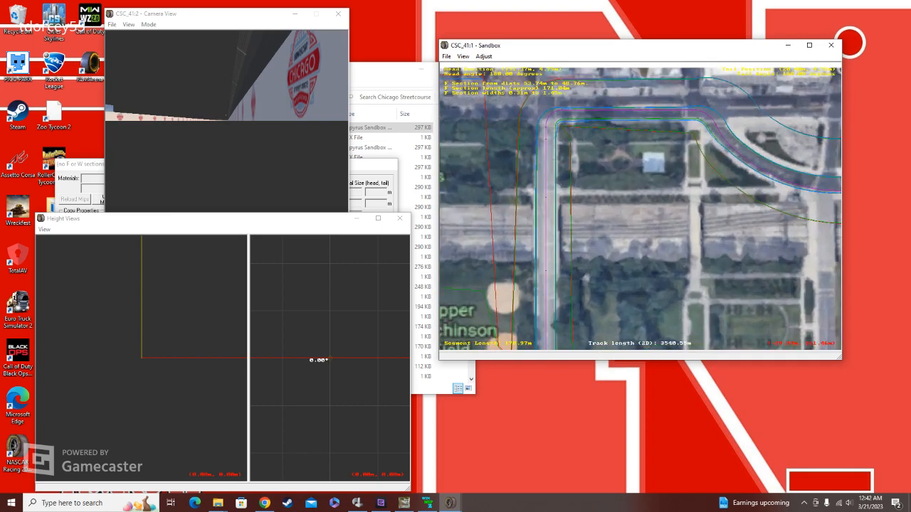
{"action": "key", "text": "Up"}
{"action": "key", "text": "Up"}
{"action": "key", "text": "Up"}
{"action": "key", "text": "Left"}
{"action": "key", "text": "plus"}
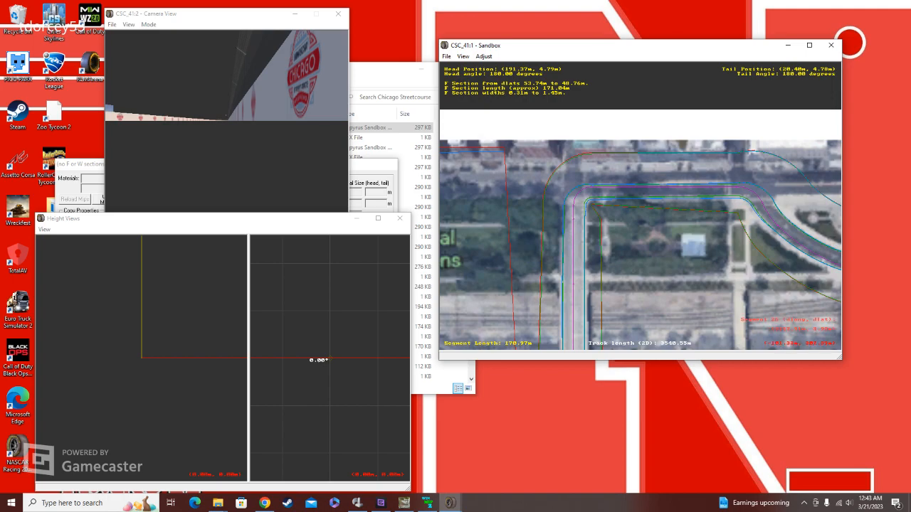
Step: Inspect the curved stretch below the University label and the corner that follows it
{"action": "key", "text": "Right"}
{"action": "key", "text": "Right"}
{"action": "key", "text": "Right"}
{"action": "key", "text": "Right"}
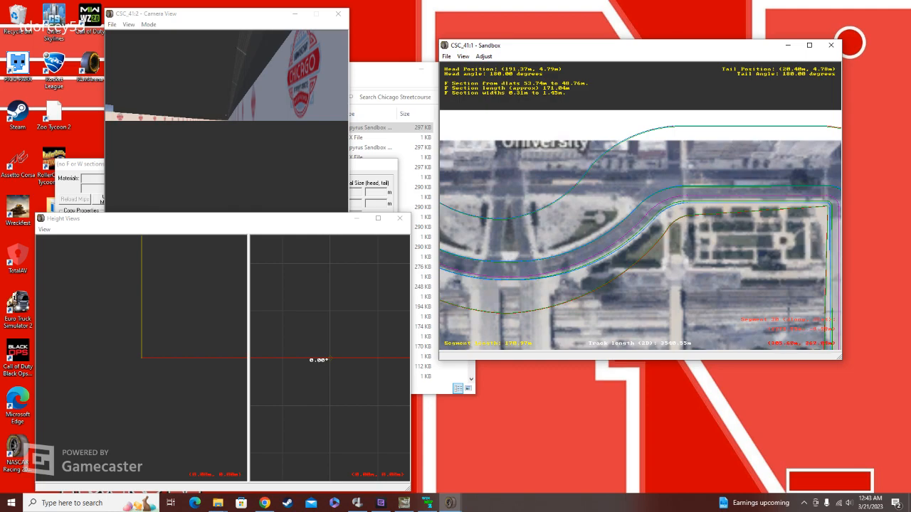
{"action": "key", "text": "Left"}
{"action": "key", "text": "Left"}
{"action": "key", "text": "Down"}
{"action": "key", "text": "minus"}
{"action": "key", "text": "minus"}
{"action": "key", "text": "minus"}
{"action": "key", "text": "minus"}
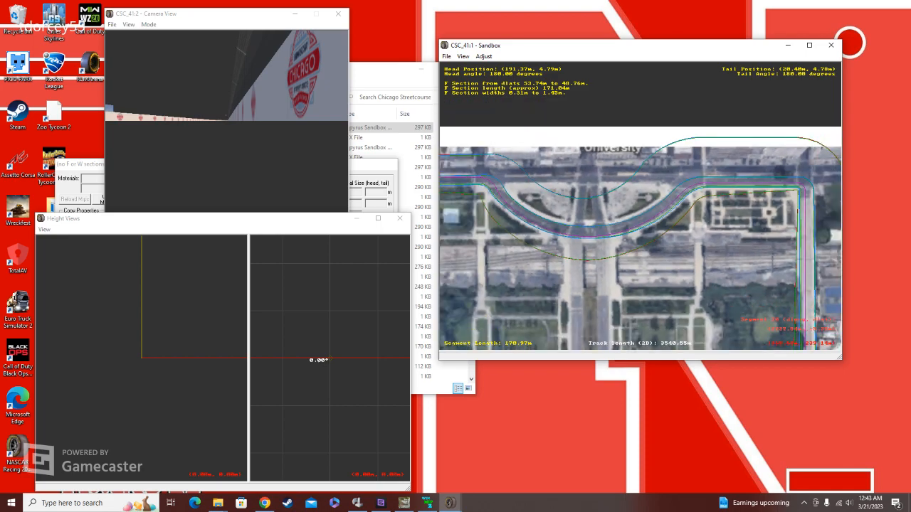
{"action": "key", "text": "Down"}
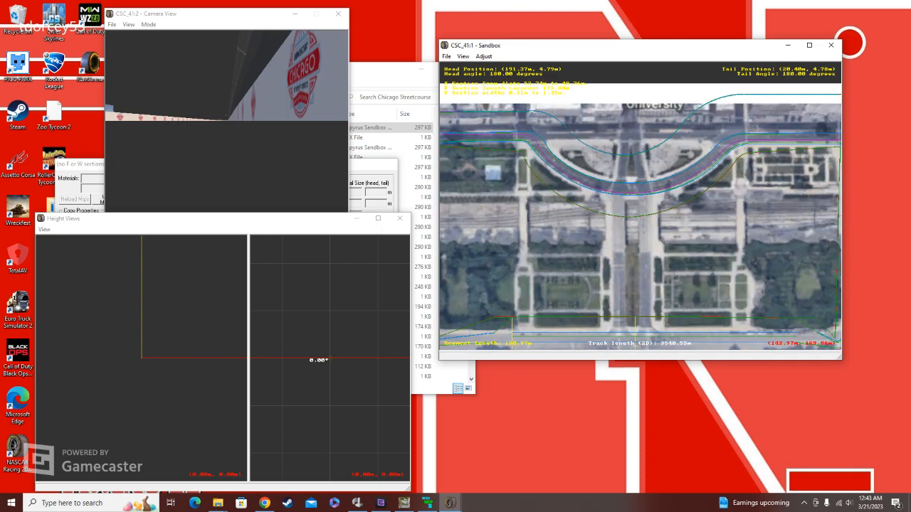
Step: Review the loop above Buckingham Fountain and the street crossing beside Upper Hutchinson Field
{"action": "right_click", "coordinate": [602, 226]}
{"action": "right_click", "coordinate": [520, 107]}
{"action": "right_click", "coordinate": [739, 257]}
{"action": "right_click", "coordinate": [743, 186]}
{"action": "right_click", "coordinate": [751, 180]}
{"action": "right_click", "coordinate": [727, 233]}
{"action": "right_click", "coordinate": [656, 270]}
{"action": "key", "text": "minus"}
{"action": "key", "text": "minus"}
{"action": "right_click", "coordinate": [575, 284]}
{"action": "right_click", "coordinate": [523, 213]}
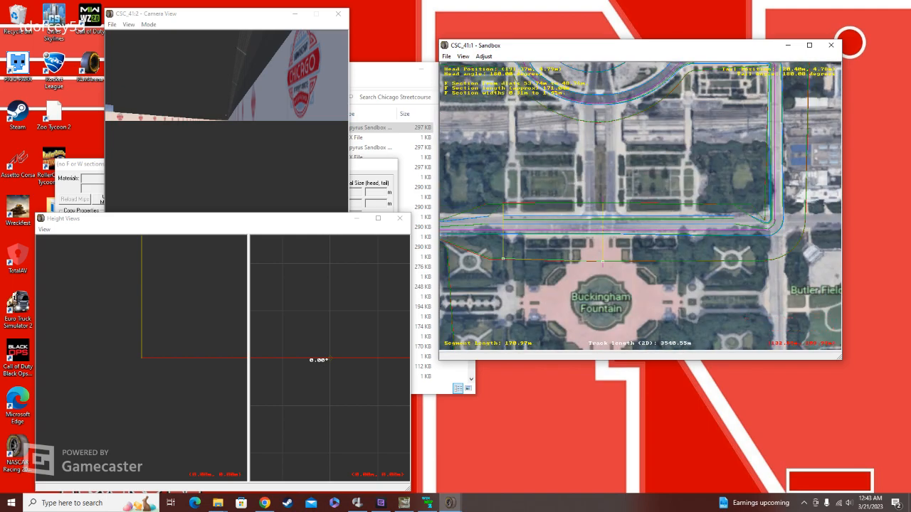
{"action": "key", "text": "minus"}
{"action": "right_click", "coordinate": [604, 189]}
{"action": "key", "text": "minus"}
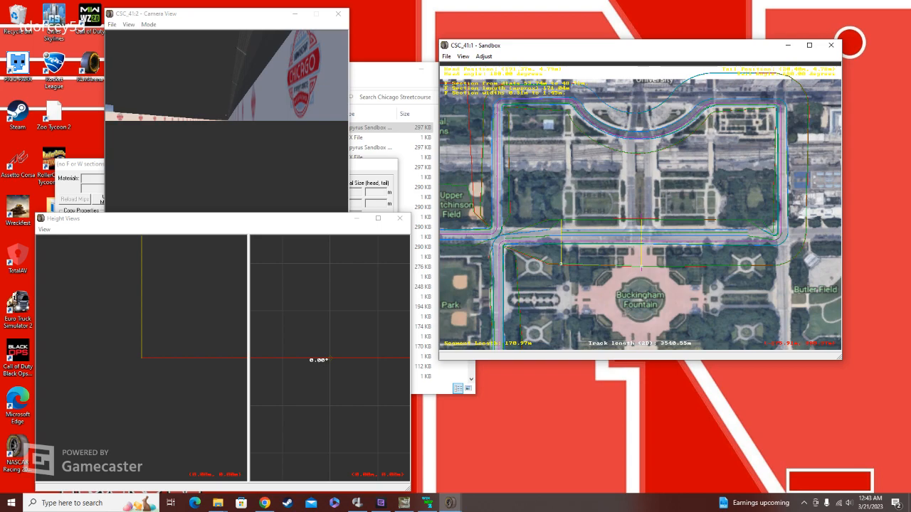
{"action": "right_click", "coordinate": [524, 221]}
{"action": "scroll", "coordinate": [529, 207], "scroll_direction": "up", "scroll_amount": 2}
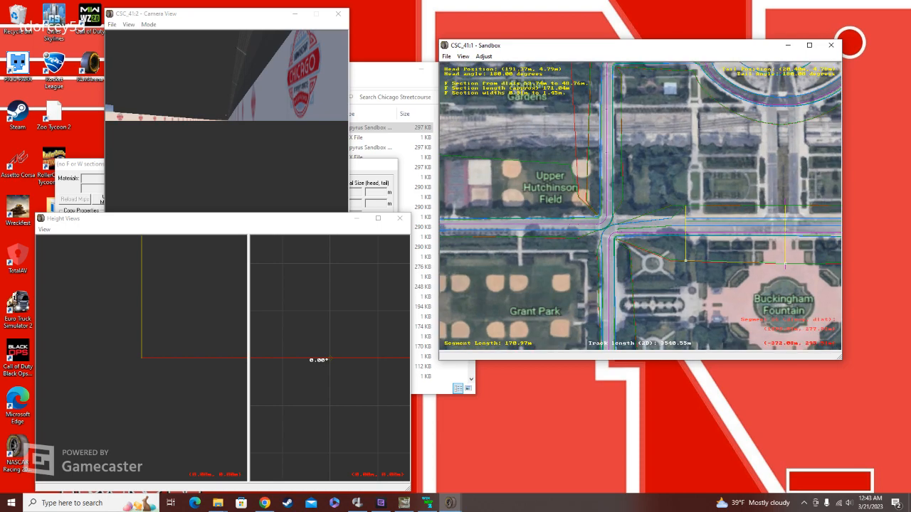
Step: Close the CSC_41 track and return to the My_Tracks folder
{"action": "left_click", "coordinate": [830, 45]}
{"action": "left_click", "coordinate": [652, 224]}
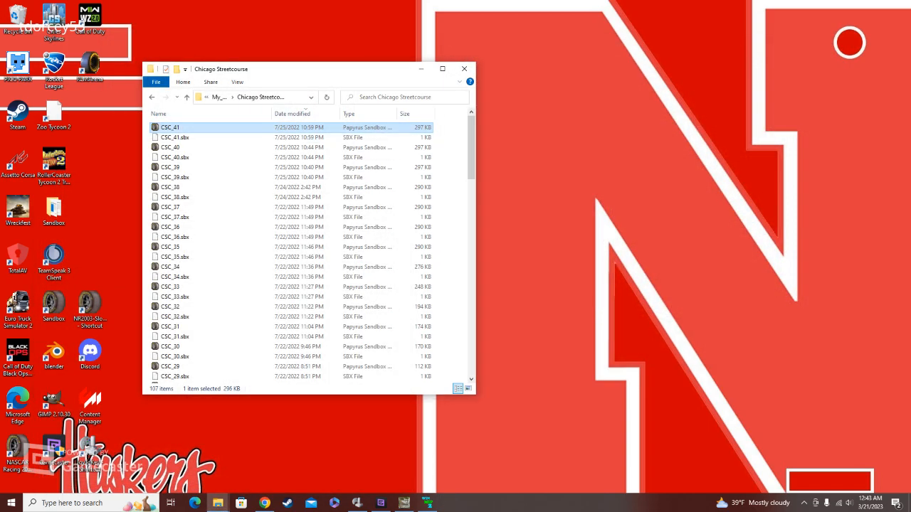
{"action": "left_click_drag", "start_coordinate": [352, 71], "coordinate": [502, 86]}
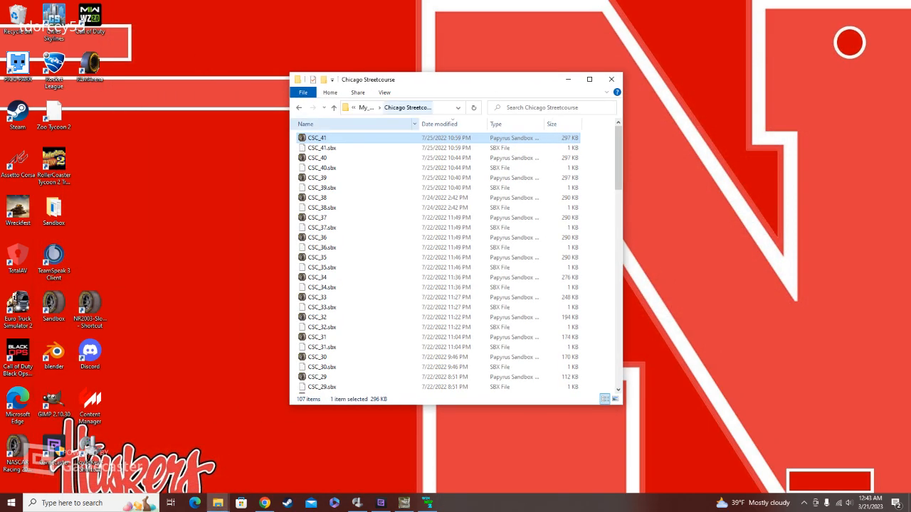
{"action": "left_click", "coordinate": [333, 107]}
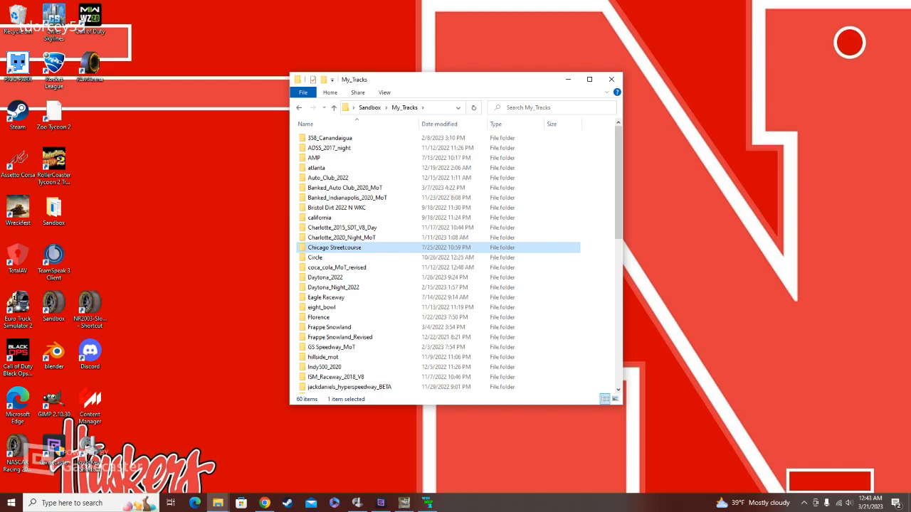
Step: Switch to the Gamecaster studio window
{"action": "mouse_move", "coordinate": [380, 503]}
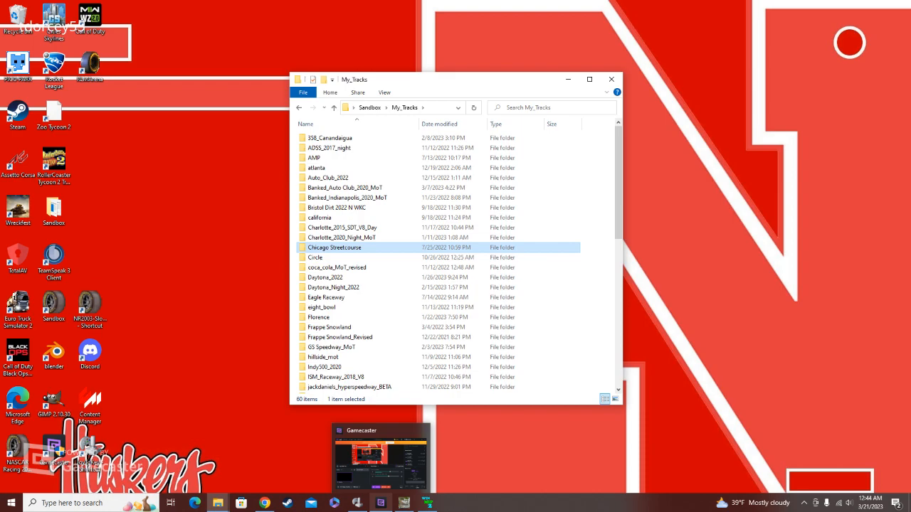
{"action": "left_click", "coordinate": [381, 503]}
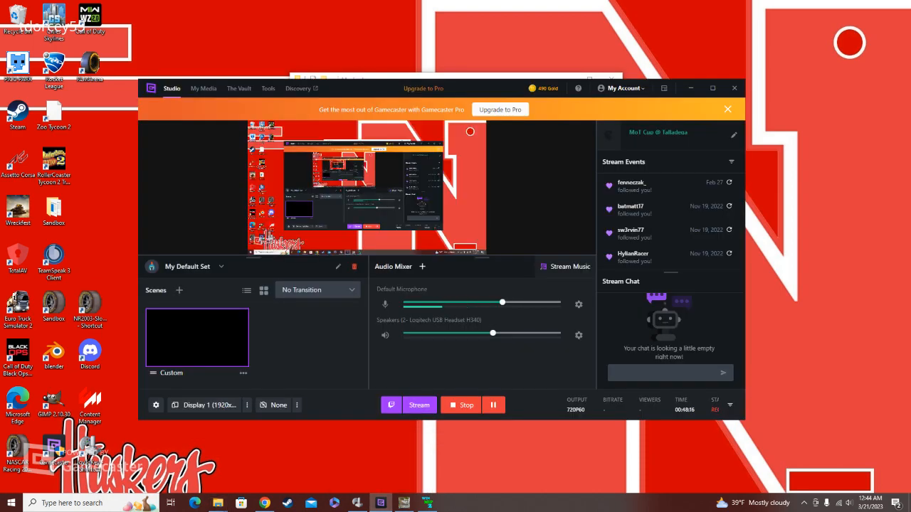